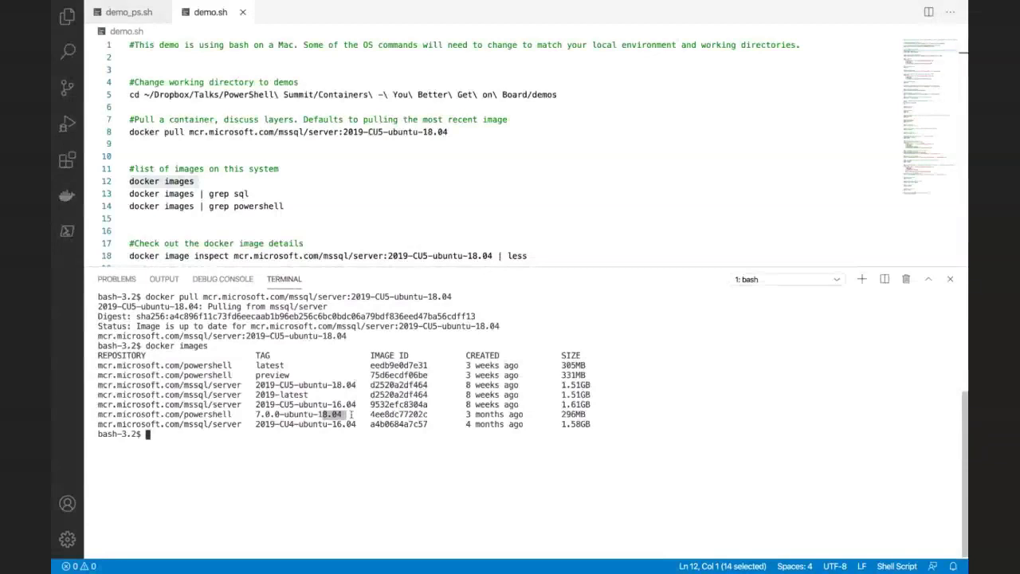
Step: Enlarge the interface text and lower the divider between the editor and the terminal
key("super+equal")
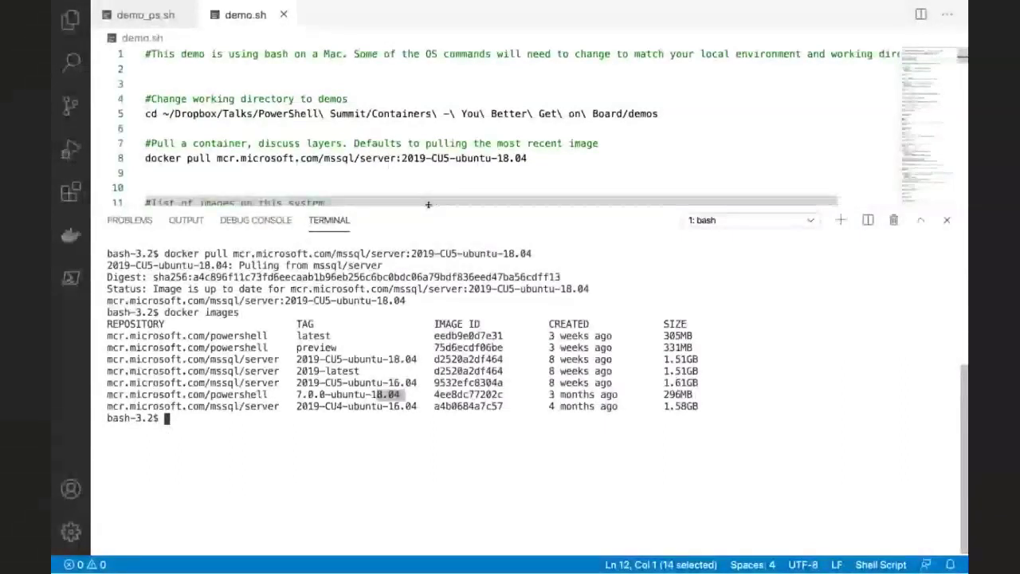
left_click_drag(428, 205, 431, 237)
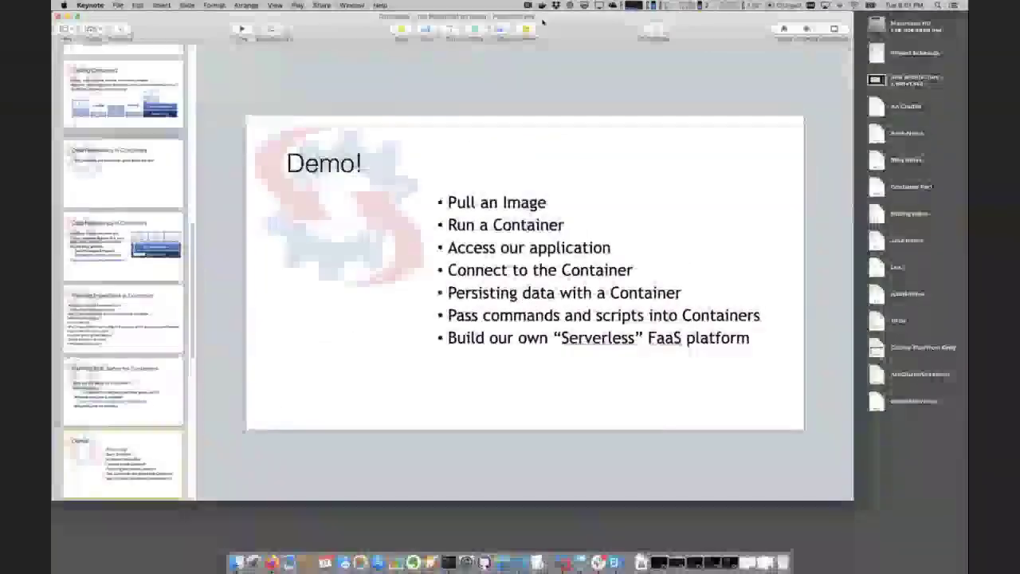
Step: Switch to Docker Desktop and examine the advanced resource preferences for memory, swap, disk image size and location
left_click(542, 5)
left_click(582, 47)
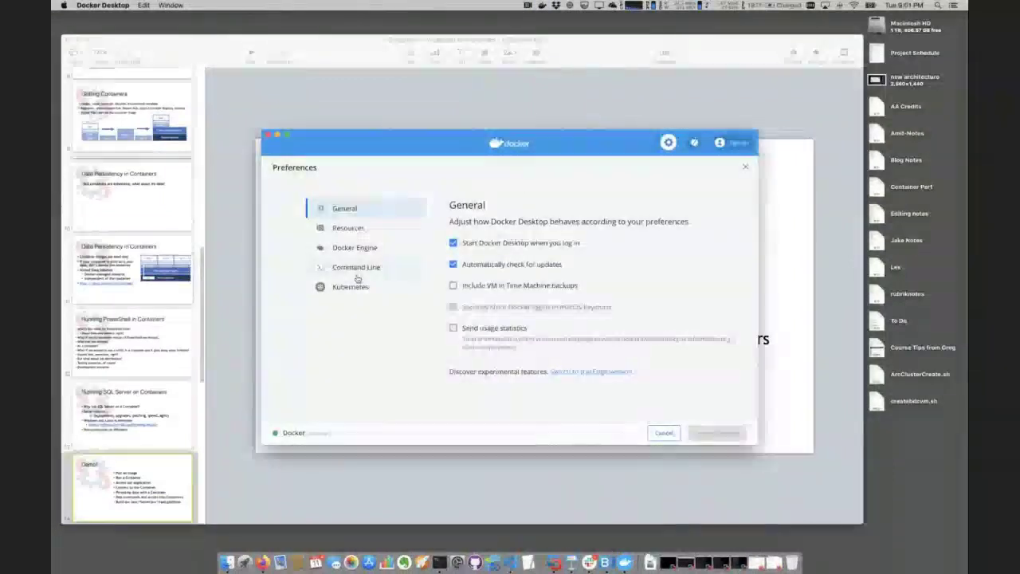
left_click(349, 228)
scroll(739, 309, "down", 2)
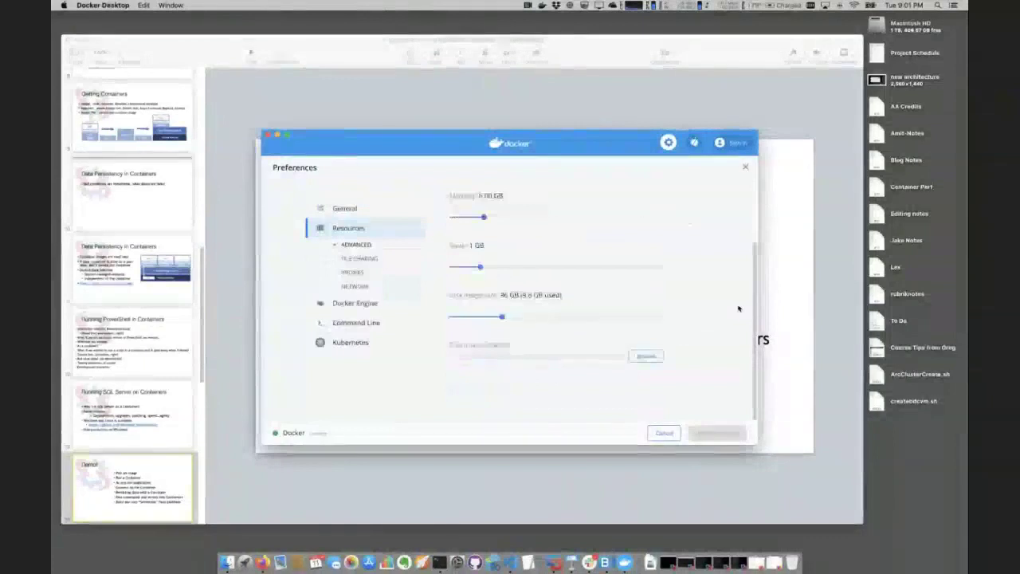
left_click(637, 360)
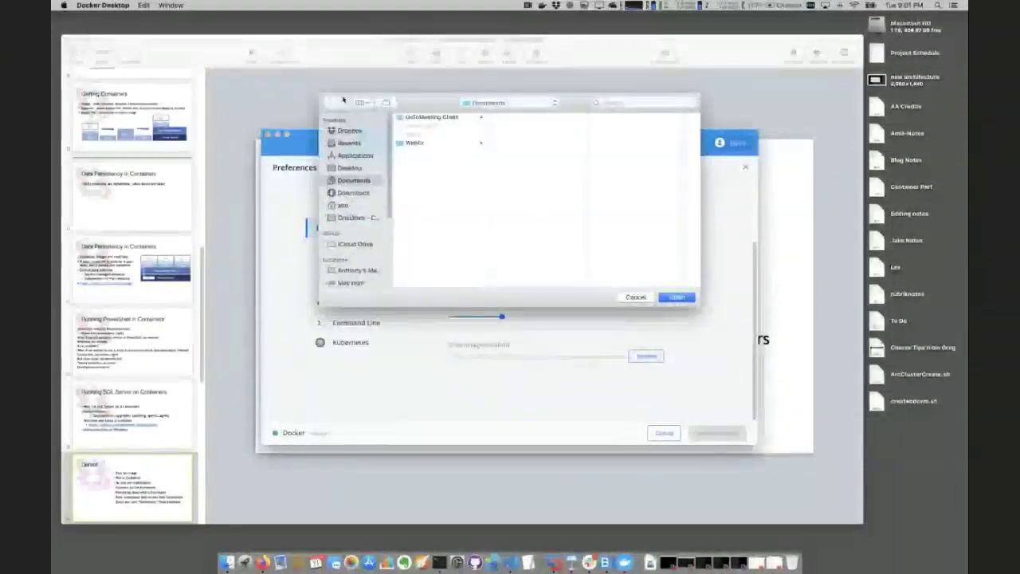
left_click(635, 297)
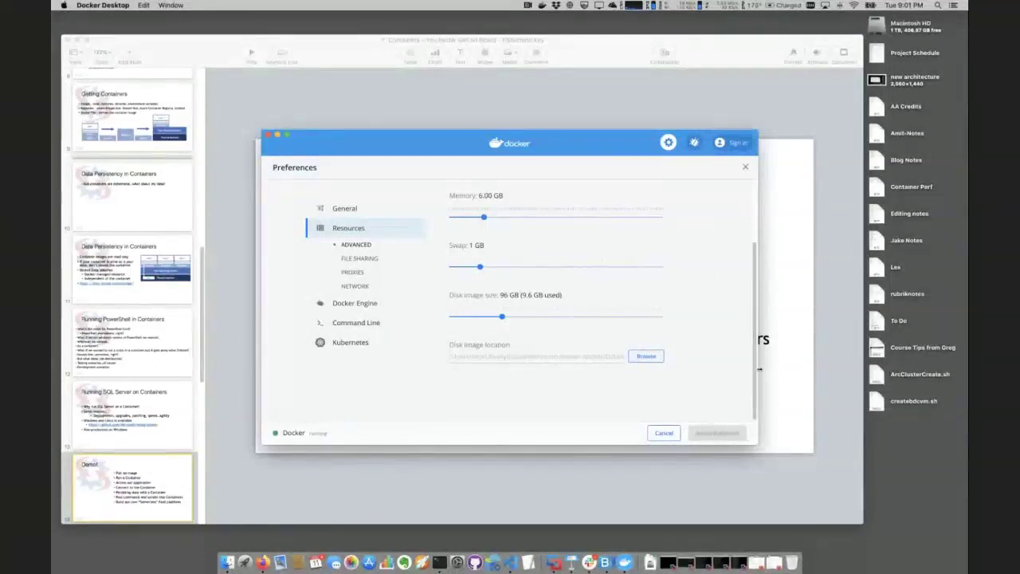
Step: Widen and reposition the Docker preferences window, close it and return to the demo.sh script in Visual Studio Code
left_click_drag(758, 368, 891, 368)
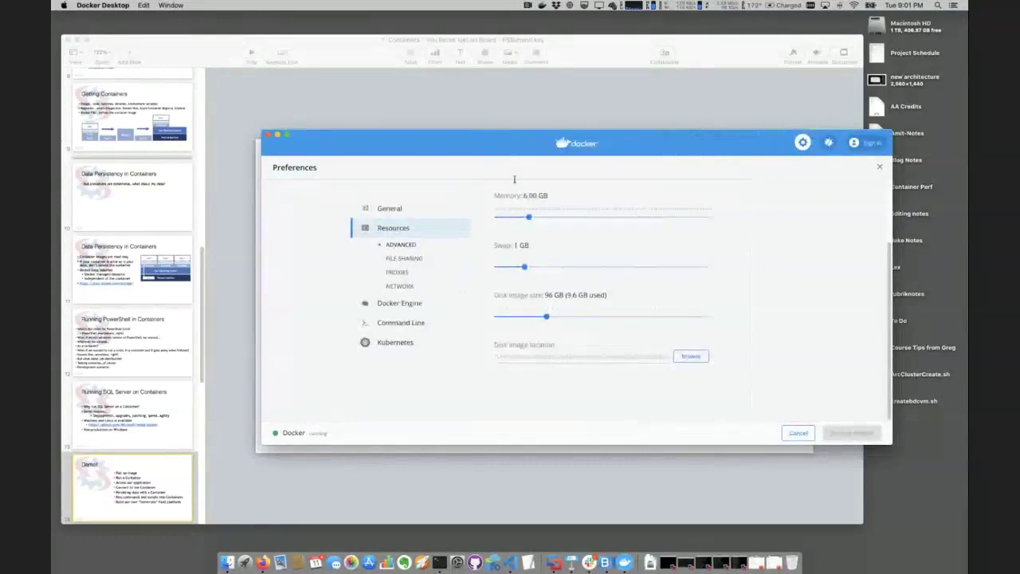
left_click_drag(521, 140, 382, 136)
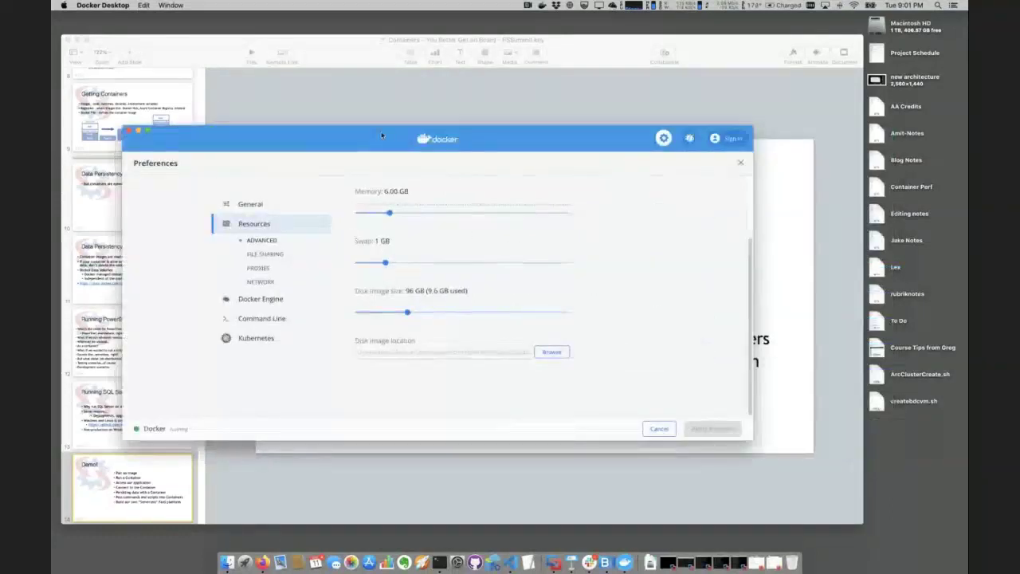
left_click(130, 133)
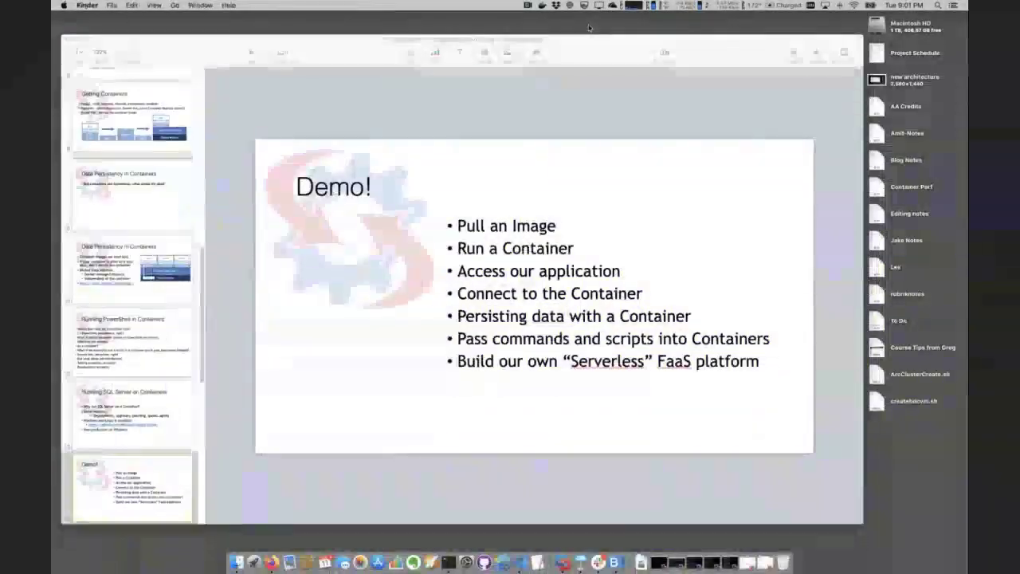
key("ctrl+Right")
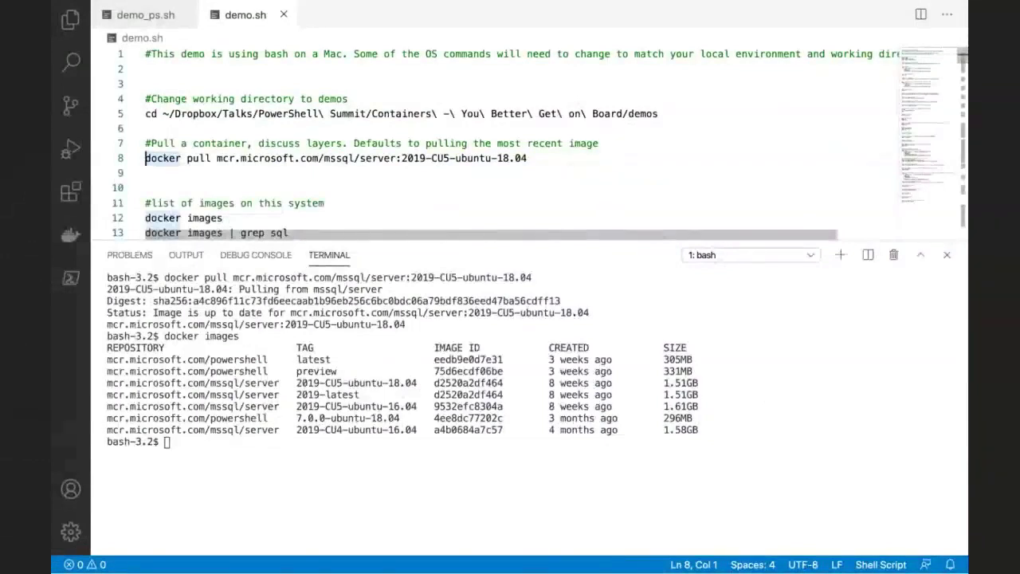
Step: Run the script line docker images | grep sql in the terminal
key("shift+Down")
scroll(375, 150, "down", 2)
left_click(146, 166)
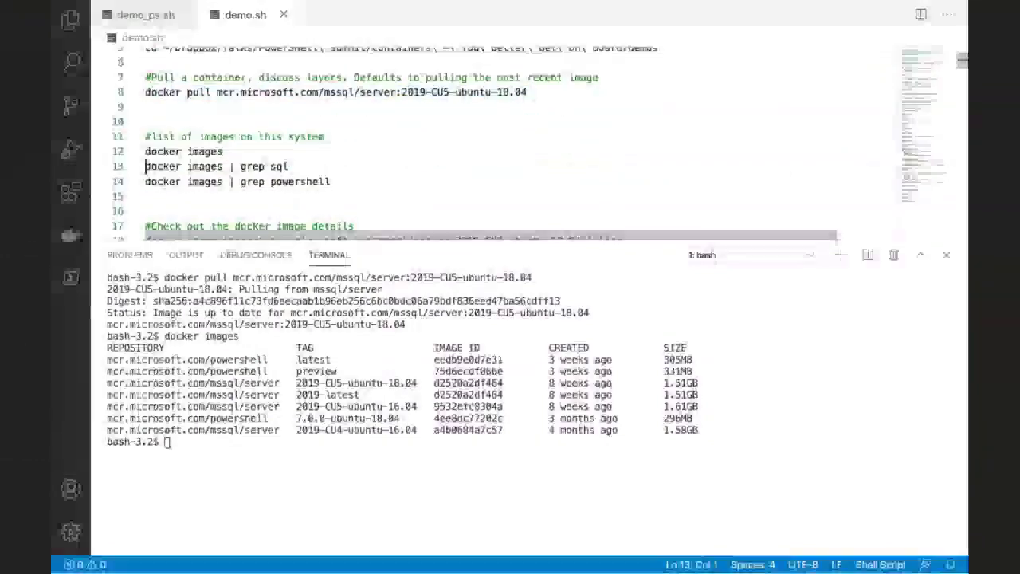
key("shift+Down")
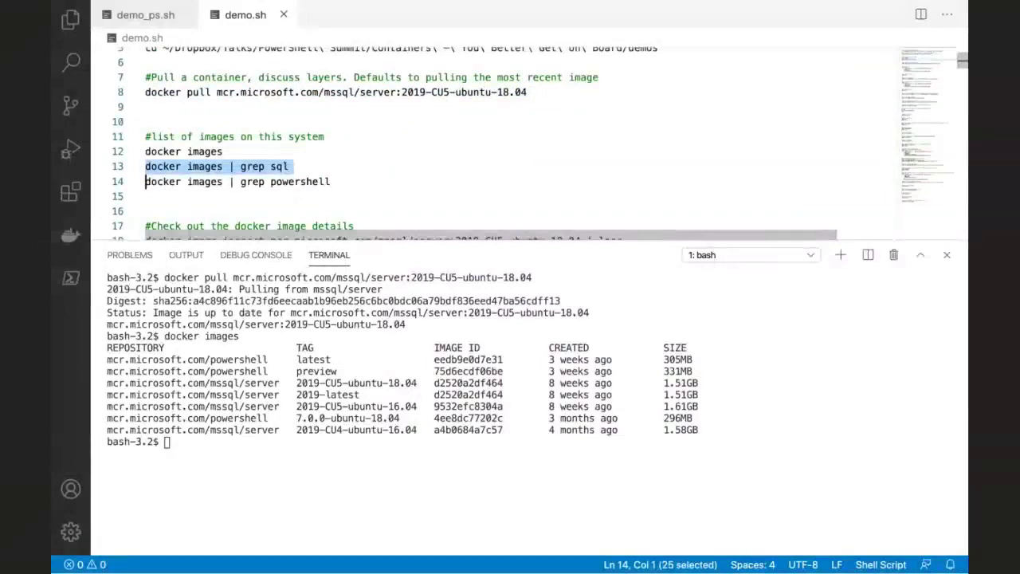
key("F8")
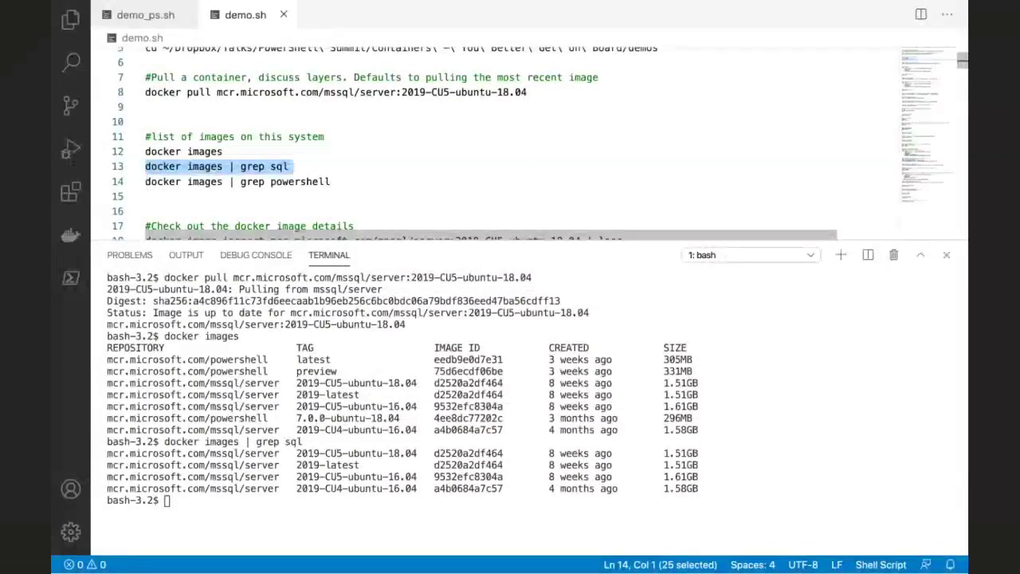
double_click(288, 166)
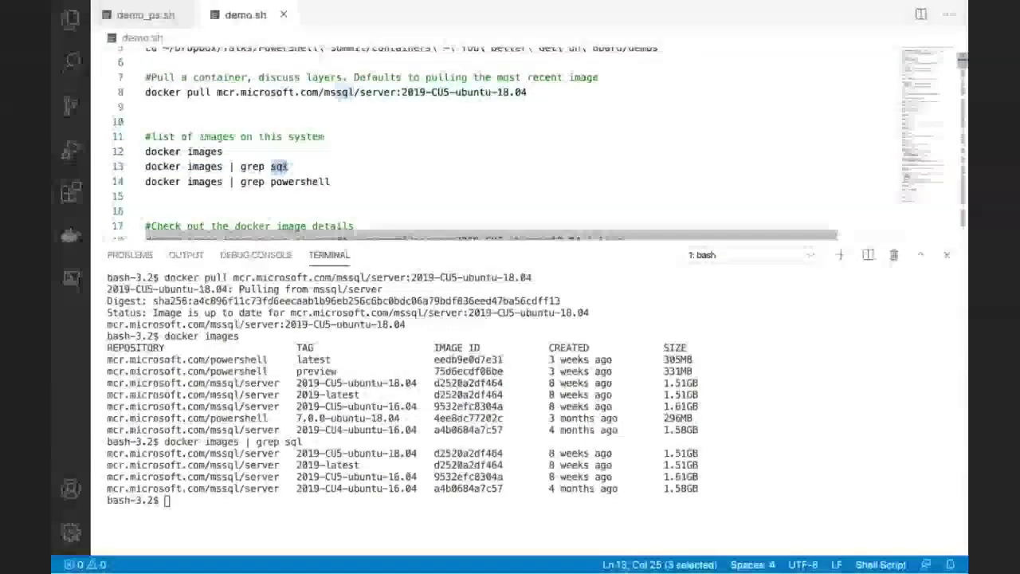
left_click_drag(146, 181, 146, 166)
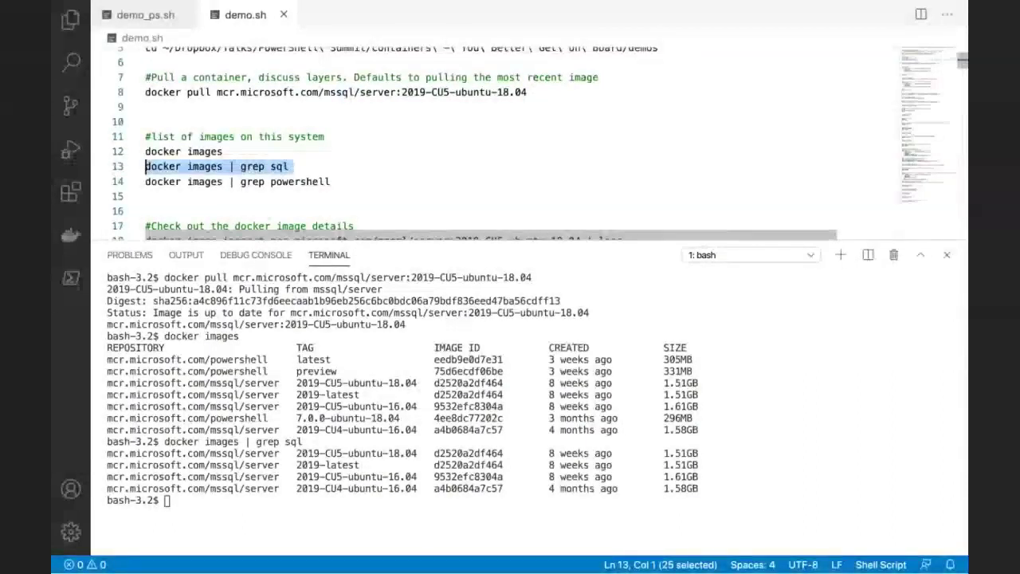
Step: Run the script line docker images | grep powershell, and clear the terminal
scroll(494, 144, "down", 2)
left_click(146, 90)
key("shift+Down")
key("F8")
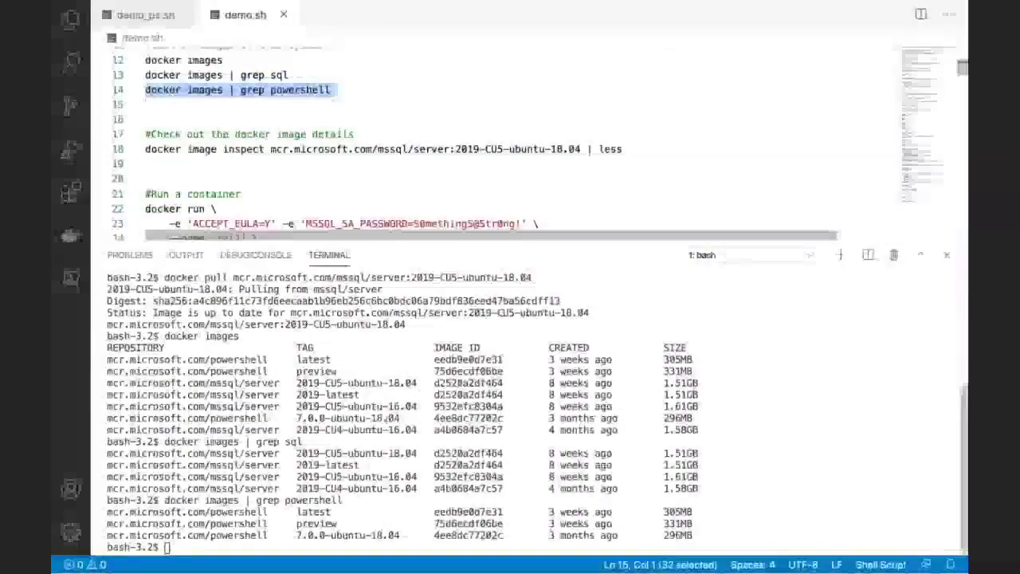
left_click(397, 445)
key("ctrl+l")
Step: Run docker image inspect on mcr.microsoft.com/mssql/server:2019-CU5-ubuntu-18.04 from the script, with the output piped to less
left_click(500, 145)
key("Home")
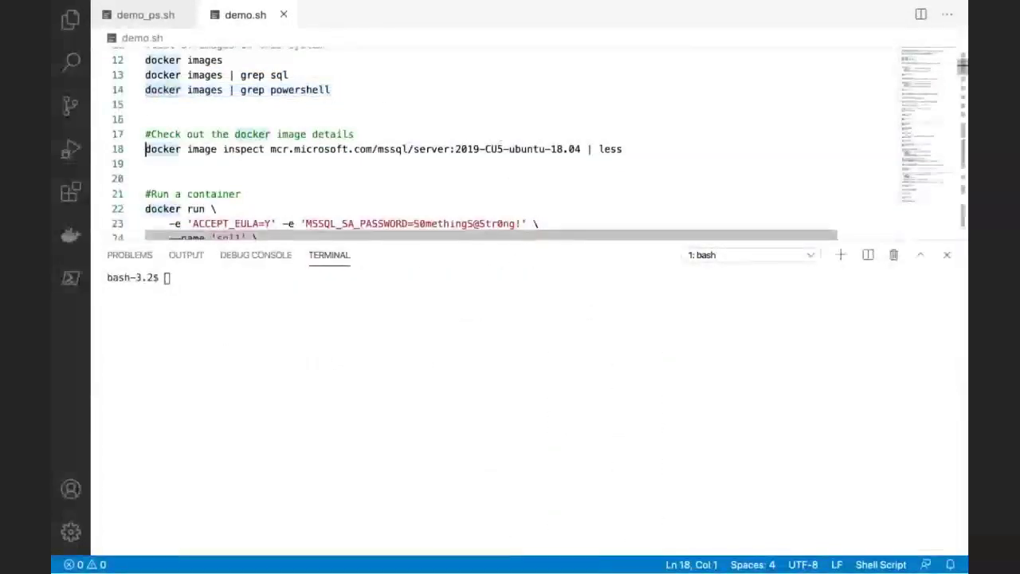
left_click(588, 149, "shift")
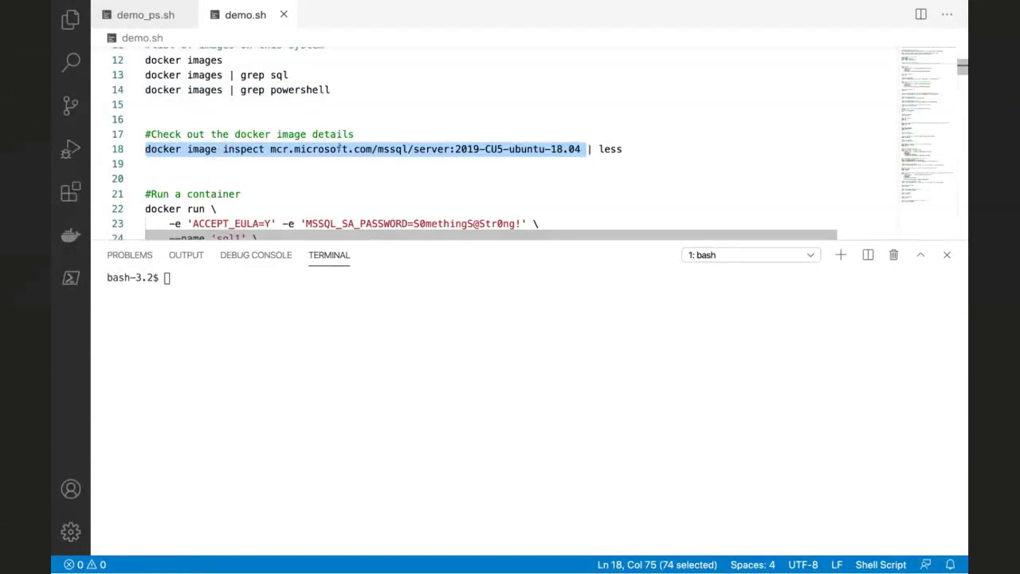
double_click(237, 149)
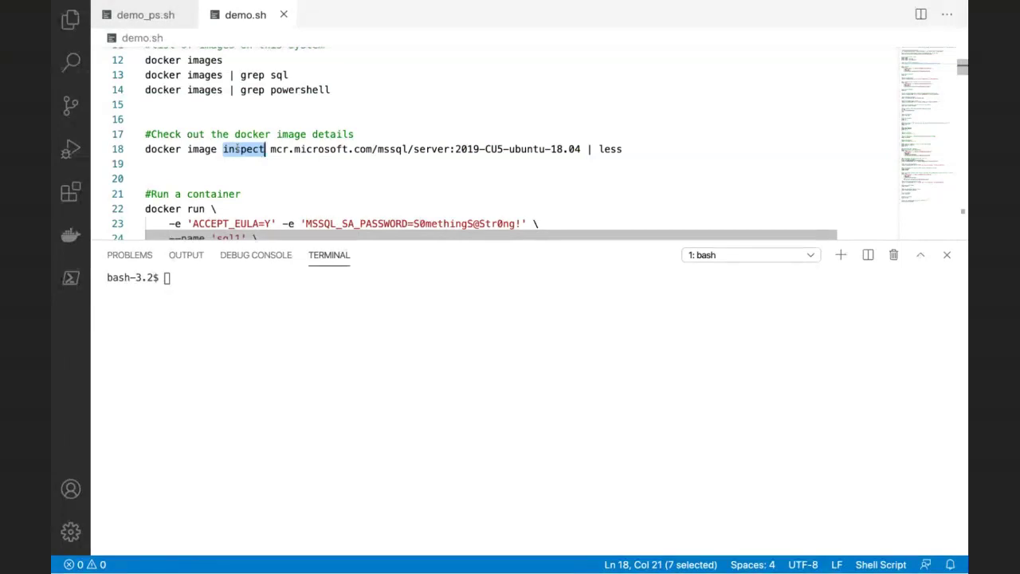
key("Right")
key("Right")
key("Up")
key("Up")
key("Up")
key("Down")
key("Down")
key("Down")
key("Home")
key("shift+Down")
key("F8")
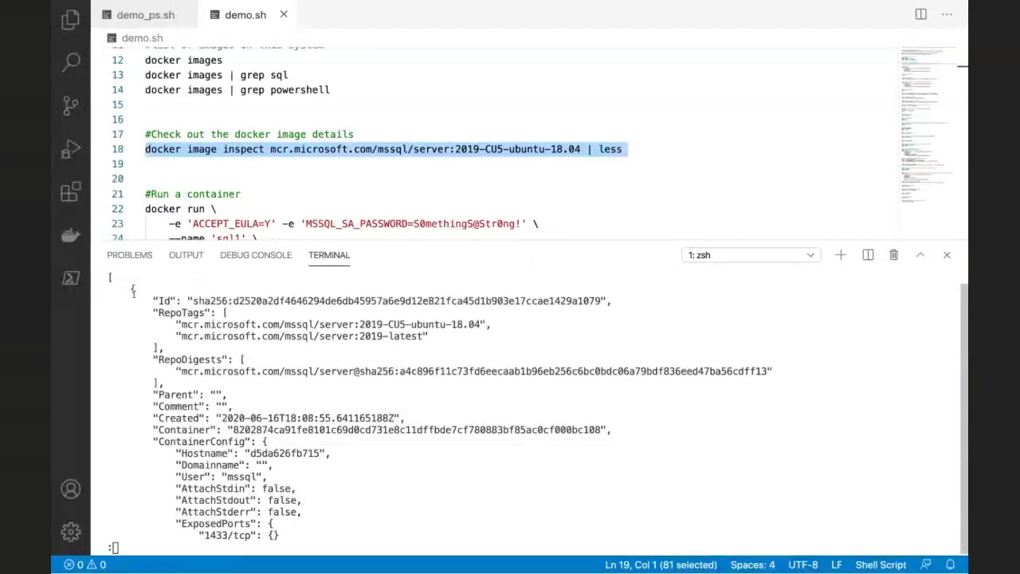
Step: Examine the image's repository tags, exposed ports and environment settings in the inspect output
left_click_drag(360, 324, 424, 336)
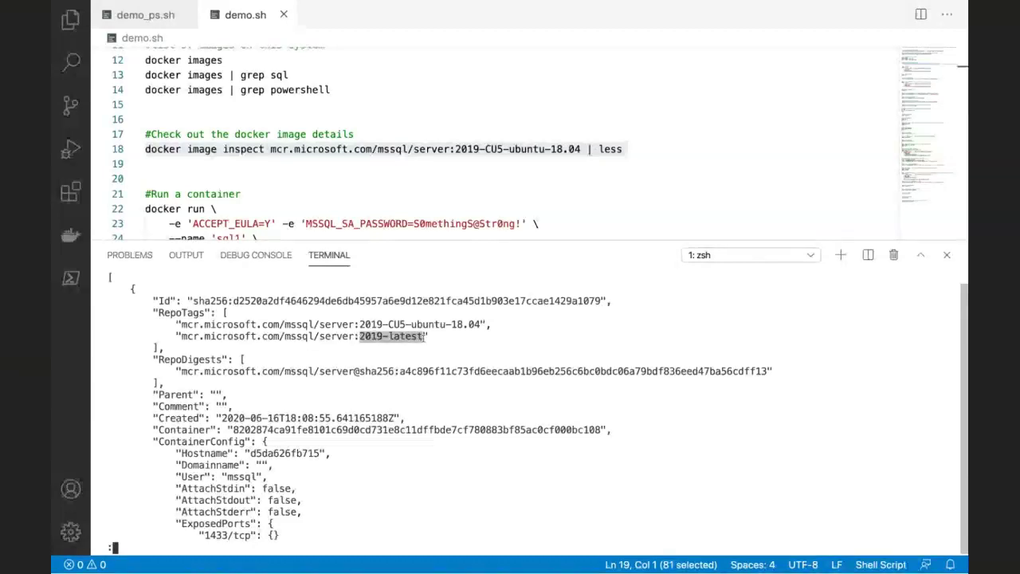
left_click_drag(431, 336, 176, 325)
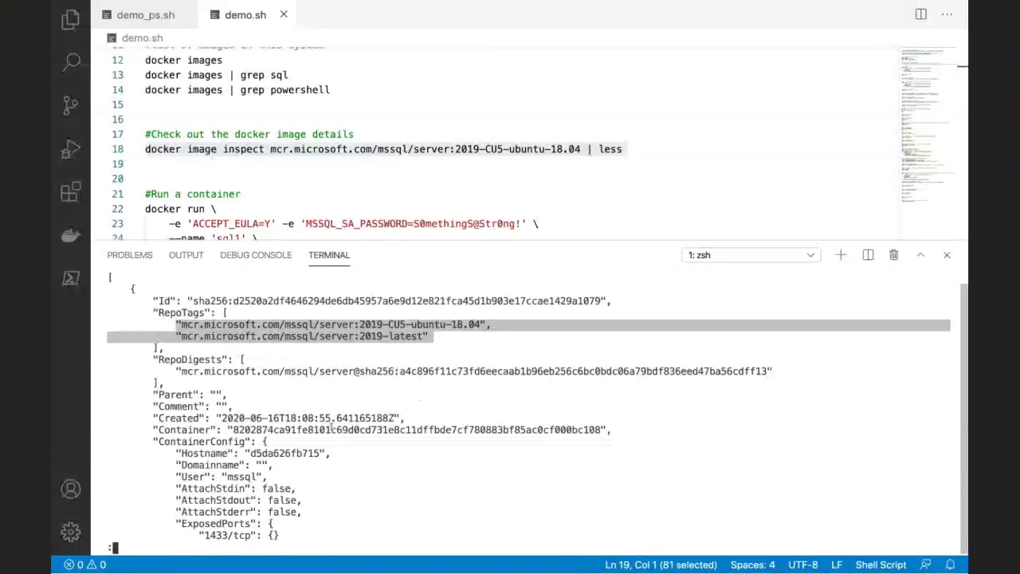
scroll(331, 429, "down", 5)
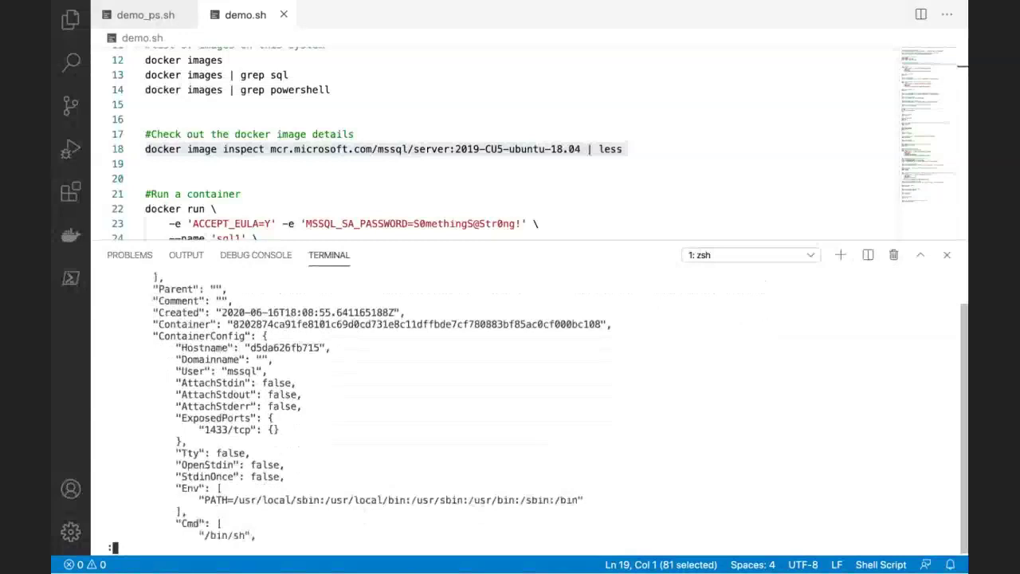
scroll(259, 412, "down", 1)
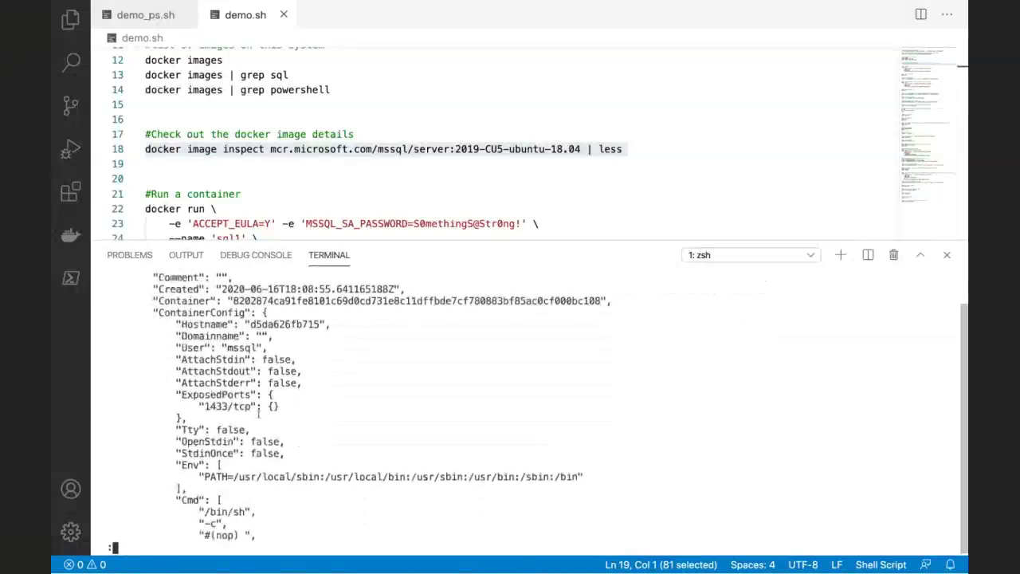
left_click_drag(177, 394, 185, 418)
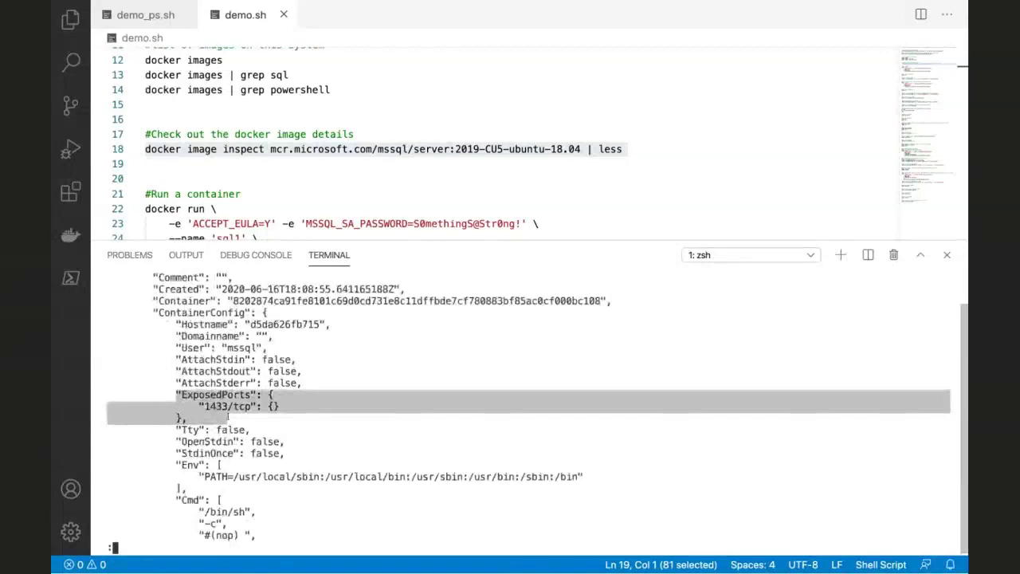
left_click_drag(191, 489, 177, 467)
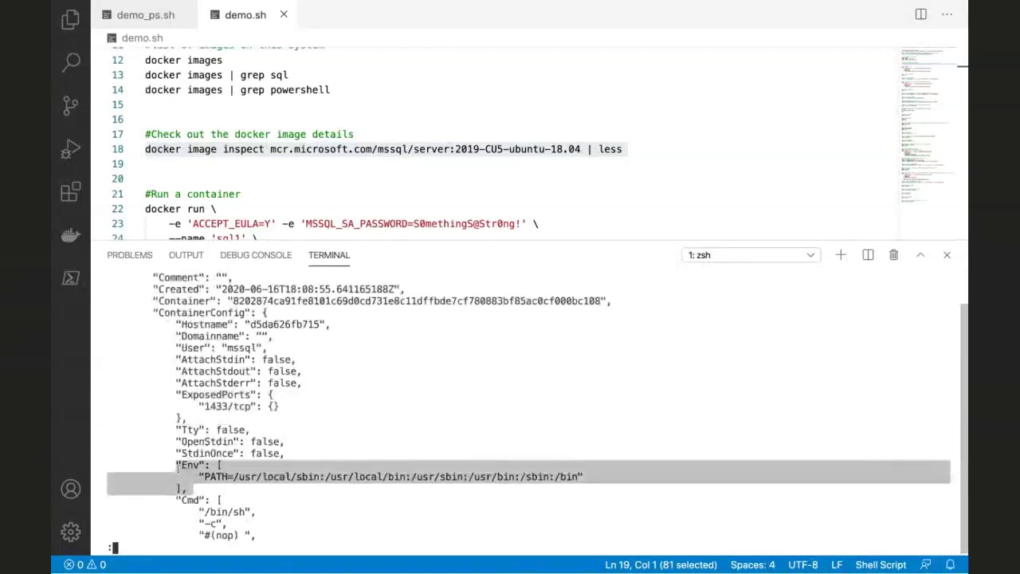
left_click(205, 488)
Step: Examine the Cmd section with the image's startup program in the inspect output, and quit the pager
scroll(205, 488, "down", 6)
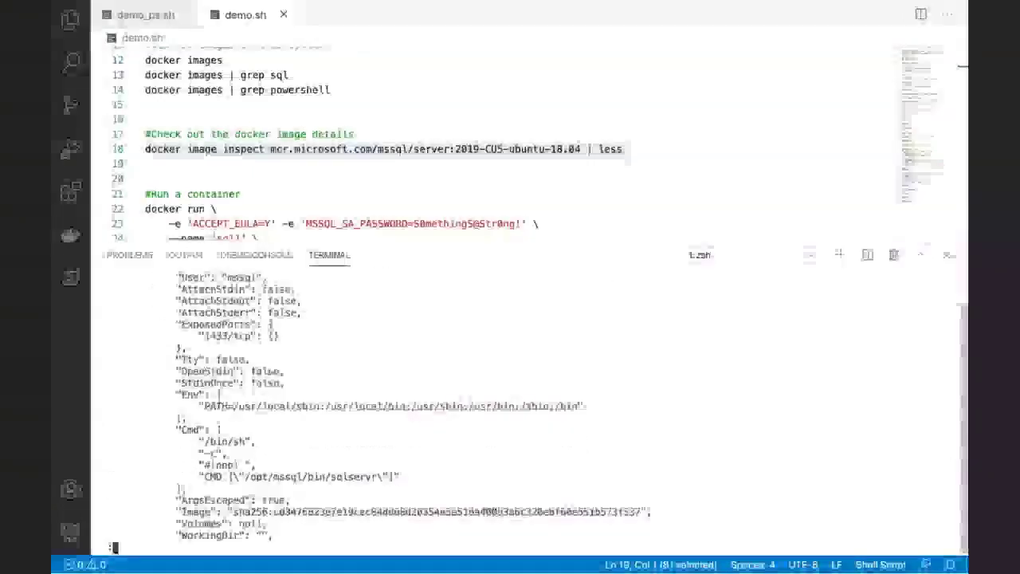
left_click_drag(205, 489, 169, 430)
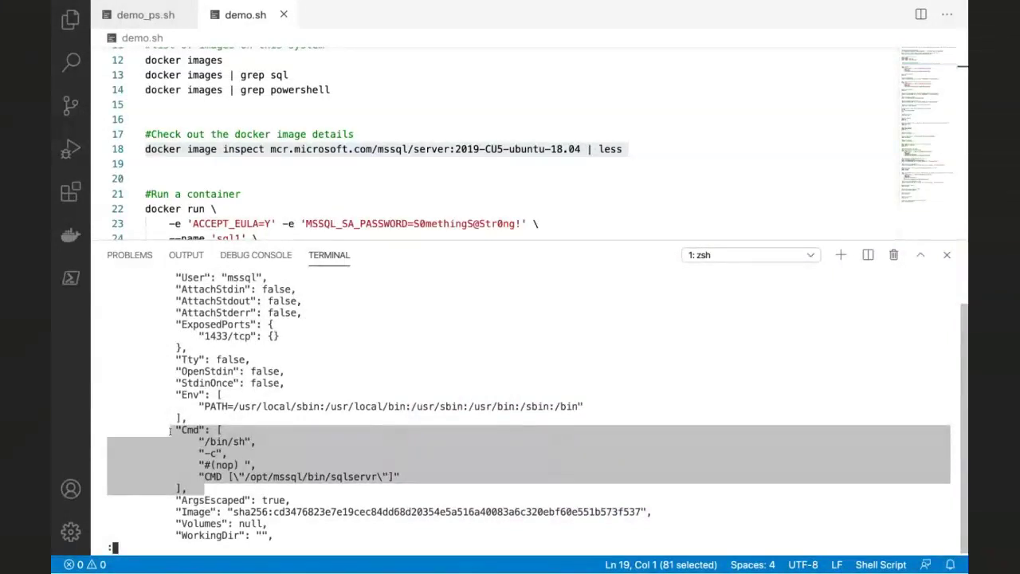
left_click(243, 454)
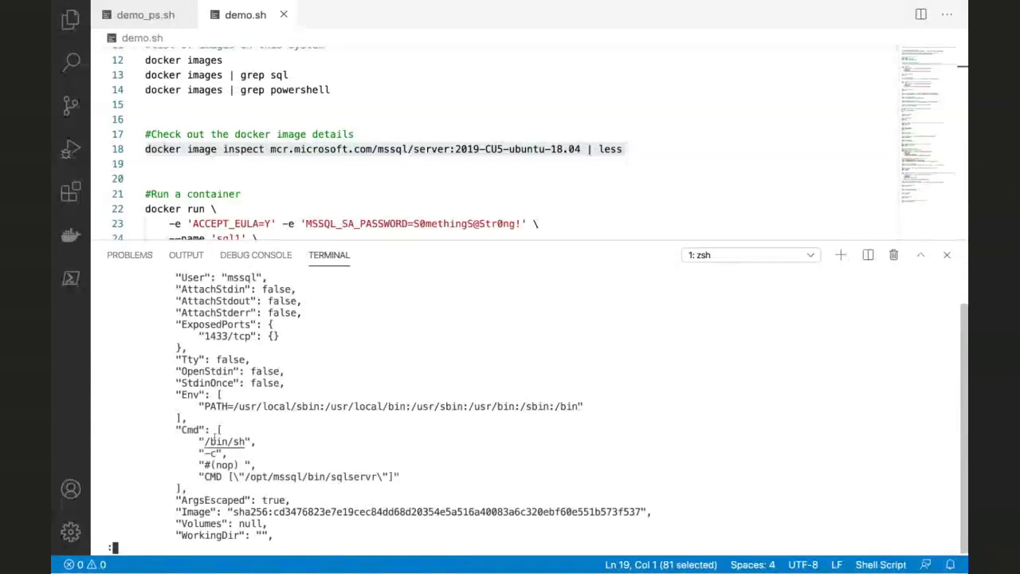
left_click_drag(245, 477, 384, 477)
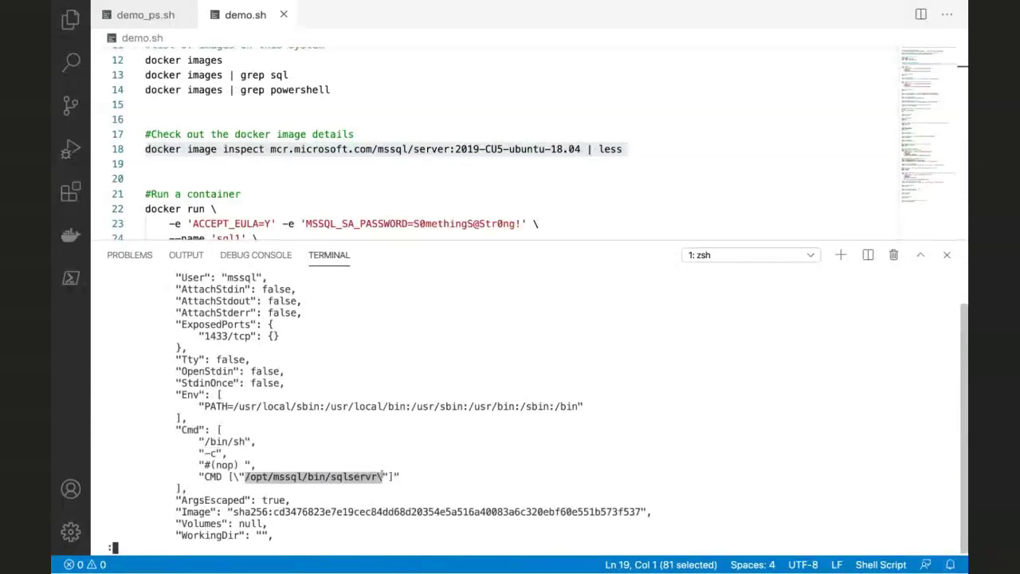
left_click(396, 464)
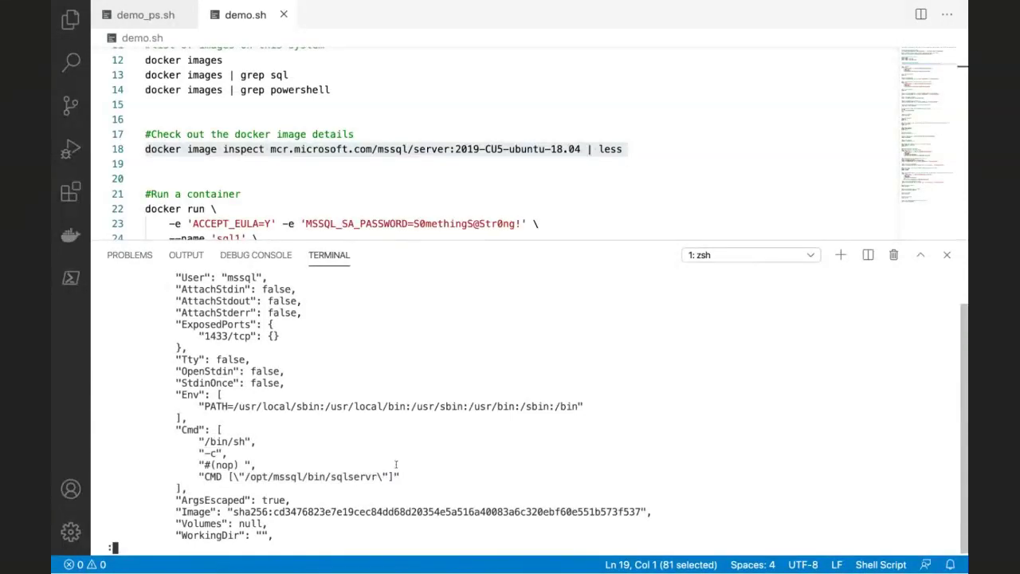
key("q")
Step: Split the docker run command's two -e options onto separate lines with a backslash continuation, and save demo.sh
scroll(408, 168, "down", 3)
left_click(406, 117)
key("Home")
key("Up")
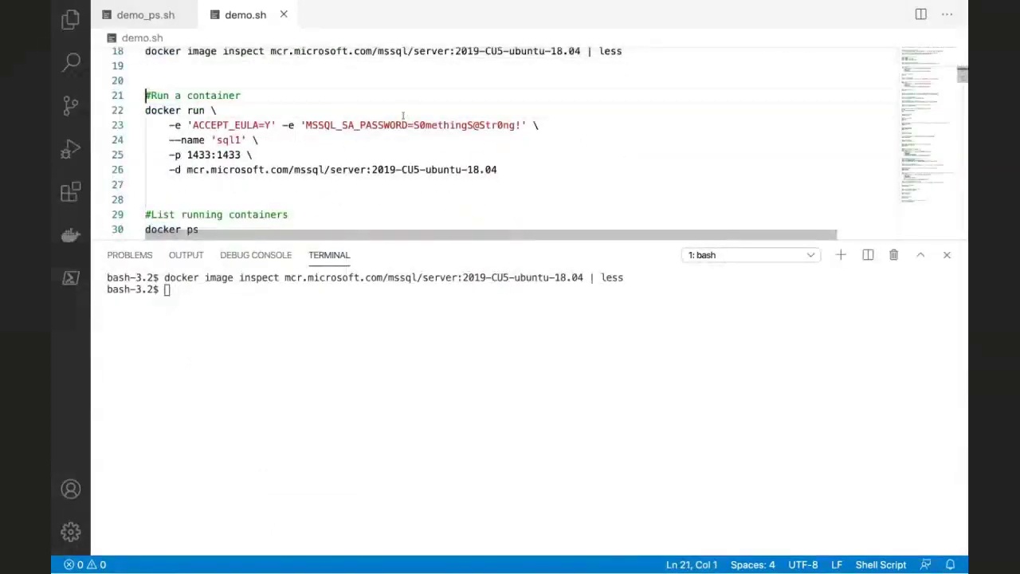
left_click(281, 125)
type("\\")
key("Return")
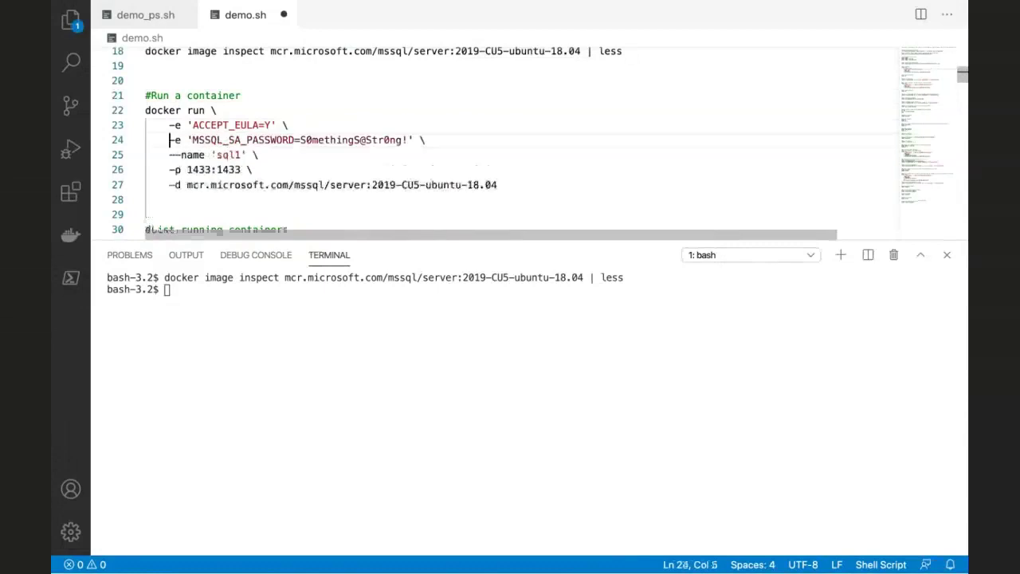
key("super+s")
key("Left")
key("Left")
key("Left")
key("Left")
key("Left")
key("Left")
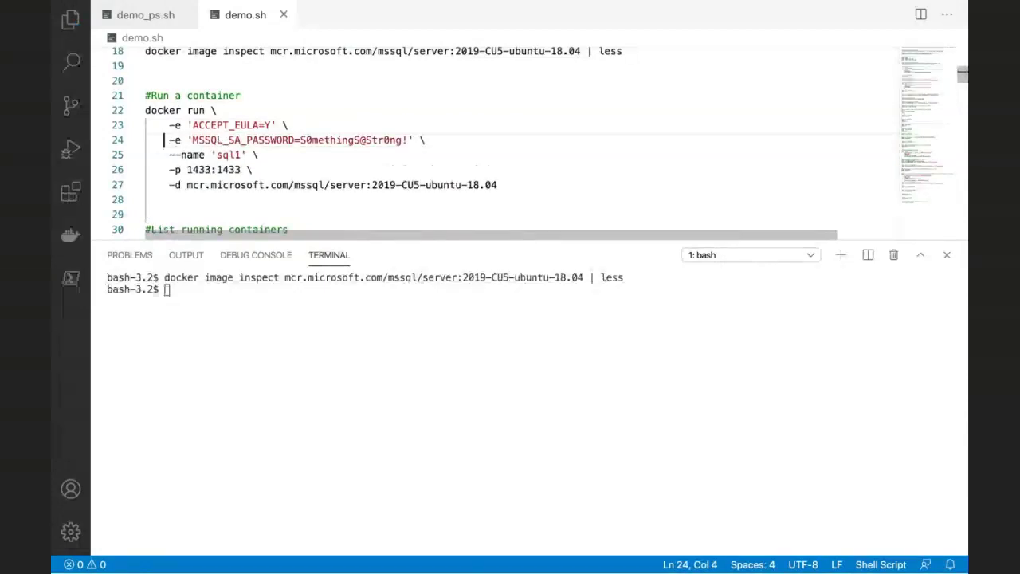
key("Left")
key("Right")
key("Up")
key("Up")
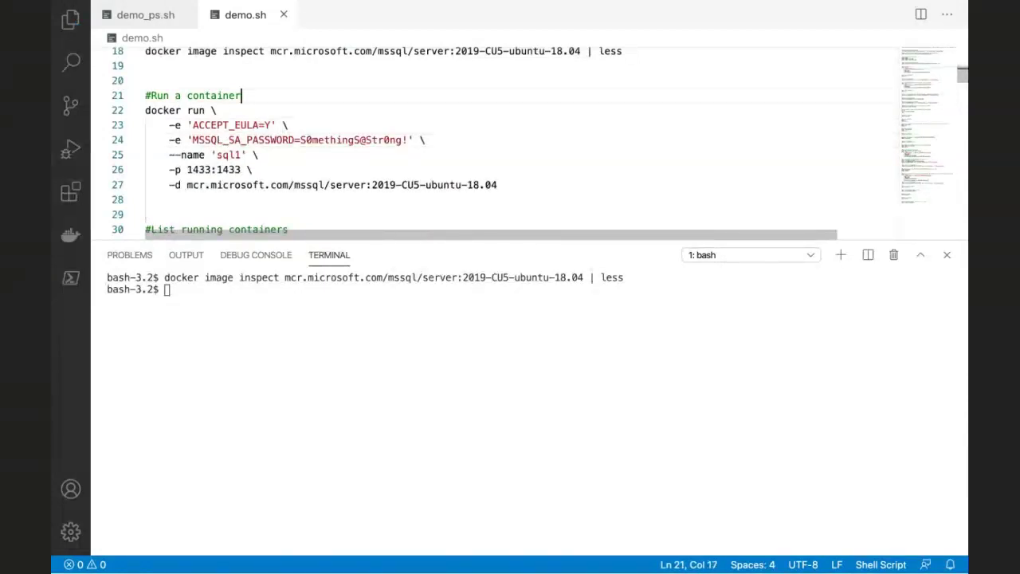
Step: Highlight the docker run command's opening lines to examine its EULA acceptance and SA password environment variables
key("Right")
key("shift+Down")
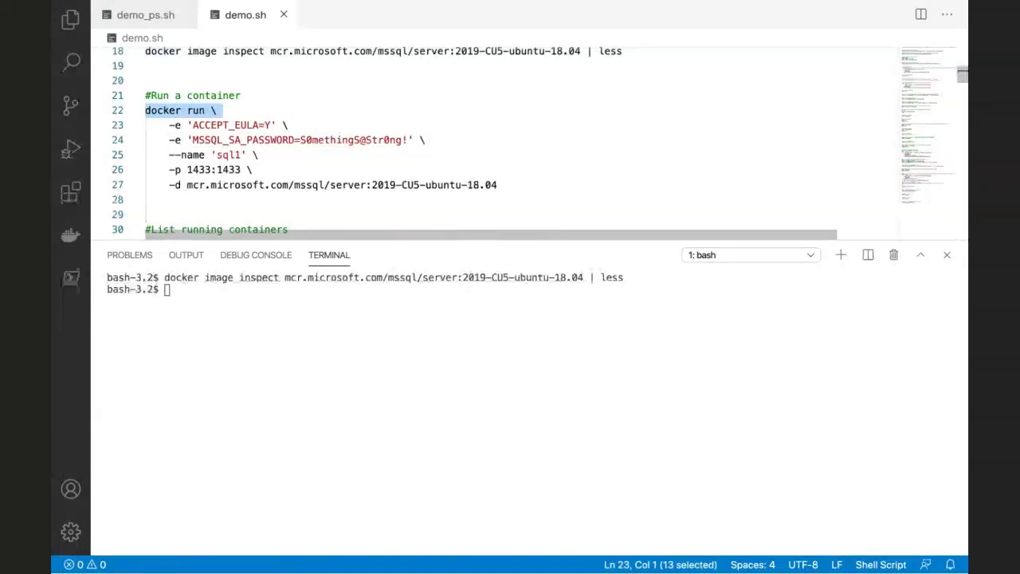
key("Down")
key("shift+Down")
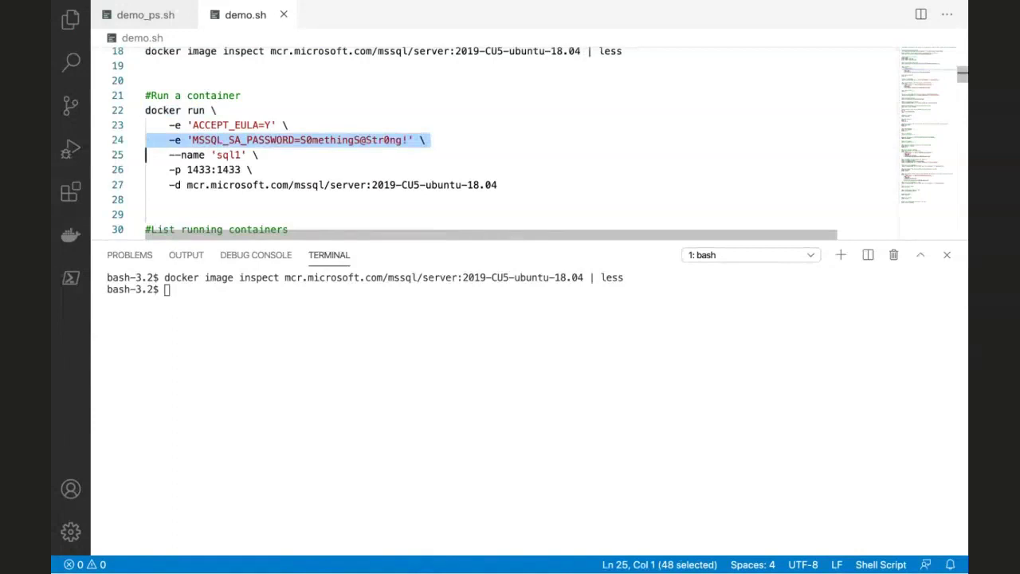
key("Up")
key("Up")
key("shift+Down")
key("shift+Down")
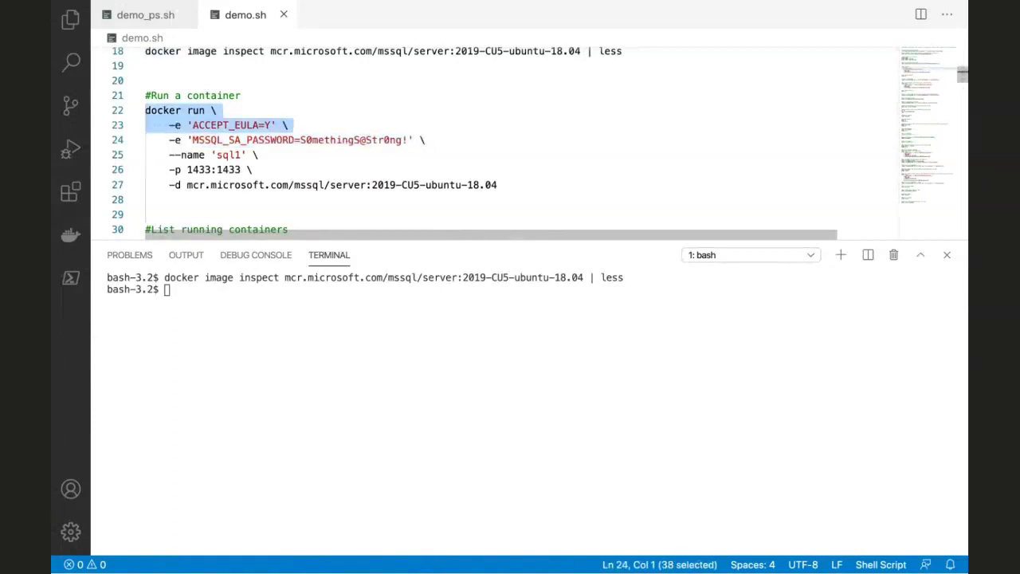
key("shift+Down")
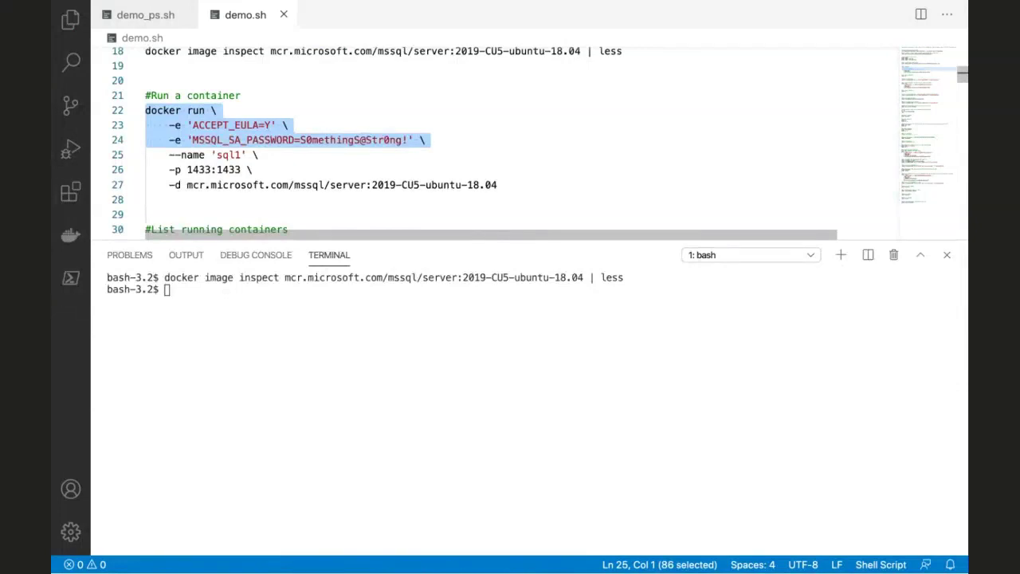
key("shift+Up")
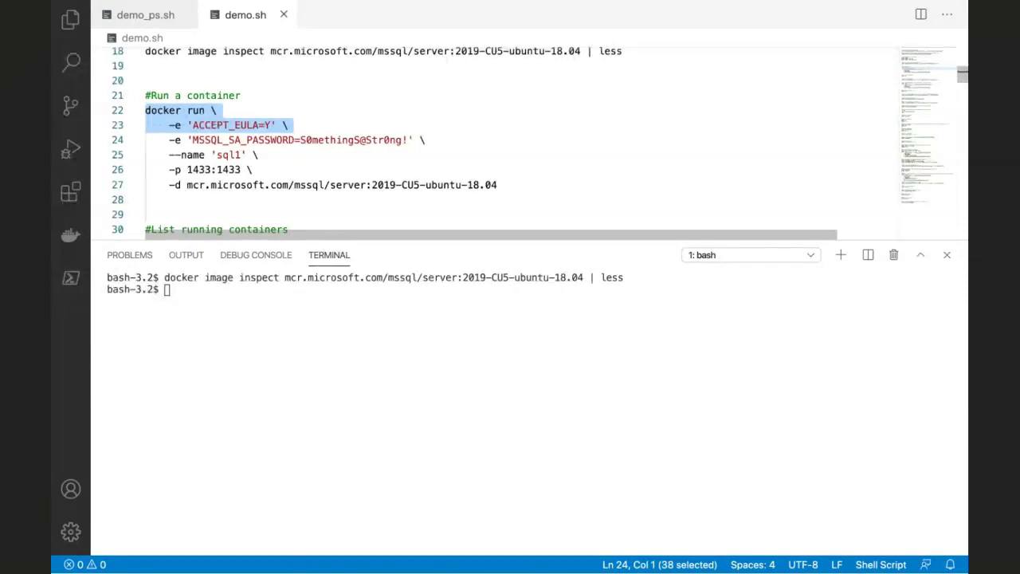
key("shift+Down")
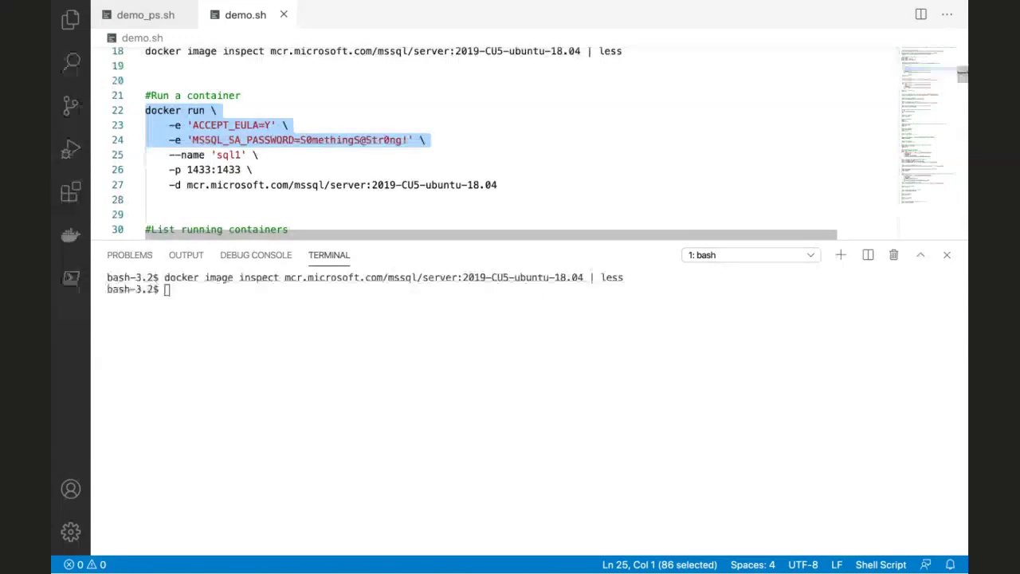
Step: Examine the docker run command's --name 'sql1' option and the host and container ports in its -p 1433:1433 mapping
key("shift+Down")
key("shift+Down")
key("shift+Down")
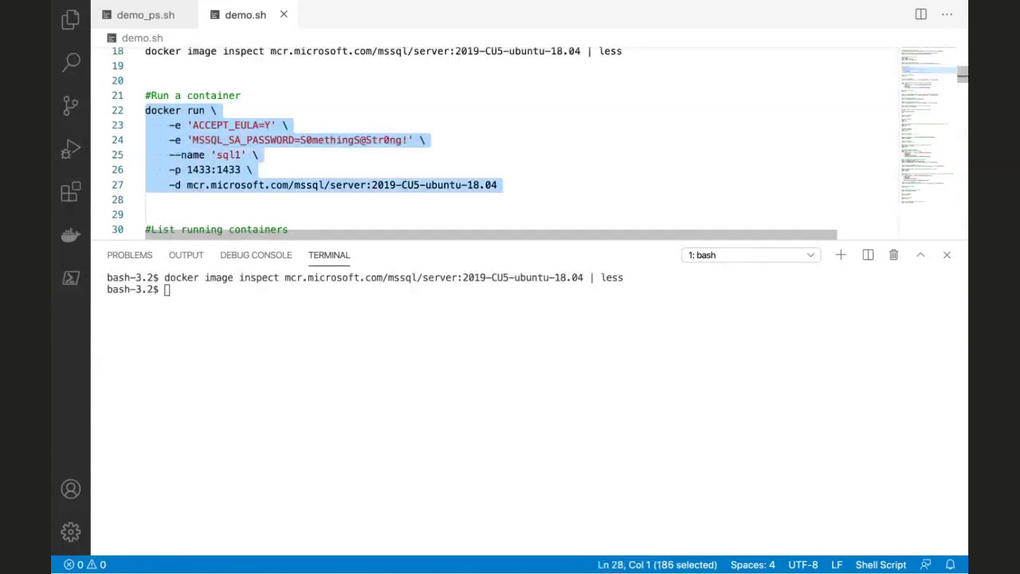
key("shift+Up")
key("shift+Up")
key("shift+Up")
key("shift+Down")
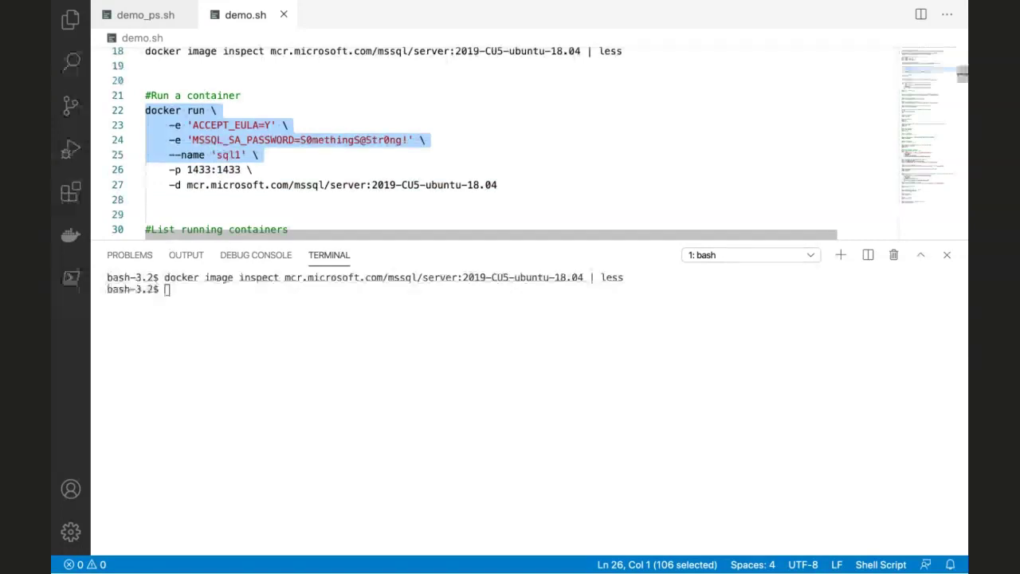
key("shift+Down")
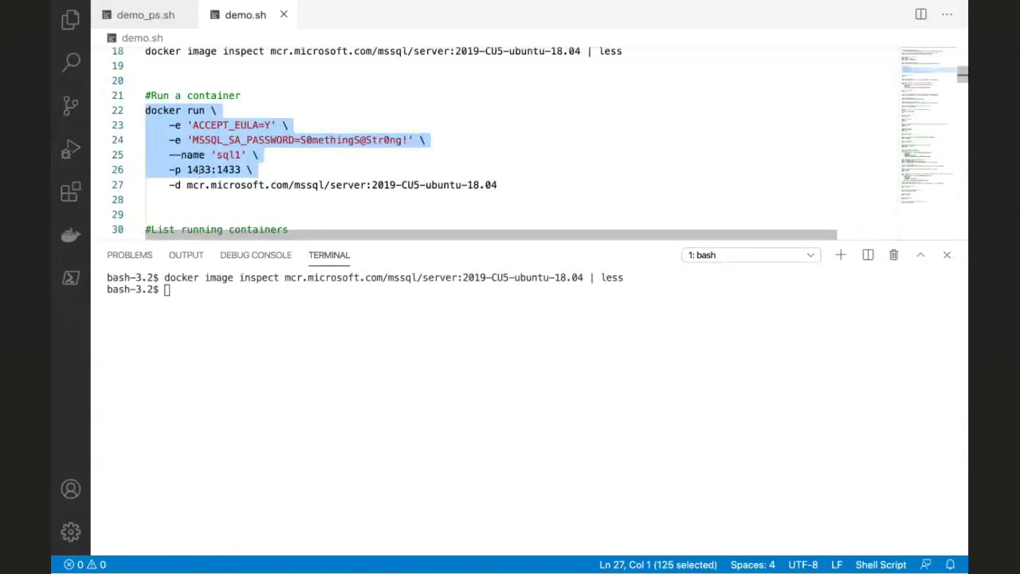
double_click(199, 171)
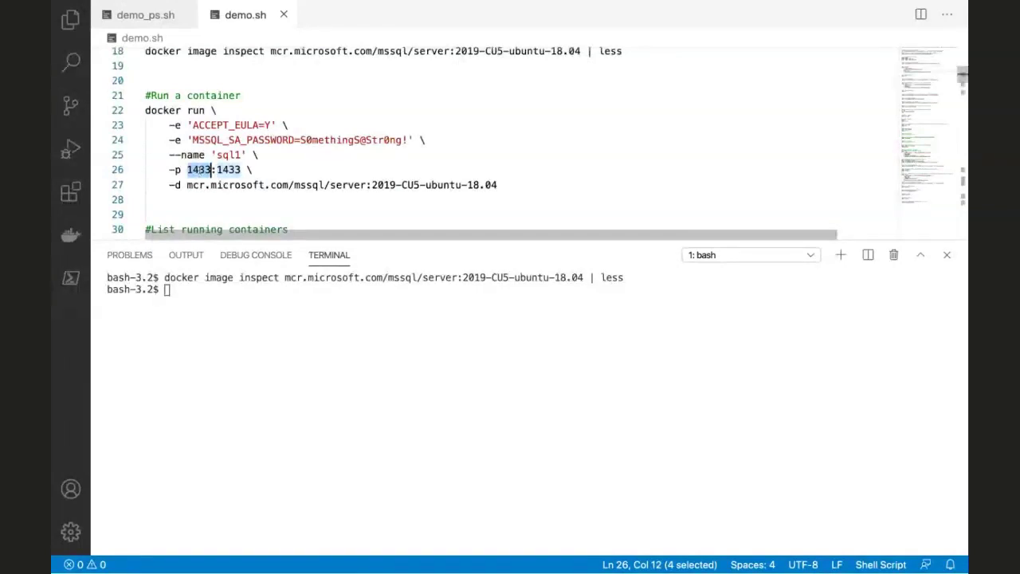
triple_click(195, 171)
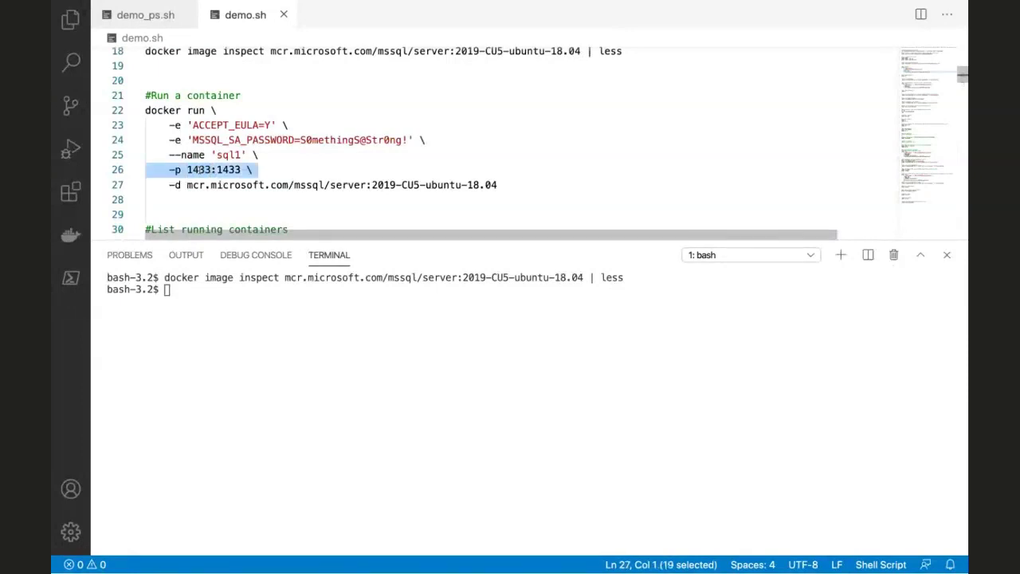
double_click(195, 171)
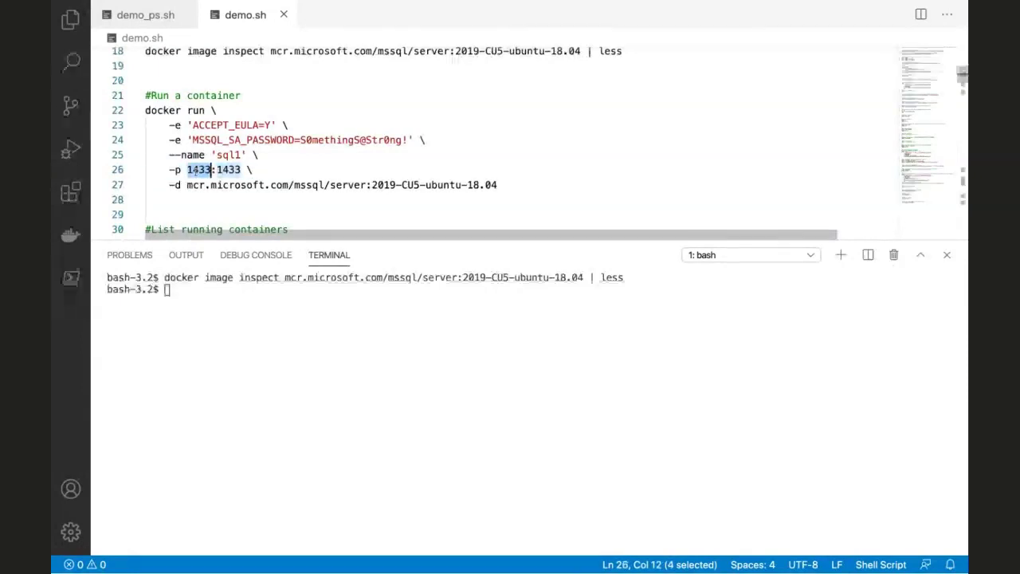
double_click(232, 170)
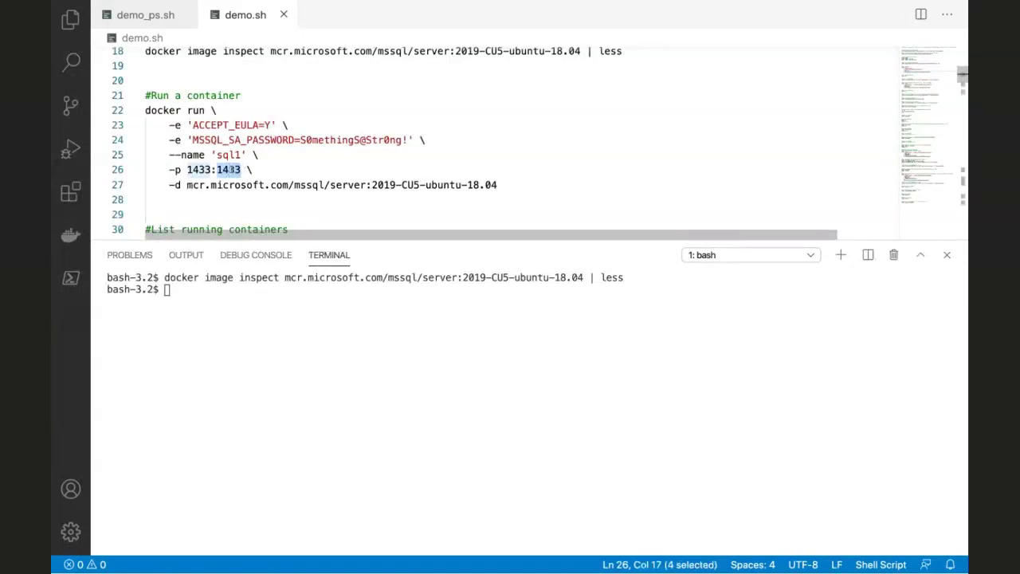
double_click(196, 171)
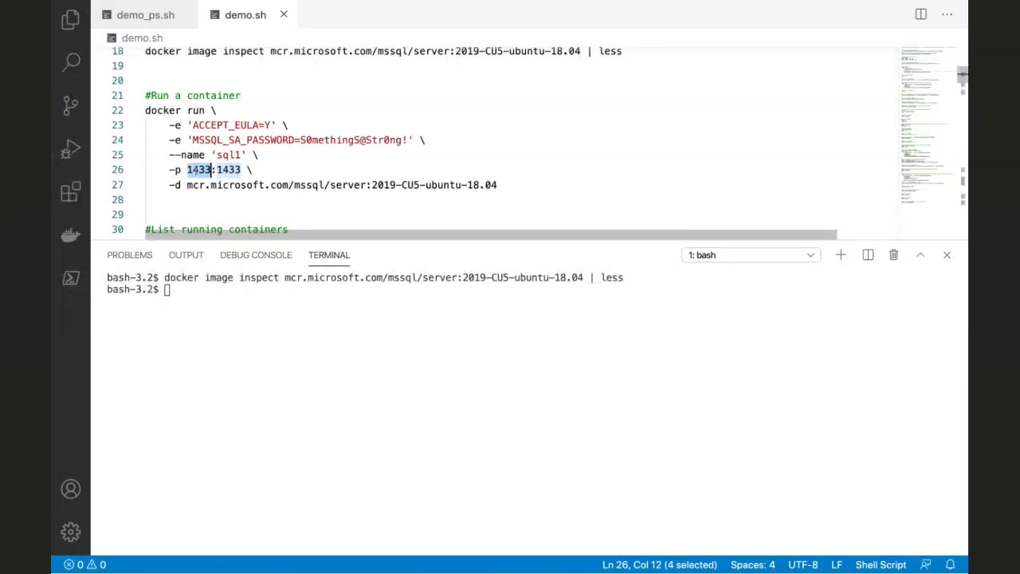
Step: Highlight the docker run command's -d option and its image name mcr.microsoft.com/mssql/server:2019-CU5-ubuntu-18.04 to examine them
left_click(267, 161)
key("Right")
key("Down")
left_click(187, 185, "shift")
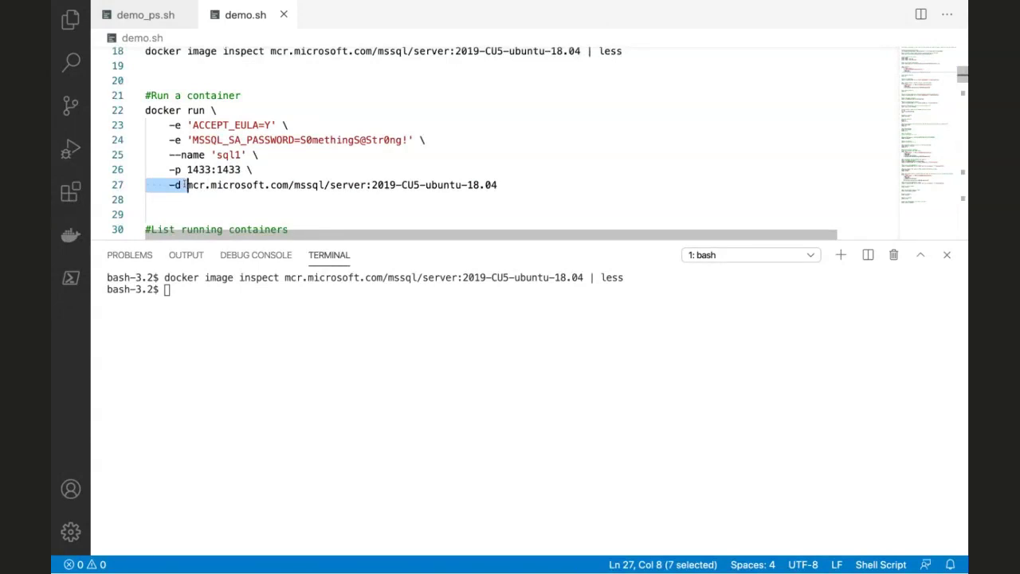
left_click_drag(186, 185, 497, 185)
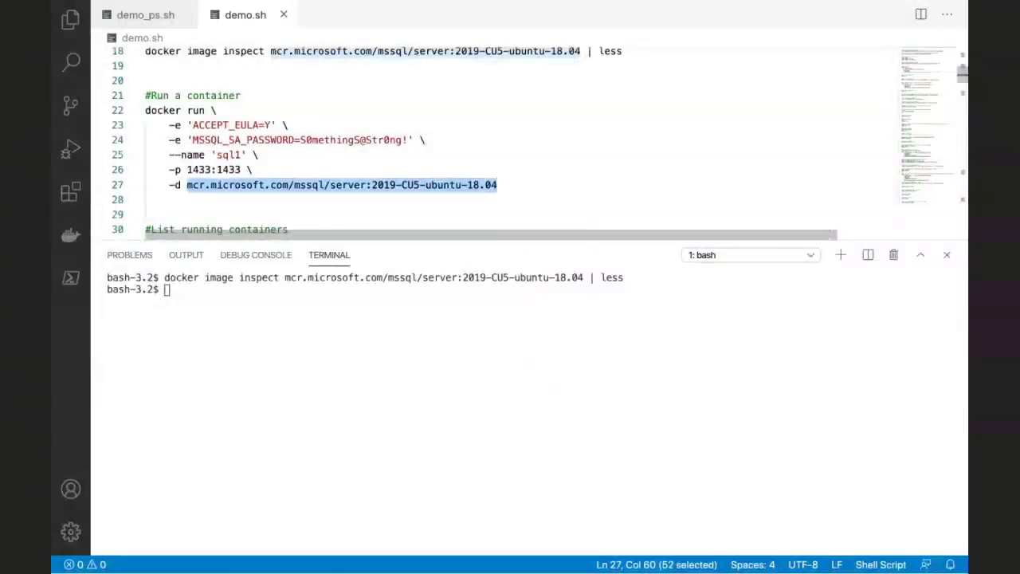
Step: Run the complete docker run command for the sql1 container from the script, and highlight the end of the returned container ID
left_click(497, 185)
left_click(146, 200)
key("shift+Up")
key("shift+Up")
key("shift+Up")
key("shift+Up")
key("shift+Up")
key("shift+Up")
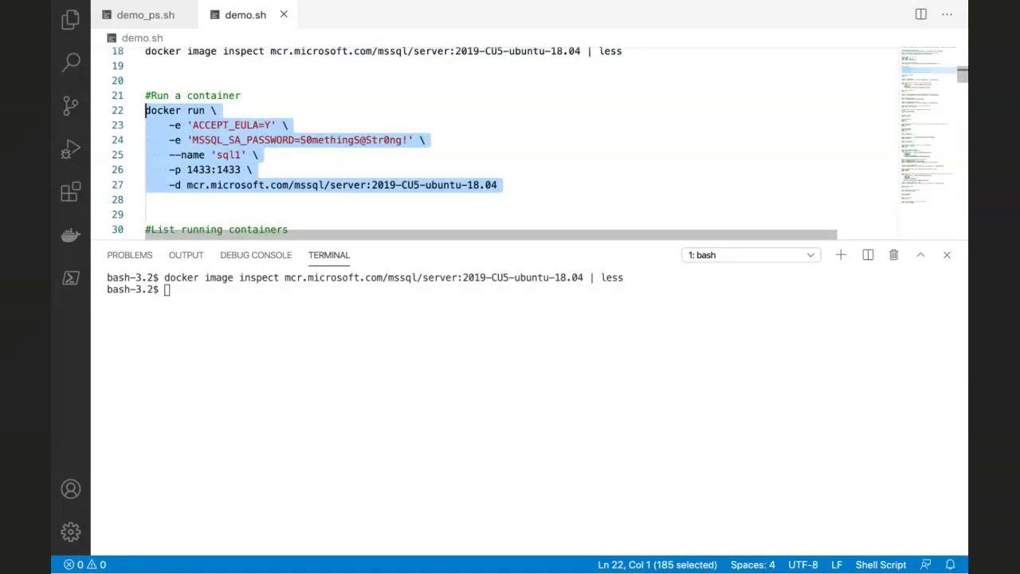
key("F8")
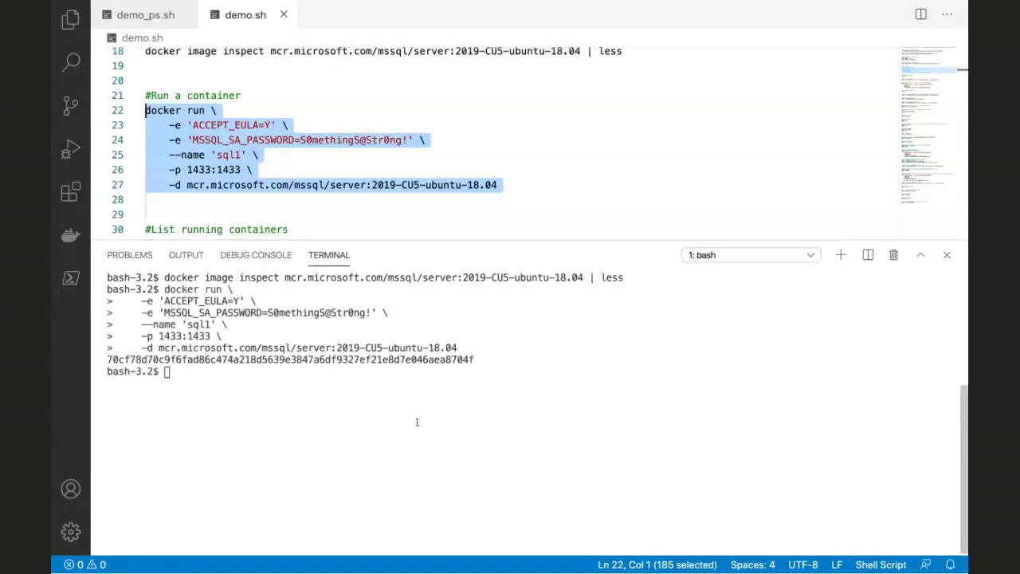
left_click_drag(425, 359, 482, 359)
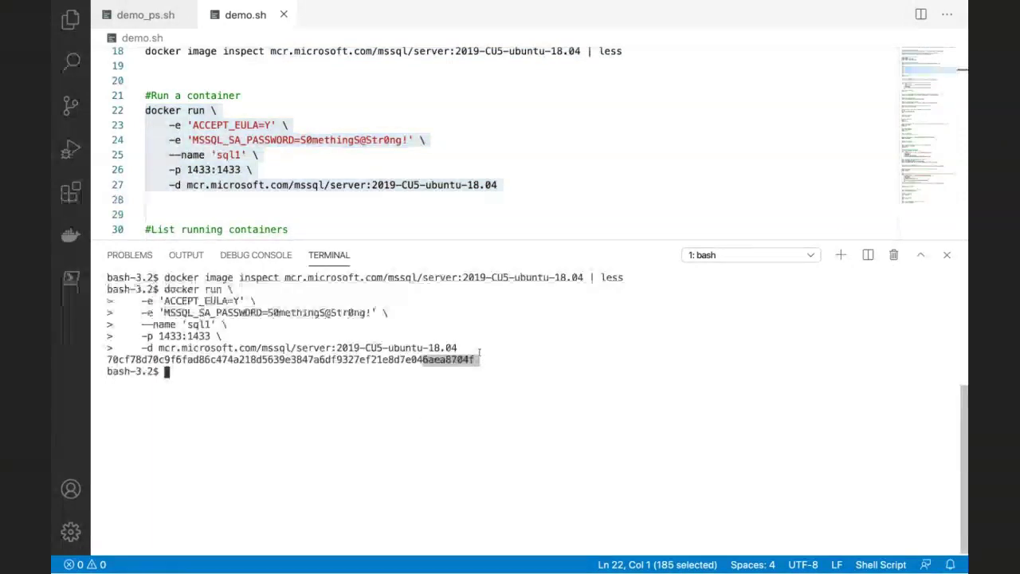
left_click(480, 357)
Step: List the running containers by running the script's docker ps command in the terminal
scroll(500, 178, "down", 2)
left_click(428, 172)
key("Home")
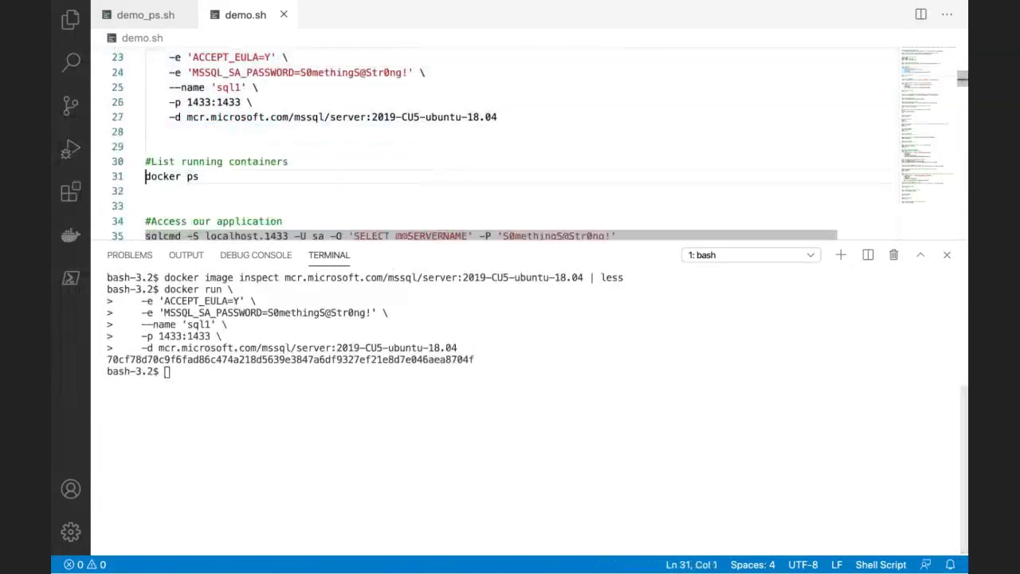
key("shift+Down")
key("ctrl+shift+Return")
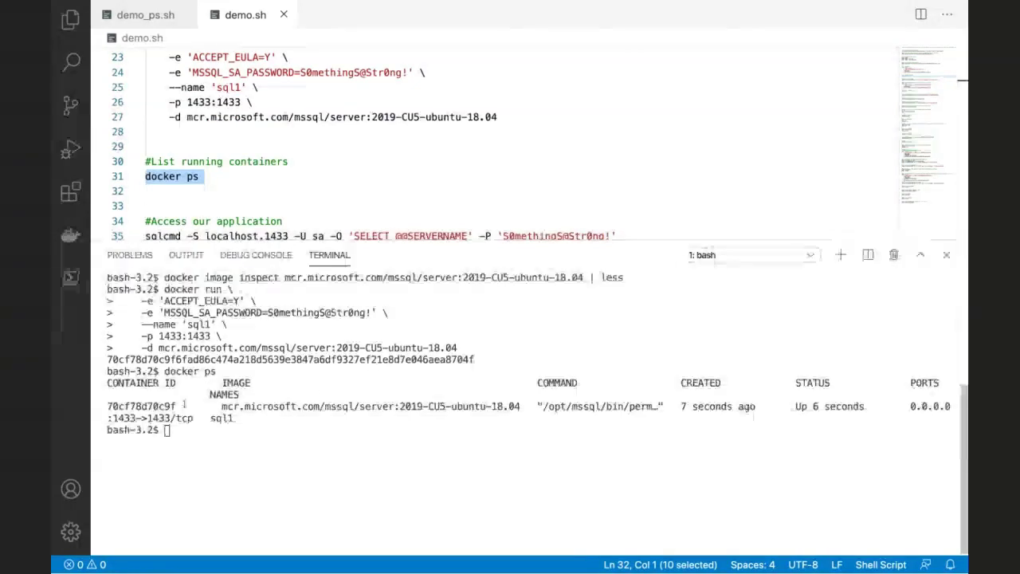
Step: Compare the container ID in the docker ps output with the docker run output, and examine the container's status and port mapping
left_click_drag(177, 406, 102, 410)
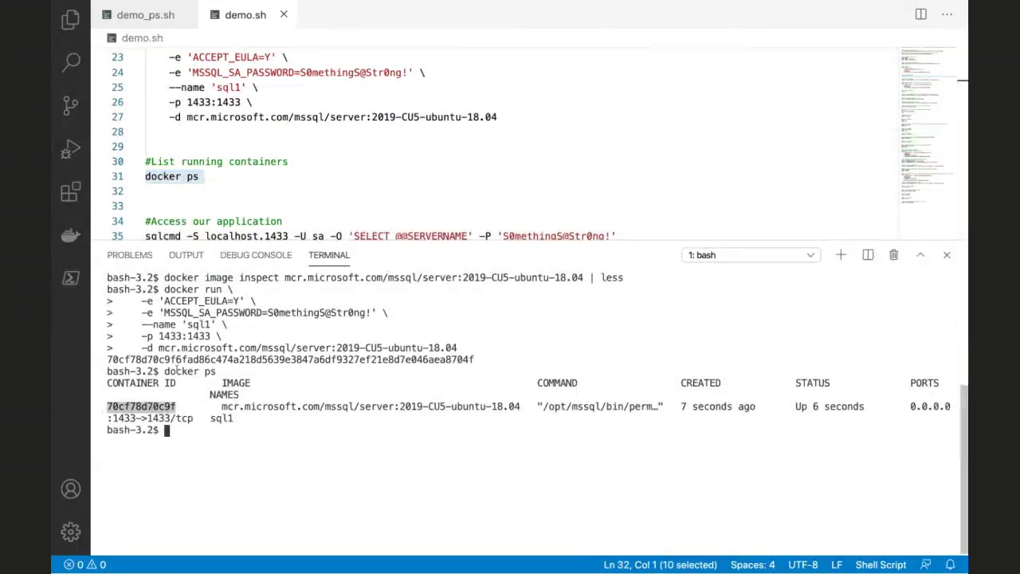
left_click_drag(175, 360, 104, 359)
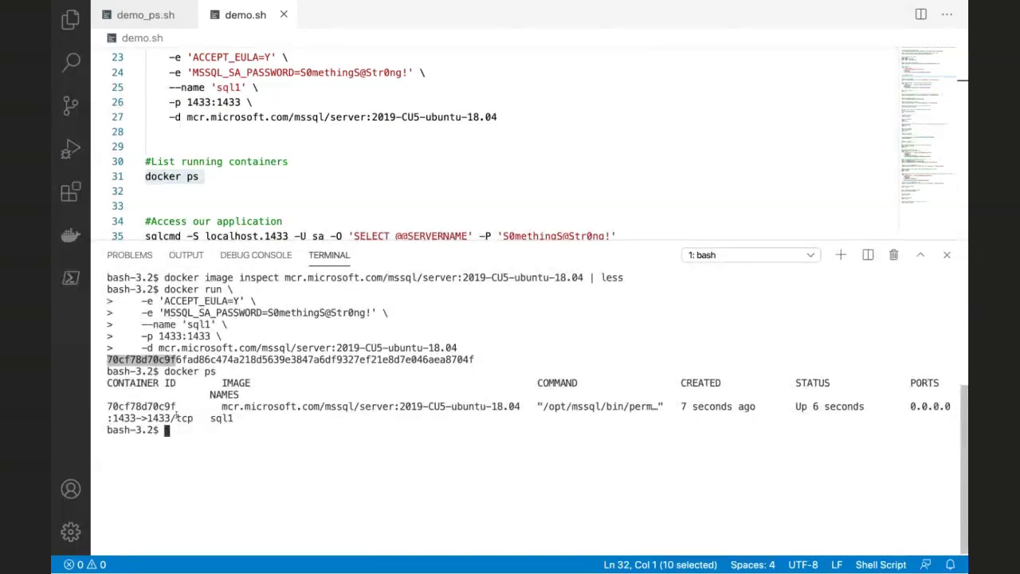
left_click_drag(223, 407, 847, 407)
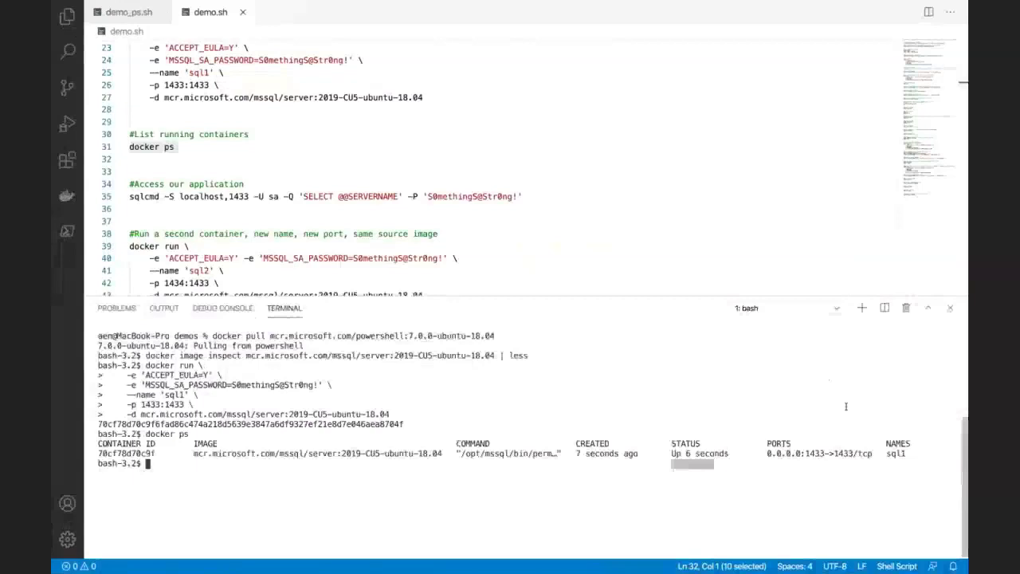
left_click_drag(768, 454, 825, 452)
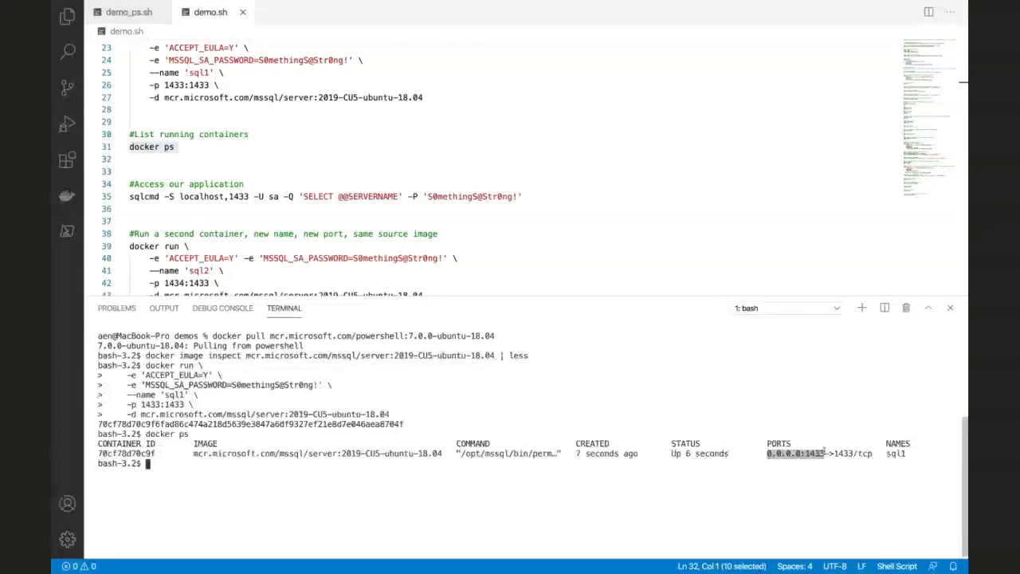
left_click_drag(834, 453, 873, 453)
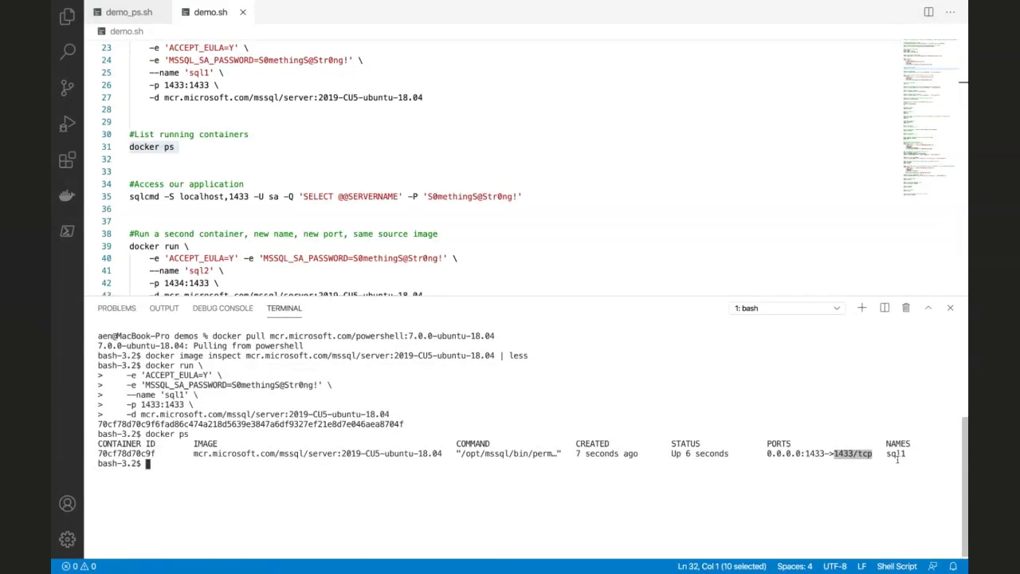
key("super+equal")
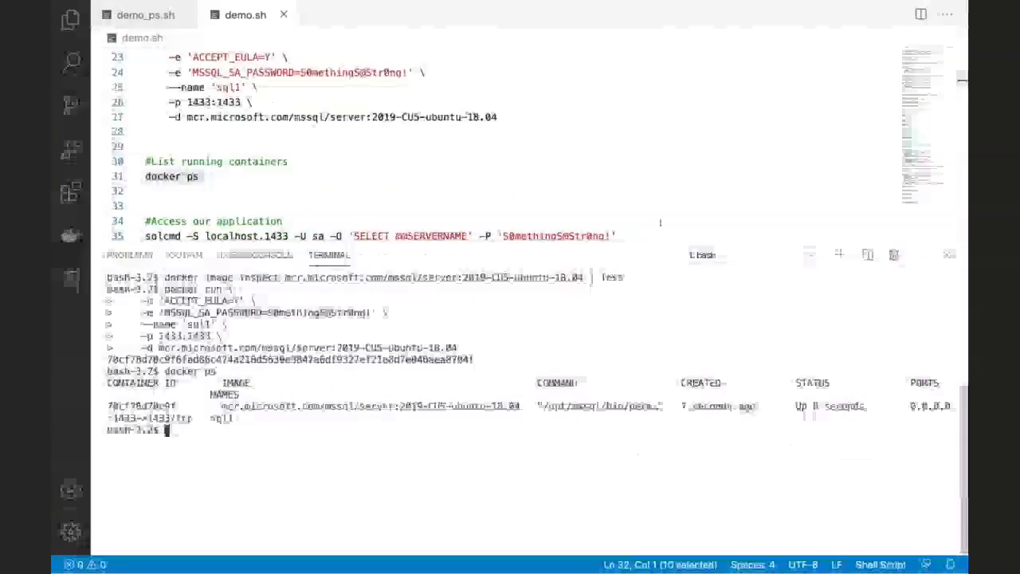
scroll(650, 207, "down", 1)
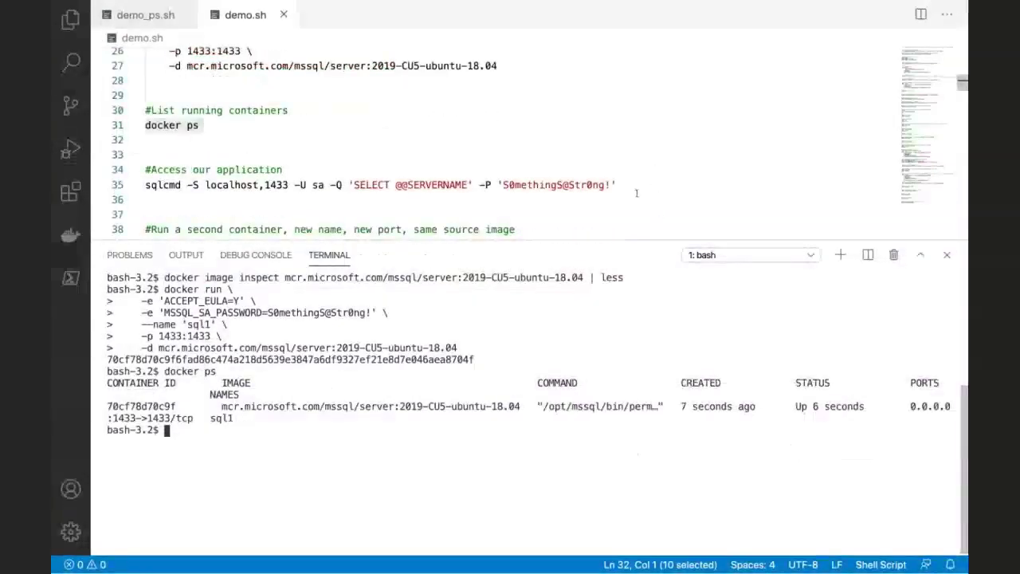
double_click(172, 186)
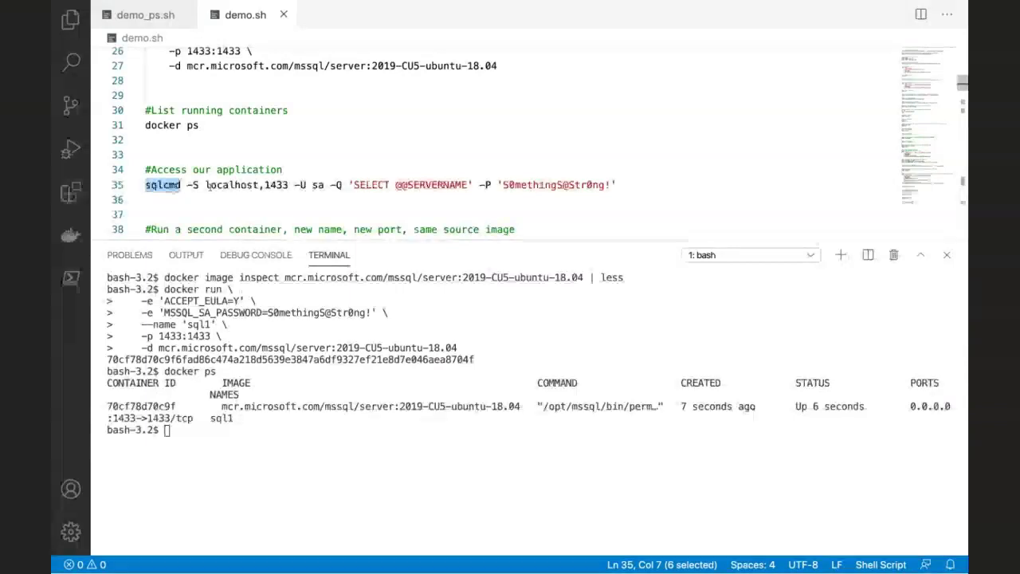
left_click(260, 185, "shift")
left_click(289, 185, "shift")
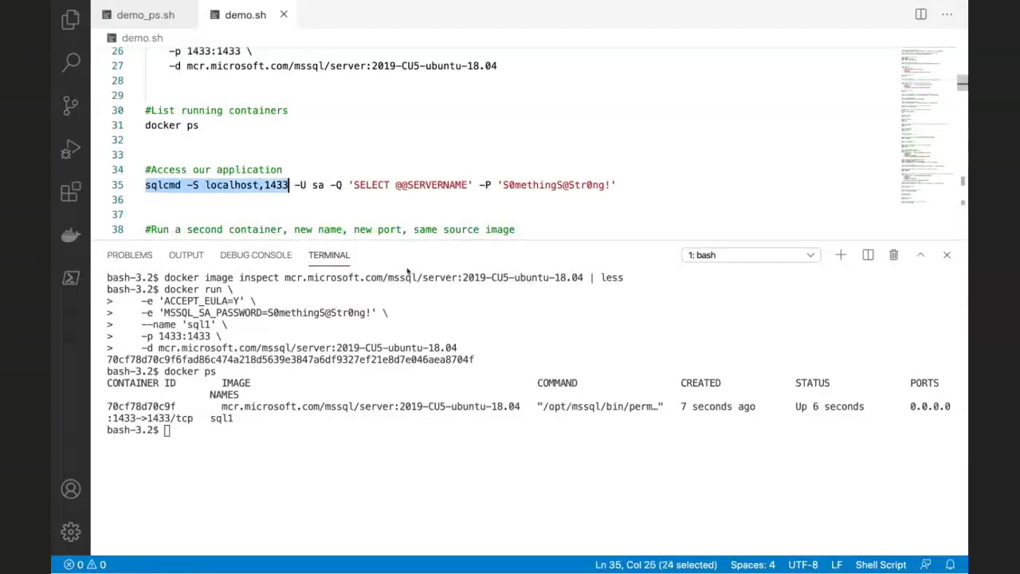
left_click(479, 185, "shift")
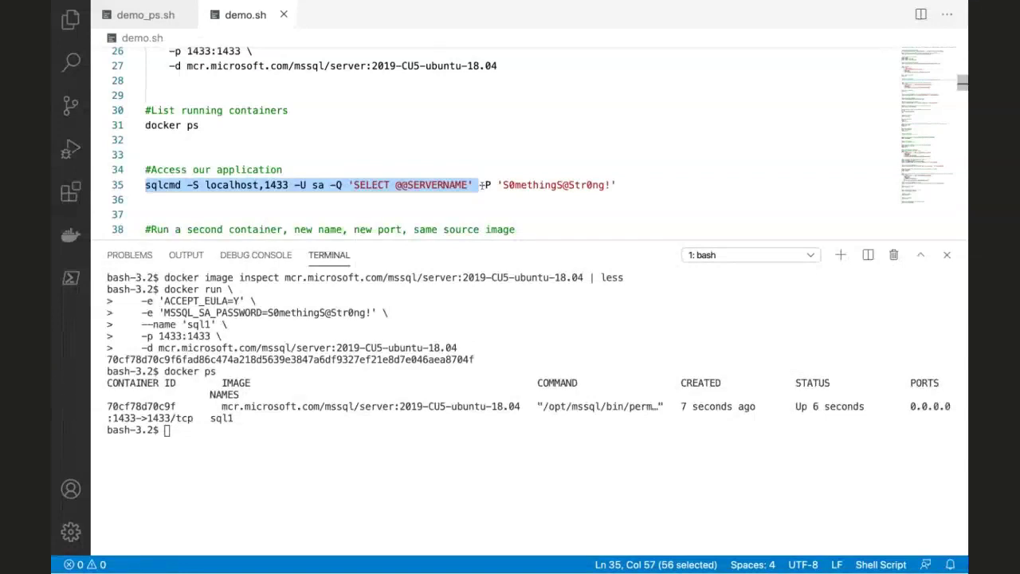
key("shift+End")
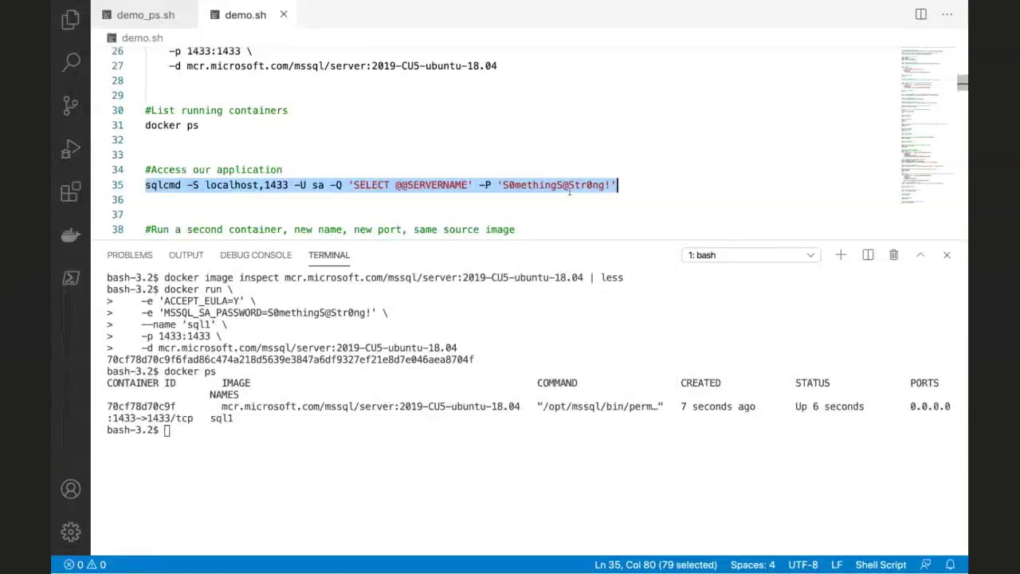
key("ctrl+Return")
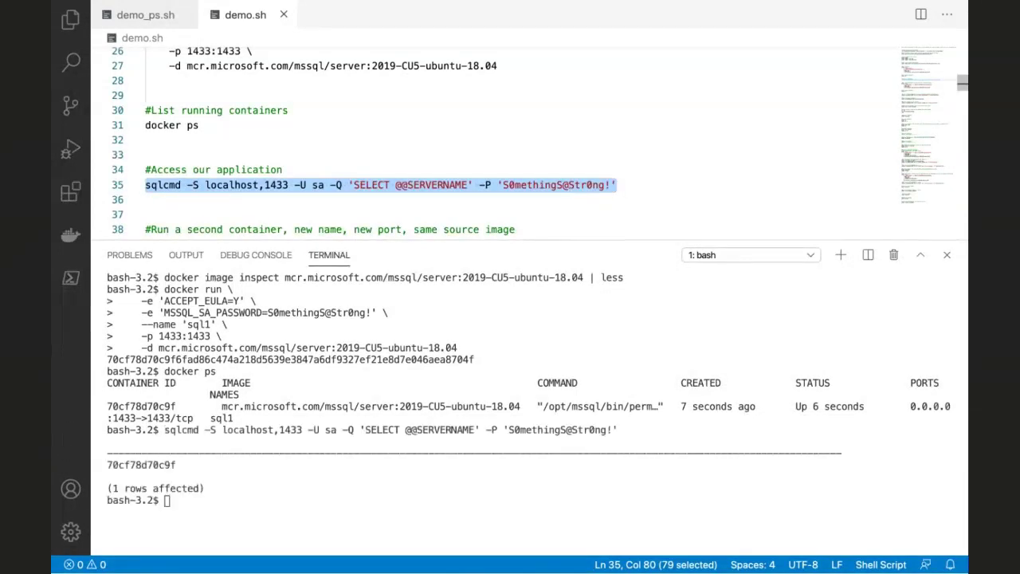
double_click(427, 187)
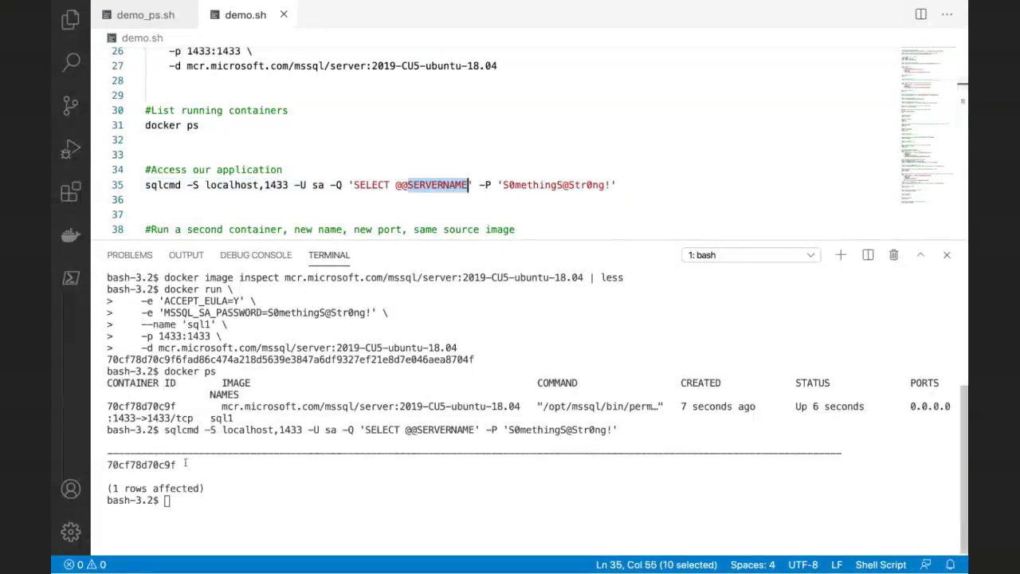
left_click_drag(179, 466, 99, 470)
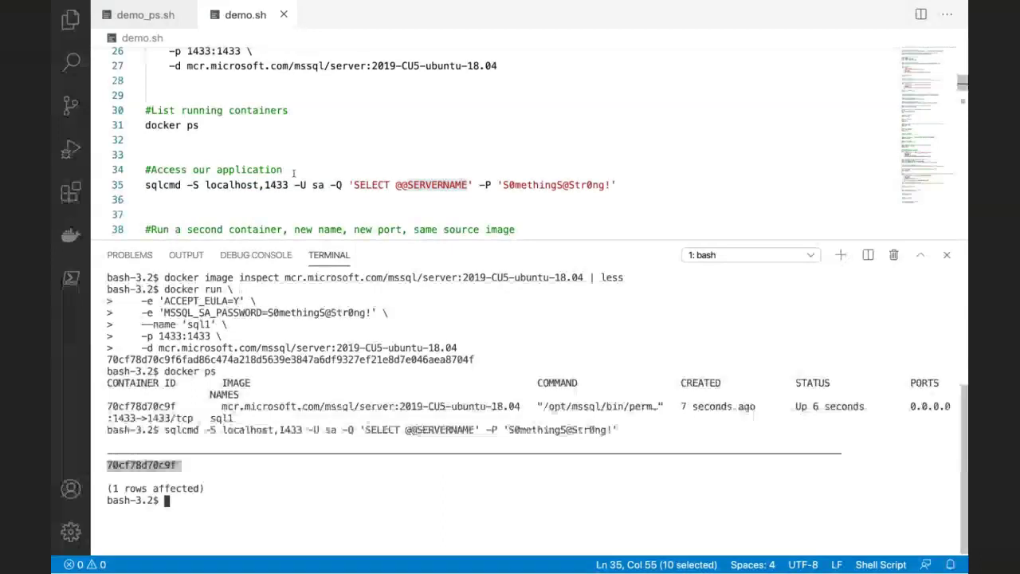
scroll(295, 173, "down", 1)
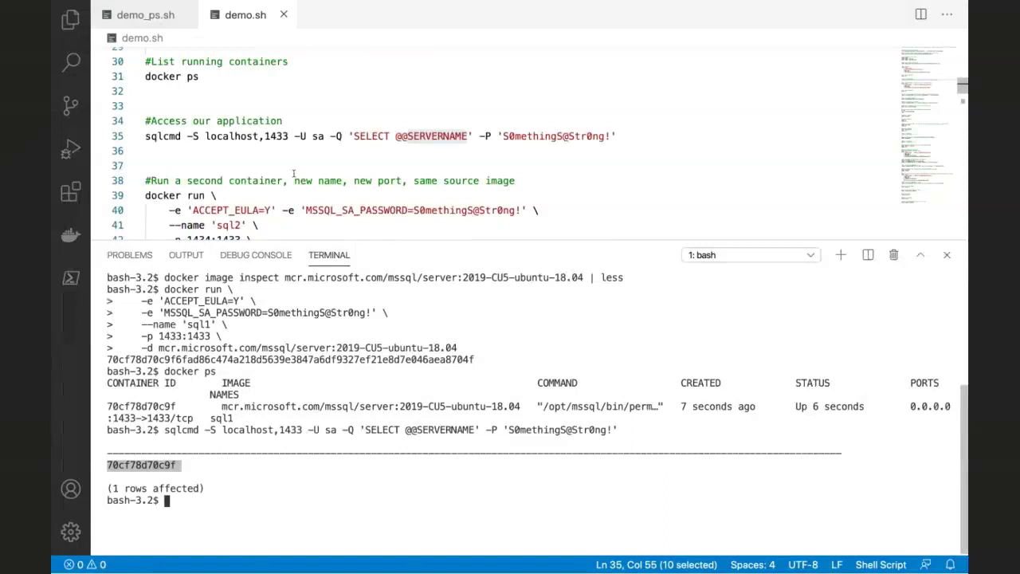
scroll(294, 173, "down", 2)
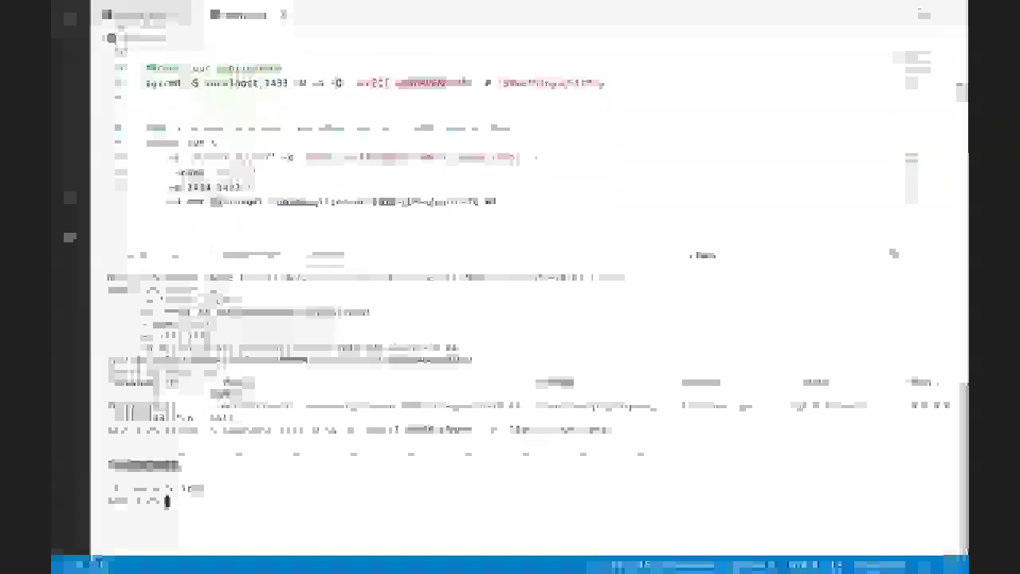
key("ctrl+Up")
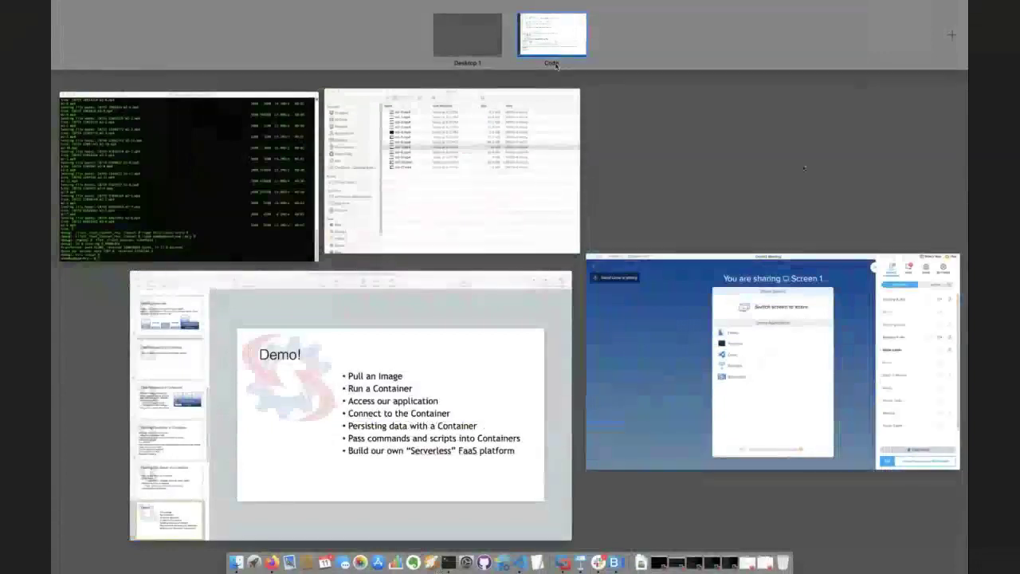
left_click(554, 62)
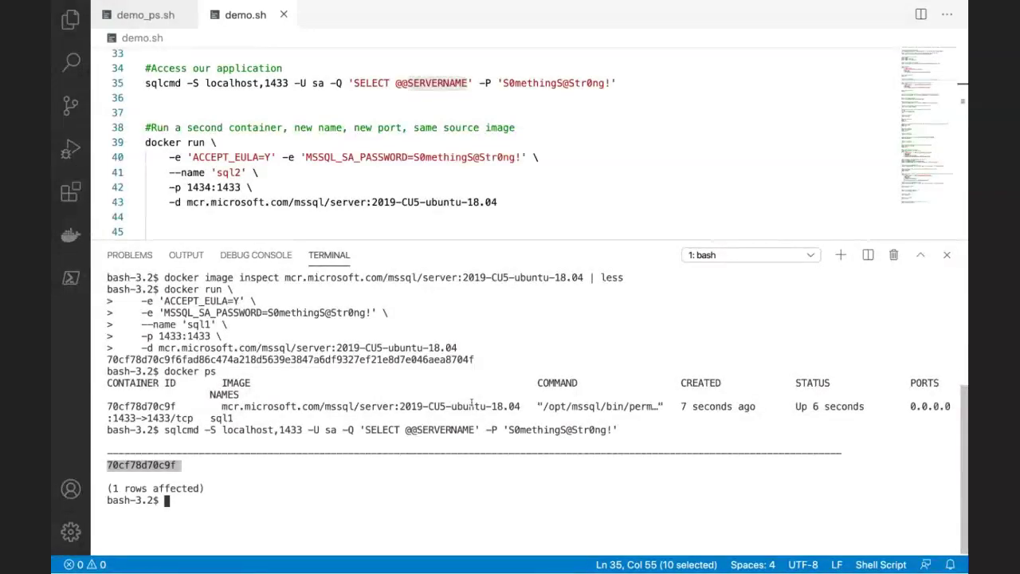
Step: List the locally stored Docker images by running docker images in the terminal
type("docker image")
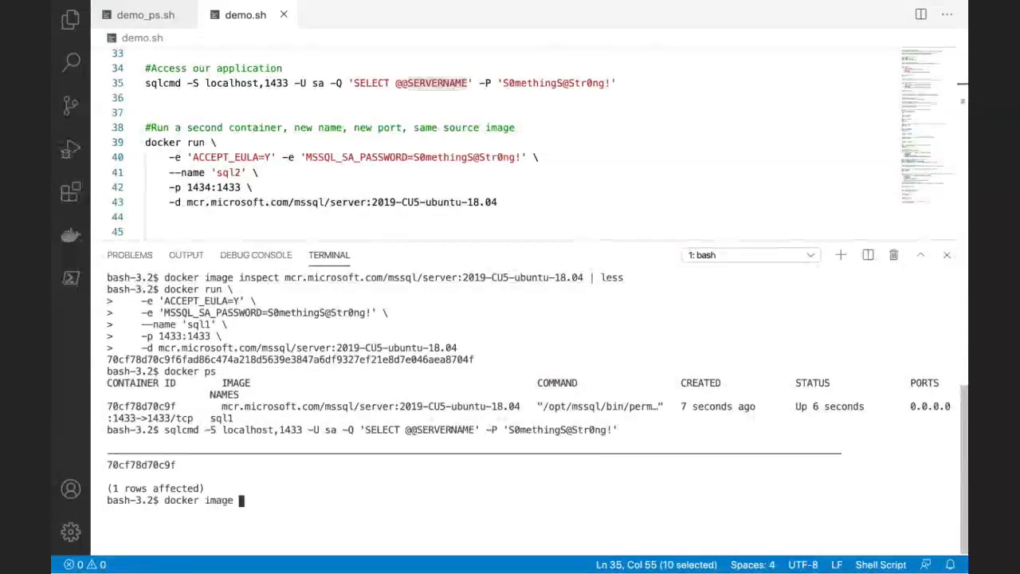
key("Return")
type("docker images")
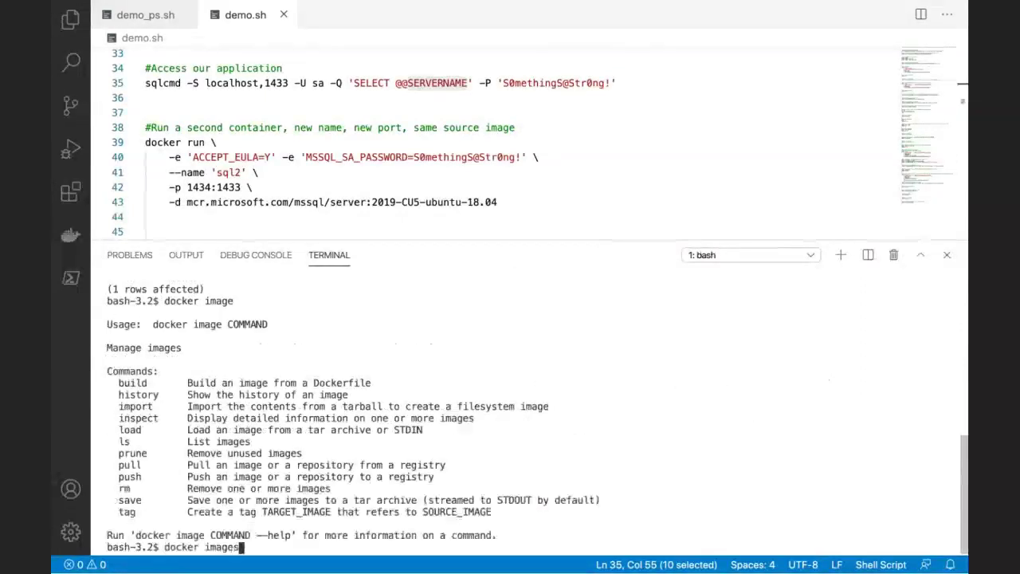
key("Return")
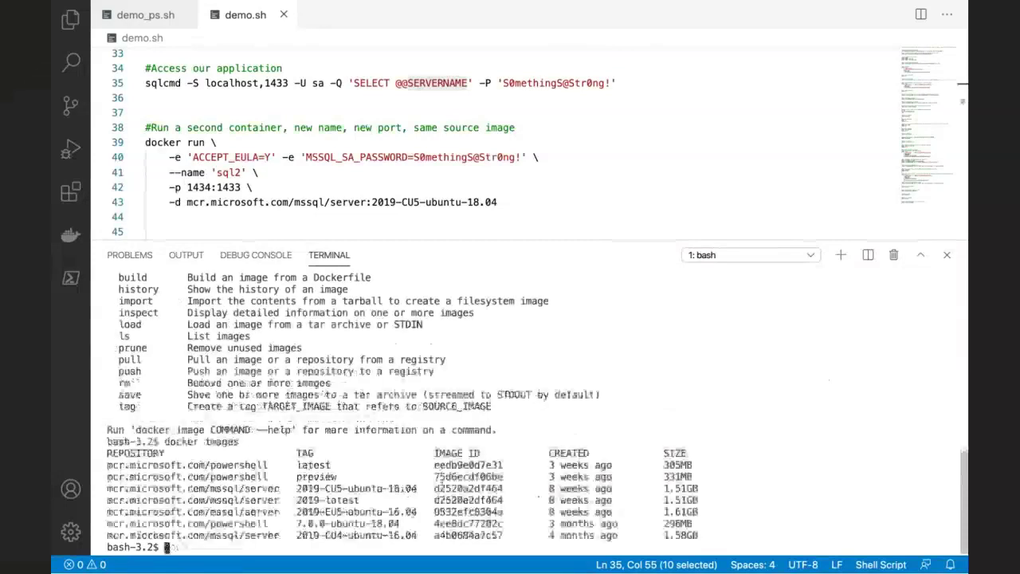
Step: Compare the image IDs of the mssql/server tags 2019-CU5-ubuntu-18.04 and 2019-latest in the image list
double_click(311, 465)
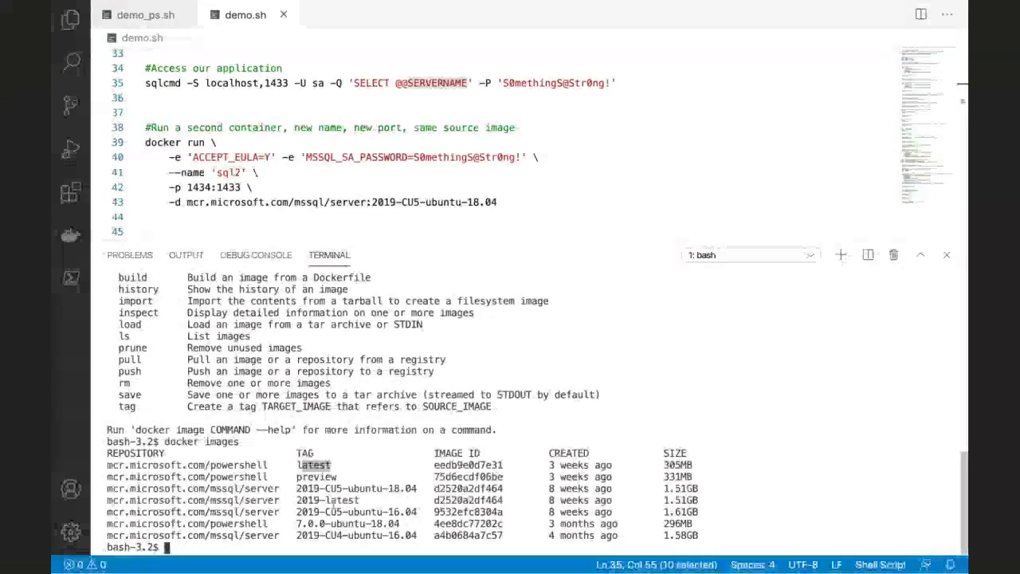
double_click(301, 500)
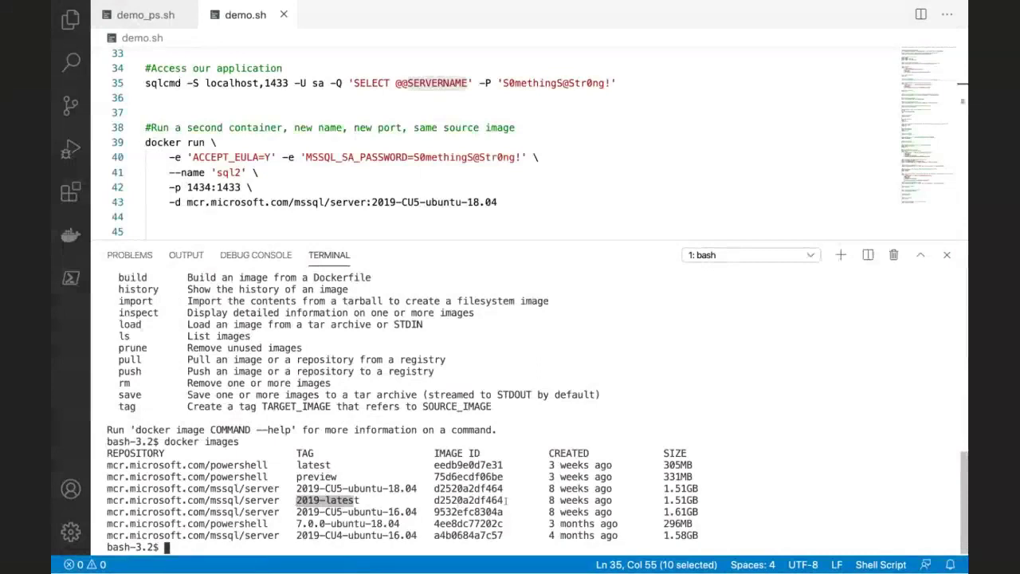
left_click_drag(505, 500, 406, 489)
left_click(460, 491)
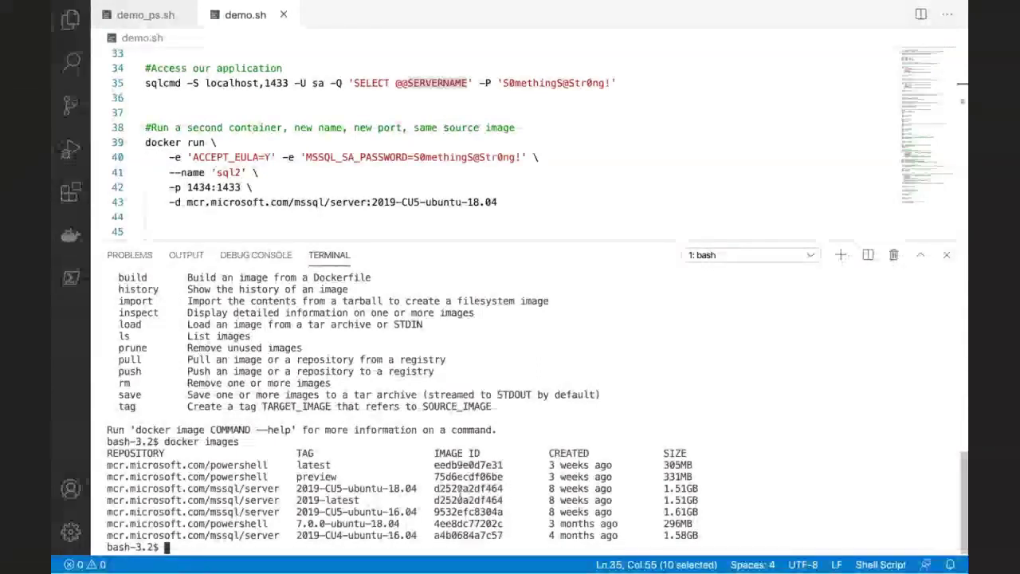
left_click_drag(710, 500, 71, 490)
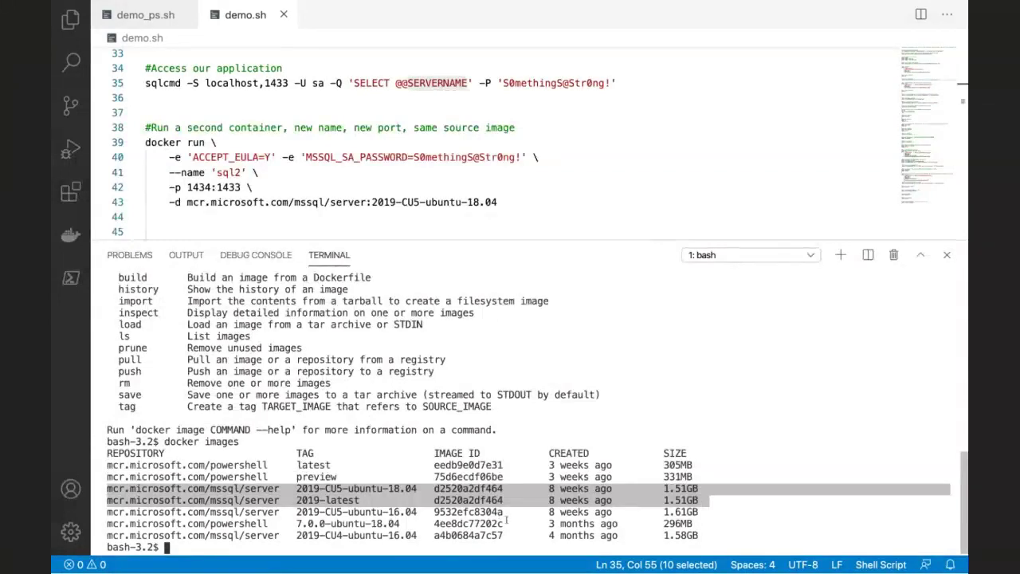
double_click(471, 488)
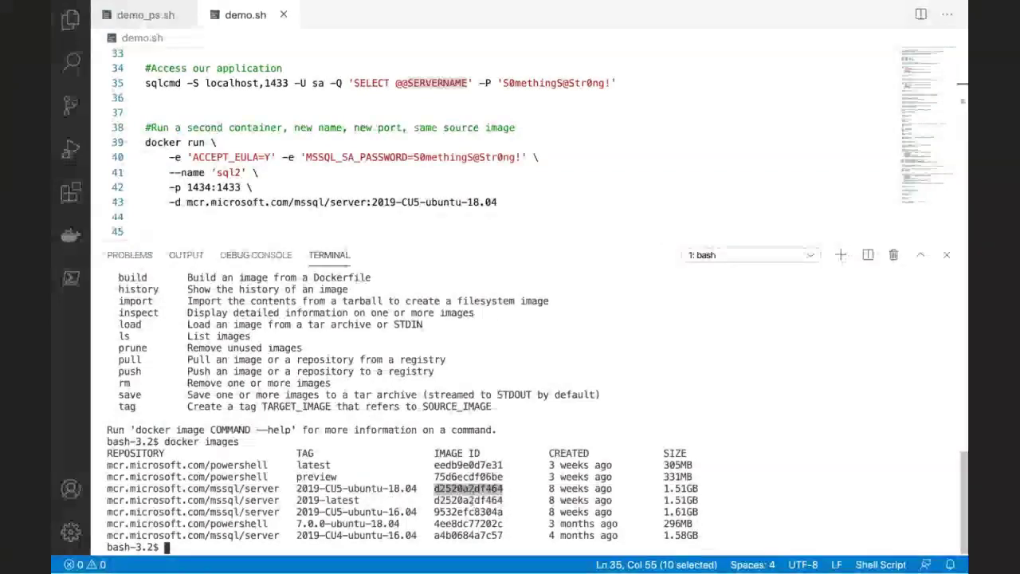
double_click(471, 499)
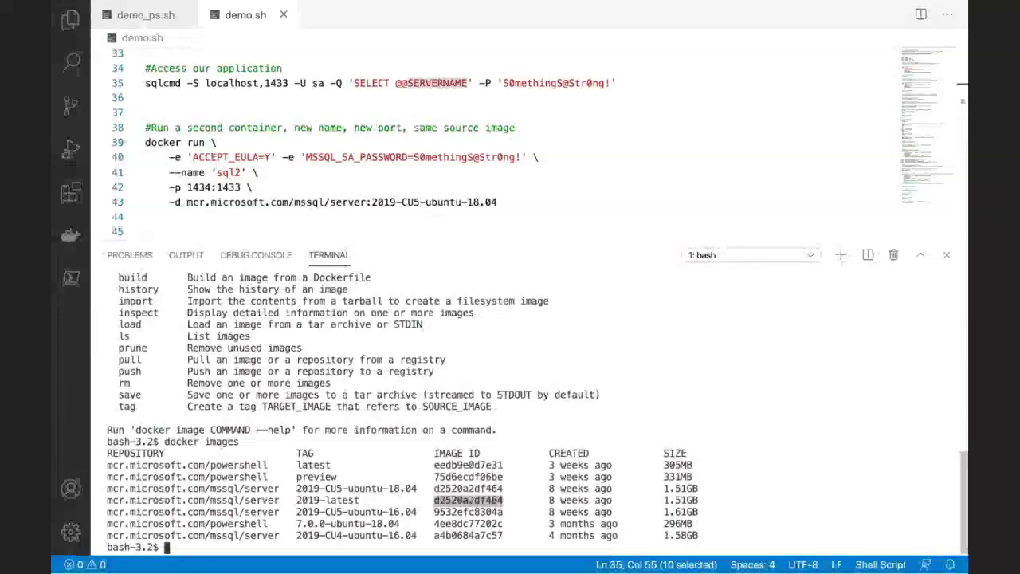
left_click(500, 494)
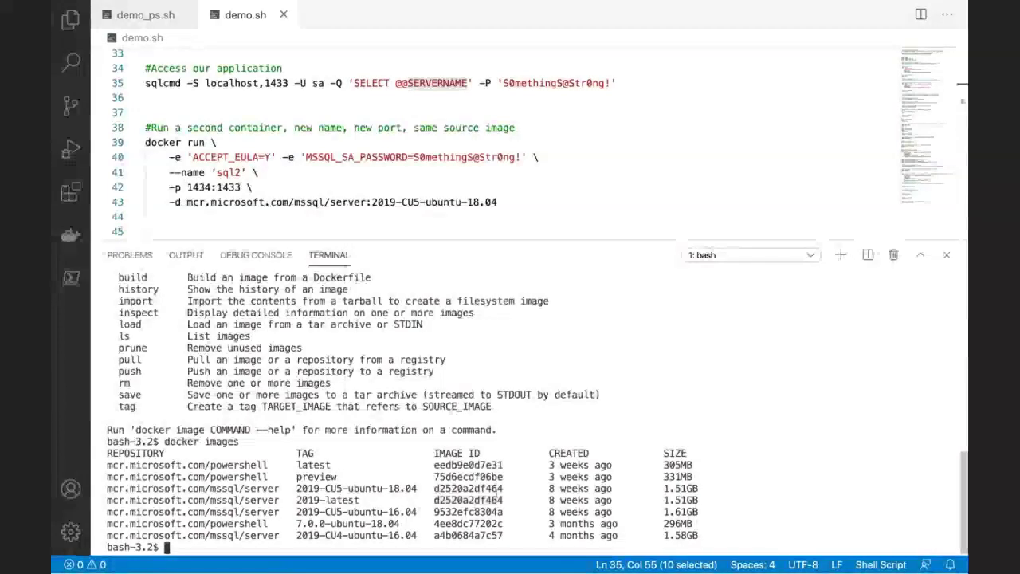
Step: Examine the script's docker run command for the second container and highlight its host port
left_click(534, 211)
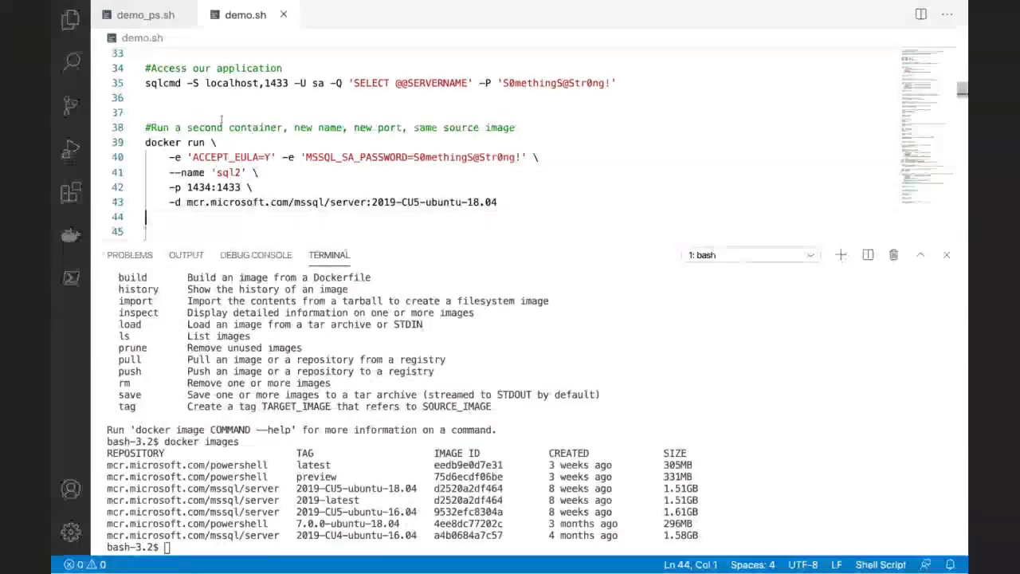
left_click_drag(146, 217, 125, 142)
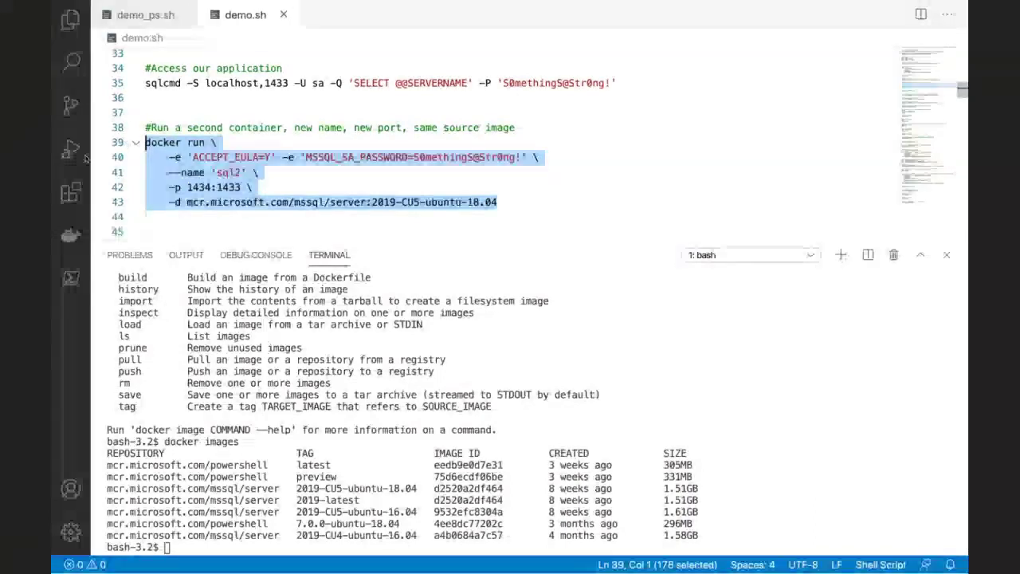
double_click(200, 187)
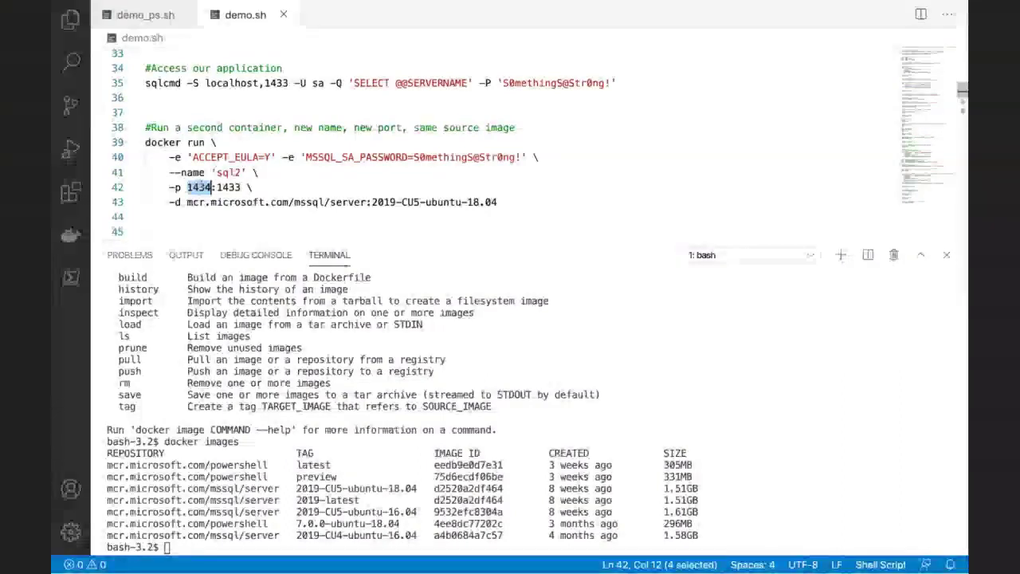
key("Up")
key("Up")
key("Up")
key("Up")
key("Up")
key("Right")
key("Down")
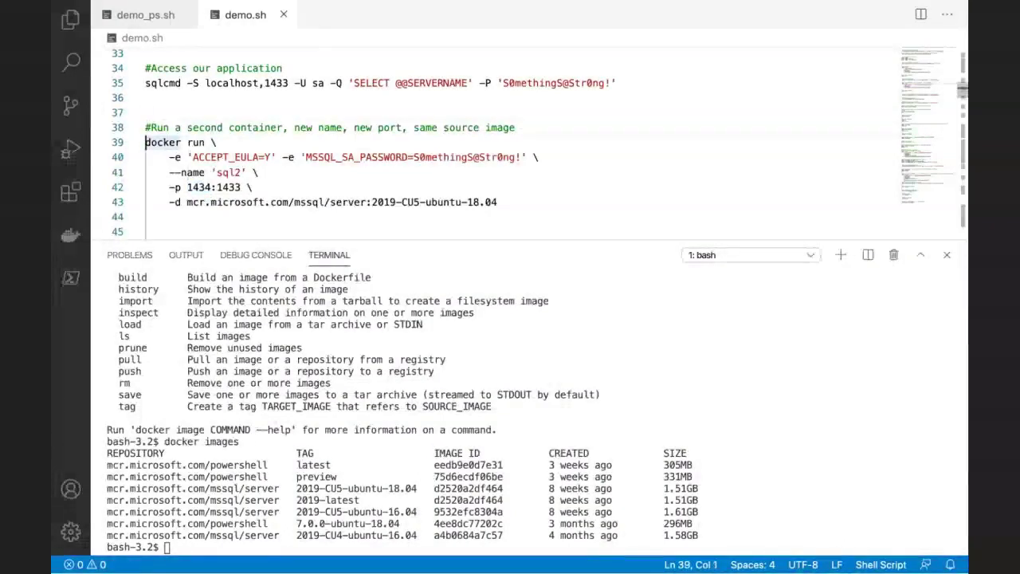
key("shift+Down")
key("shift+Down")
key("shift+Down")
key("shift+Down")
key("Up")
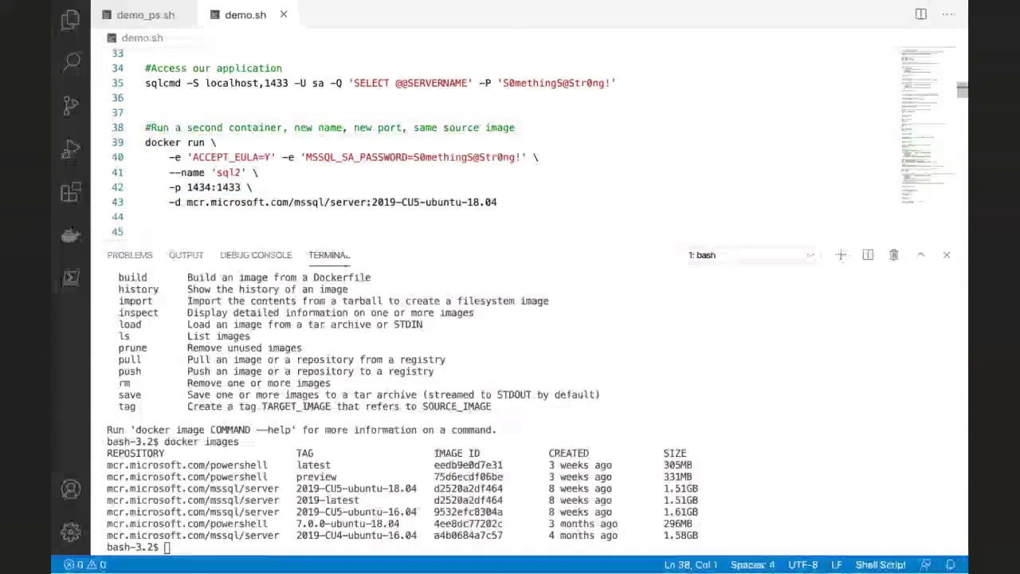
key("Up")
key("Up")
key("Up")
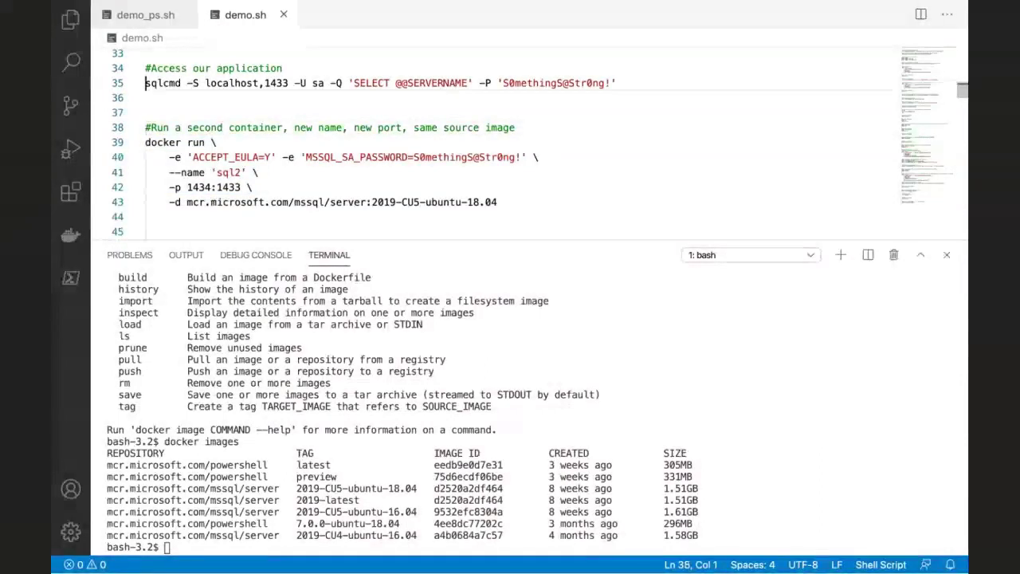
key("shift+Down")
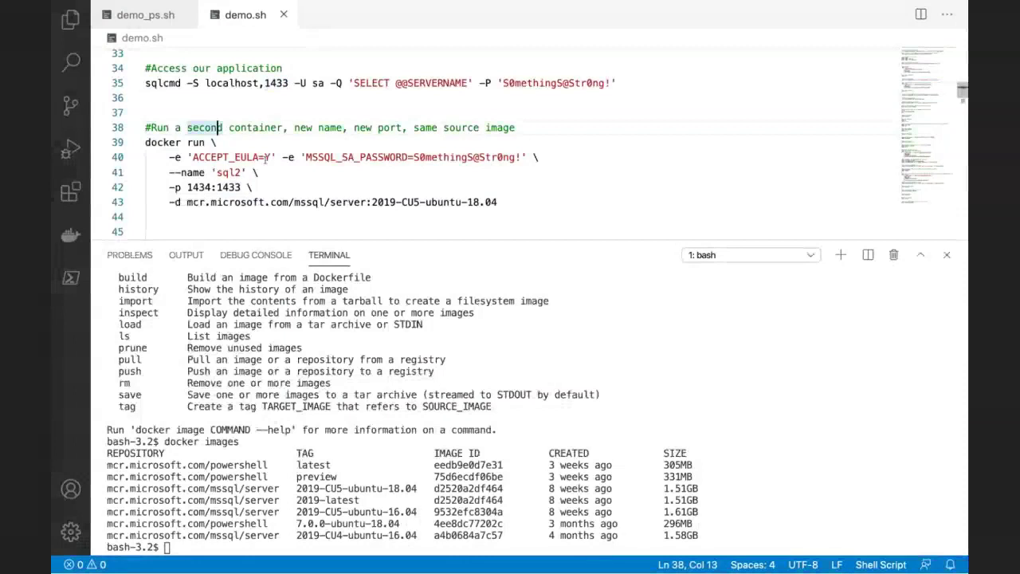
Step: Split the sql2 docker run command's two environment variables onto separate lines with a backslash continuation after 'ACCEPT_EULA=Y'
left_click(282, 157)
type("\\")
key("Return")
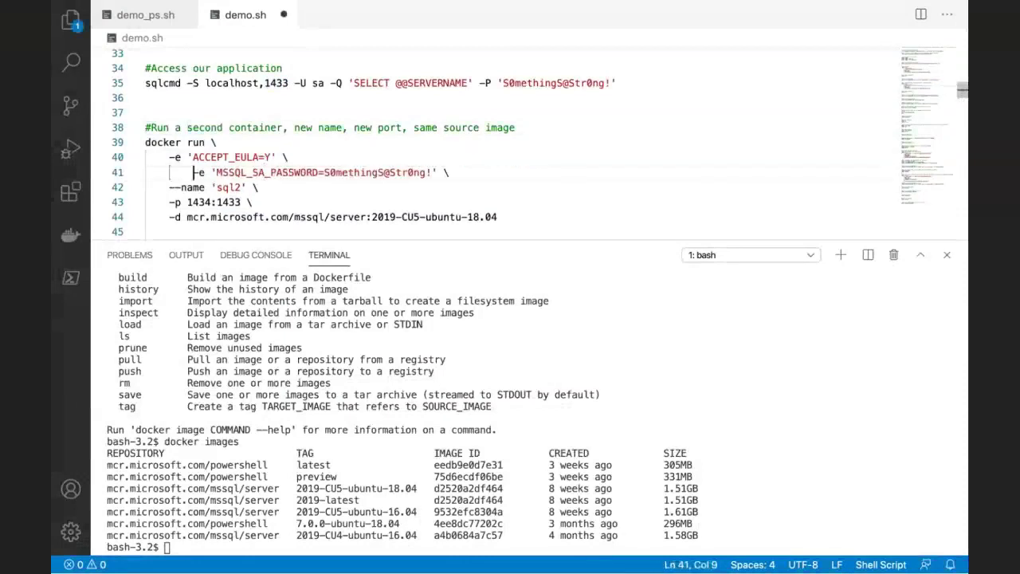
Step: Review the sql2 command's environment variables, container name, host port and container port by highlighting each in the script
left_click(145, 142)
key("shift+Down")
key("shift+Down")
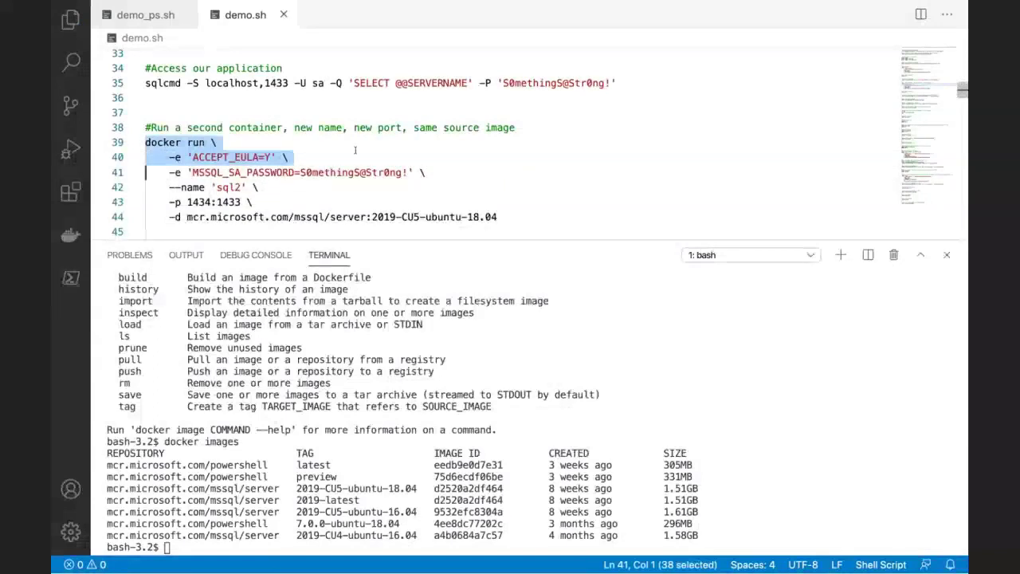
left_click(440, 170, "shift")
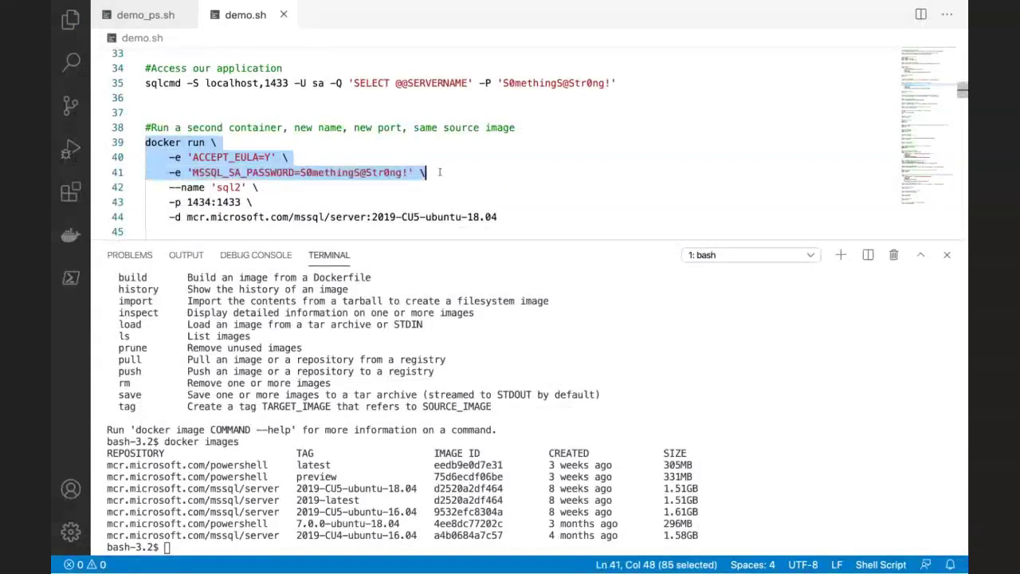
double_click(229, 187)
double_click(198, 202)
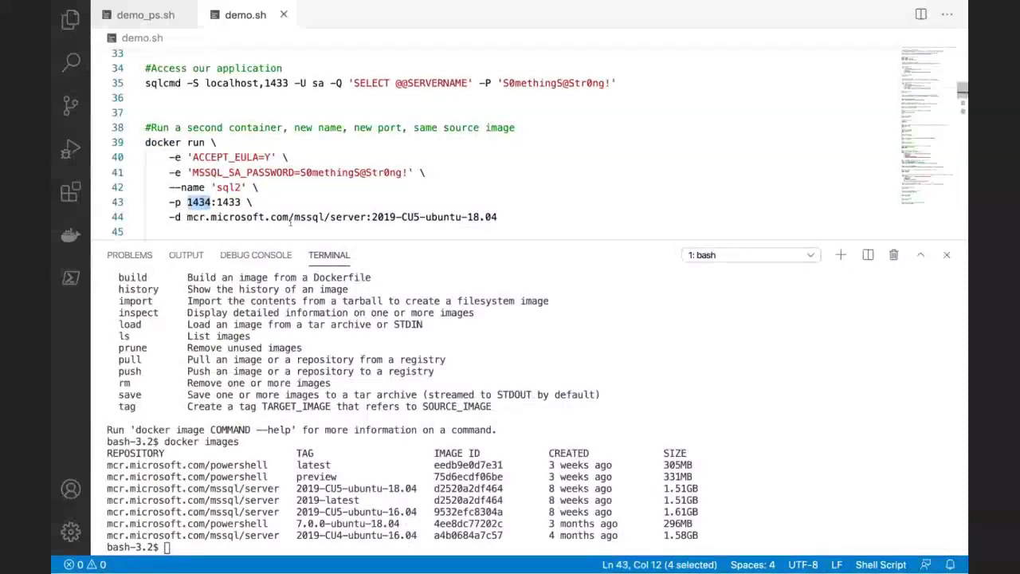
double_click(234, 203)
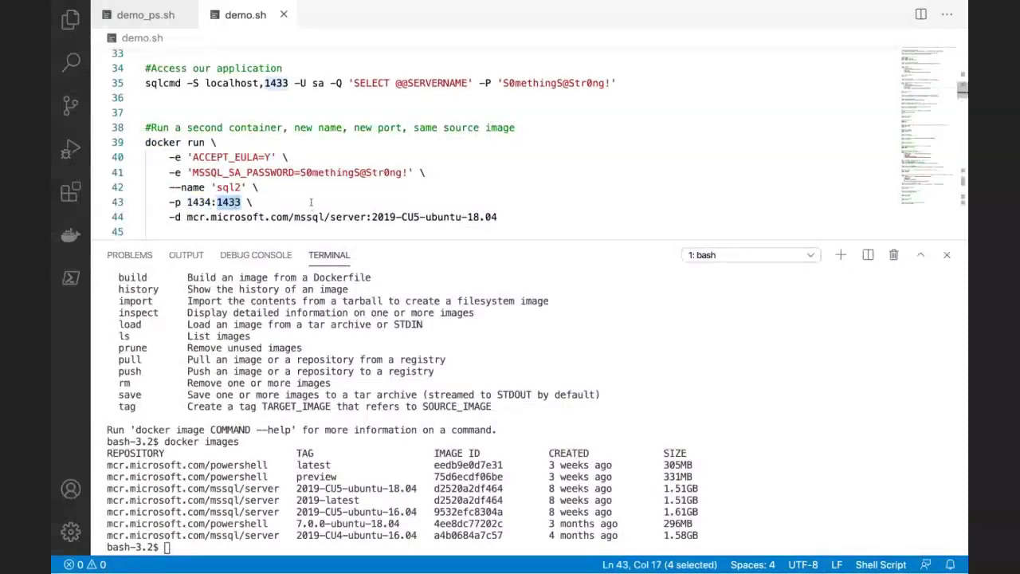
Step: Run the script's complete second-container block in the terminal to start sql2 with port mapping 1434:1433 from the 2019-CU5-ubuntu-18.04 image
key("Up")
key("Up")
key("Up")
key("Up")
key("Up")
key("Home")
key("shift+Down")
key("shift+Down")
key("shift+Down")
key("shift+Down")
key("shift+Down")
key("shift+Down")
key("shift+Down")
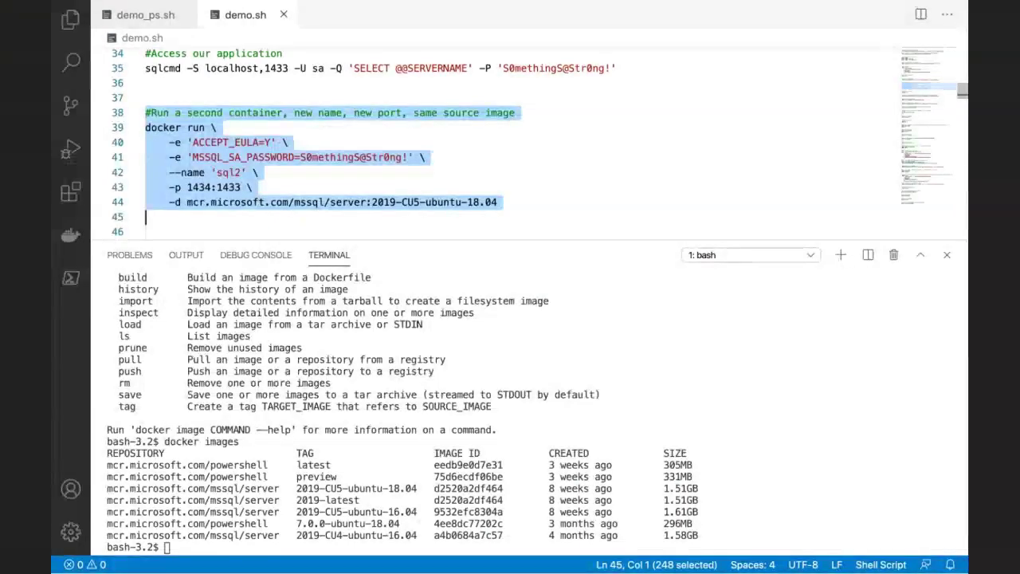
key("F8")
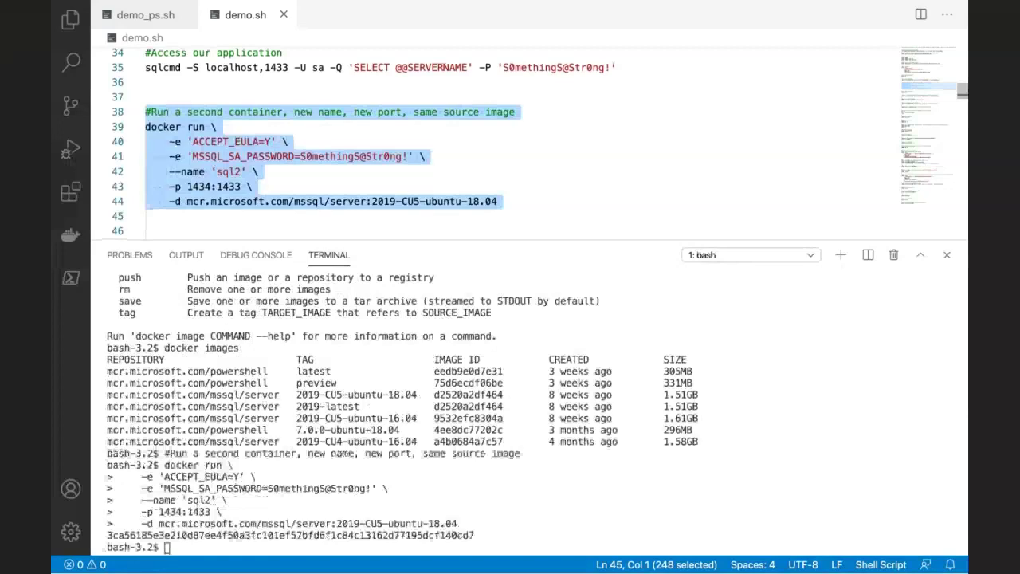
Step: List the running containers again by running the docker ps command that follows the sql2 block in the script
scroll(494, 144, "down", 2)
left_click(285, 196)
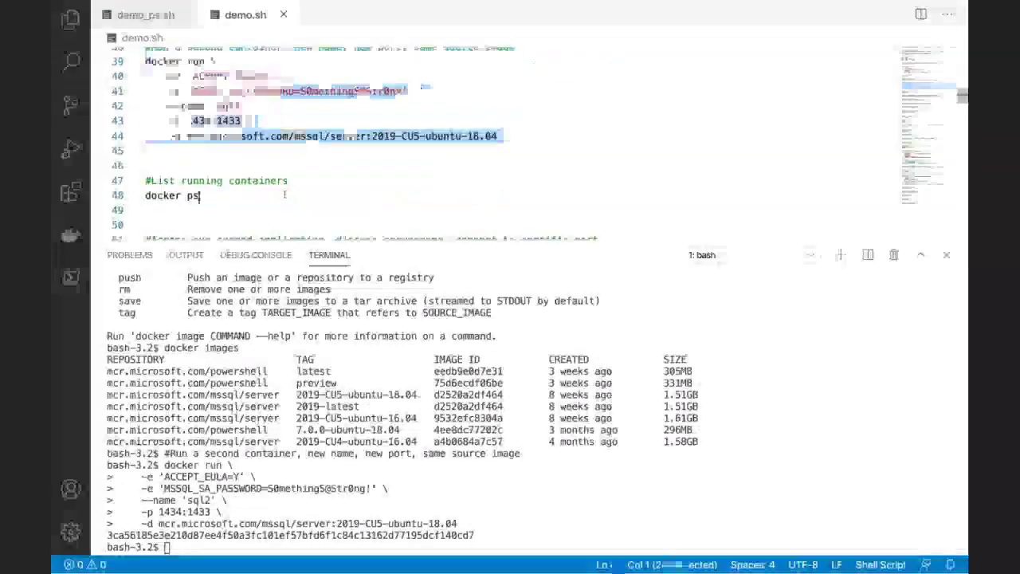
key("Down")
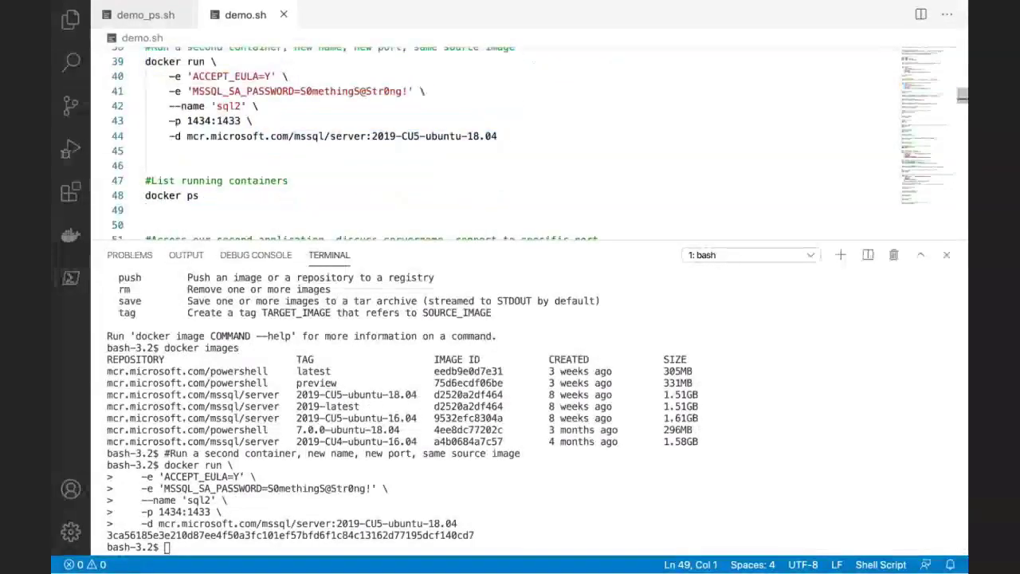
key("shift+Up")
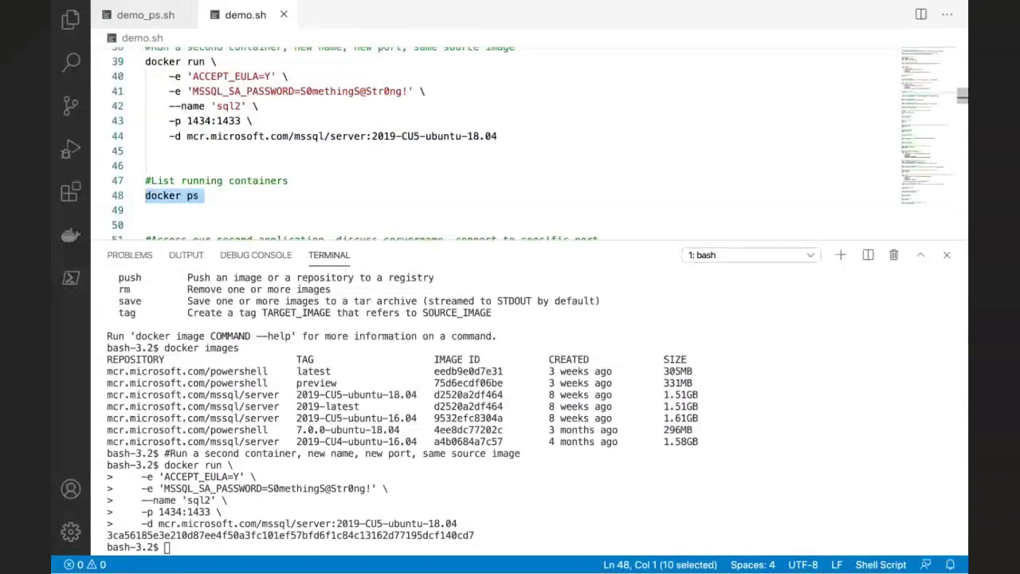
key("F8")
Step: Compare the creation times and port mappings of sql1 and sql2 in the docker ps output at a reduced interface zoom
key("ctrl+minus")
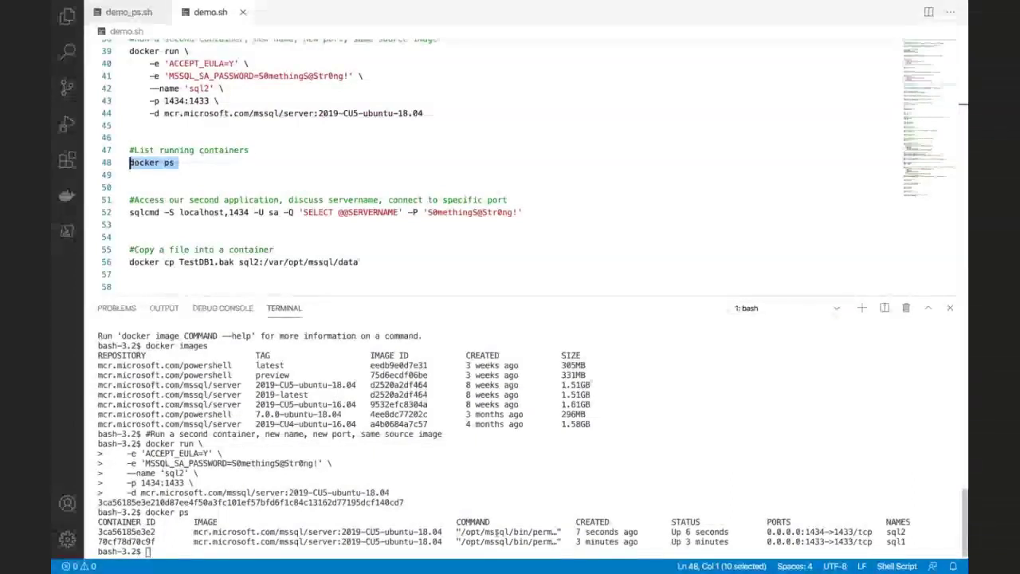
left_click_drag(588, 542, 628, 544)
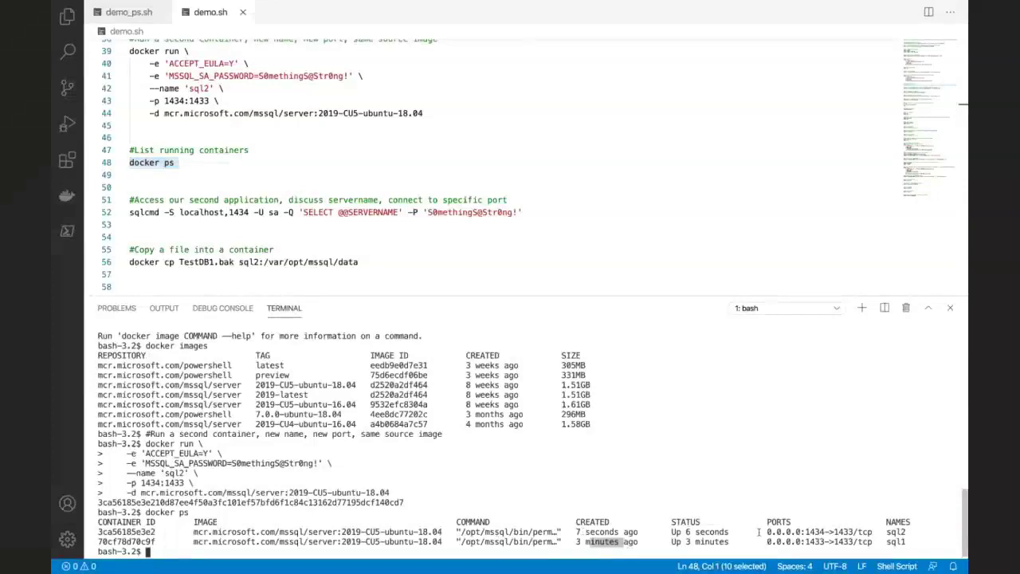
left_click_drag(764, 541, 891, 544)
left_click_drag(778, 531, 906, 532)
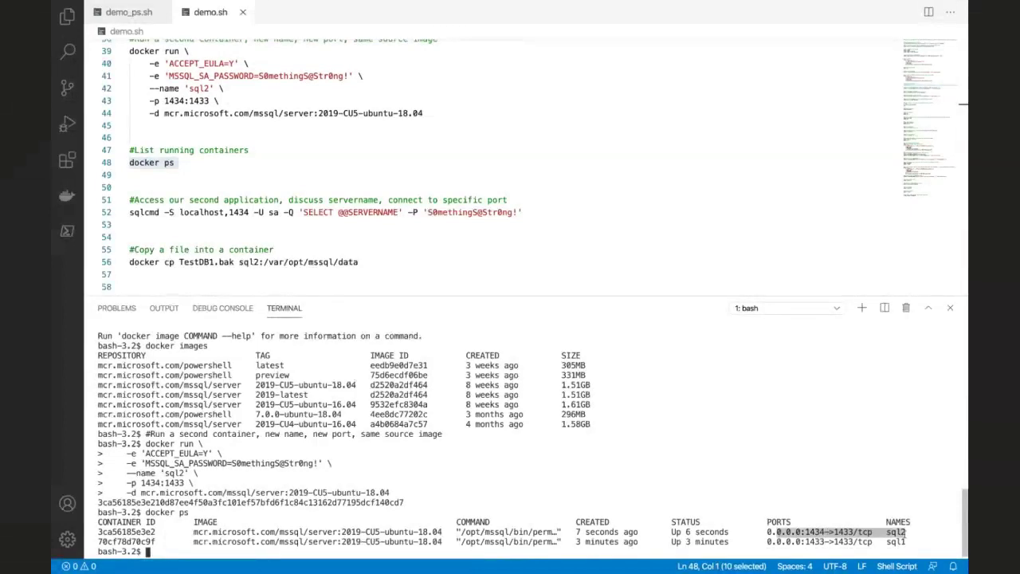
key("super+equal")
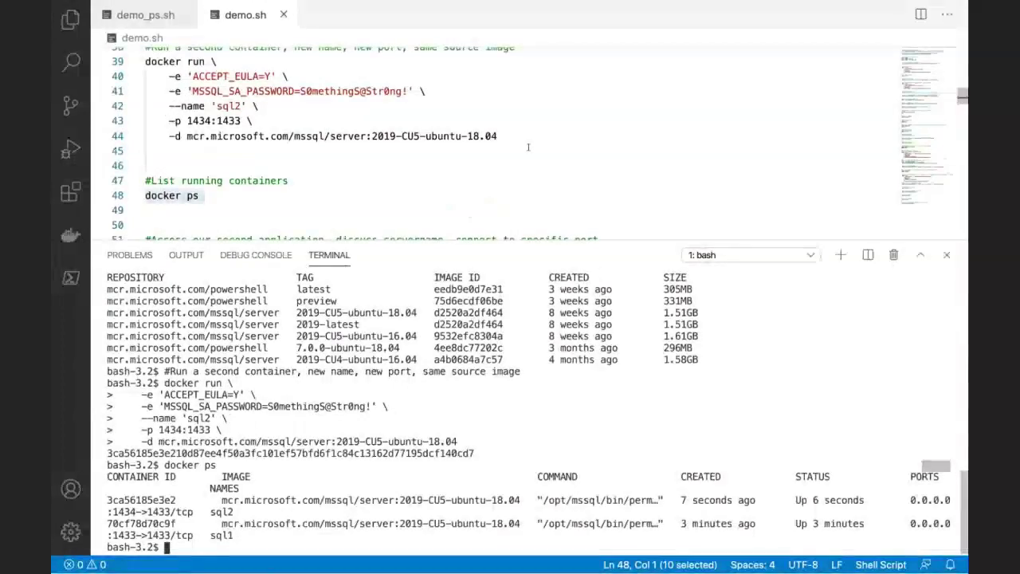
Step: Review the sql2 docker run block in the script by highlighting the whole command and its two environment variable lines
left_click_drag(528, 147, 145, 61)
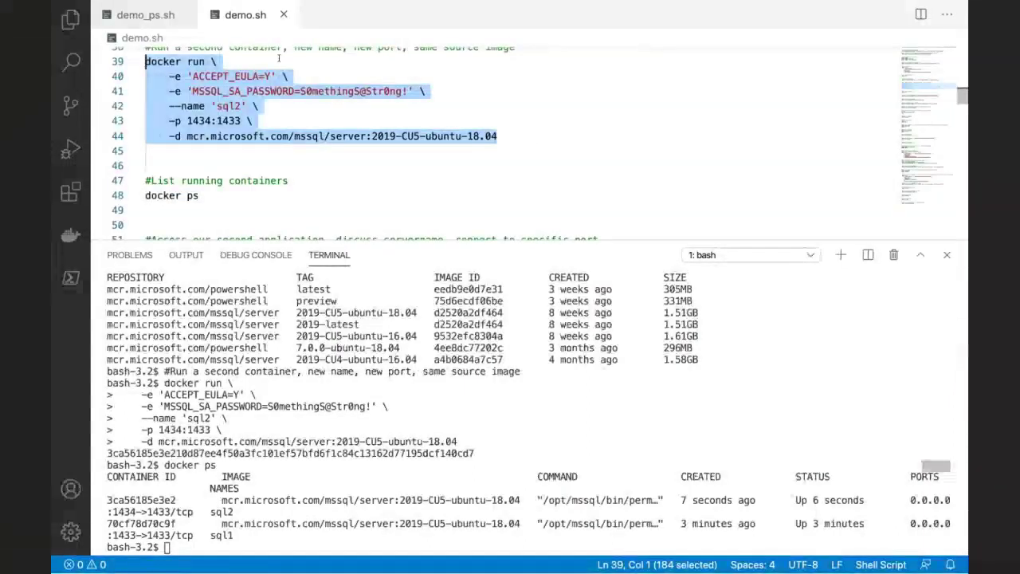
left_click(286, 62)
left_click(146, 91)
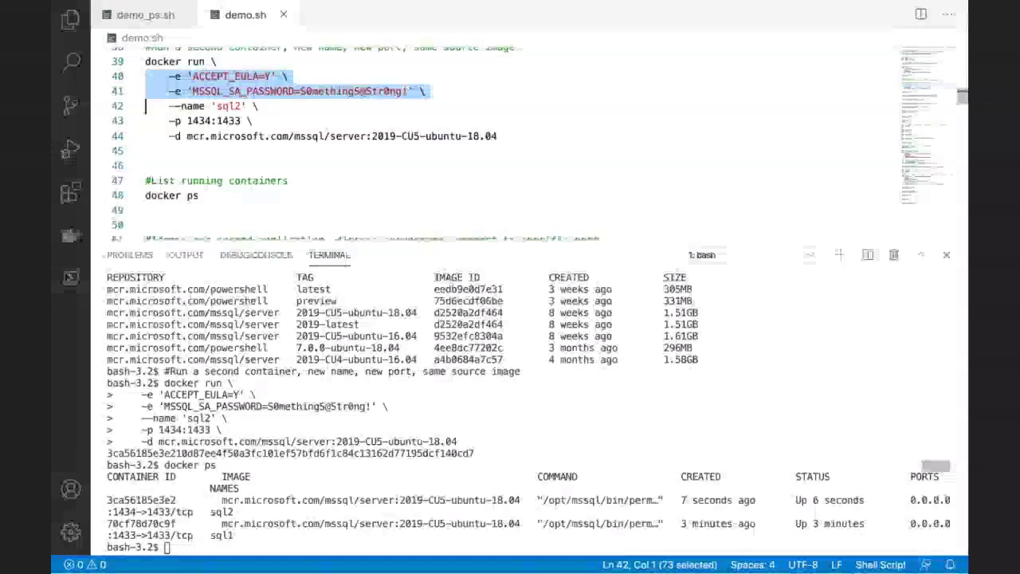
scroll(302, 70, "down", 2)
left_click(458, 137)
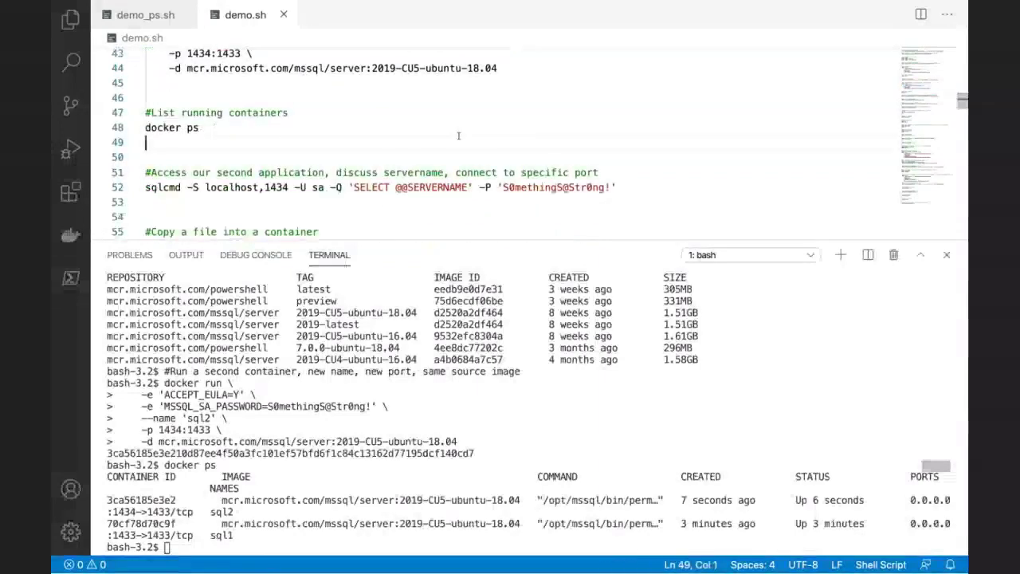
key("Down")
key("Down")
key("Down")
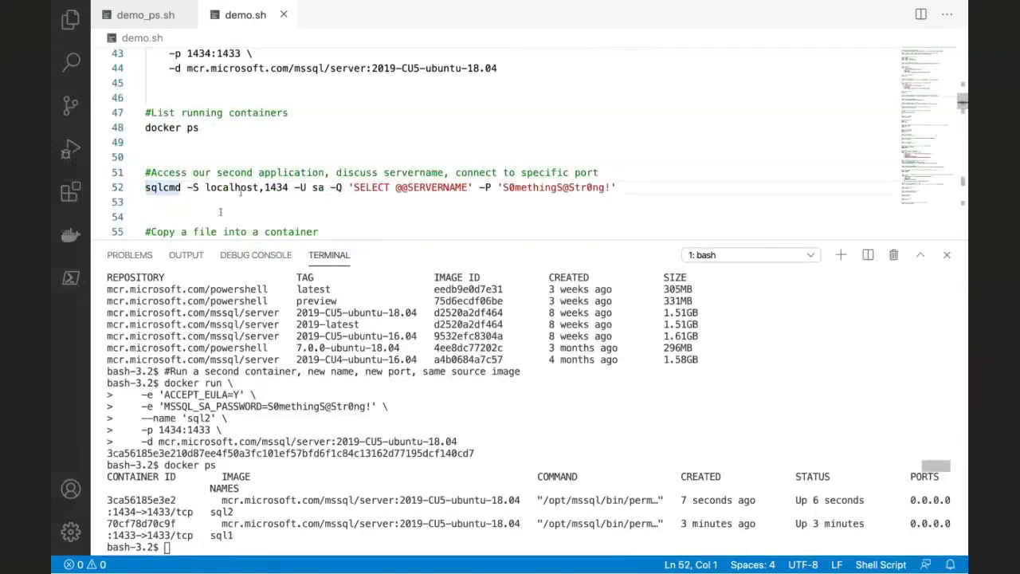
left_click(260, 187, "shift")
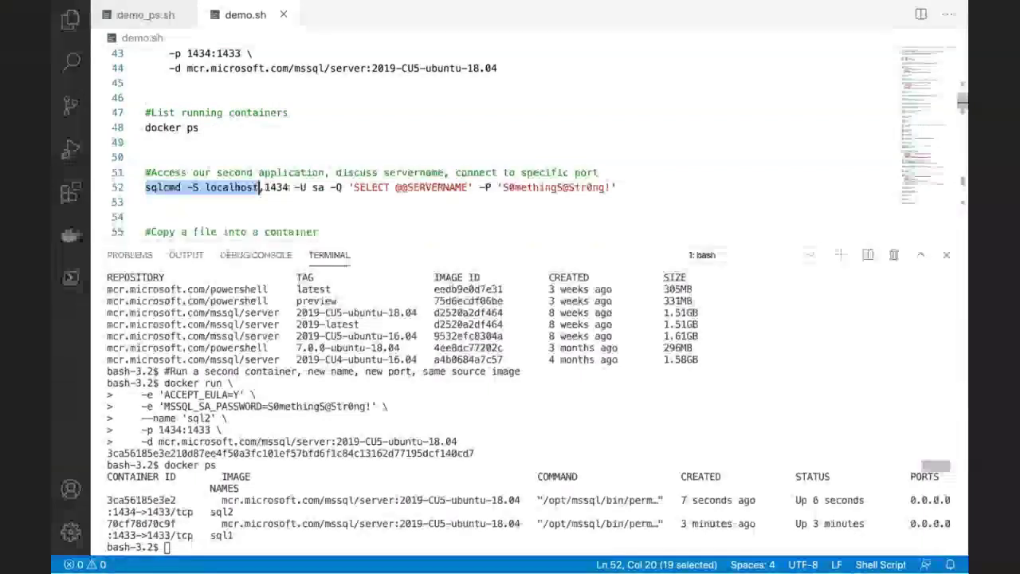
left_click(288, 187, "shift")
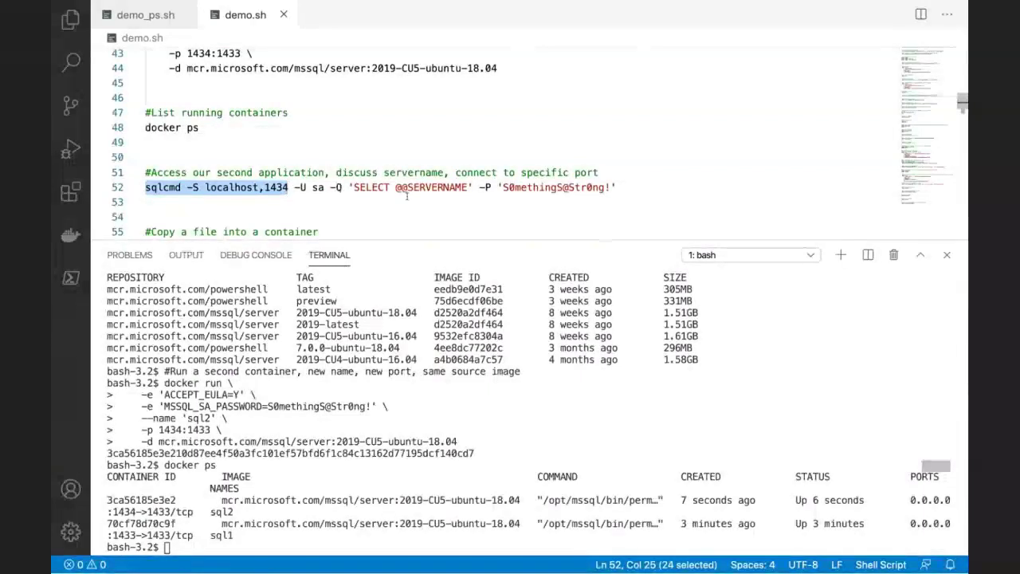
key("shift+End")
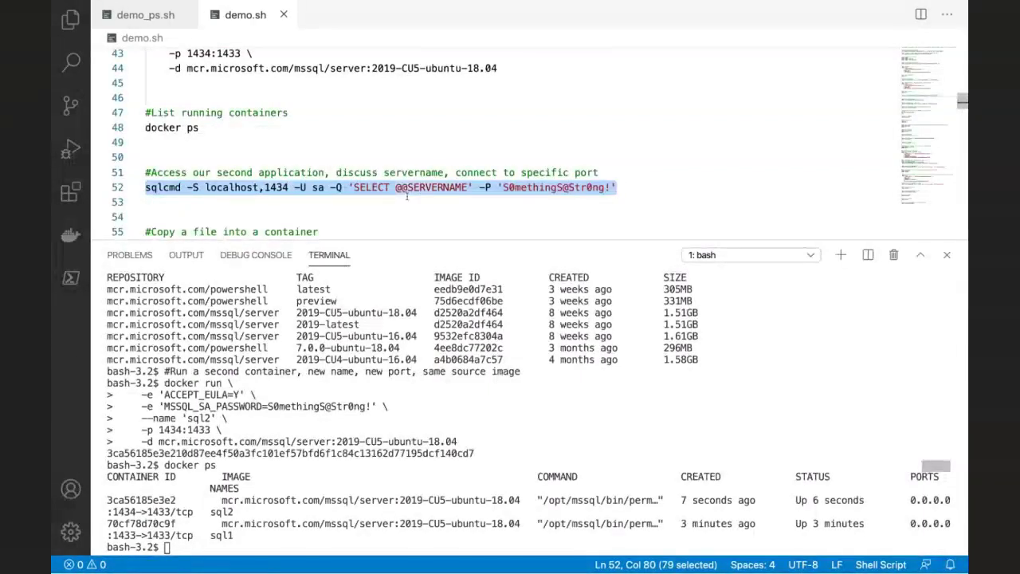
key("F8")
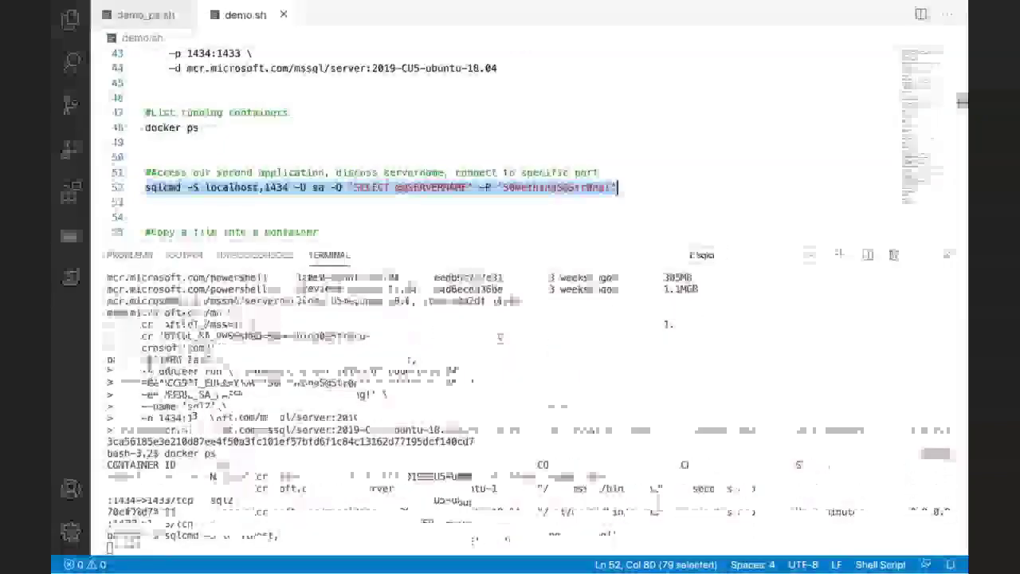
Step: Compare the returned server name with the sql2 container ID in the docker ps output by highlighting both
left_click_drag(176, 512, 113, 514)
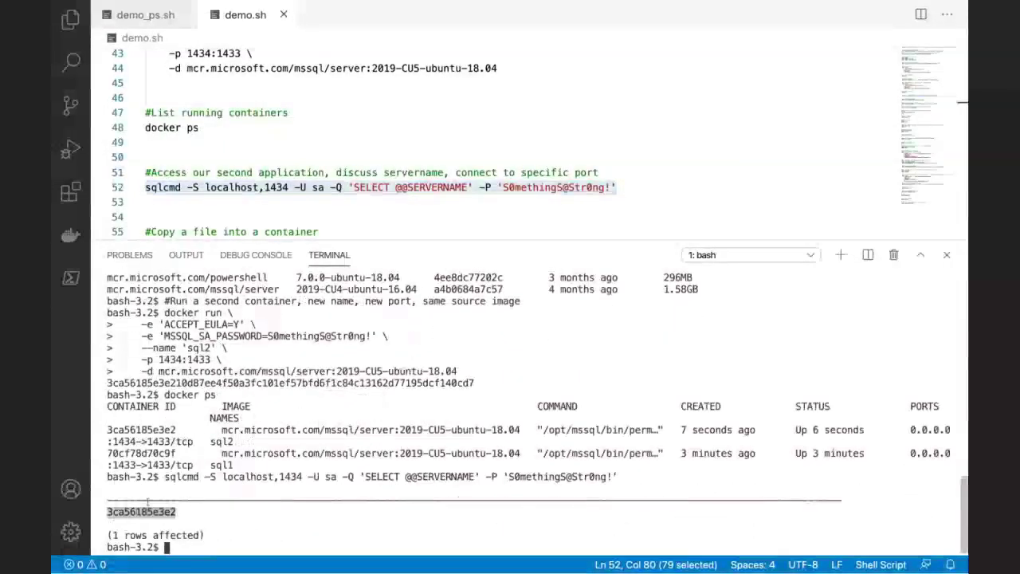
left_click_drag(159, 431, 267, 442)
triple_click(182, 431)
left_click(296, 362)
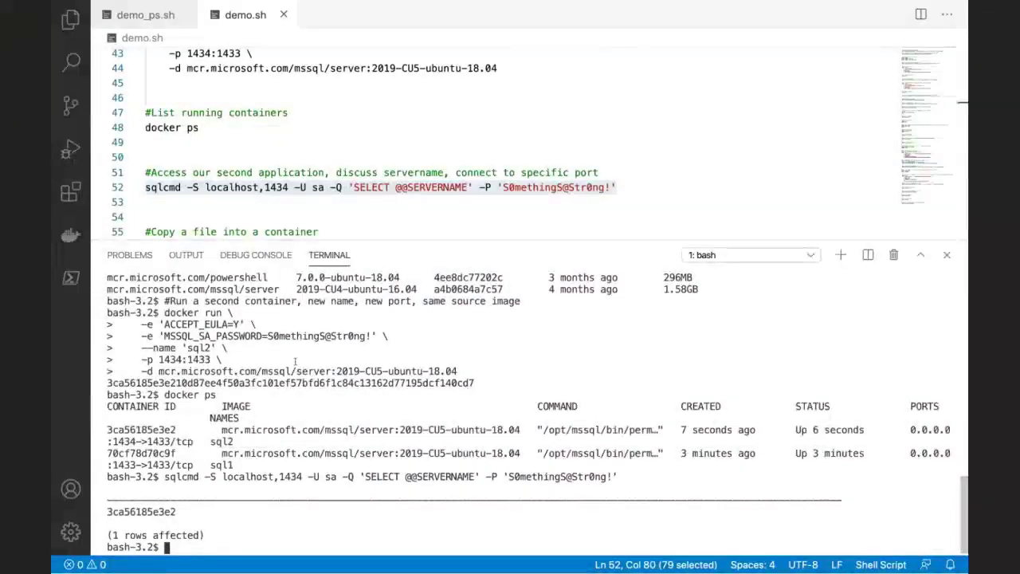
Step: Highlight the docker cp TestDB1.bak part of the script's command for copying a file into a container
scroll(333, 209, "down", 2)
left_click(382, 132)
key("Down")
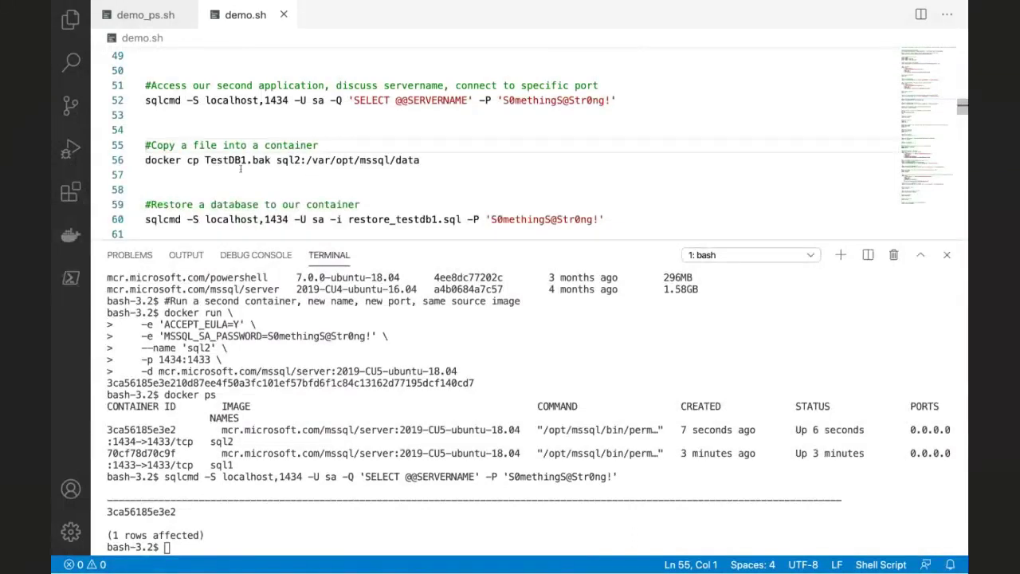
double_click(169, 162)
left_click_drag(183, 161, 275, 161)
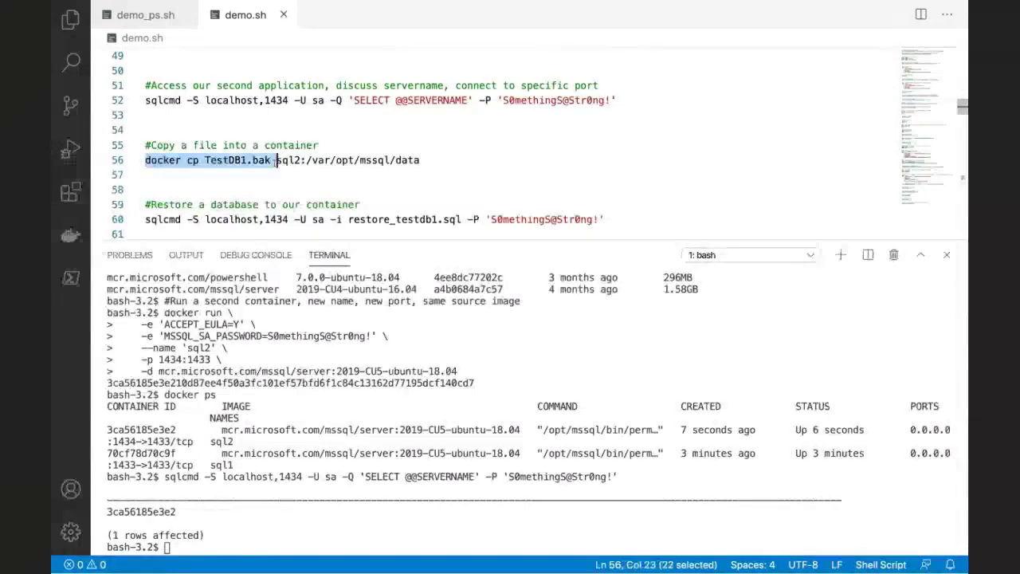
Step: List the files in the current directory with ls and highlight TestDB1.bak in the listing
left_click(342, 404)
type("ls")
key("Return")
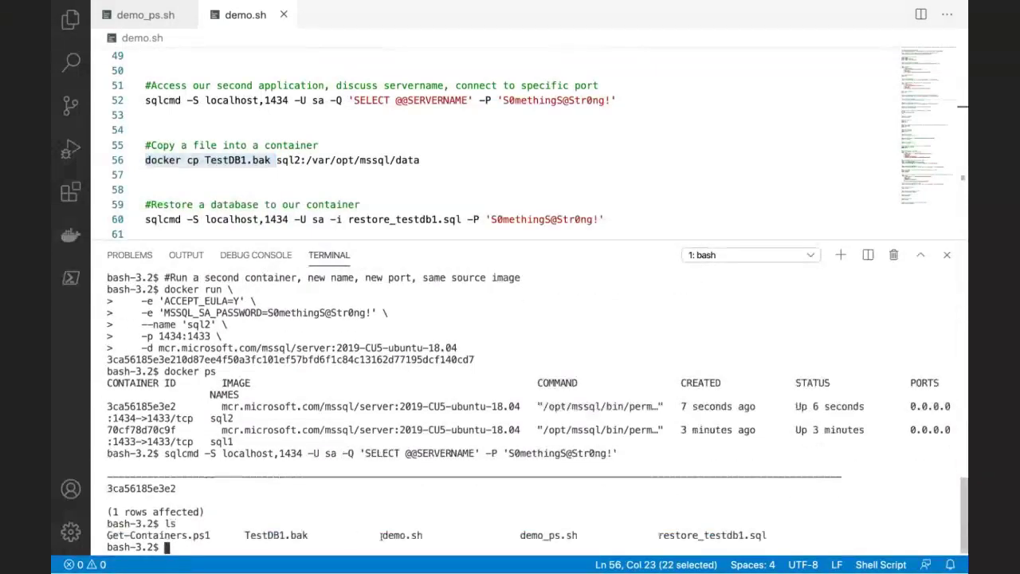
left_click_drag(252, 537, 333, 535)
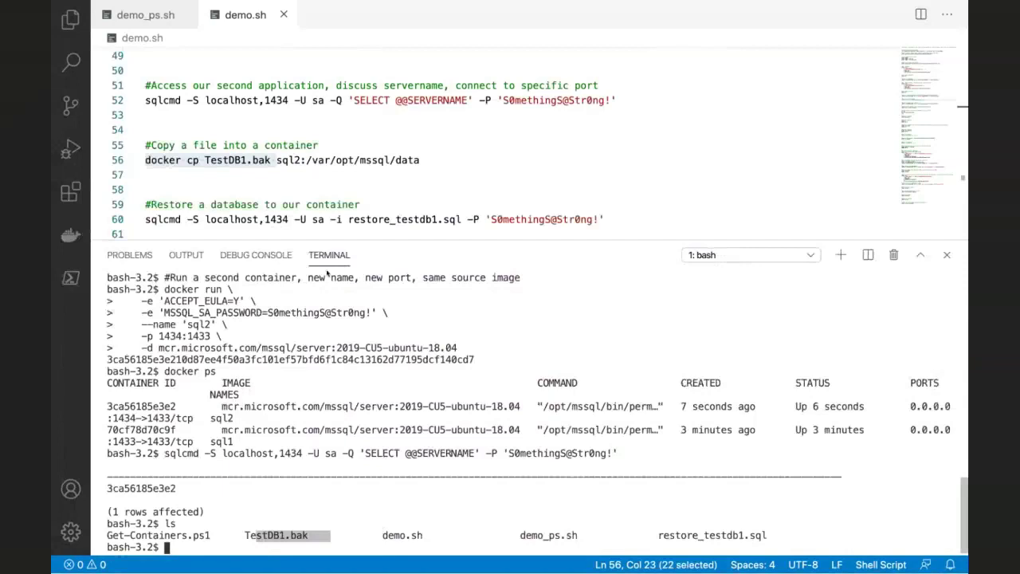
Step: Copy TestDB1.bak into the sql2 container's /var/opt/mssql/data directory by running the script's docker cp line
left_click(303, 160, "shift")
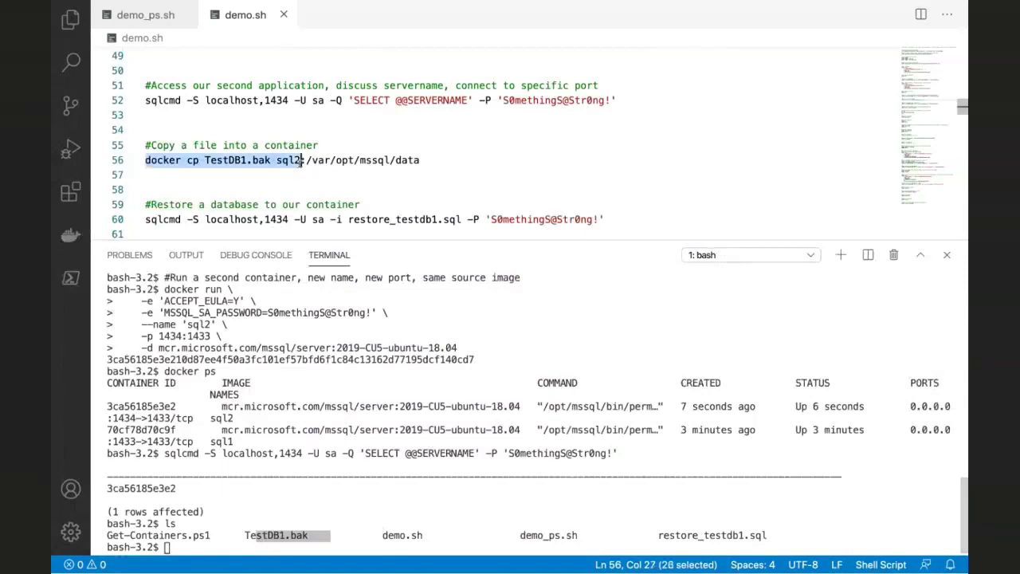
left_click(429, 163, "shift")
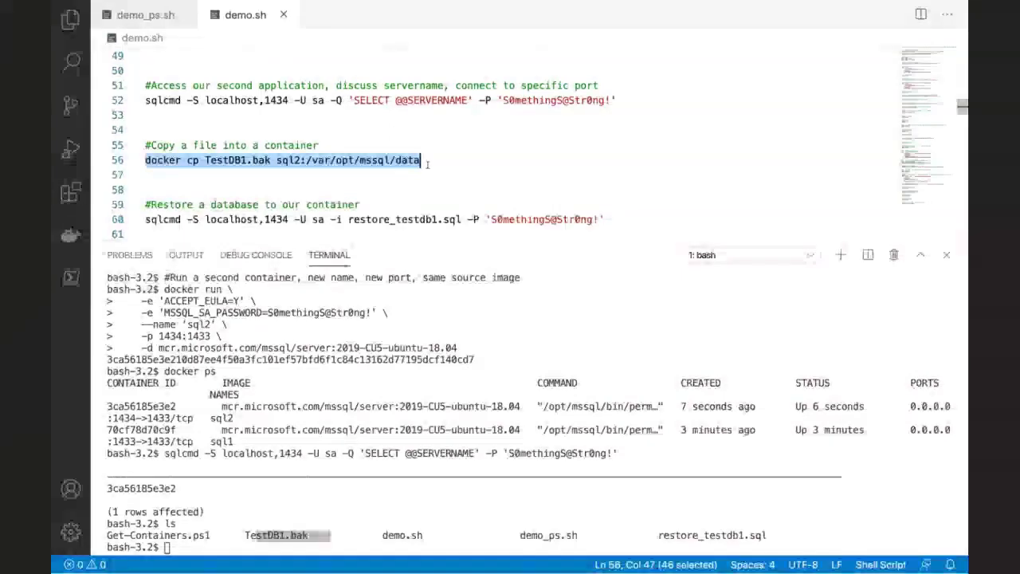
key("Up")
key("Right")
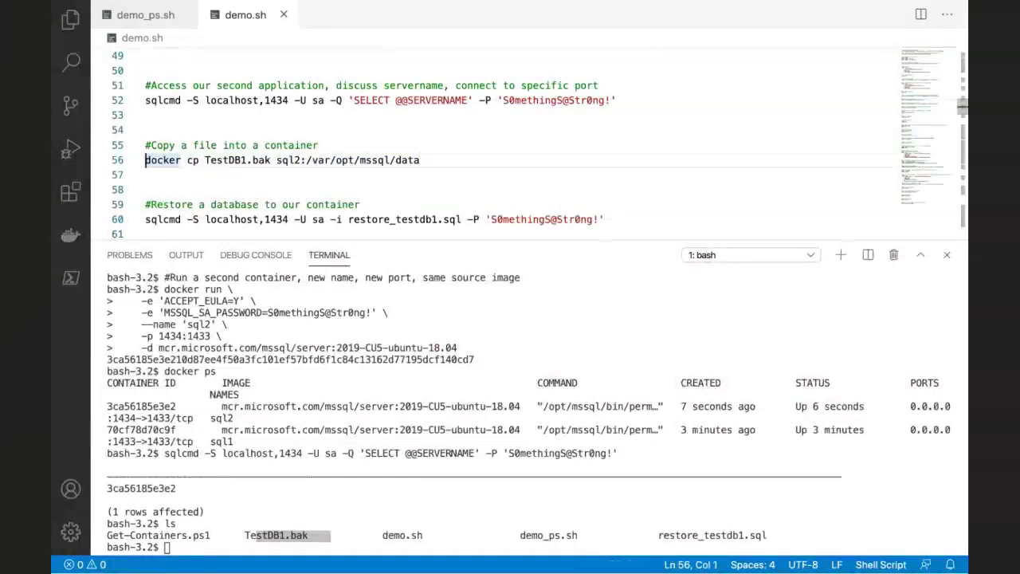
key("shift+Down")
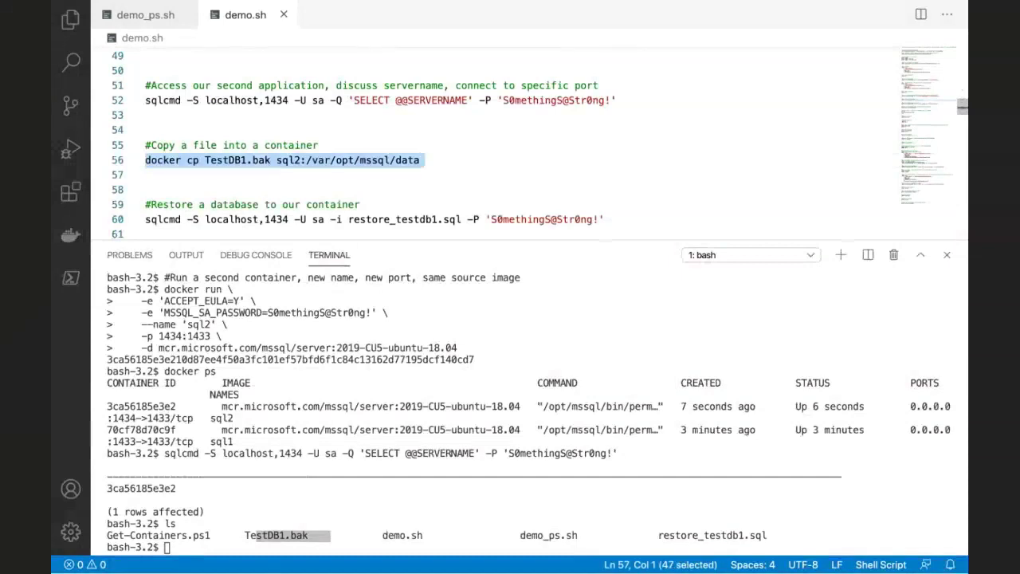
key("ctrl+Return")
left_click(440, 192)
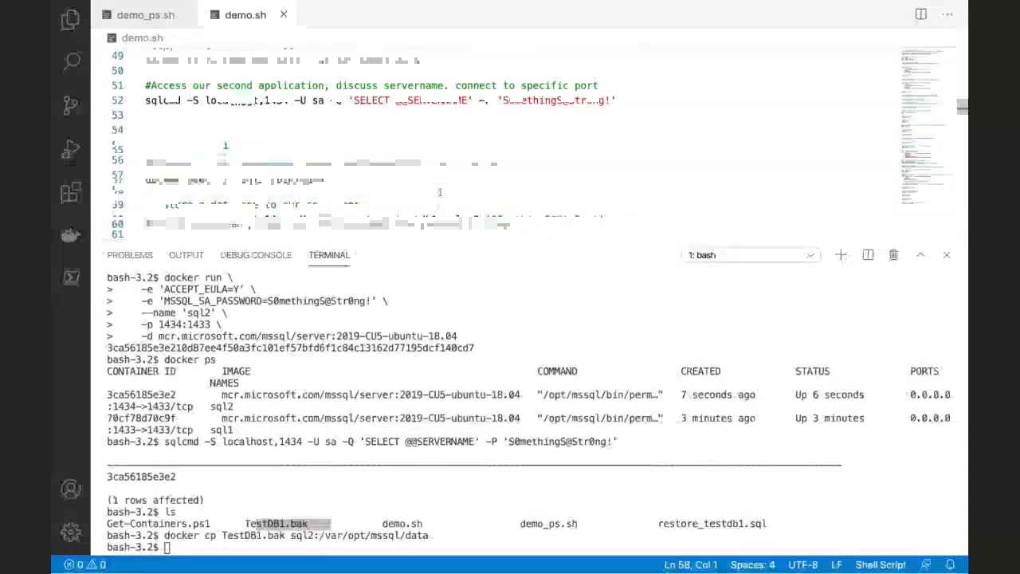
Step: Show the contents of restore_testdb1.sql in the terminal with the more command
double_click(398, 120)
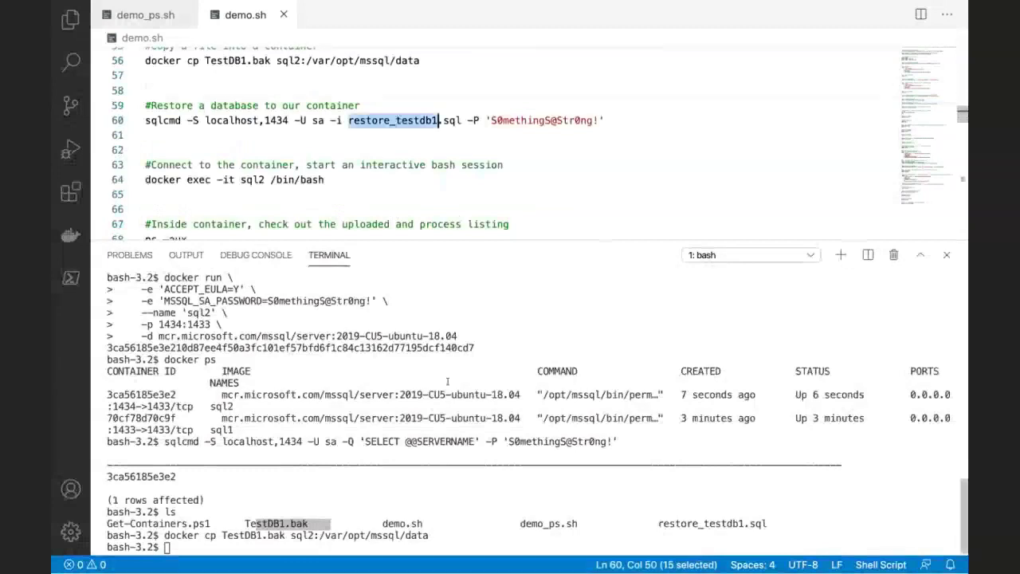
left_click(447, 382)
type("more re")
key("Tab")
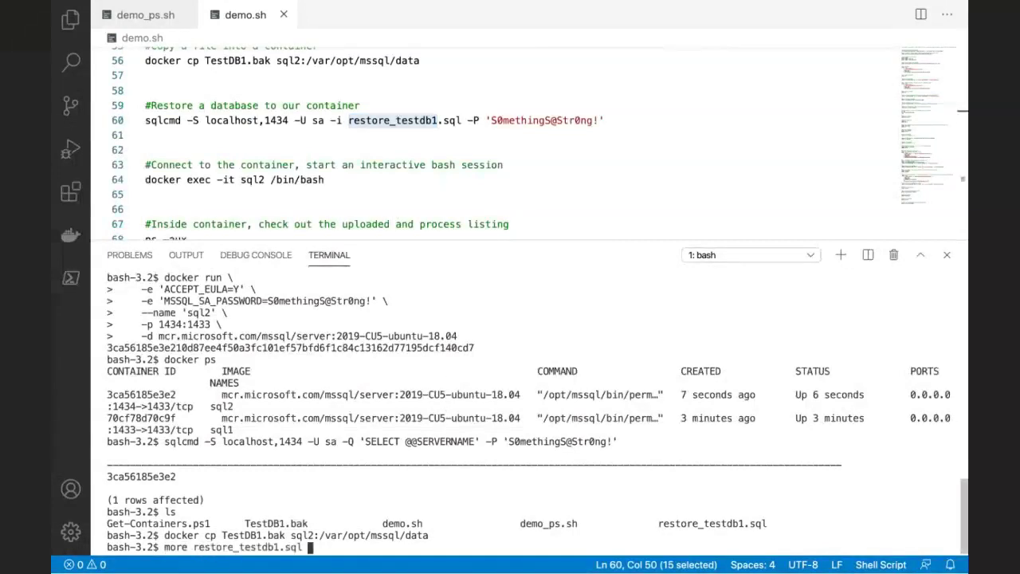
key("Return")
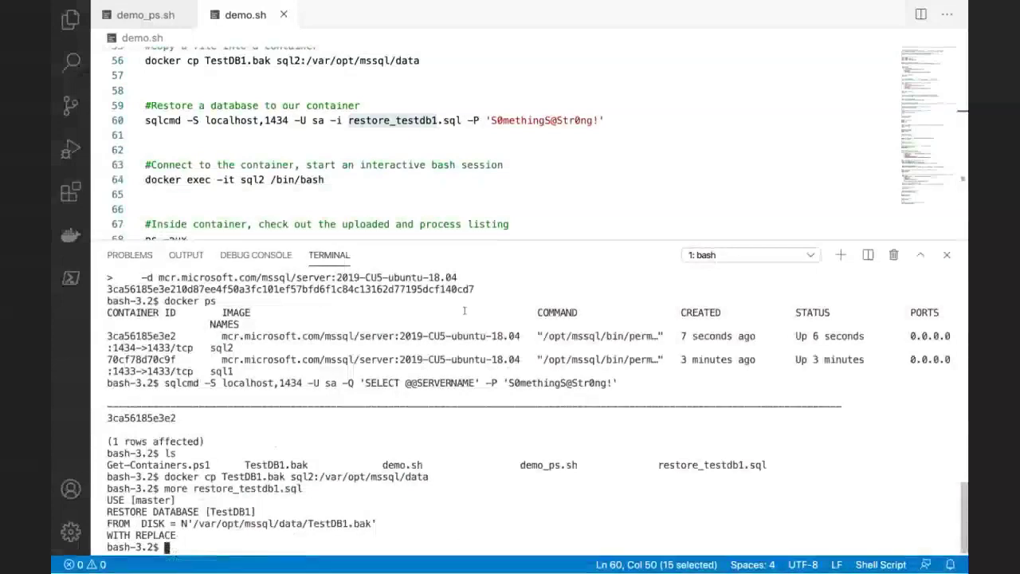
Step: Restore the TestDB1 database in sql2 by running the script's sqlcmd line with restore_testdb1.sql against localhost,1434, and highlight the restore result
left_click(419, 110)
key("Right")
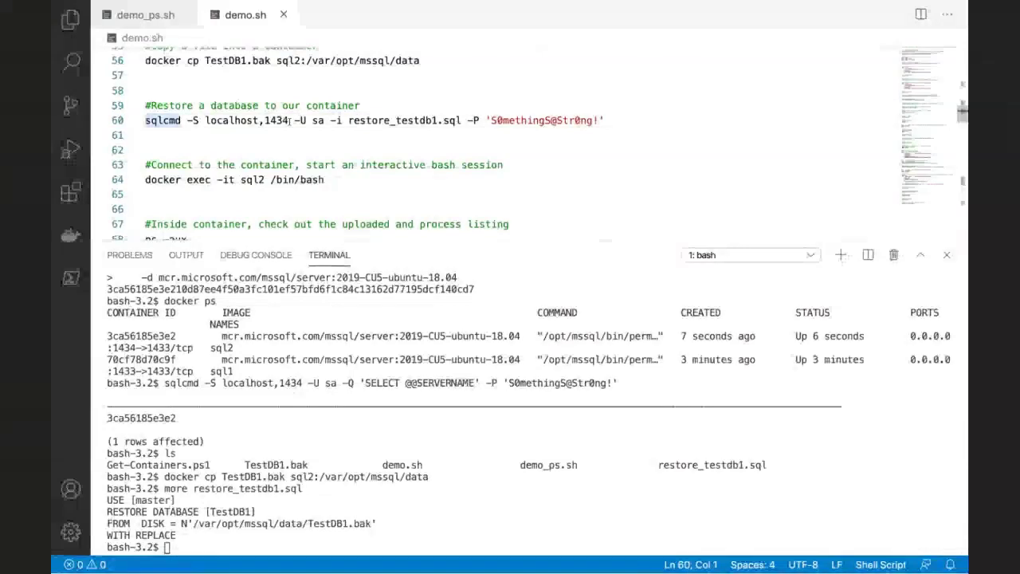
left_click_drag(145, 120, 290, 120)
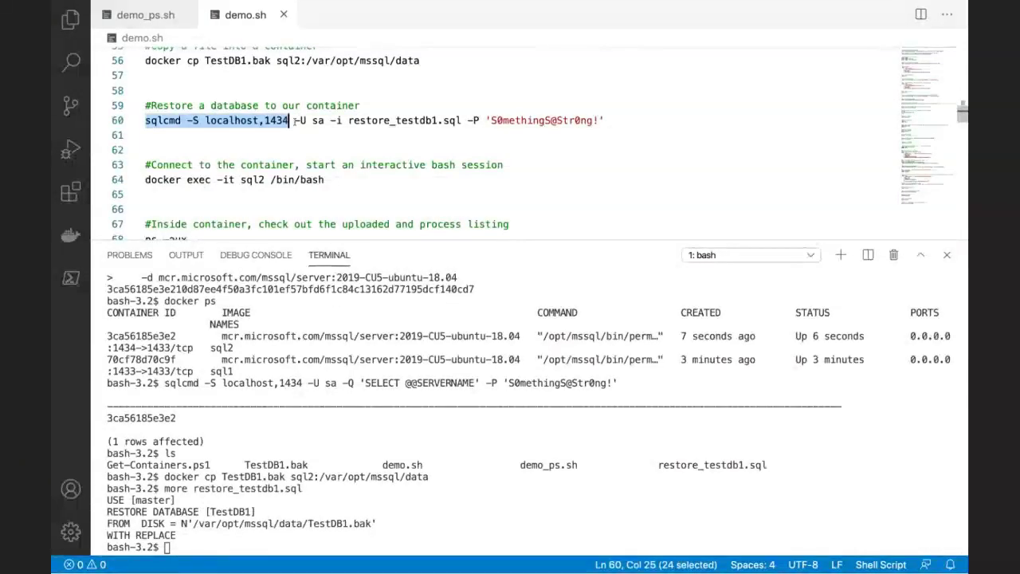
left_click(463, 120, "shift")
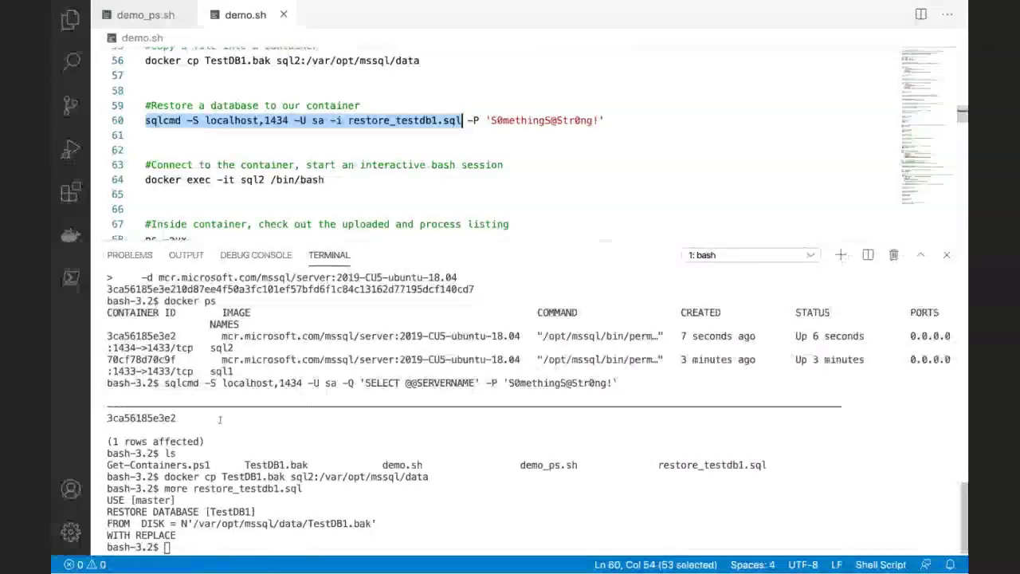
left_click_drag(180, 535, 105, 512)
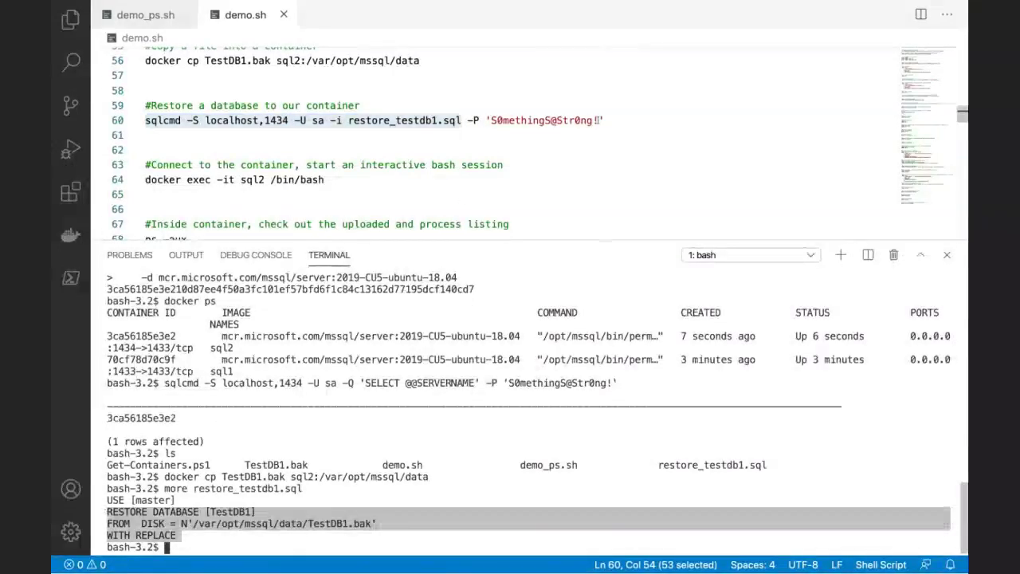
left_click(605, 120, "shift")
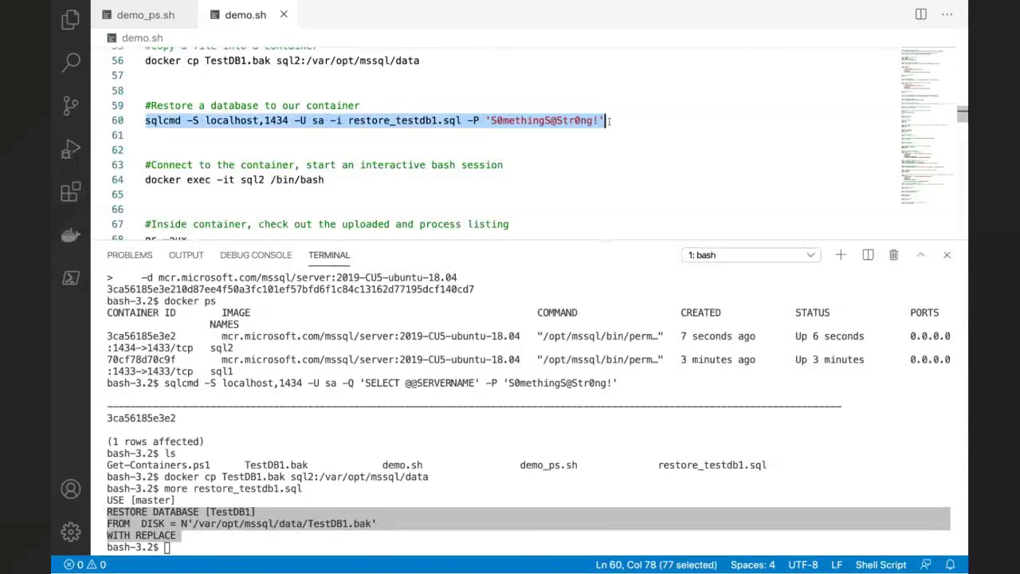
key("ctrl+Return")
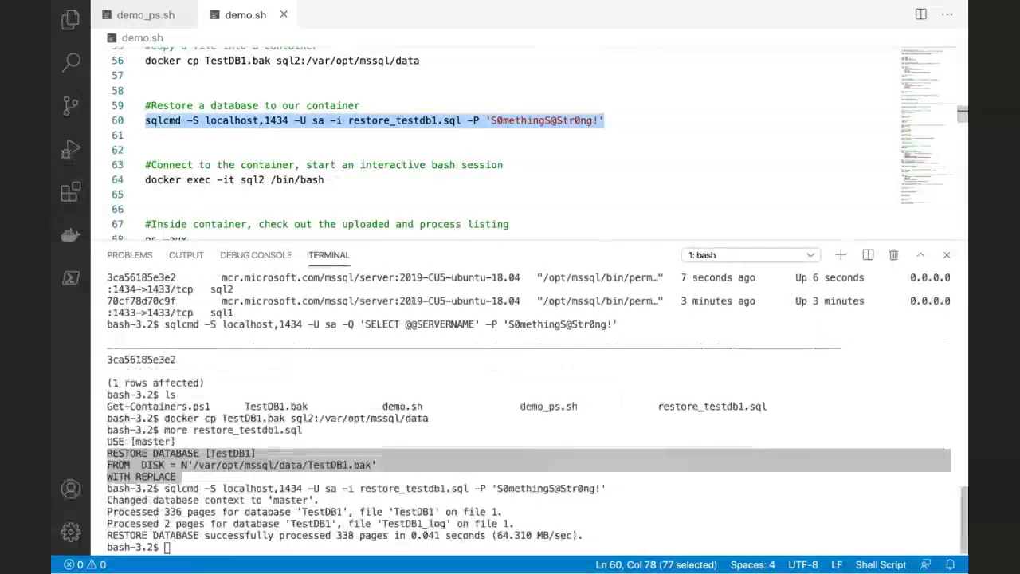
left_click_drag(164, 535, 343, 535)
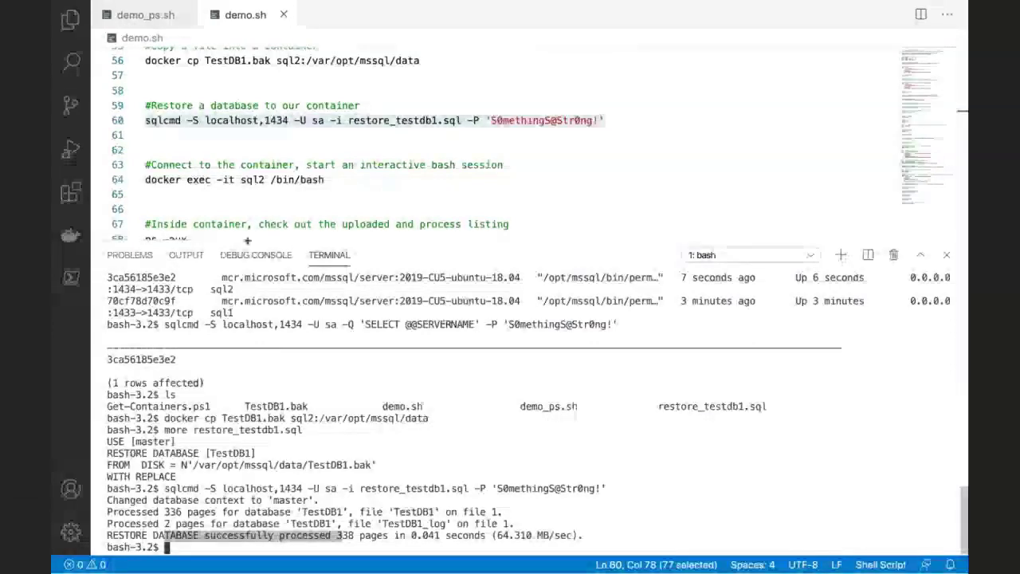
Step: Open an interactive bash session inside the sql2 container by running the script's docker exec -it sql2 /bin/bash line
left_click(146, 179)
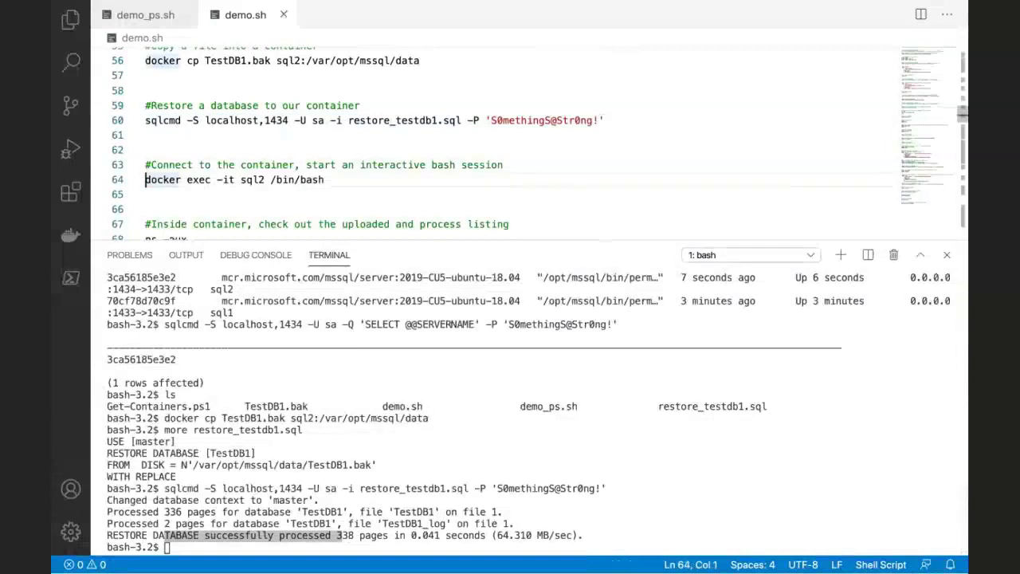
key("BackSpace")
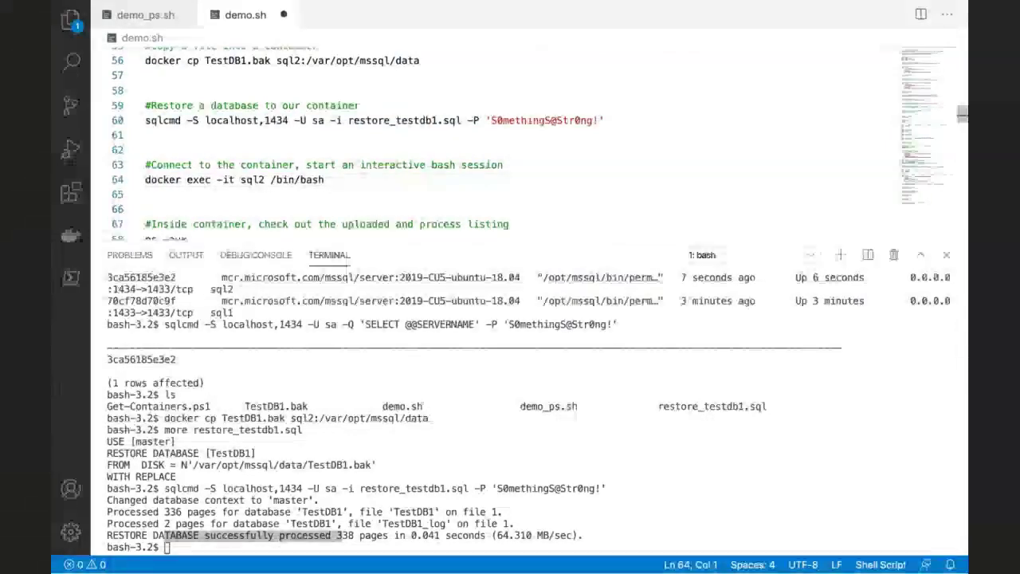
key("shift+Down")
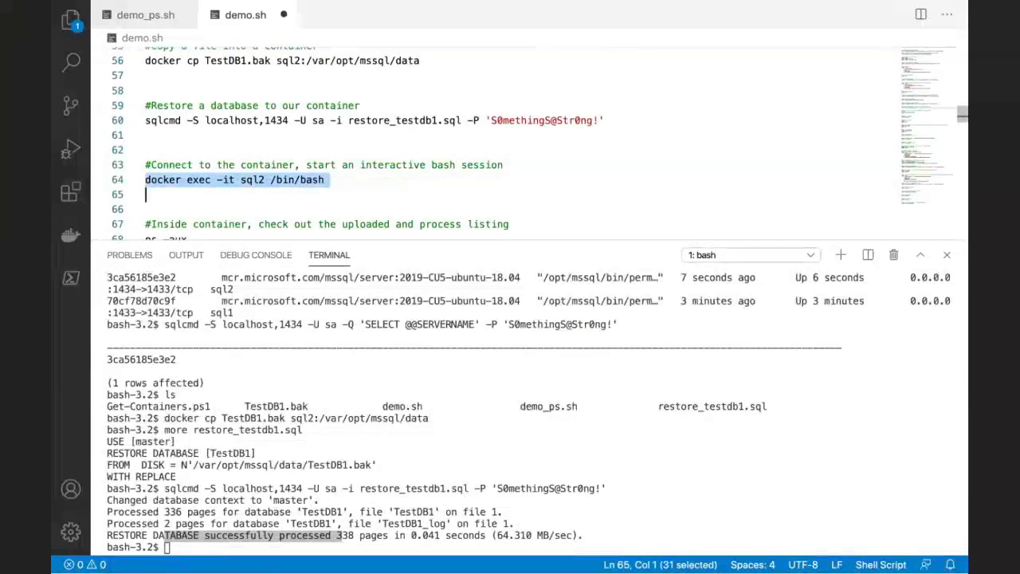
left_click(146, 180)
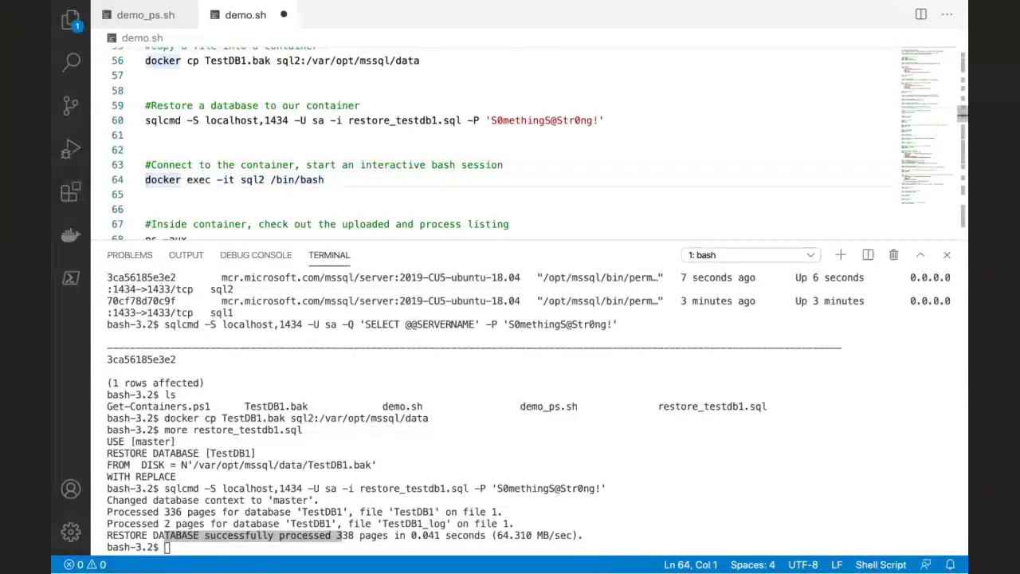
left_click(213, 179, "shift")
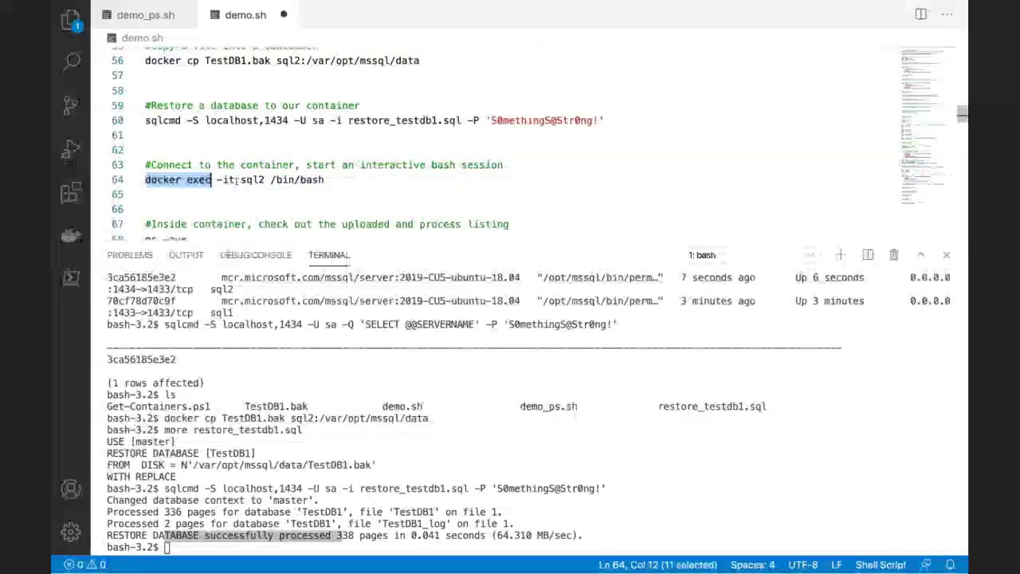
left_click(236, 179, "shift")
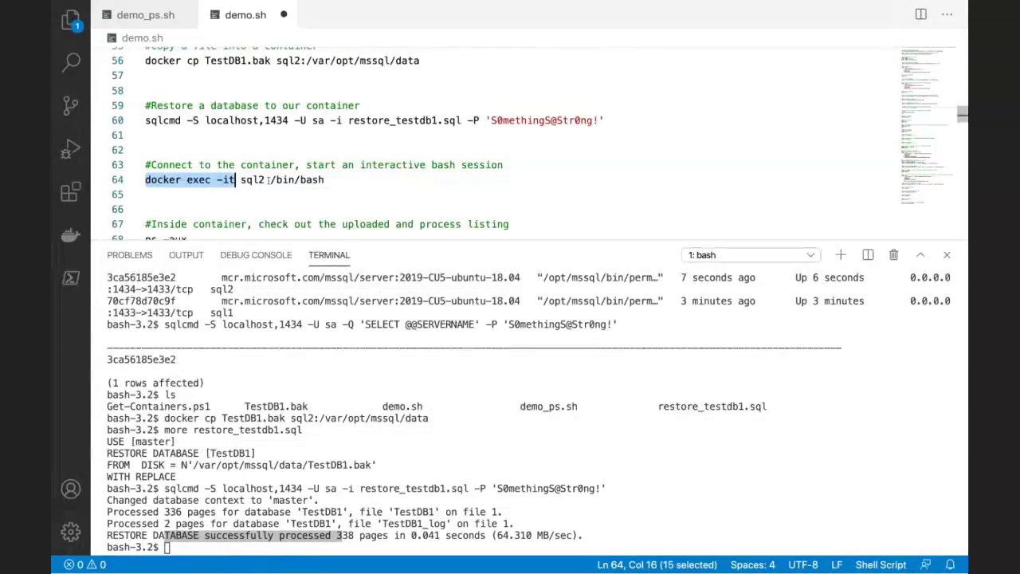
left_click(269, 179, "shift")
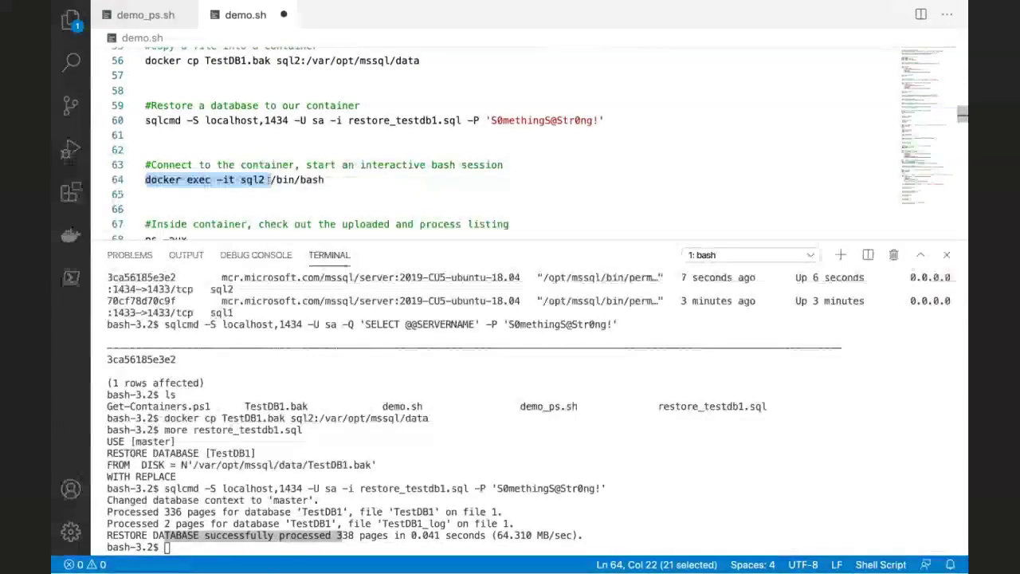
left_click(334, 182, "shift")
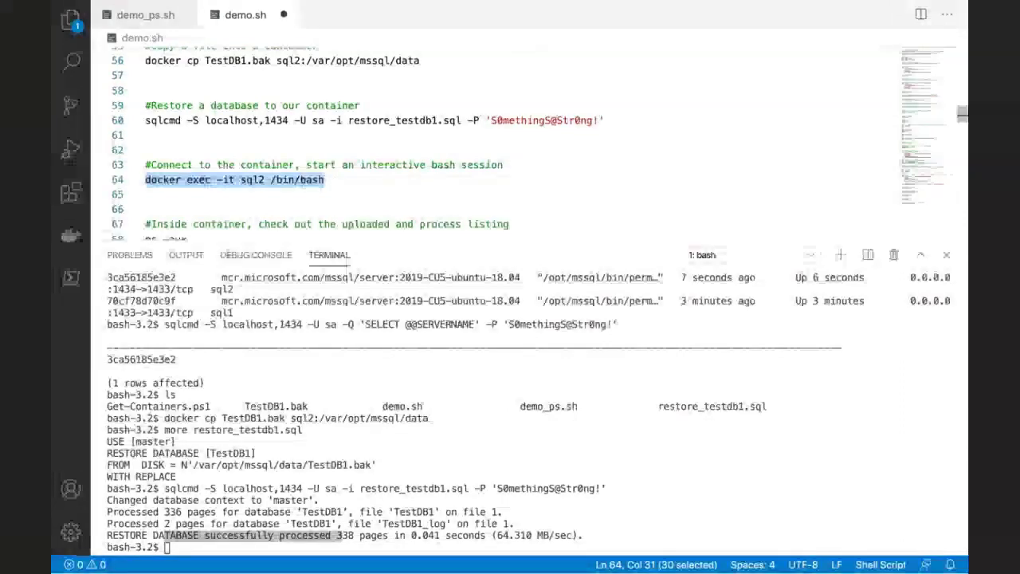
key("ctrl+Return")
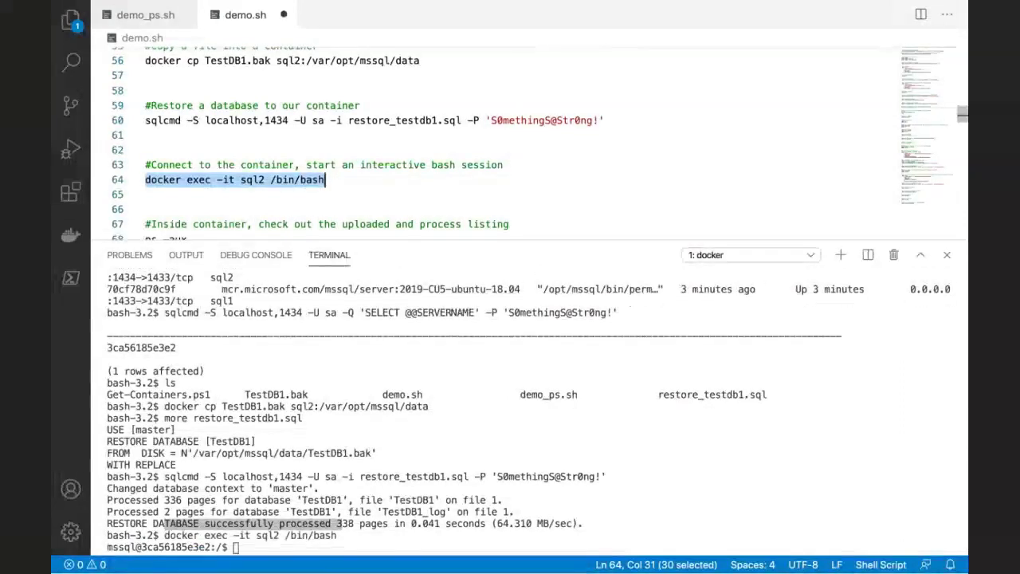
Step: Highlight the mssql user name and the container ID in the container's shell prompt, then clear the selection
double_click(109, 548)
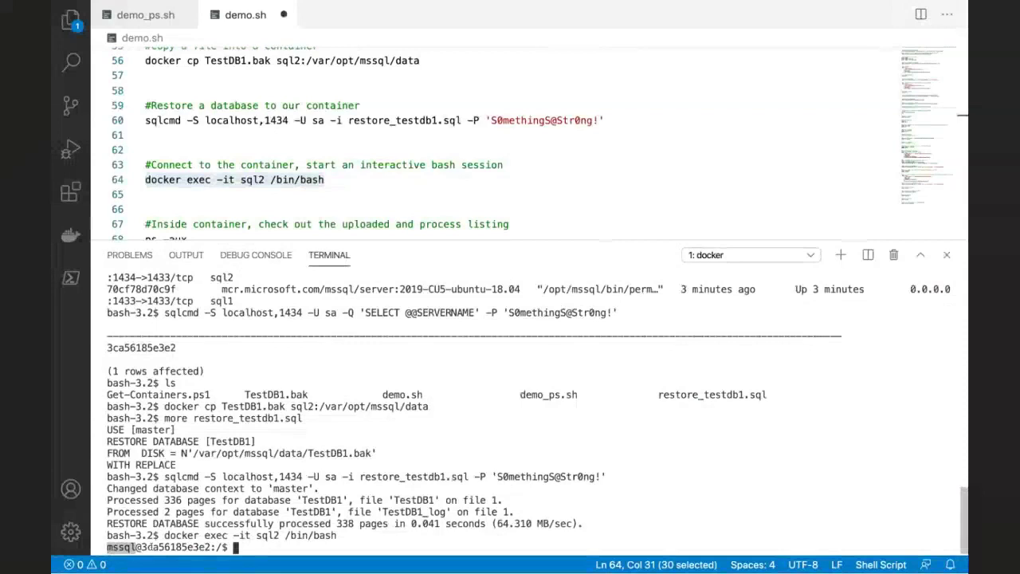
left_click(155, 545)
left_click_drag(142, 547, 211, 547)
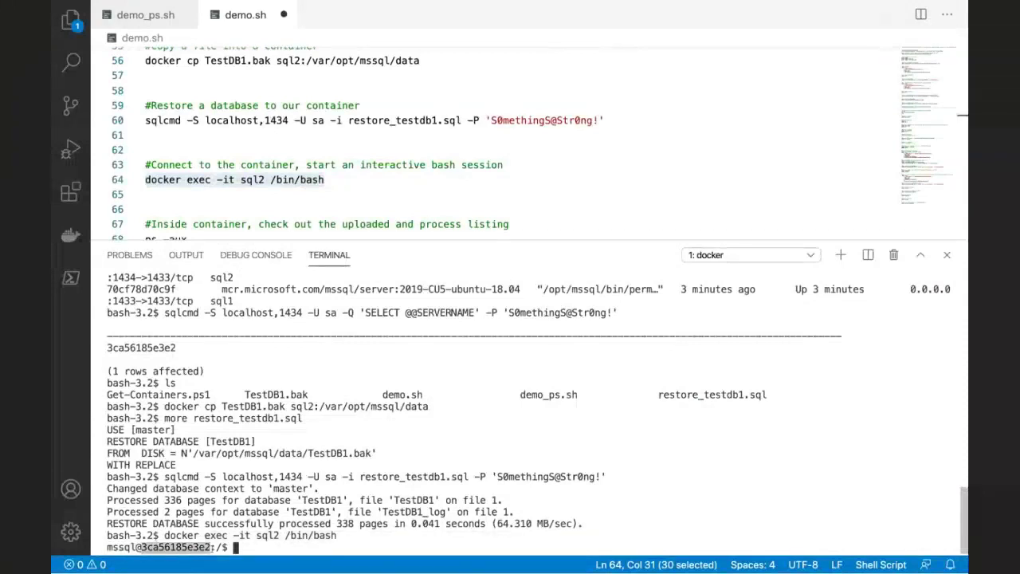
left_click(311, 536)
Step: List the processes inside the container by running the script's ps -aux line
scroll(315, 207, "down", 3)
left_click(146, 141)
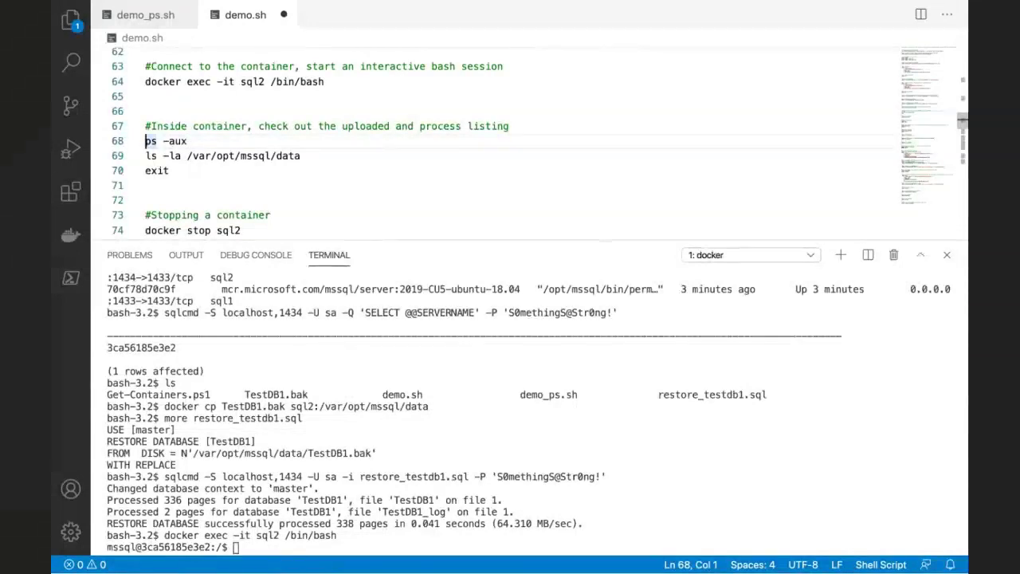
key("shift+Down")
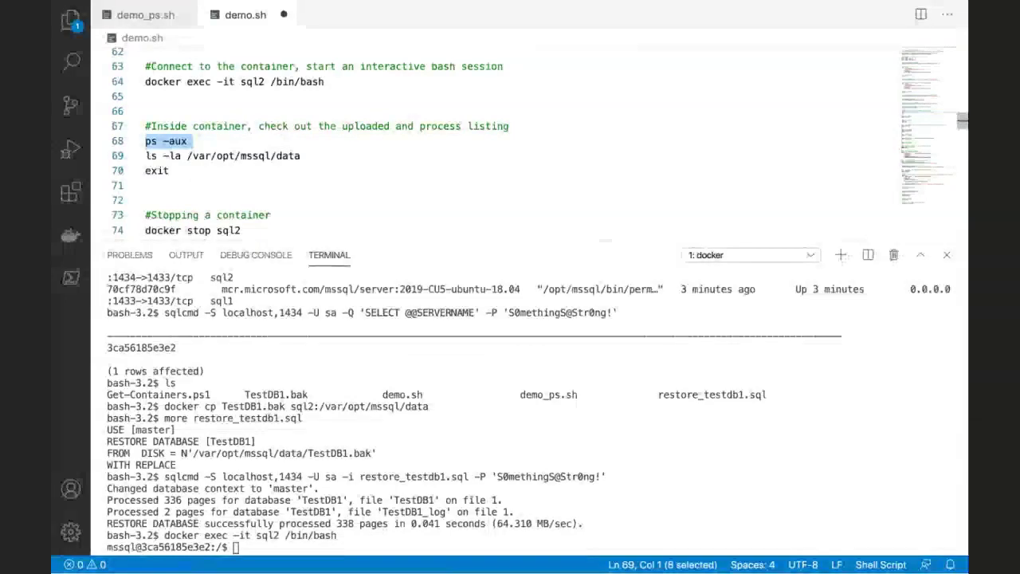
key("F8")
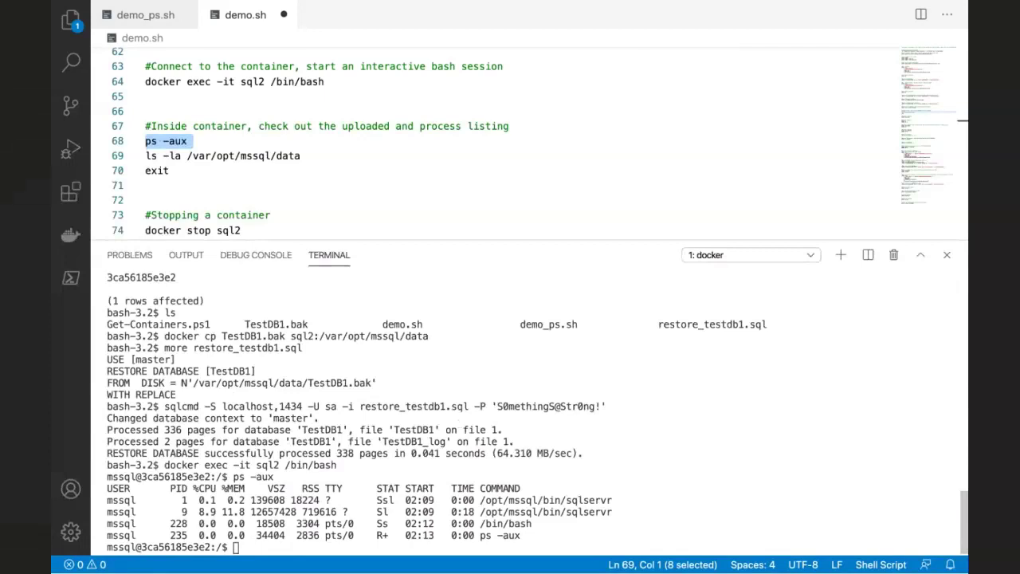
Step: Examine the process listing, highlighting the sqlservr, /bin/bash and ps -aux entries and finally the whole listing
left_click(611, 515)
left_click_drag(567, 534, 286, 465)
left_click(619, 511)
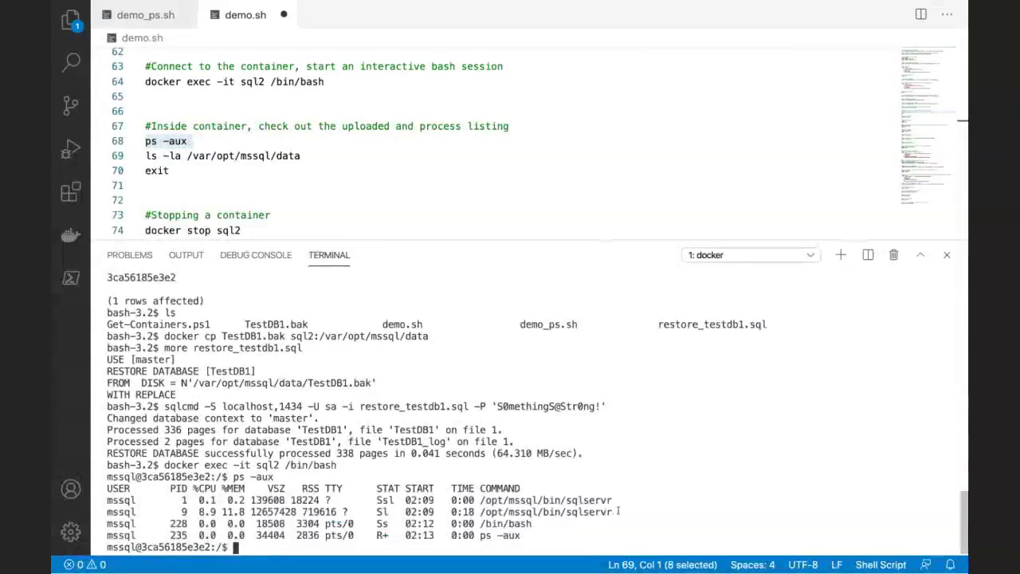
left_click_drag(618, 511, 415, 500)
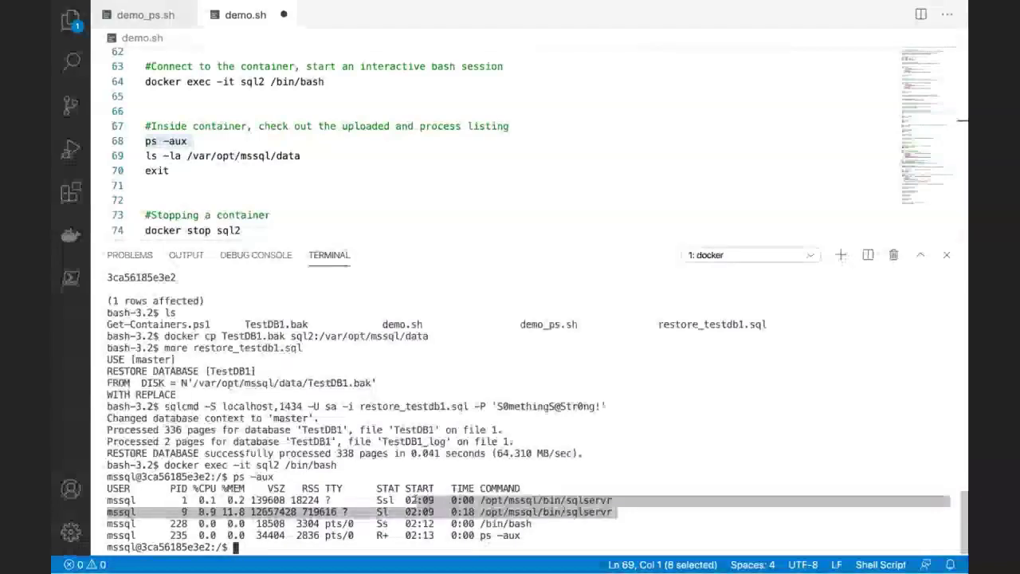
left_click_drag(549, 524, 476, 526)
left_click_drag(539, 535, 462, 536)
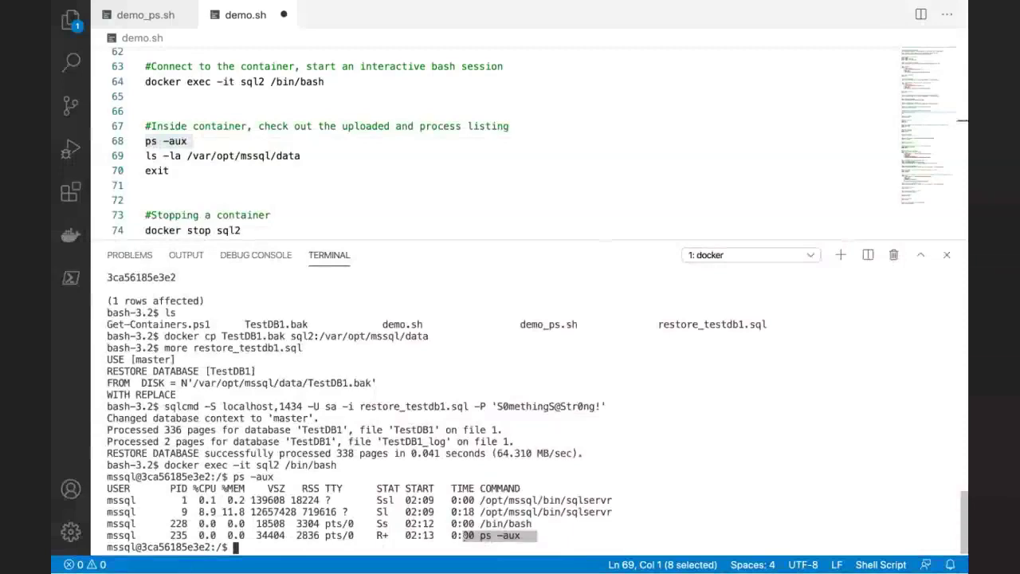
left_click_drag(616, 511, 520, 500)
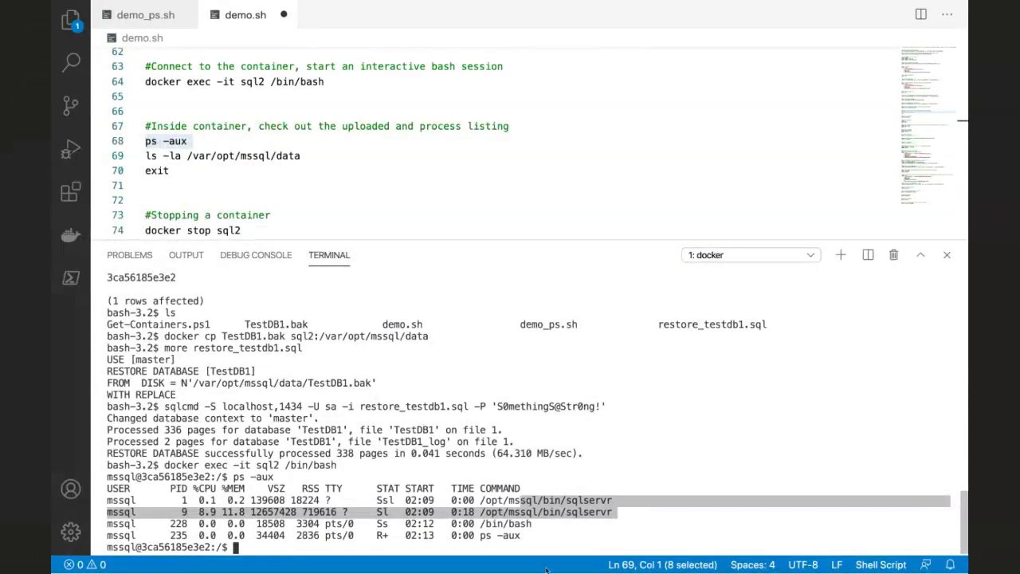
left_click_drag(530, 534, 531, 496)
left_click_drag(531, 488, 516, 478)
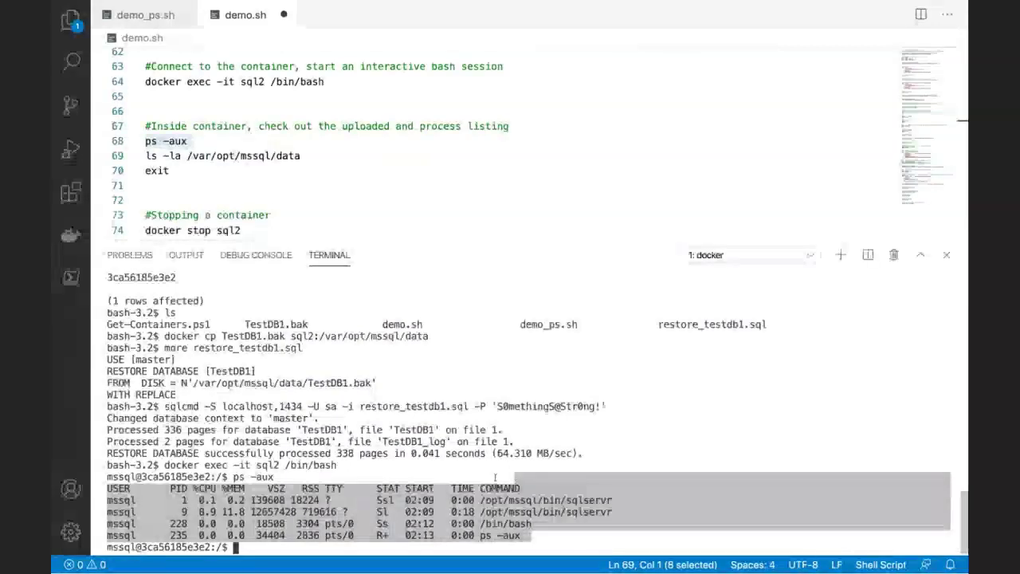
Step: List the container's database files by running the script's ls -la /var/opt/mssql/data line
key("super+1")
key("Down")
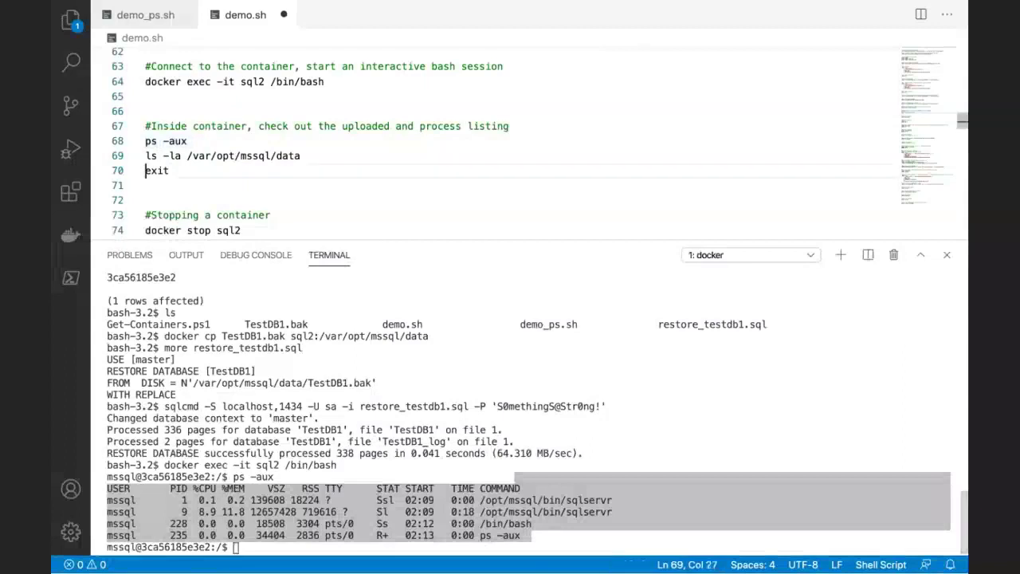
key("Up")
key("shift+Down")
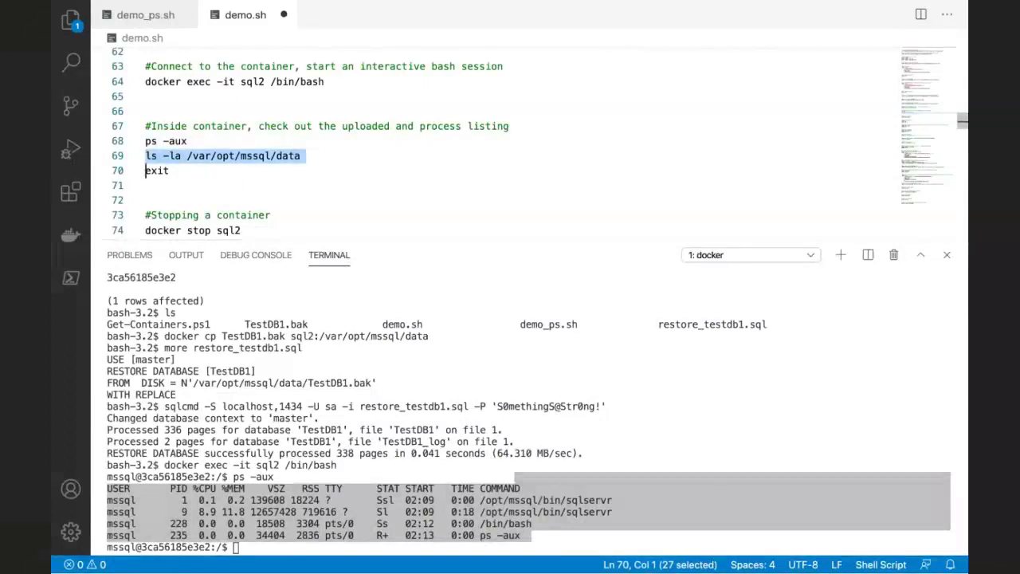
key("ctrl+Return")
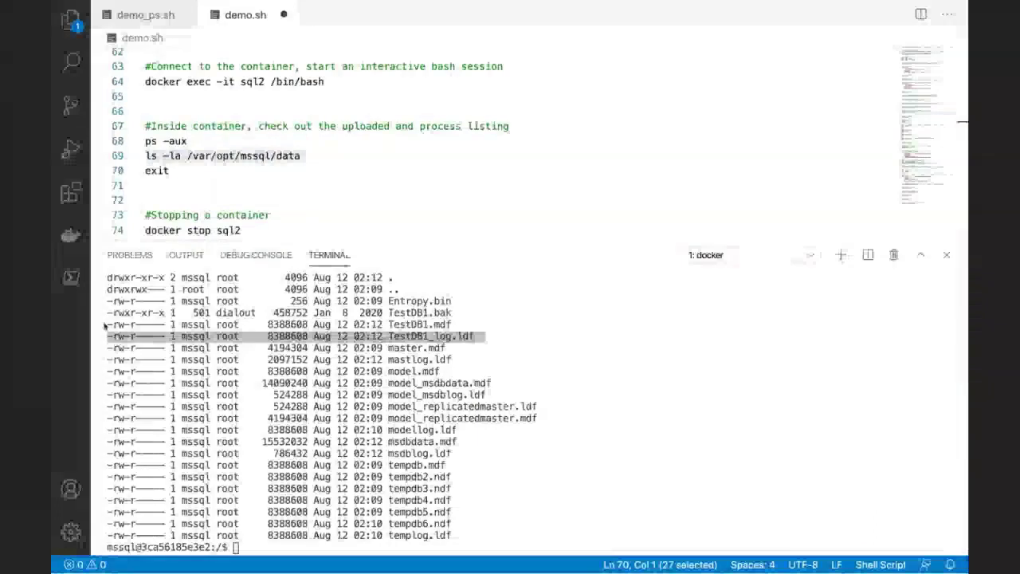
Step: Leave the container's bash session with the script's exit line and stop the container with docker stop sql2
double_click(157, 171)
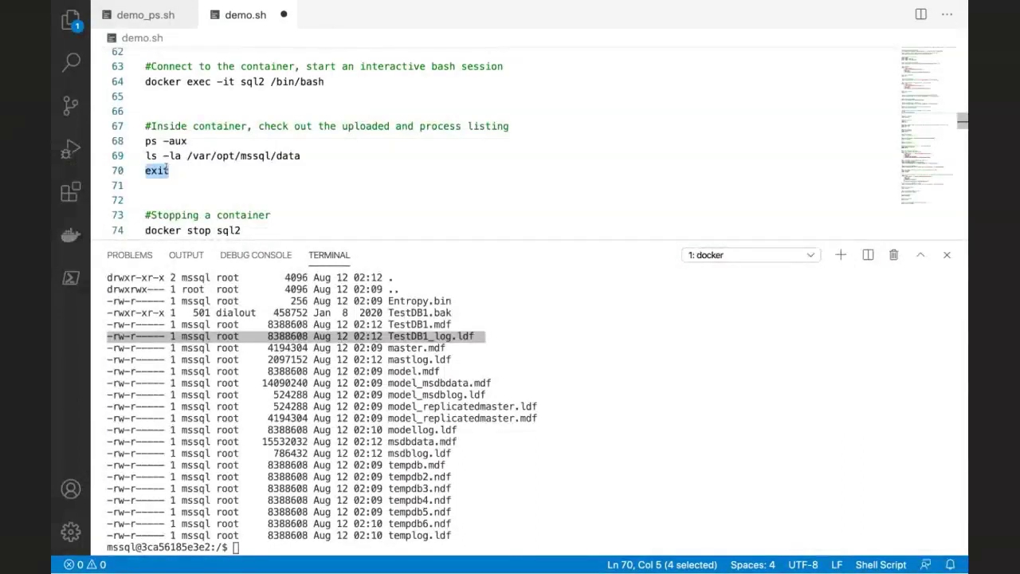
key("F8")
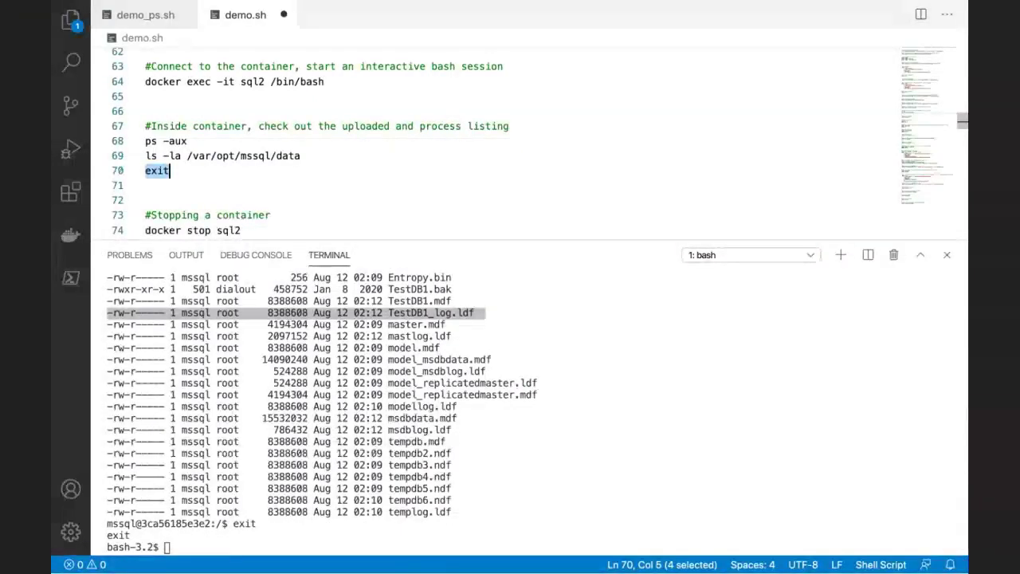
scroll(213, 164, "down", 2)
left_click_drag(152, 201, 134, 159)
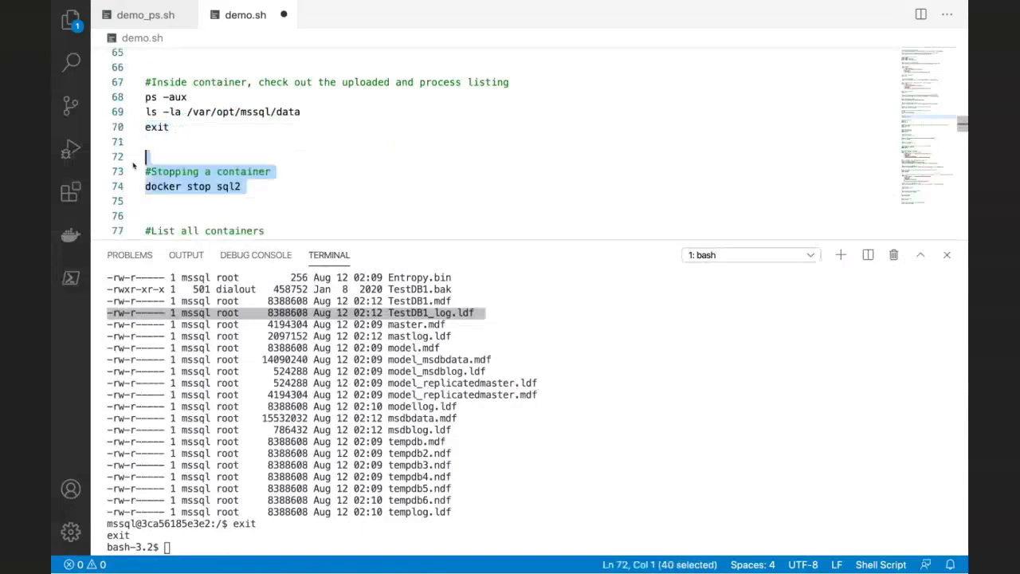
key("ctrl+shift+Return")
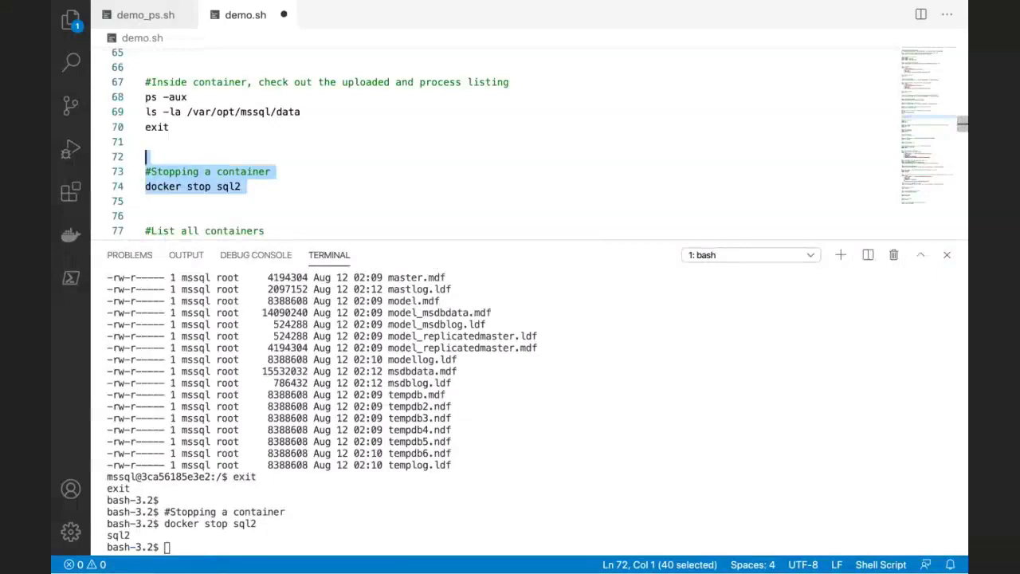
Step: List the running containers with the docker ps line under "List all containers" and highlight sql1 in the output
key("Down")
key("Down")
key("Down")
key("Down")
key("Down")
key("Down")
key("shift+Down")
key("ctrl+shift+Return")
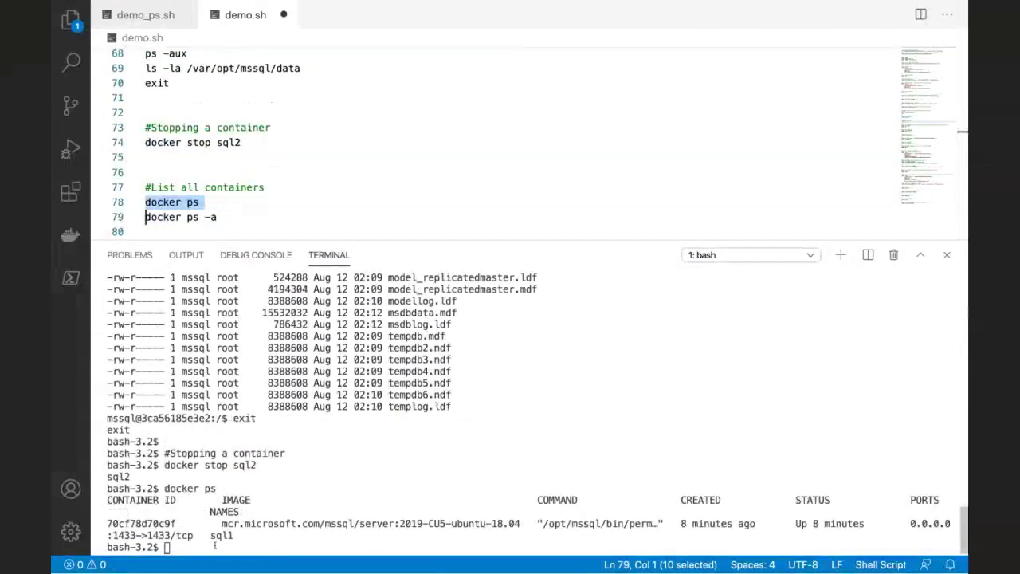
left_click_drag(211, 536, 243, 536)
Step: List all containers, including stopped ones, with the script's docker ps -a line and highlight the sql2 entry
left_click(244, 215)
key("Home")
key("shift+Down")
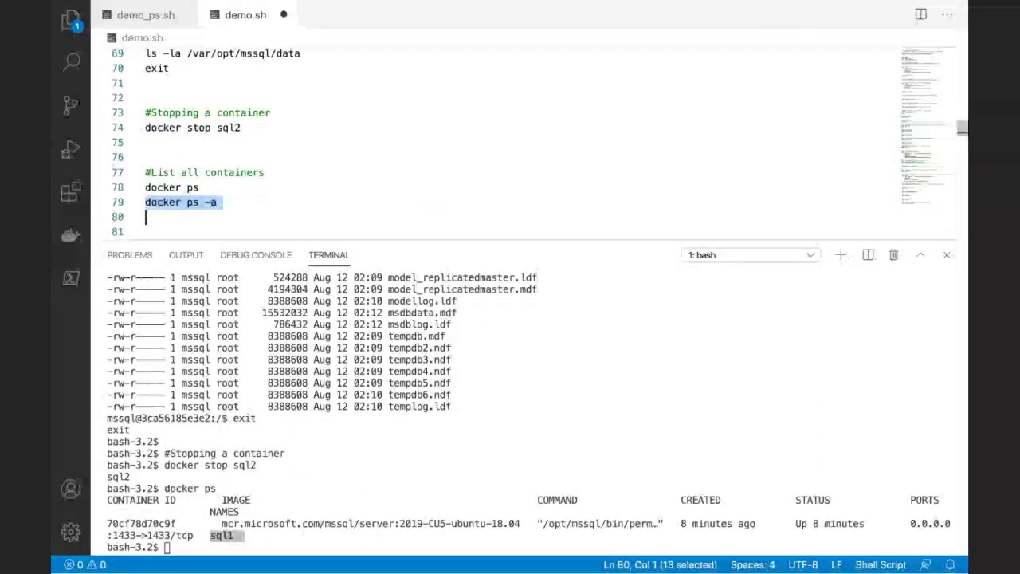
key("ctrl+Return")
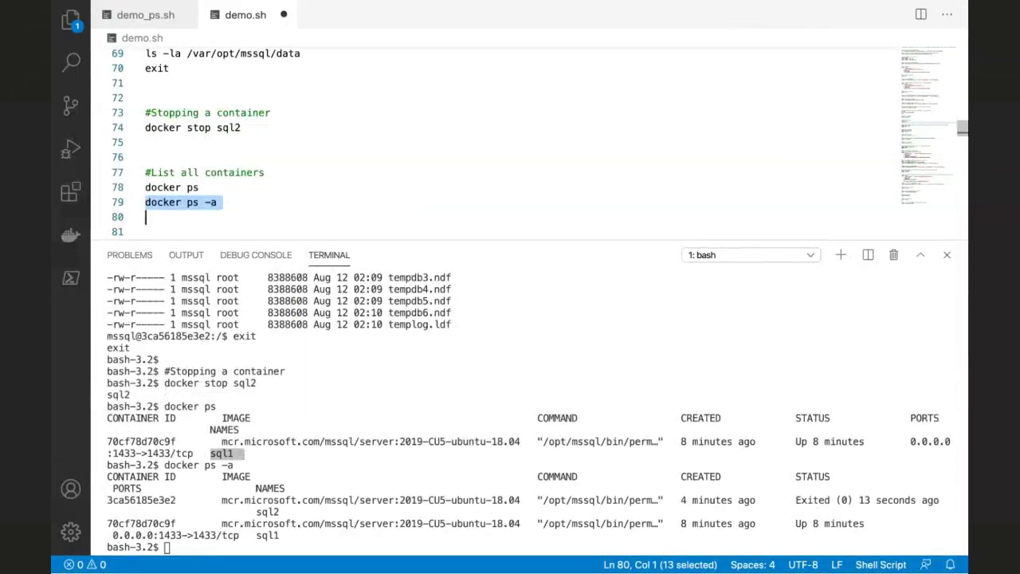
left_click_drag(800, 500, 901, 492)
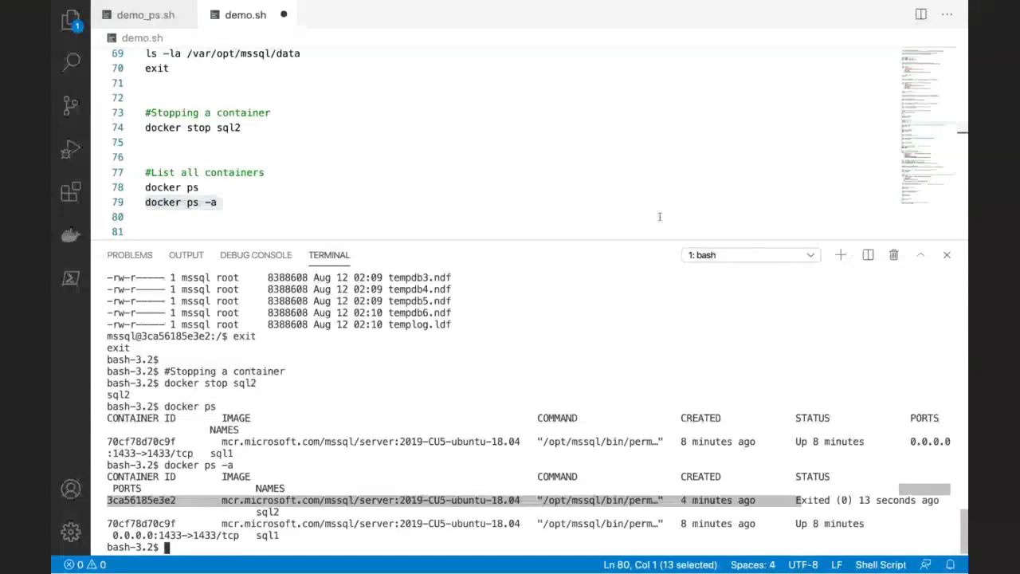
Step: Restart the stopped container with the script's docker start sql2 line and list the running containers with docker ps
left_click(637, 142)
scroll(638, 142, "down", 3)
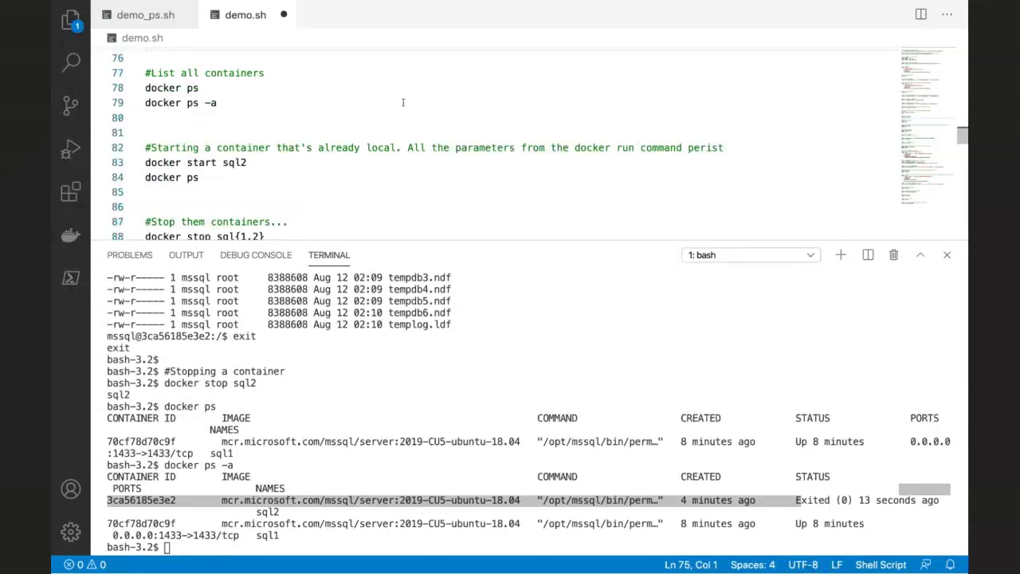
left_click(146, 163)
key("shift+Down")
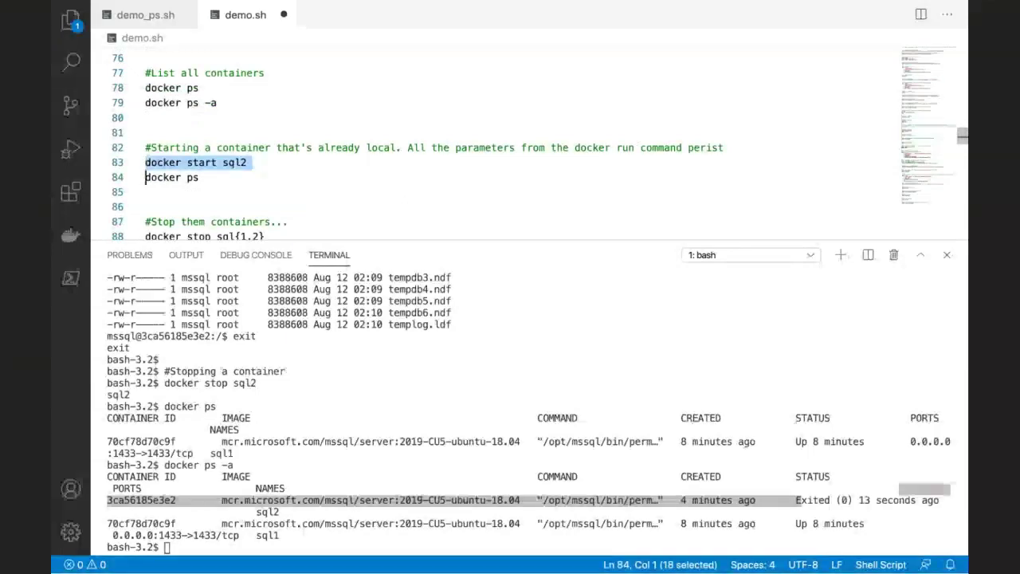
key("ctrl+Return")
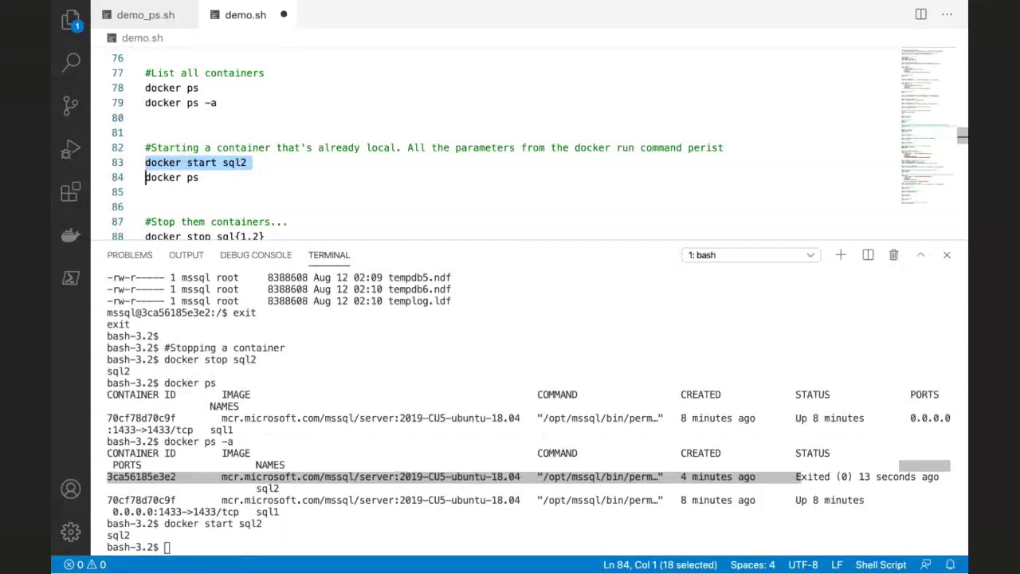
left_click_drag(145, 177, 146, 197)
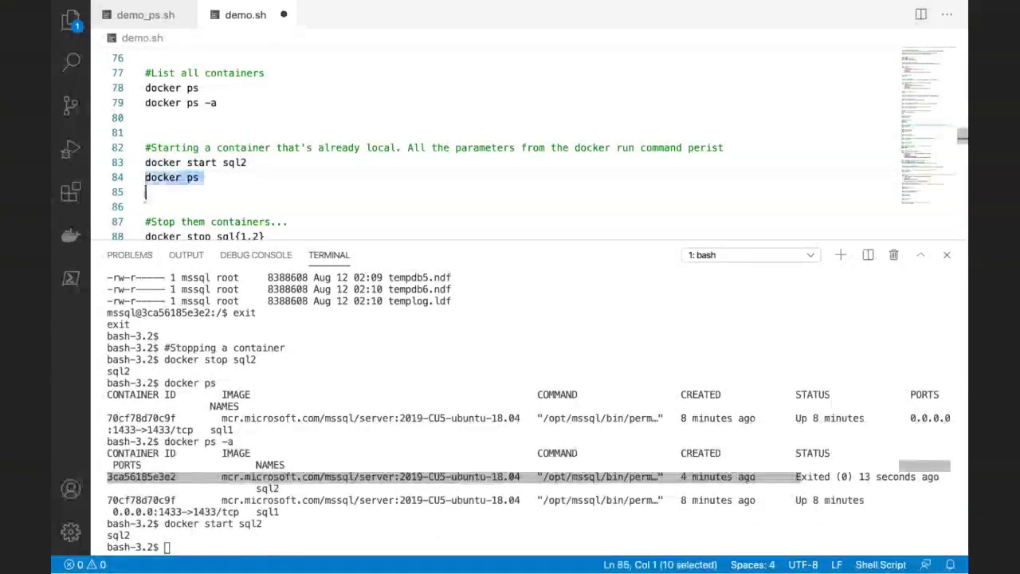
key("F8")
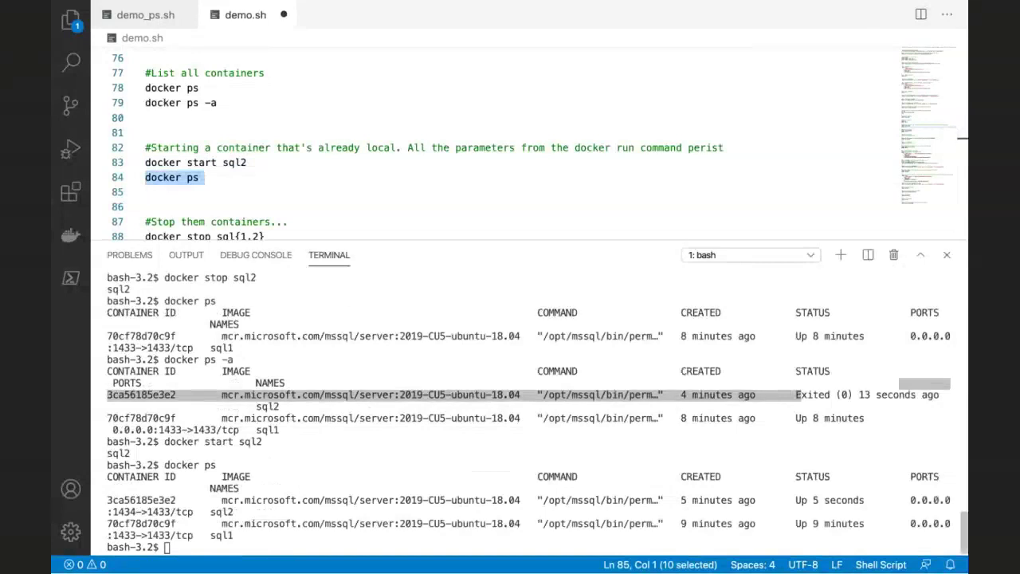
Step: Highlight the sql2 and sql1 uptimes in the docker ps output and stop both containers with the script's docker stop sql{1,2} line
left_click_drag(680, 500, 872, 501)
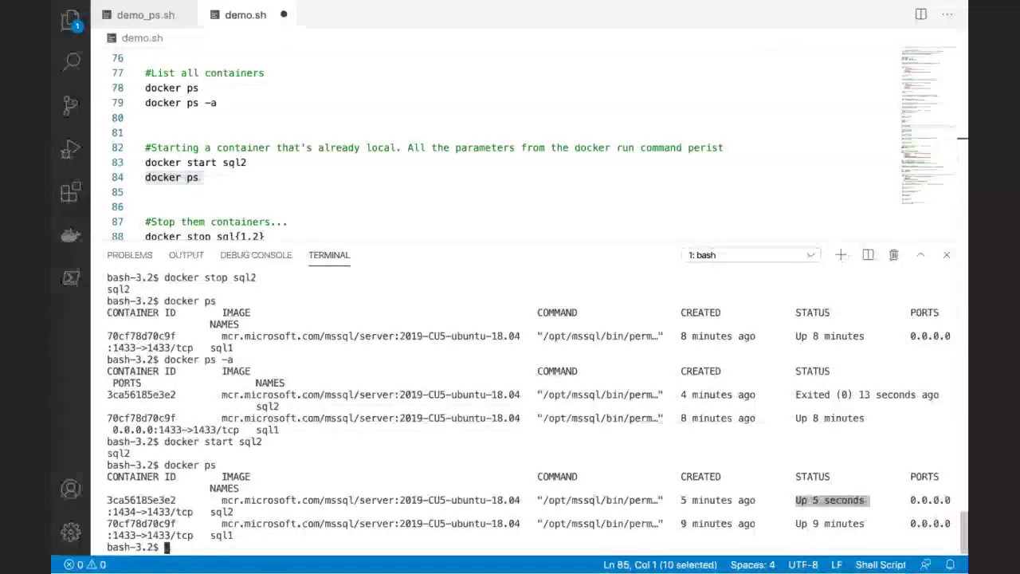
left_click_drag(681, 524, 865, 524)
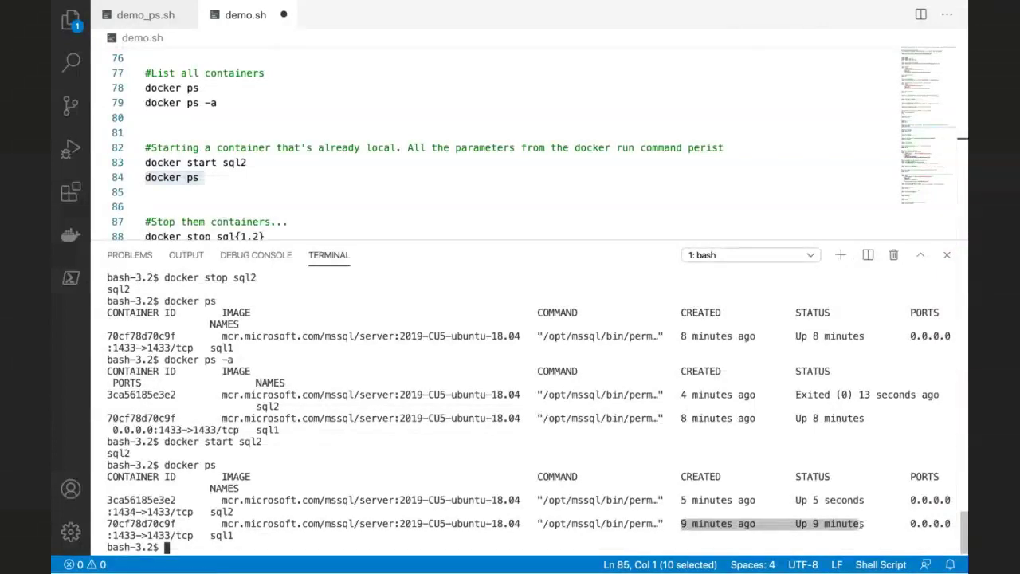
scroll(471, 192, "down", 3)
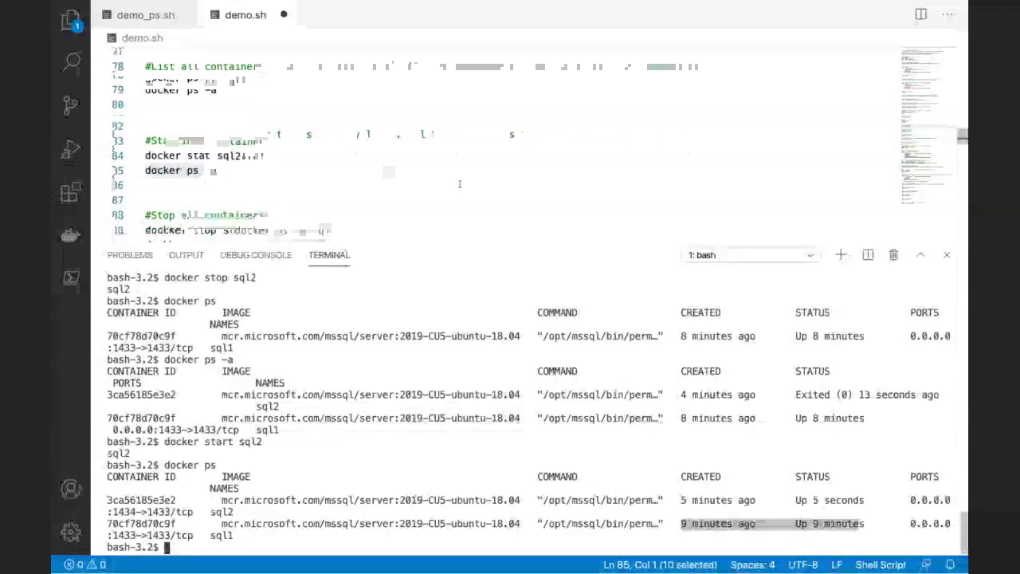
left_click(342, 154)
key("super+l")
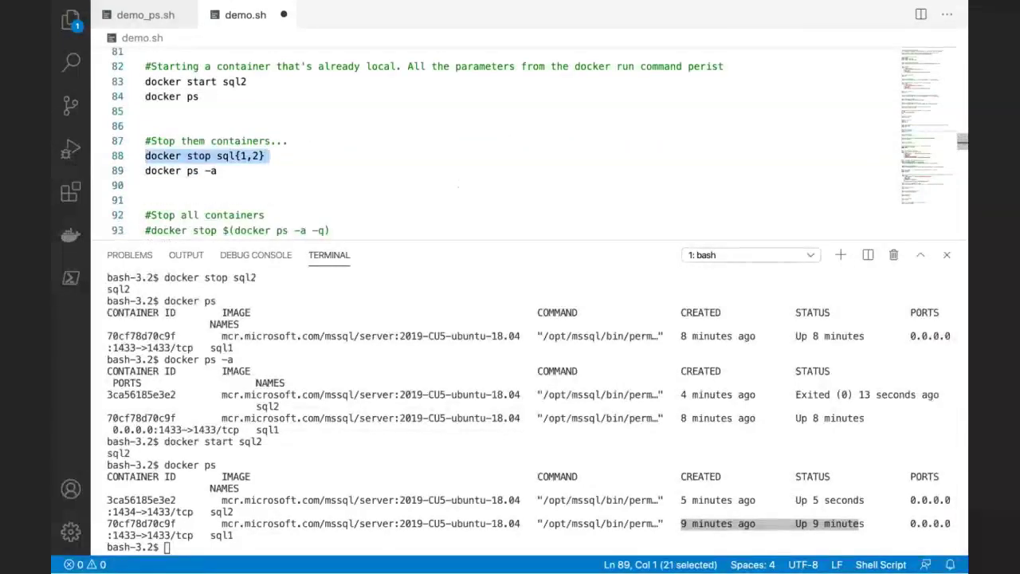
key("ctrl+Return")
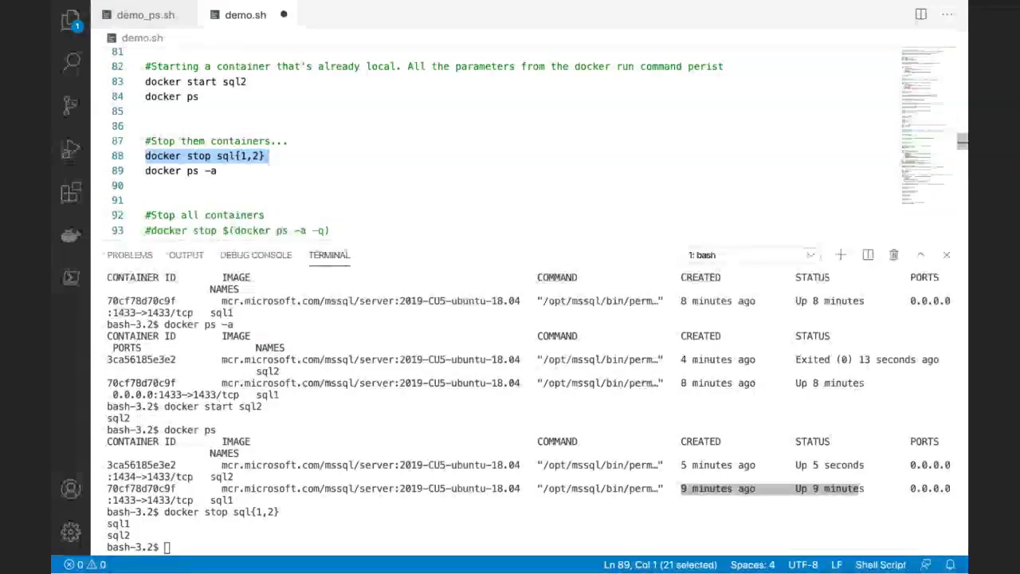
key("Down")
scroll(293, 180, "down", 3)
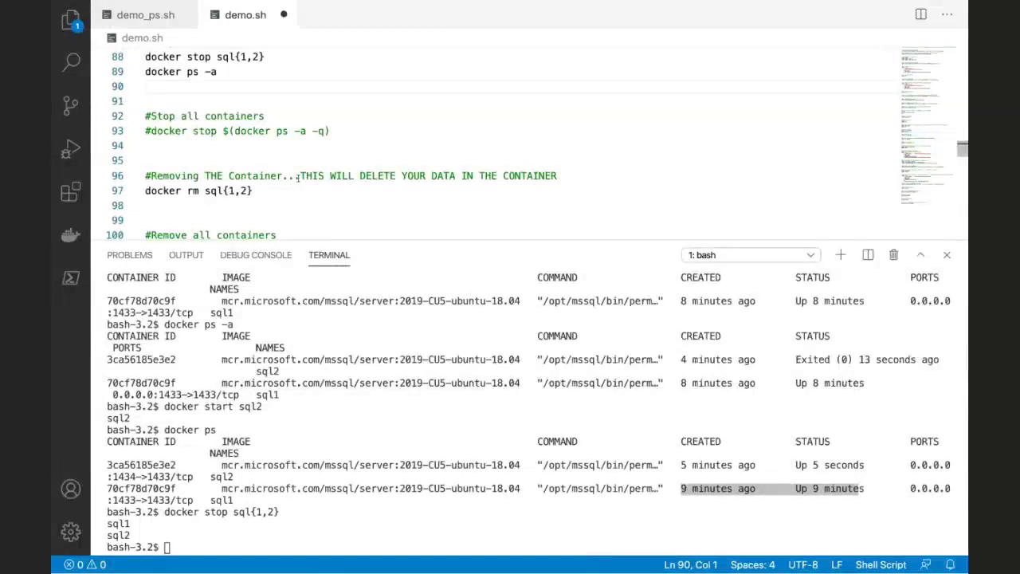
Step: Switch to Firefox and search the web in a new tab for "sql server container root centino systems"
key("ctrl+Left")
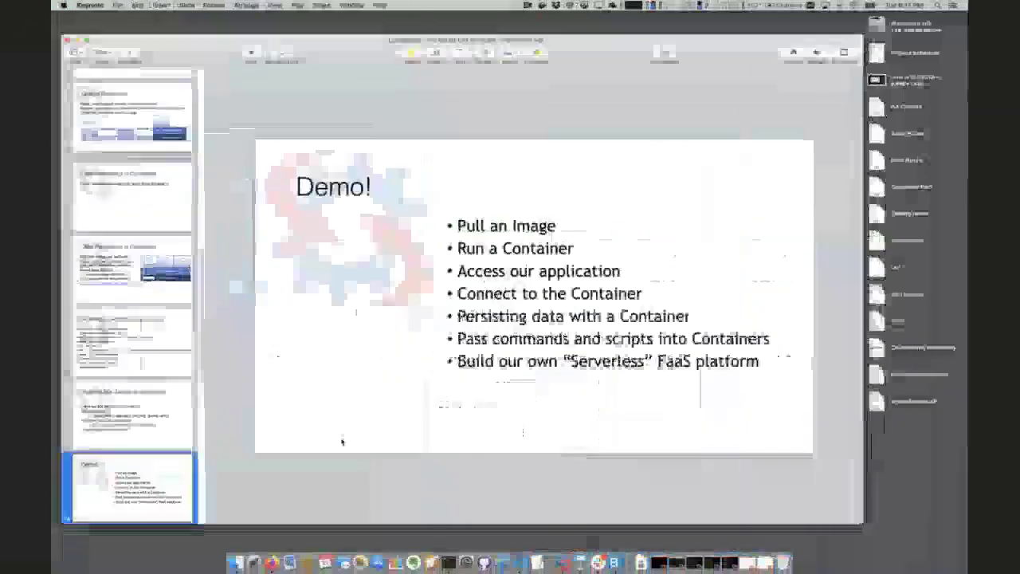
left_click(277, 563)
key("super+t")
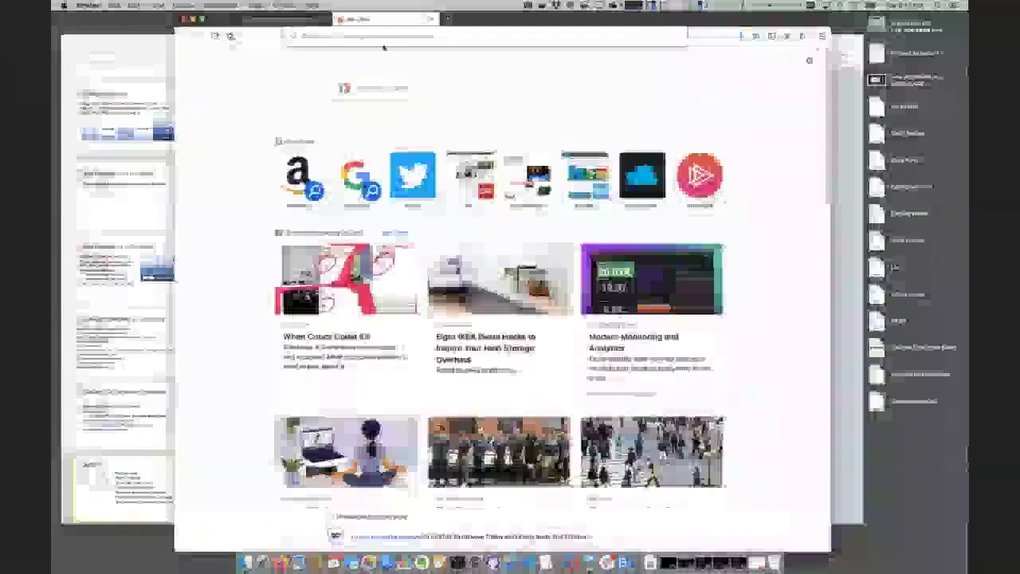
type("sql server c")
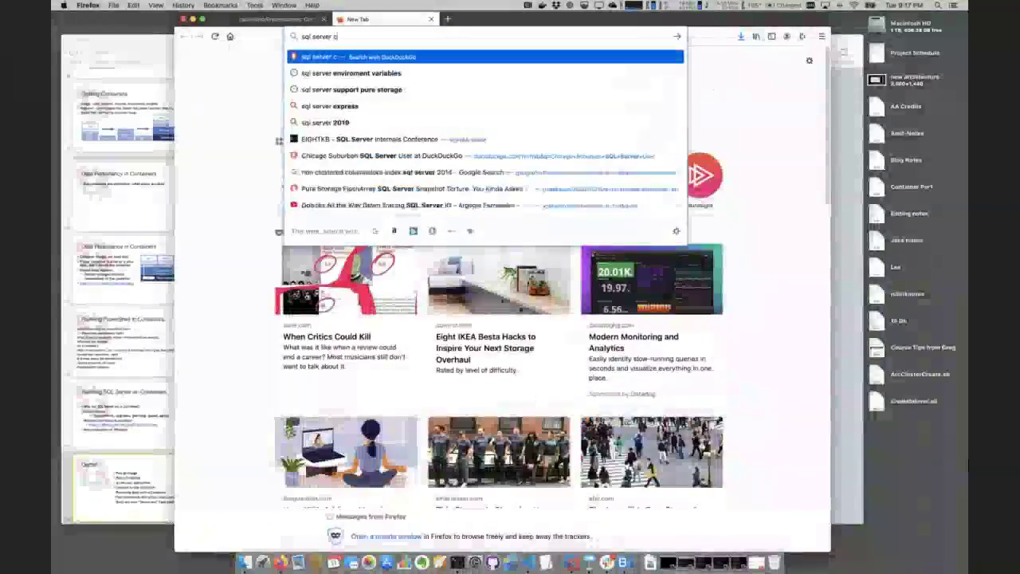
type("ontainer root ceen")
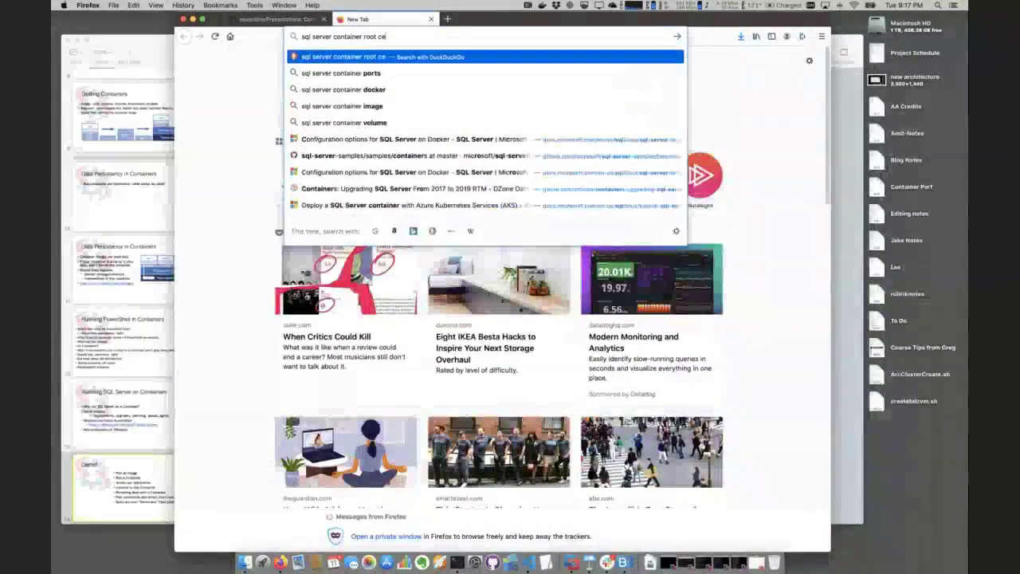
key("BackSpace")
key("BackSpace")
type("ntino system")
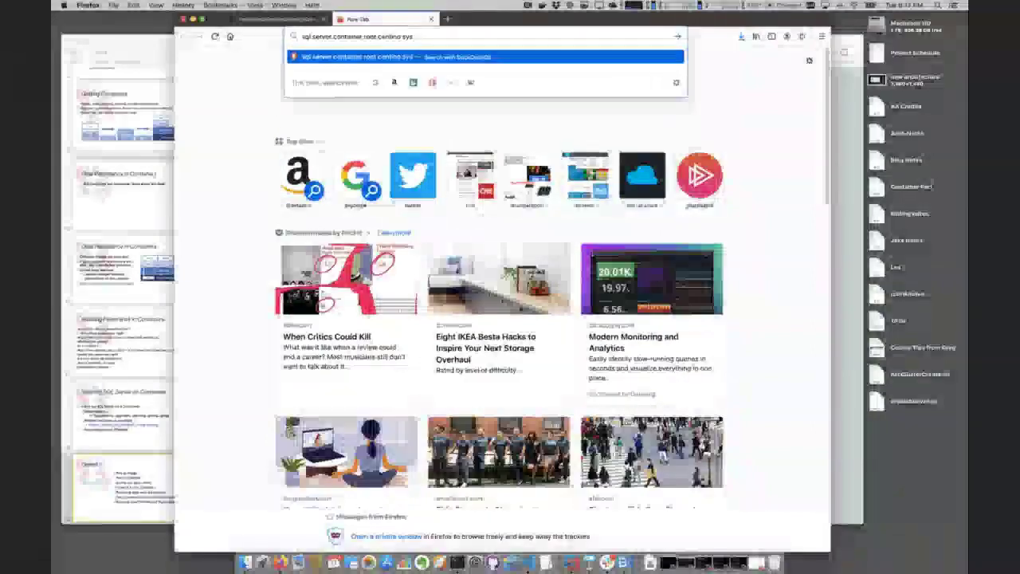
type("s")
key("Return")
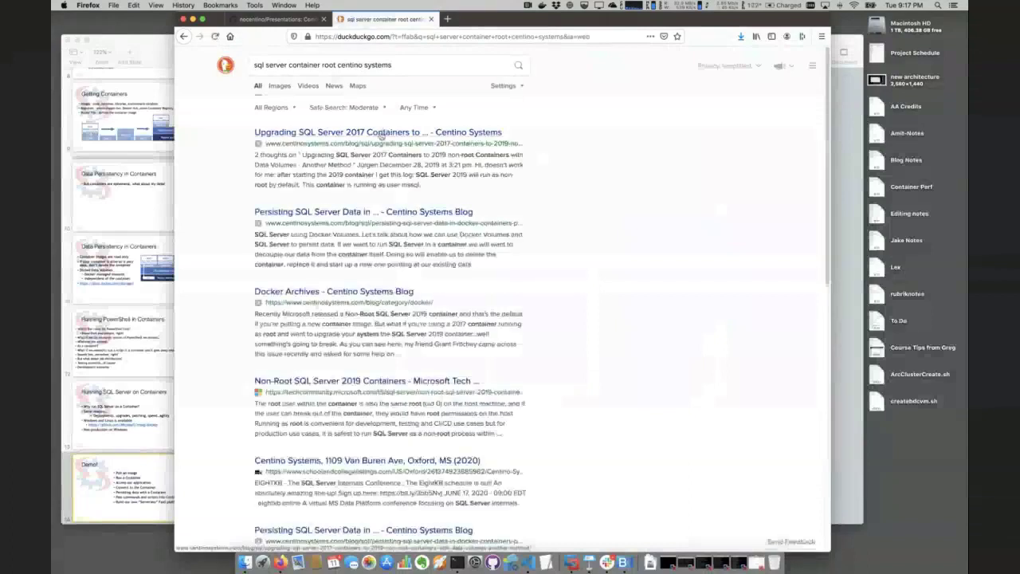
Step: Open the Centino Systems post on upgrading SQL Server 2017 containers to 2019 non-root and review it through the "Is Everything OK?" section
left_click(381, 133)
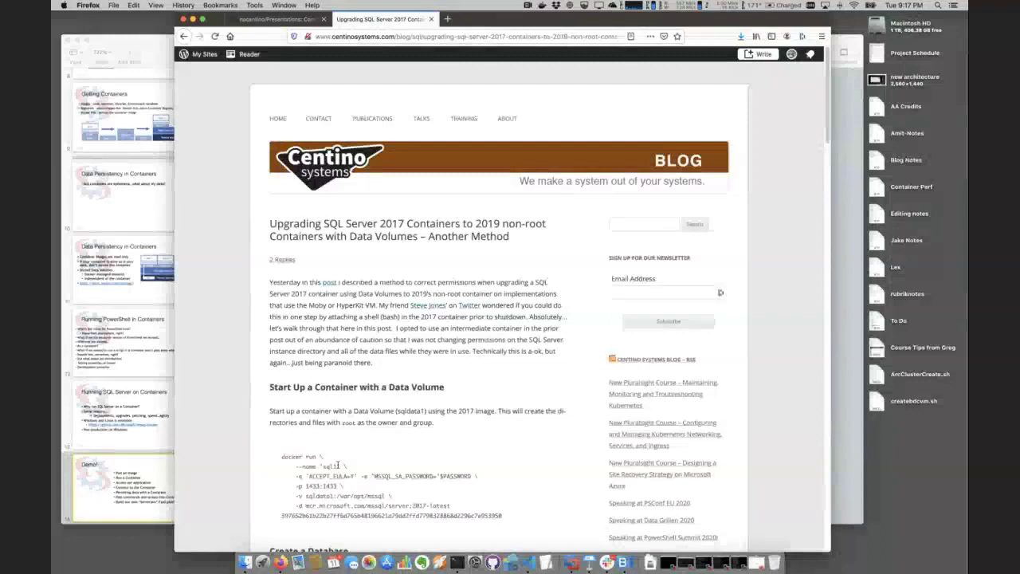
scroll(338, 465, "down", 5)
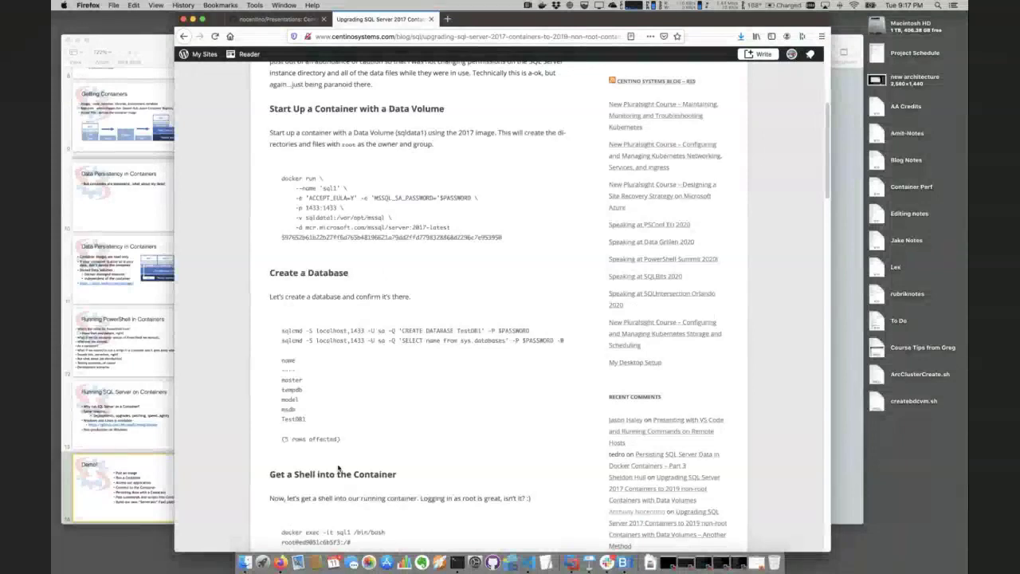
scroll(338, 468, "down", 5)
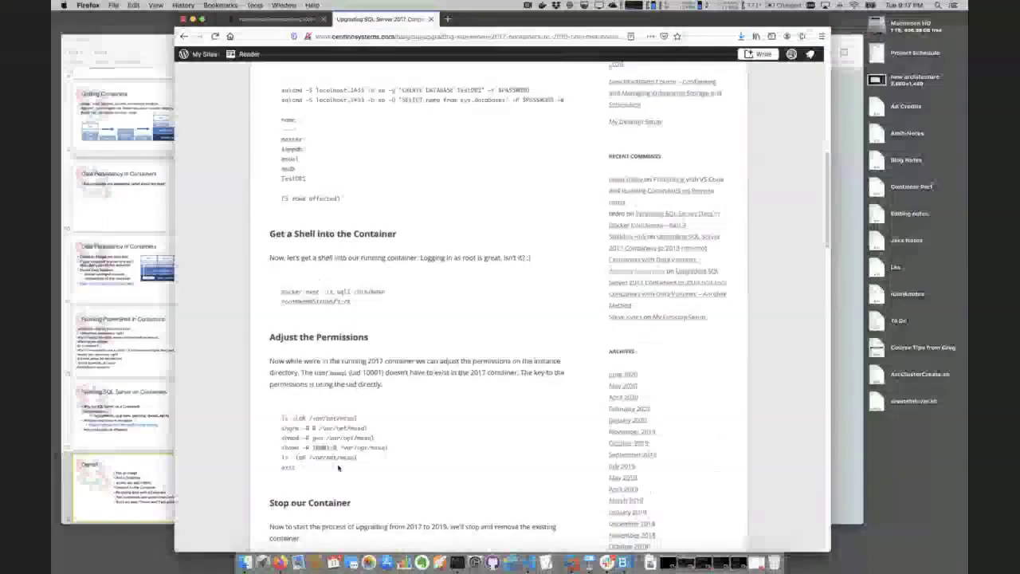
scroll(338, 468, "down", 3)
scroll(338, 468, "down", 3)
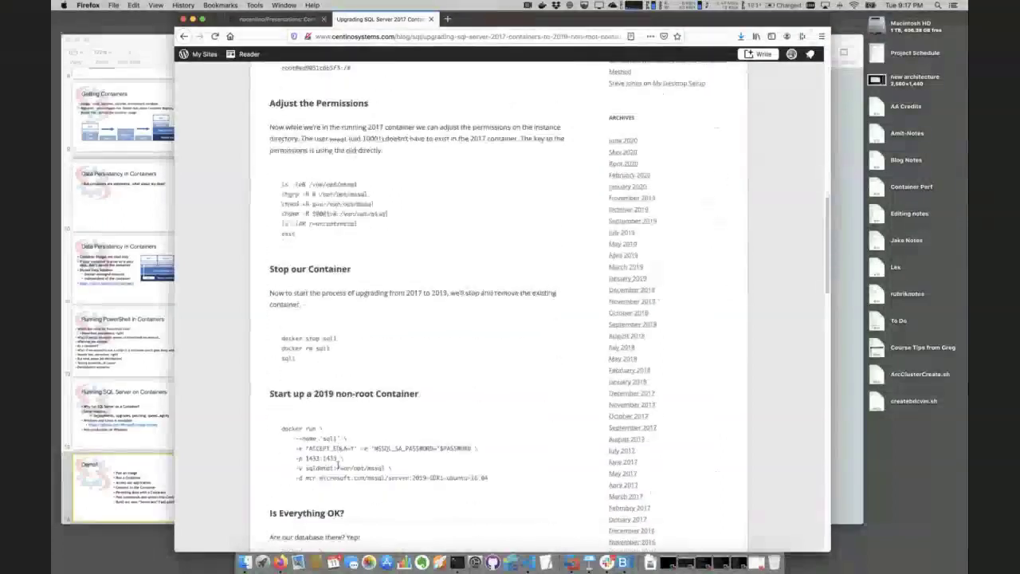
scroll(338, 468, "down", 3)
scroll(338, 468, "down", 3)
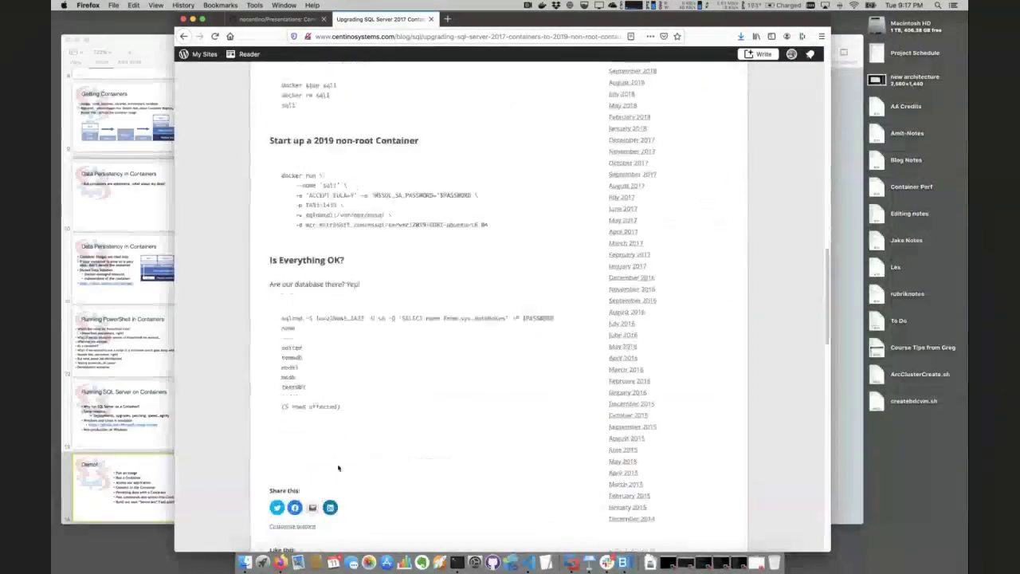
Step: Switch to Finder and show the OneDrive - Centino Systems folder in a new window
left_click(245, 562)
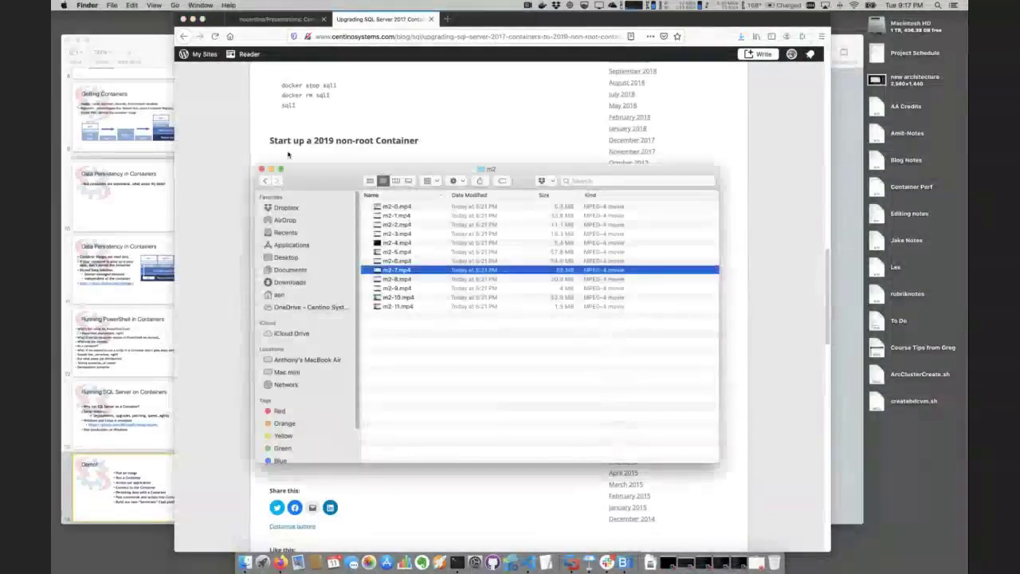
left_click(160, 155)
right_click(245, 562)
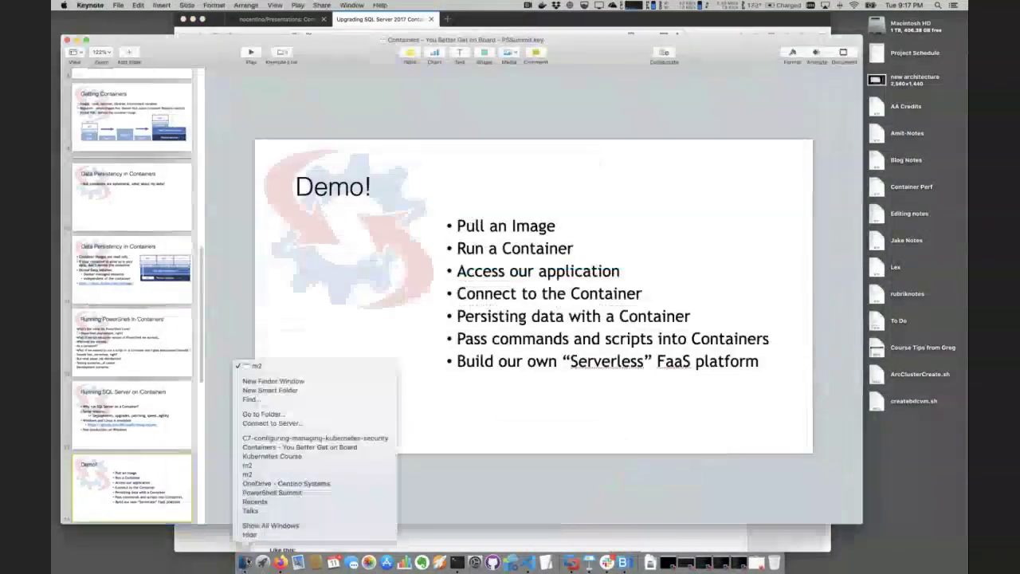
left_click(299, 381)
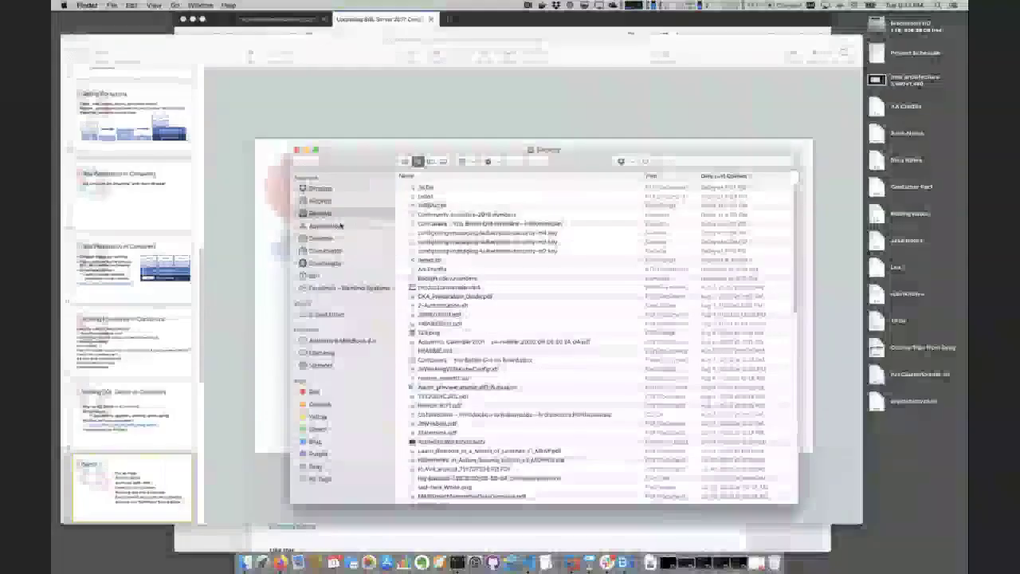
left_click(342, 288)
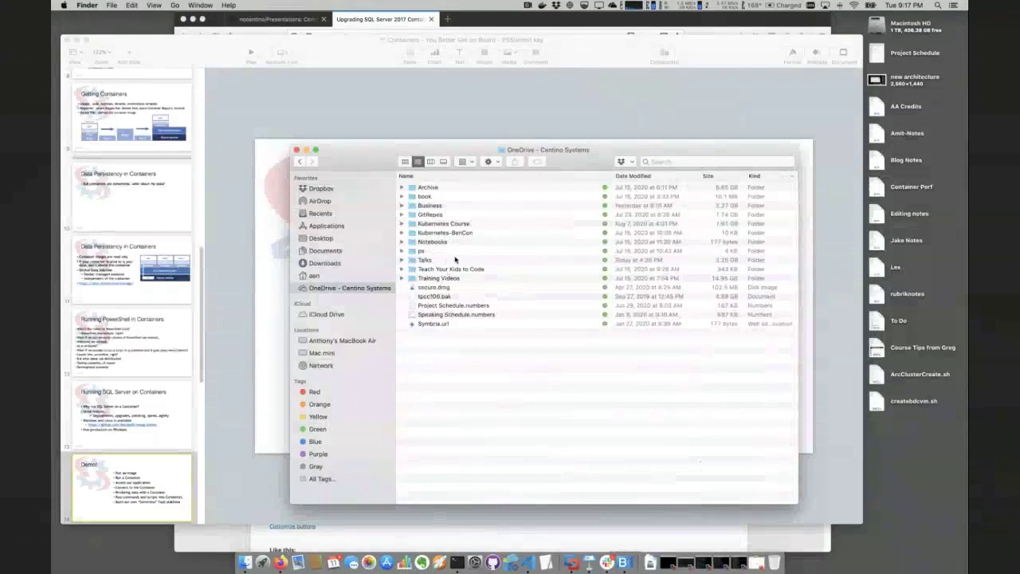
Step: Open demo.sh in the demos folder of the "Containers - You Better Get on Board" talk inside Talks
double_click(450, 261)
left_click(418, 216)
key("Left")
double_click(466, 270)
left_click(300, 162)
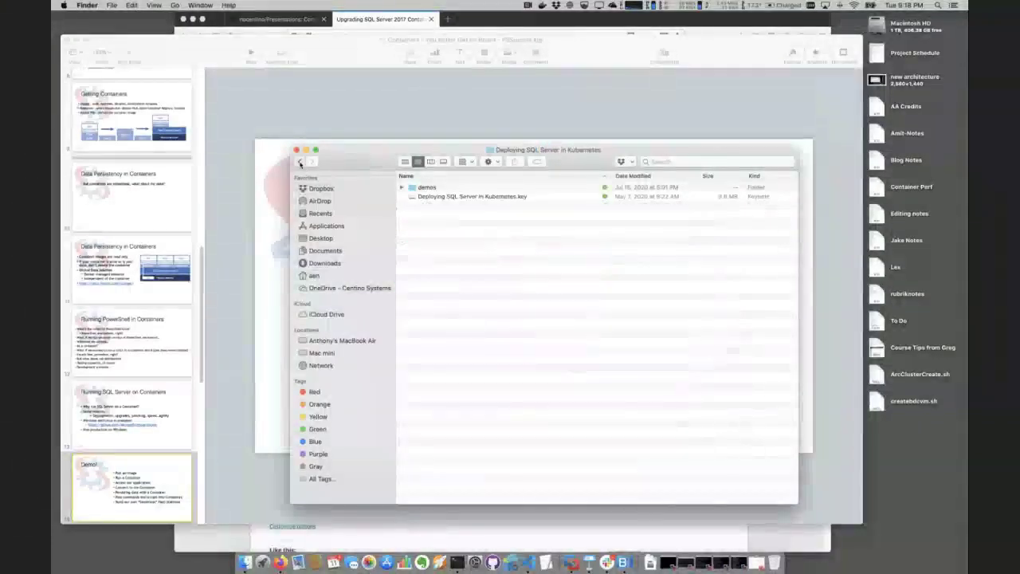
double_click(448, 279)
double_click(447, 206)
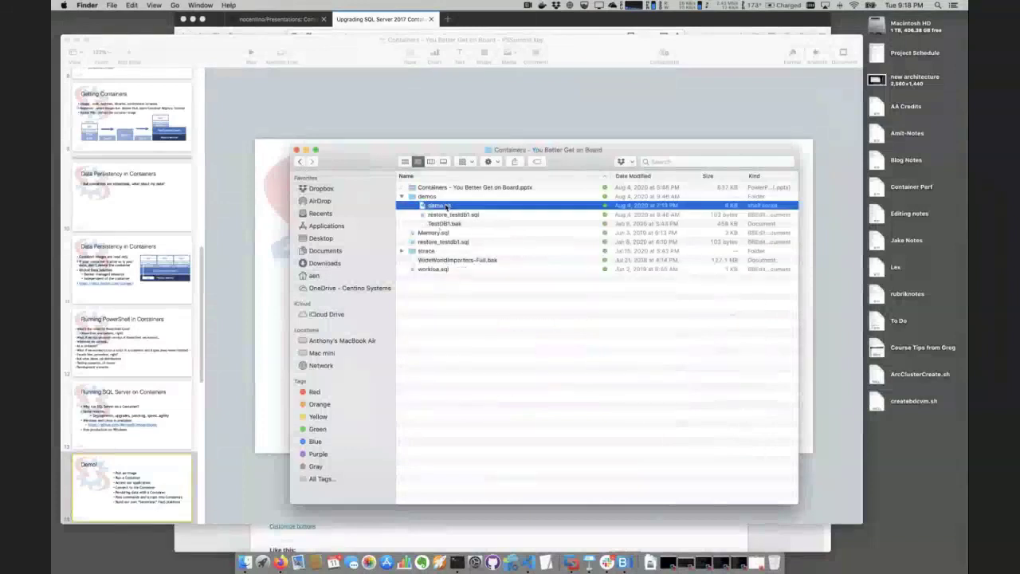
Step: Find the section on copying a backup file into the container and select its docker exec chown line for TestDB1.bak
scroll(487, 224, "down", 5)
scroll(488, 224, "down", 6)
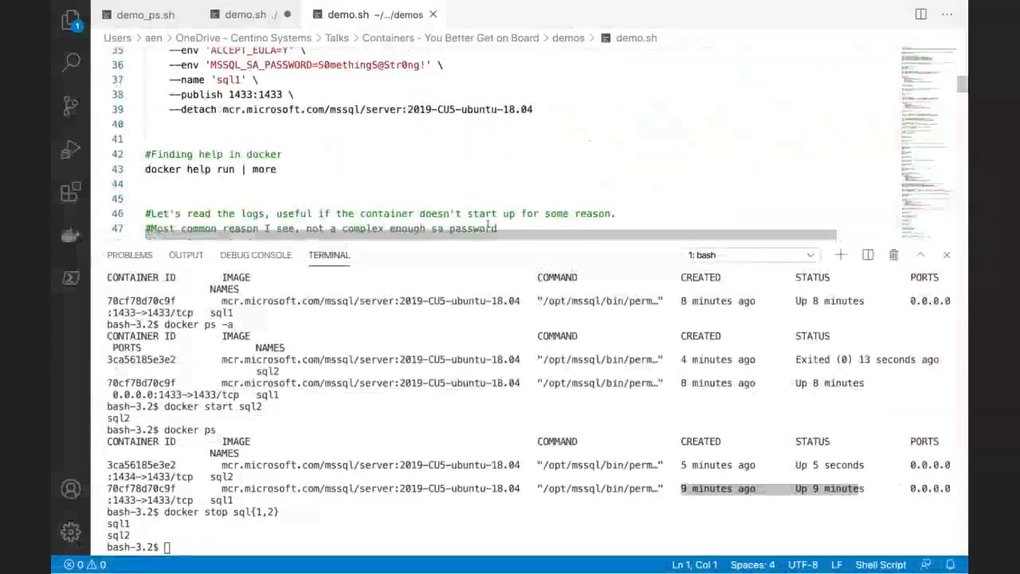
scroll(487, 225, "down", 9)
scroll(488, 226, "down", 4)
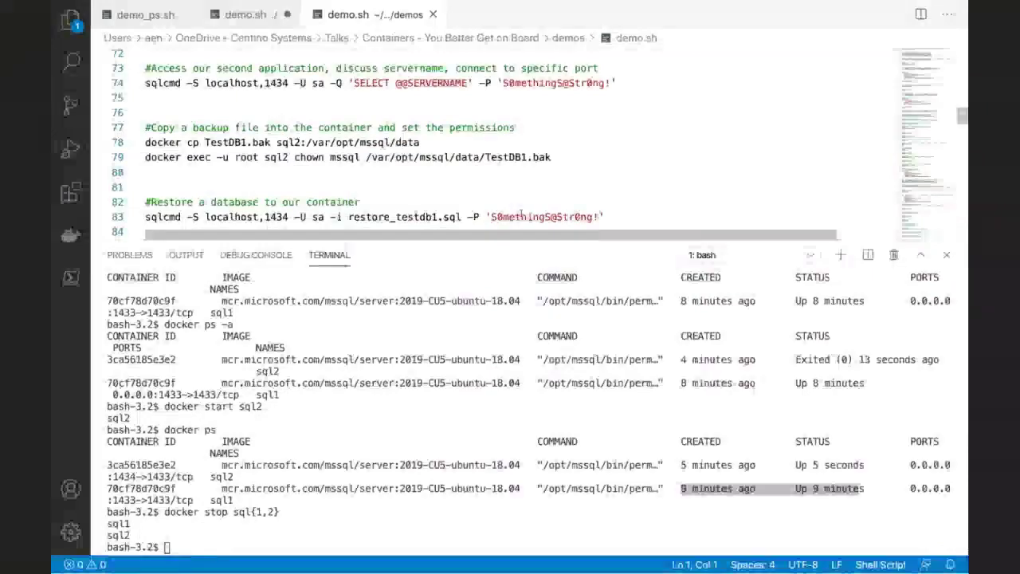
left_click(146, 157)
key("shift+Down")
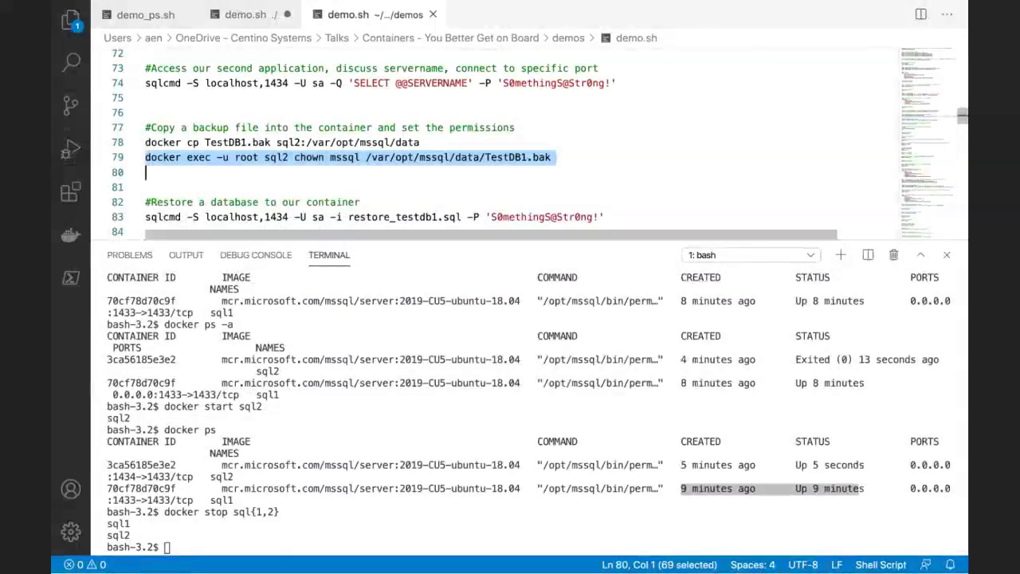
Step: Highlight "docker exec -u root", "sql2 chown" and the full chown line in turn, and close this second demo.sh
left_click_drag(259, 157, 145, 157)
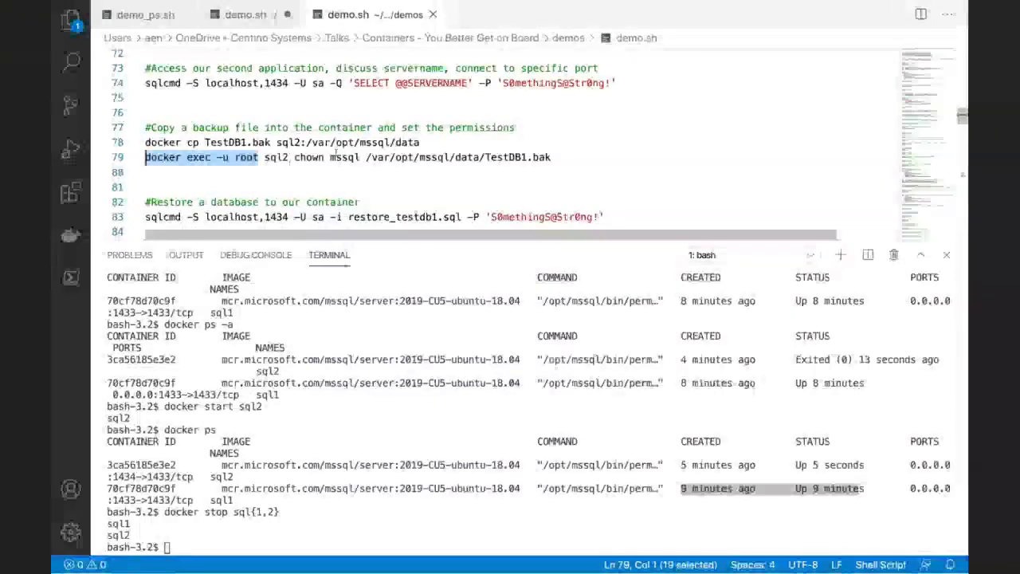
left_click_drag(260, 157, 326, 157)
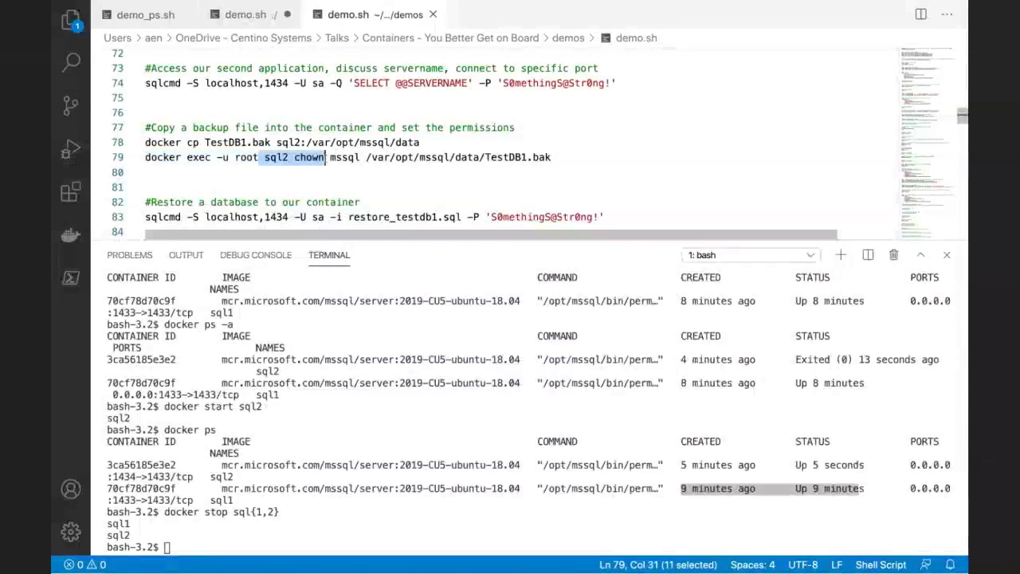
left_click(273, 168)
double_click(273, 157)
key("Home")
key("End")
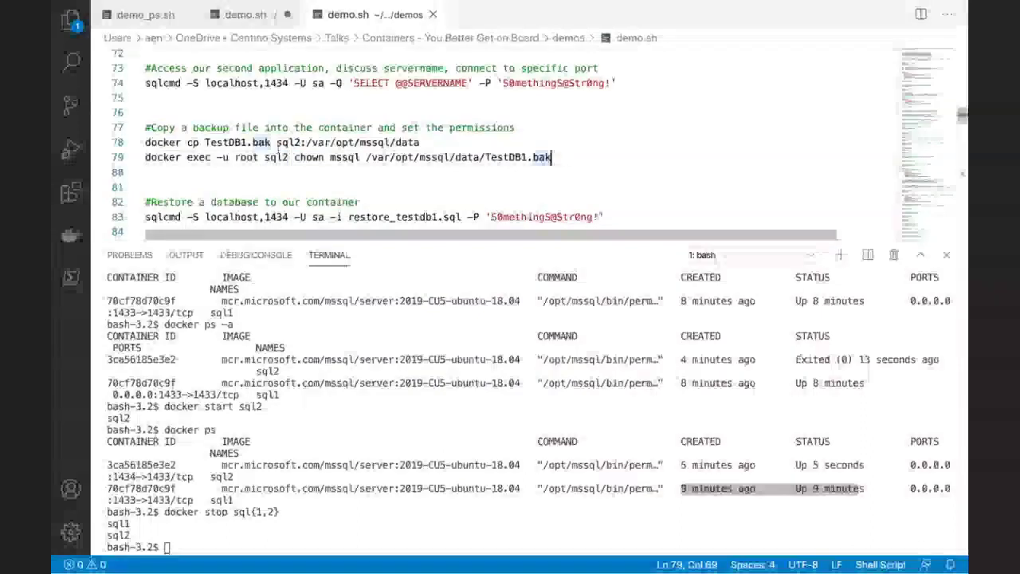
key("shift+Home")
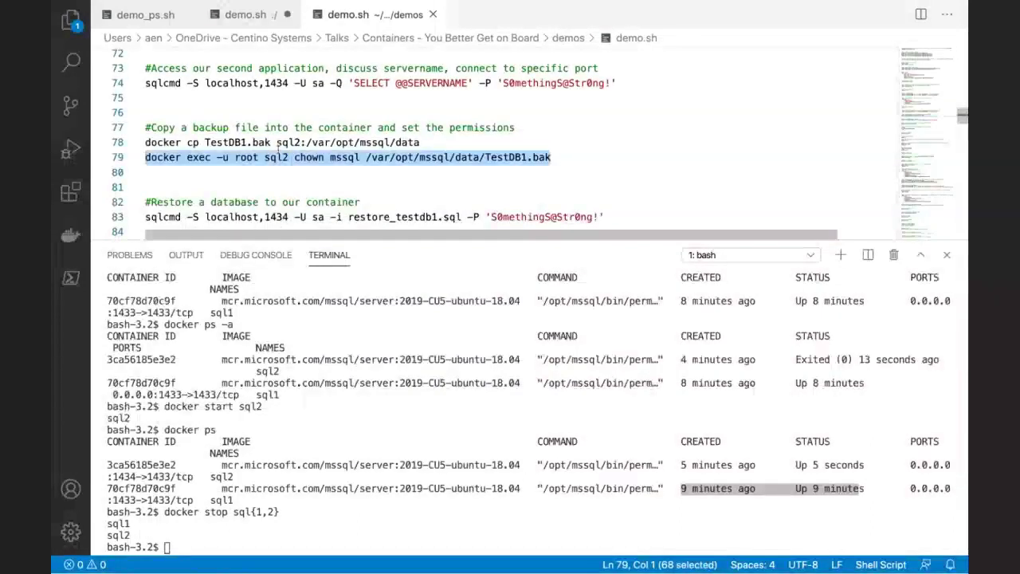
left_click(433, 14)
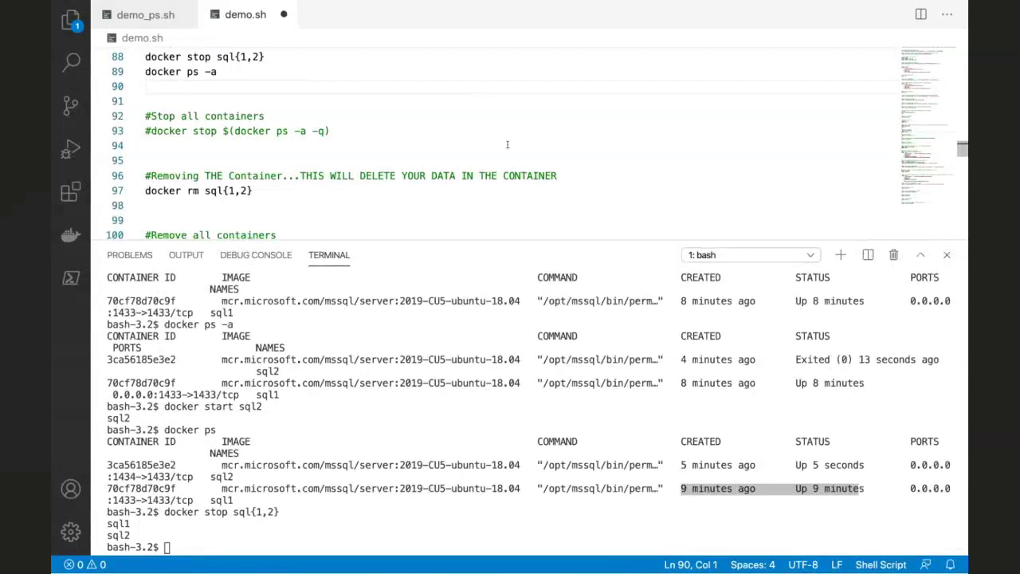
Step: Remove both stopped containers by running the script's "Removing THE Container" section with docker rm sql{1,2}
scroll(458, 163, "down", 1)
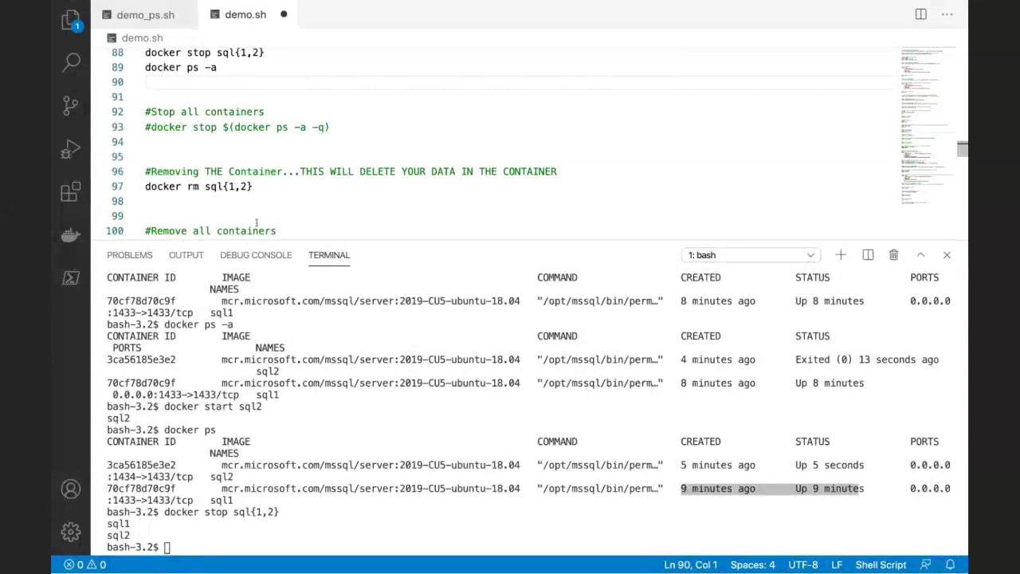
left_click_drag(290, 214, 192, 155)
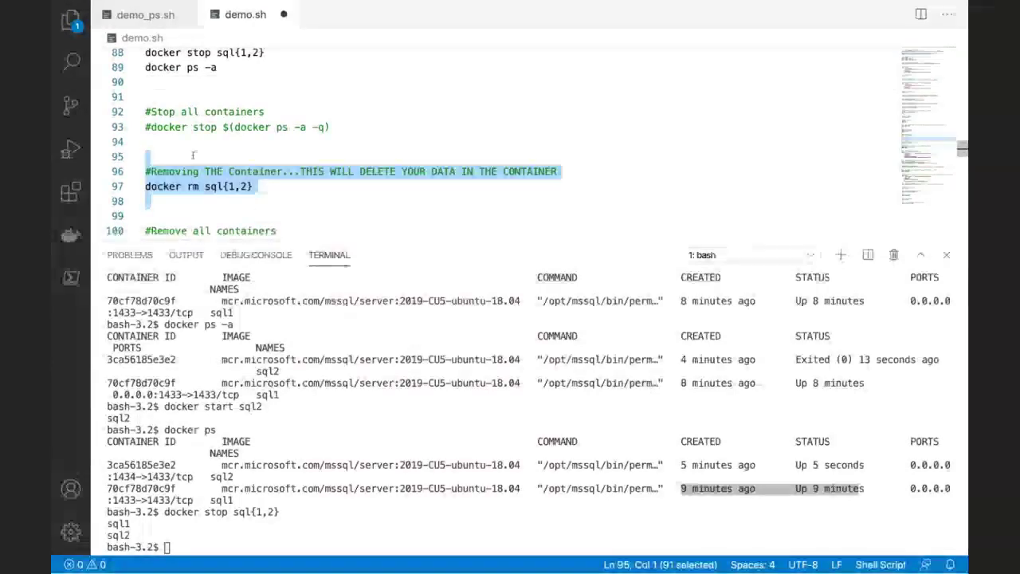
key("ctrl+Return")
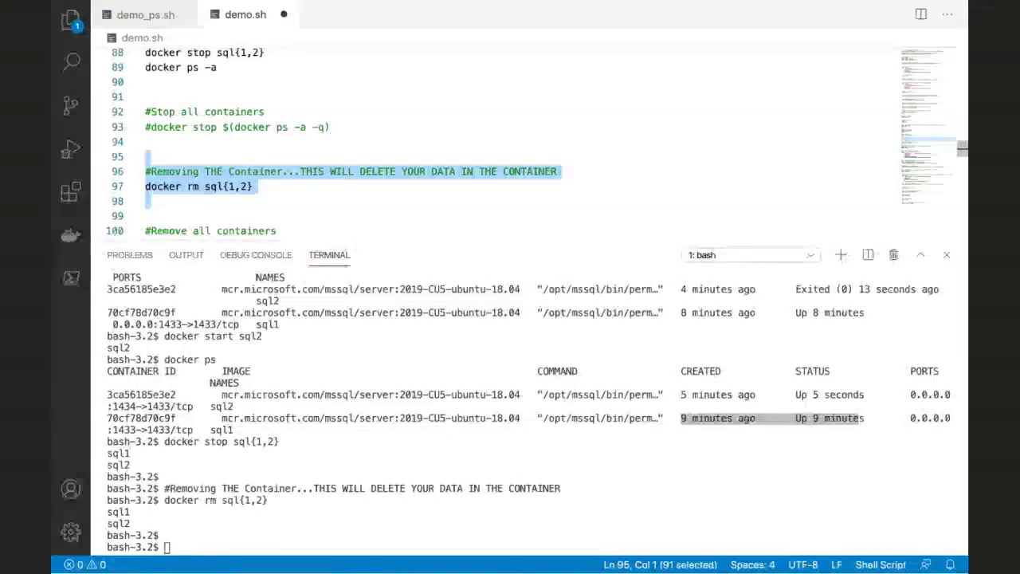
scroll(510, 135, "down", 3)
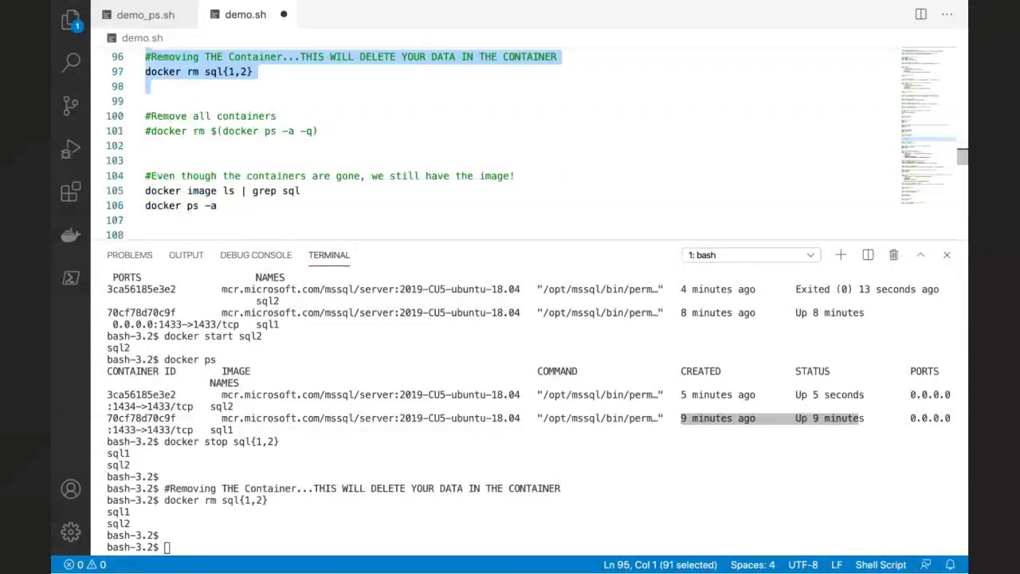
Step: Run the script's docker image ls | grep sql and docker ps -a lines to list the SQL images and all containers
left_click(294, 176)
left_click(145, 191)
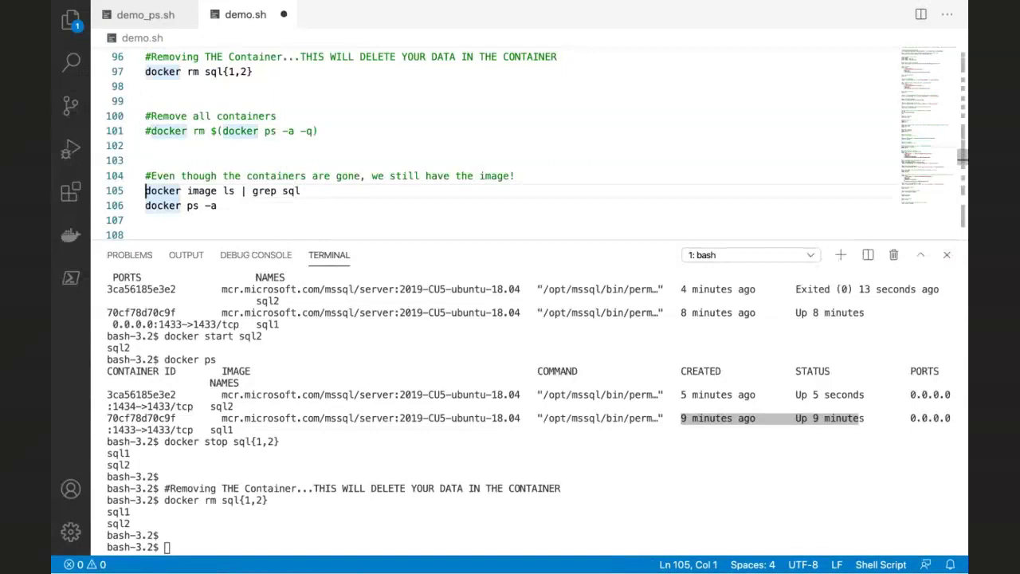
key("shift+Down")
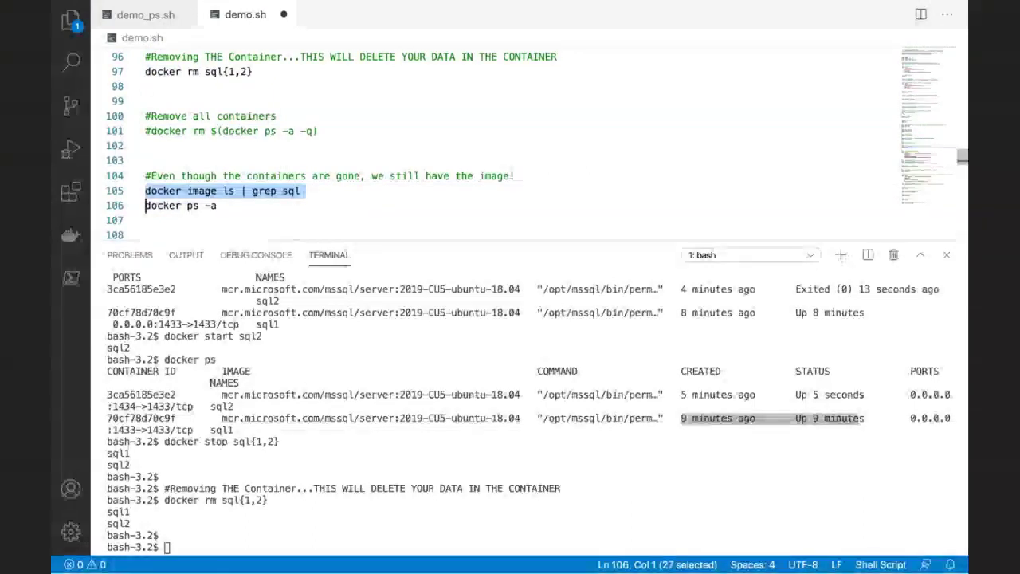
key("F8")
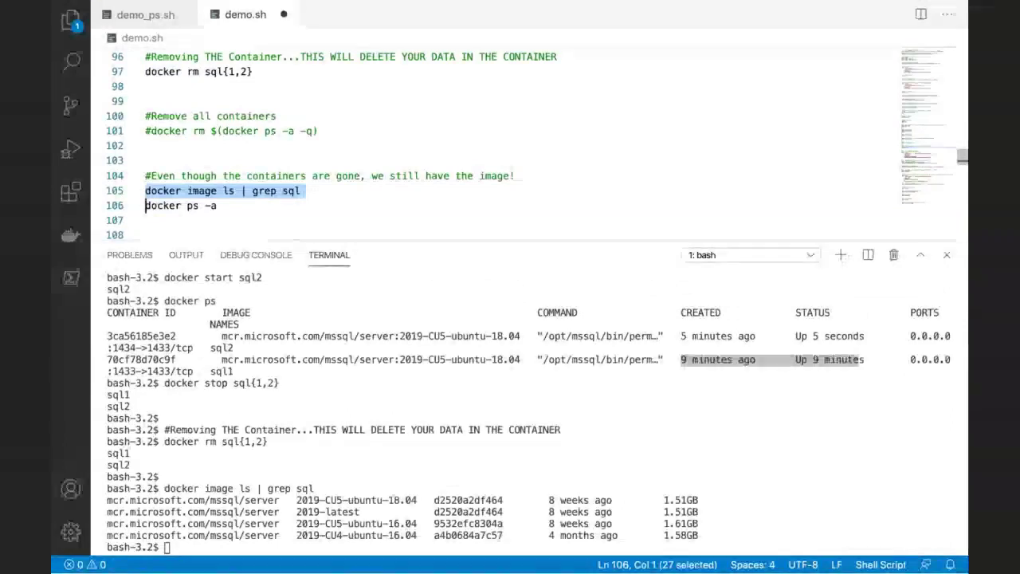
key("Down")
key("shift+Up")
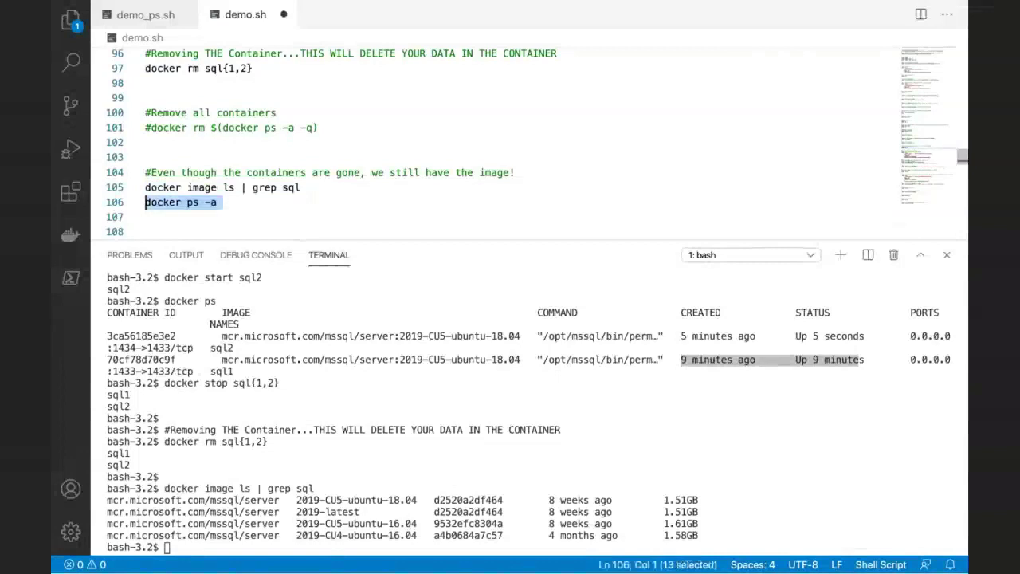
key("F8")
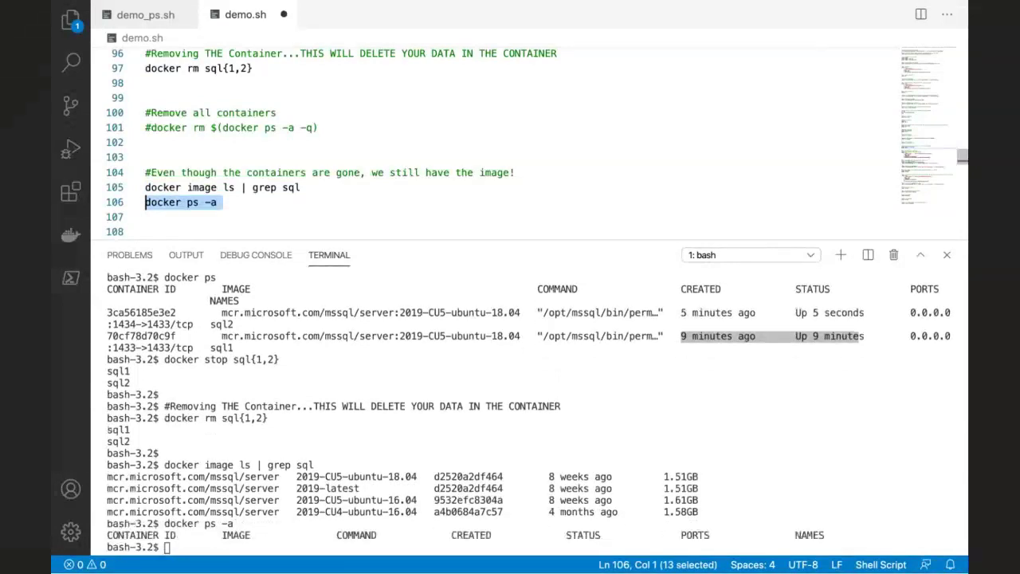
Step: In the data volume section's docker run command, move the MSSQL_SA_PASSWORD option onto its own continuation line after ACCEPT_EULA
scroll(289, 151, "down", 5)
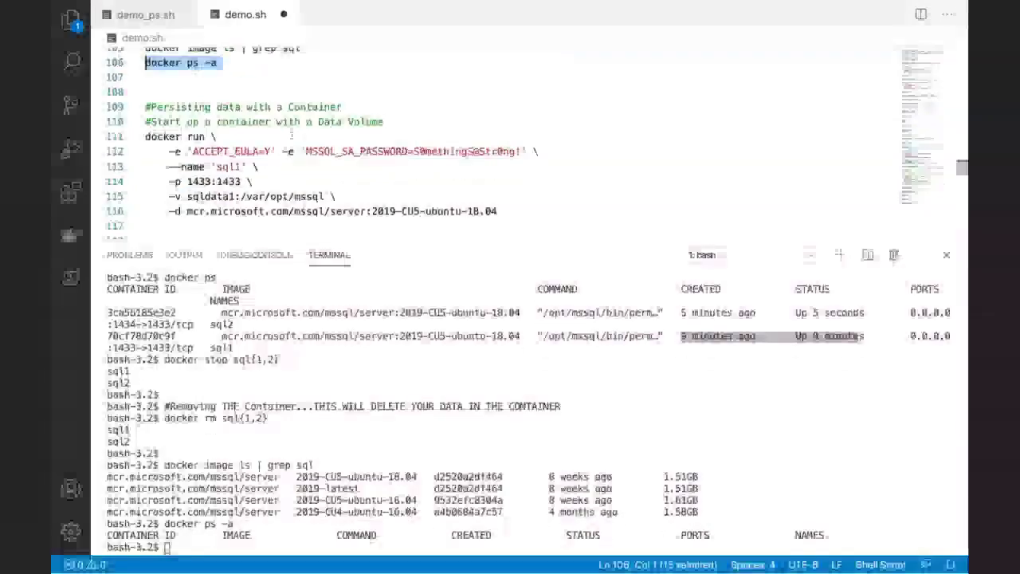
key("Down")
key("Down")
key("Down")
key("Down")
key("Down")
key("Up")
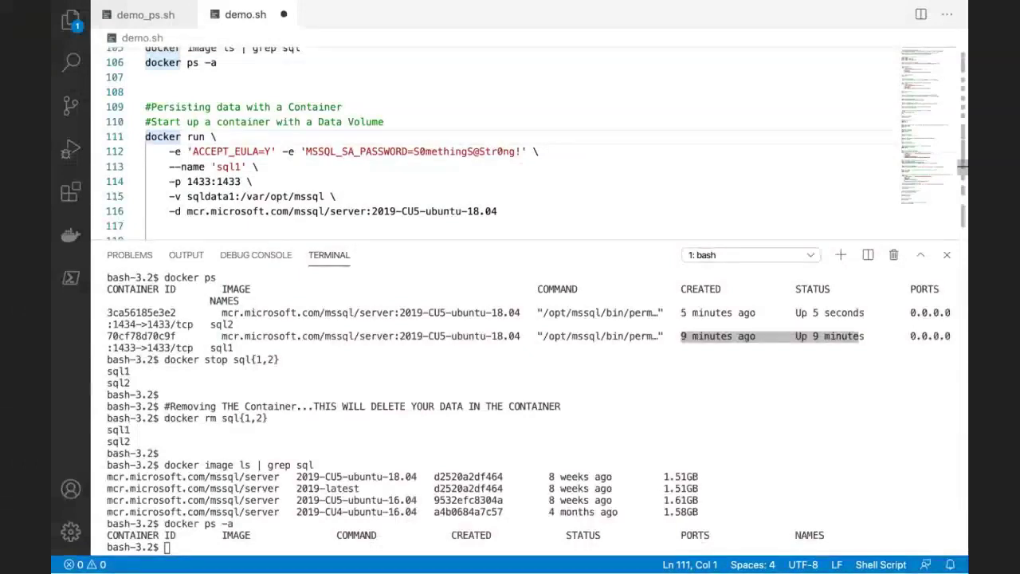
left_click(283, 152)
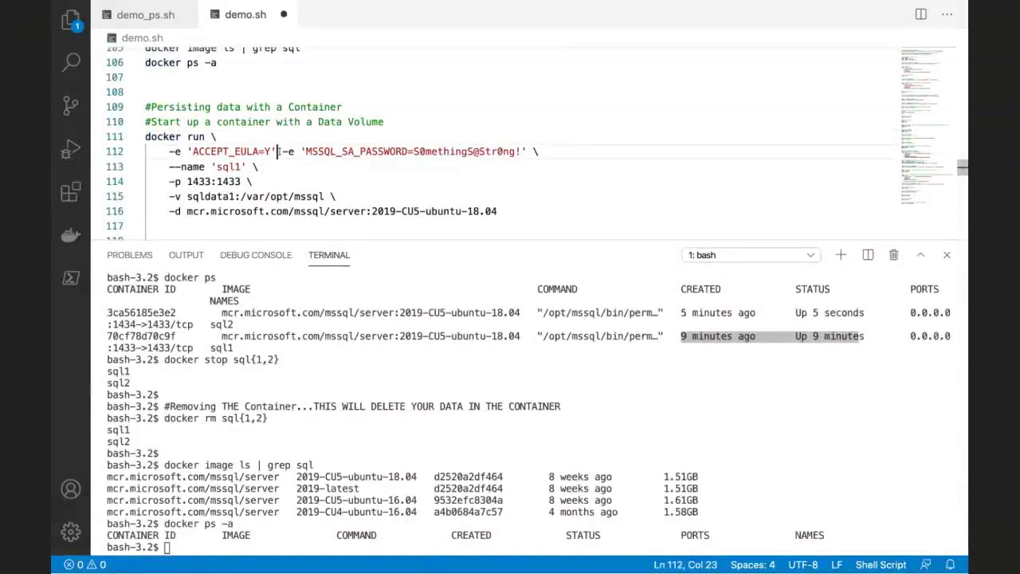
type("\\")
key("Return")
Step: Align the ACCEPT_EULA line's indentation with the other docker run options and save demo.sh
left_click(164, 151)
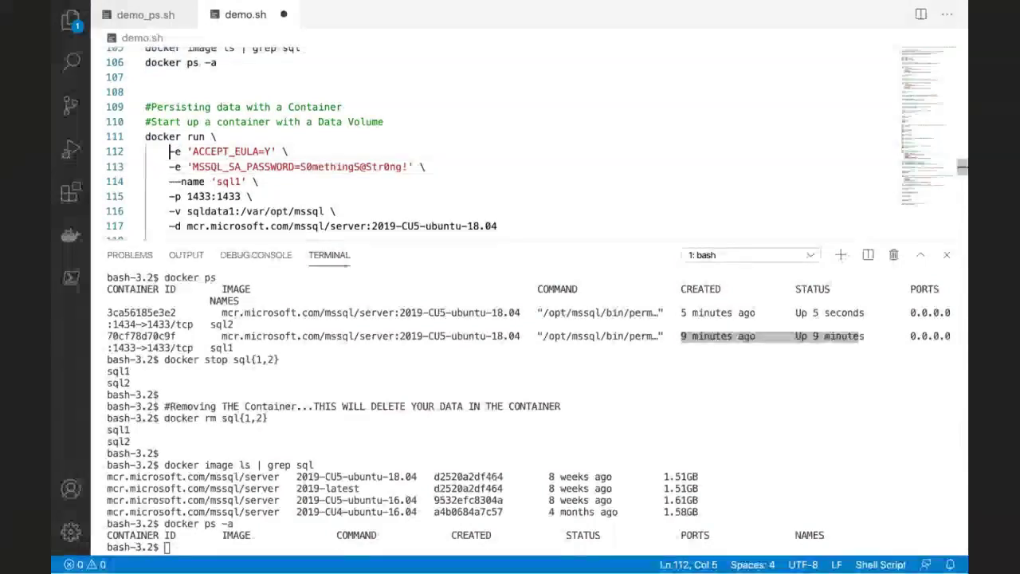
key("shift+Tab")
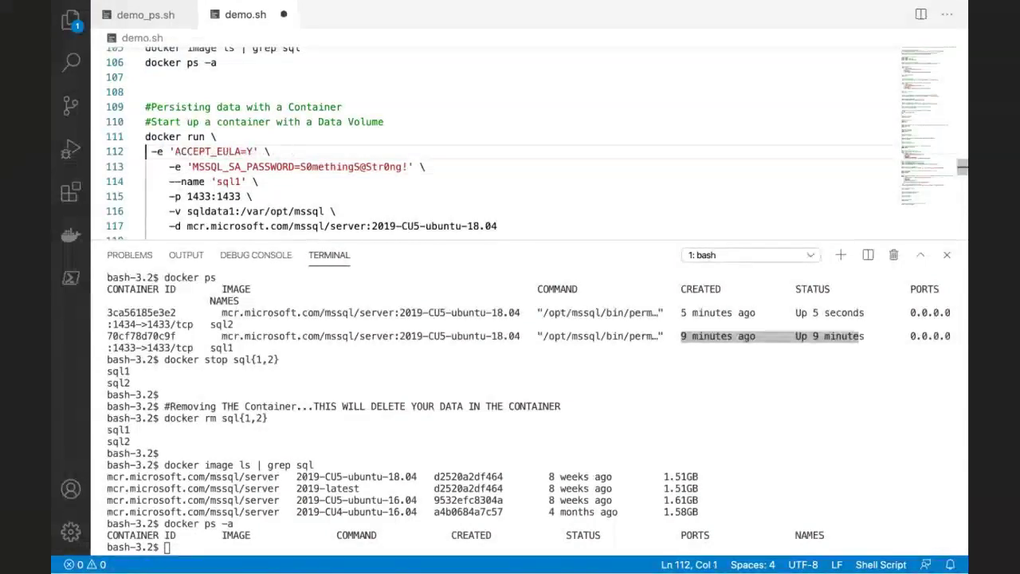
key("Tab")
key("BackSpace")
key("super+s")
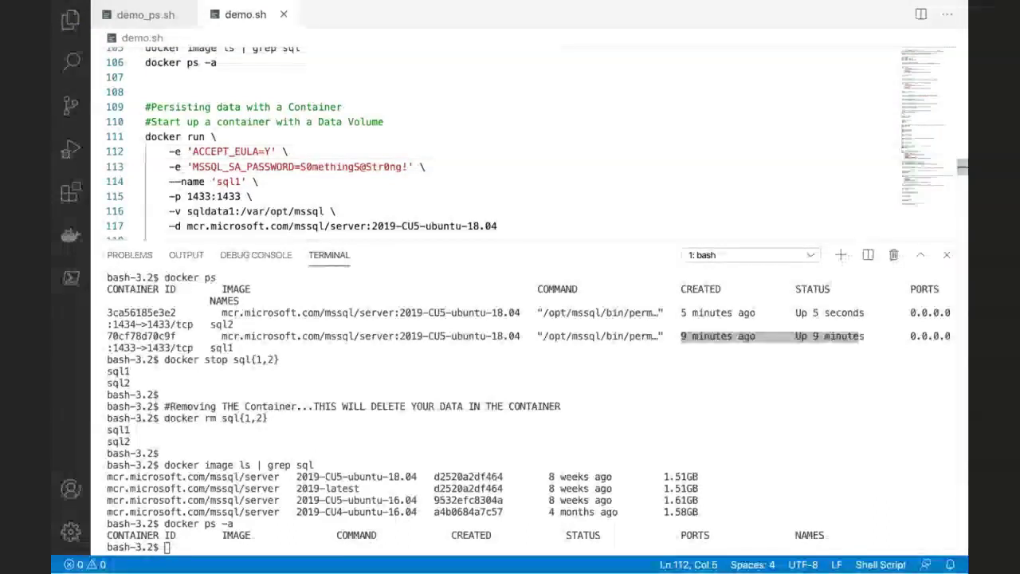
Step: Highlight the -v sqldata1:/var/opt/mssql line of the docker run command
key("Down")
key("Down")
key("Down")
key("Down")
key("shift+Down")
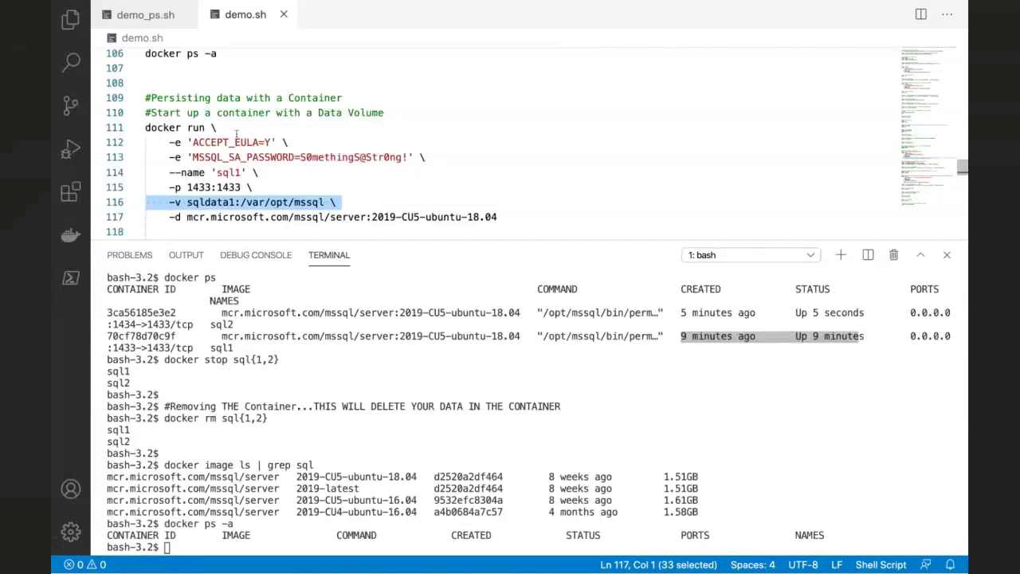
left_click_drag(146, 127, 146, 202)
left_click(146, 217)
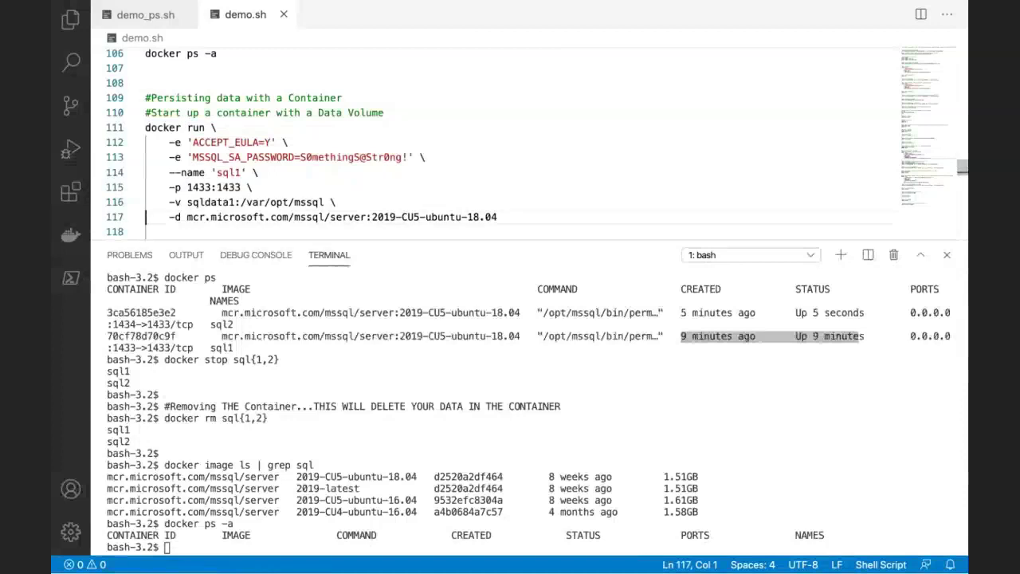
key("Up")
key("shift+Down")
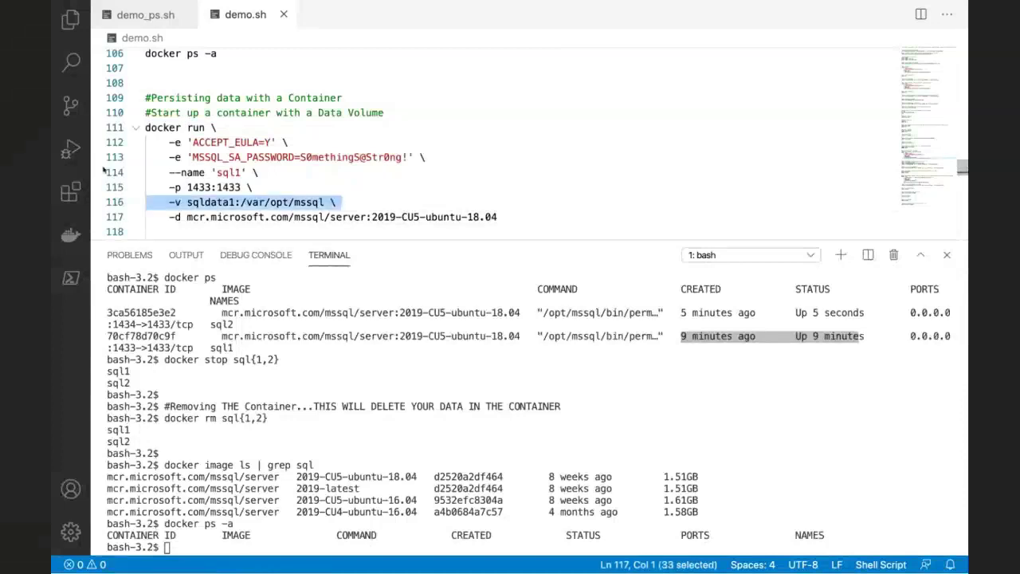
Step: Highlight the volume name sqldata1 and the container path /var/opt/mssql in turn on the -v line
double_click(223, 202)
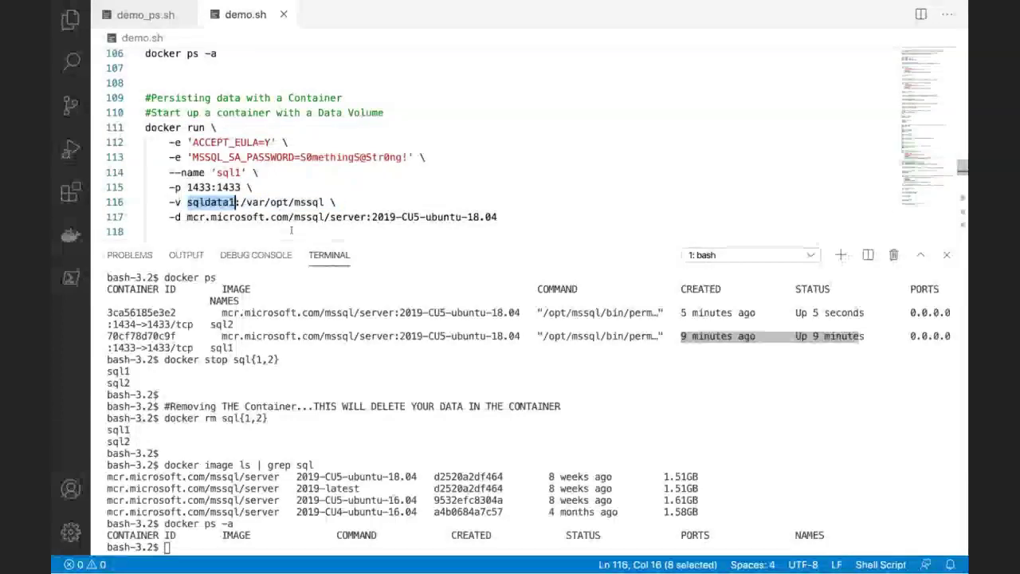
left_click_drag(241, 203, 337, 202)
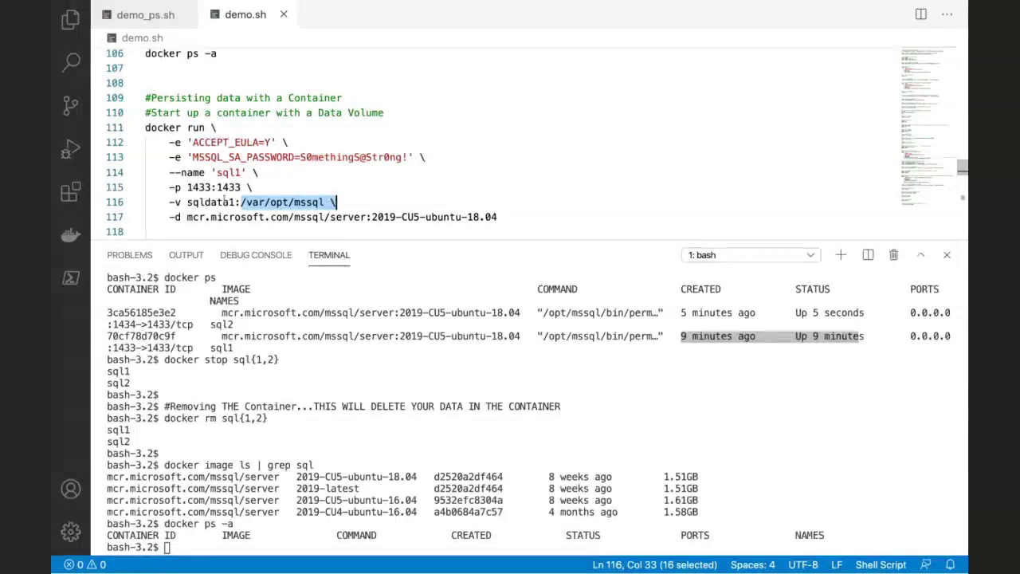
double_click(227, 202)
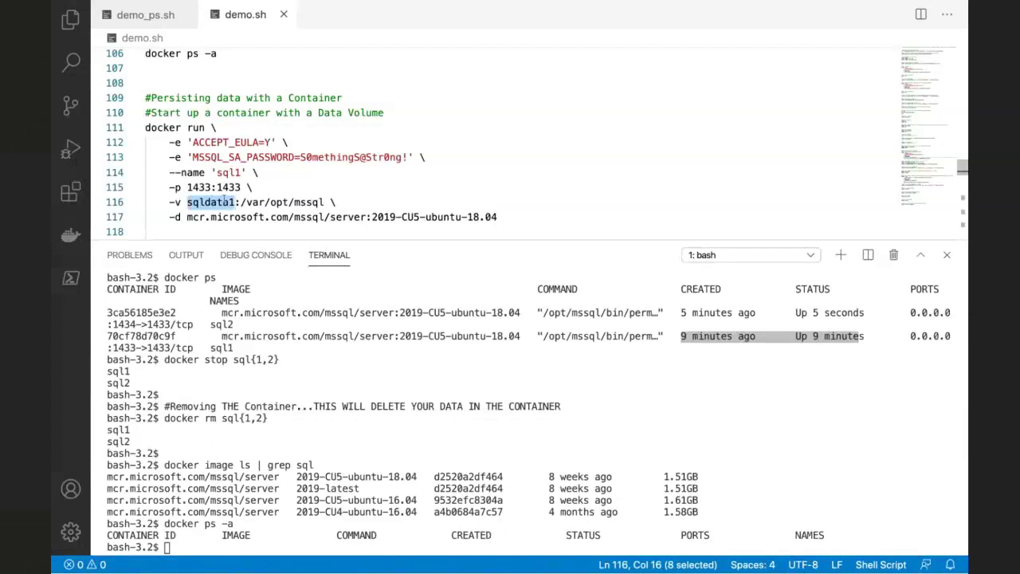
Step: Select the entire docker run command that starts sql1 with the sqldata1 data volume
left_click(188, 186)
left_click(322, 128)
key("Home")
key("shift+Down")
key("shift+Down")
key("shift+Down")
key("shift+Down")
key("shift+Down")
key("shift+Down")
key("shift+Down")
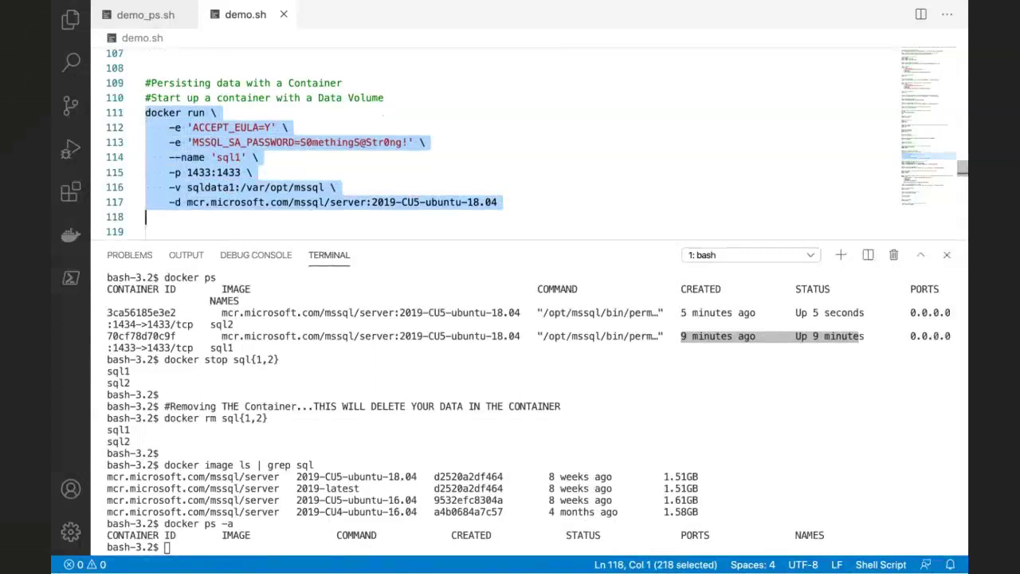
Step: Run the docker run command that starts sql1 with the sqldata1 volume, and copy TestDB1.bak into its /var/opt/mssql/data folder
key("ctrl+shift+r")
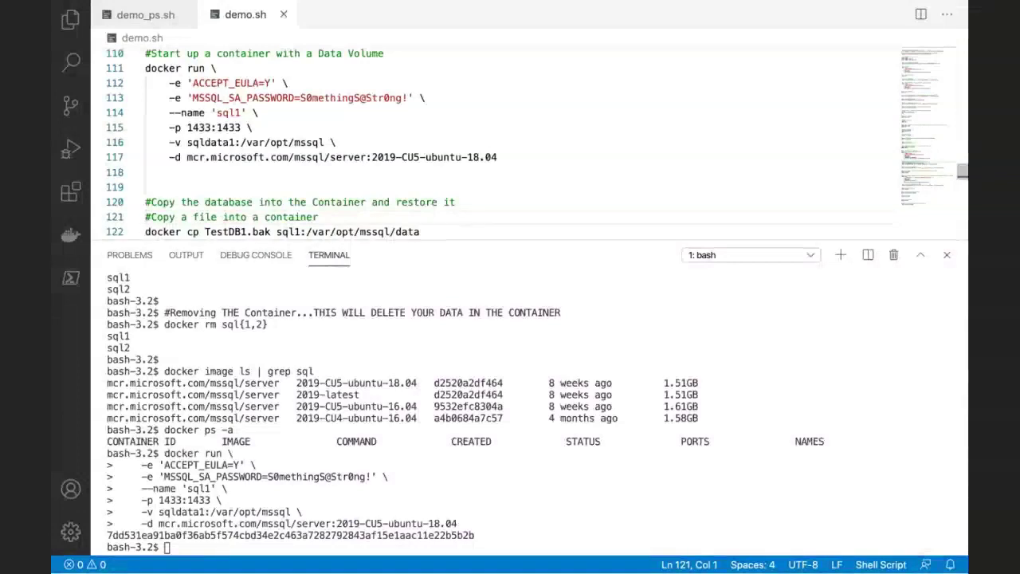
key("Down")
key("shift+Down")
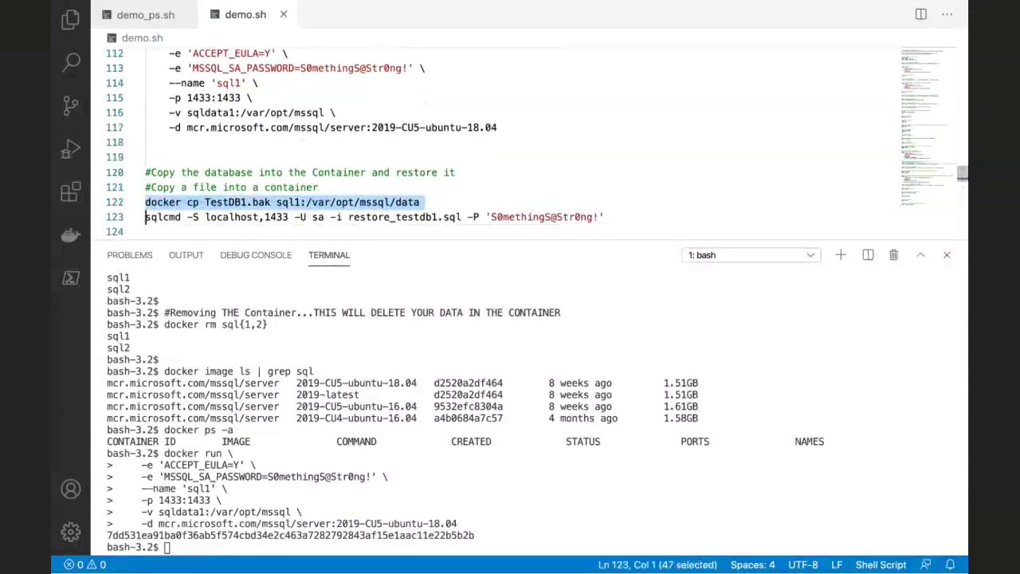
key("F8")
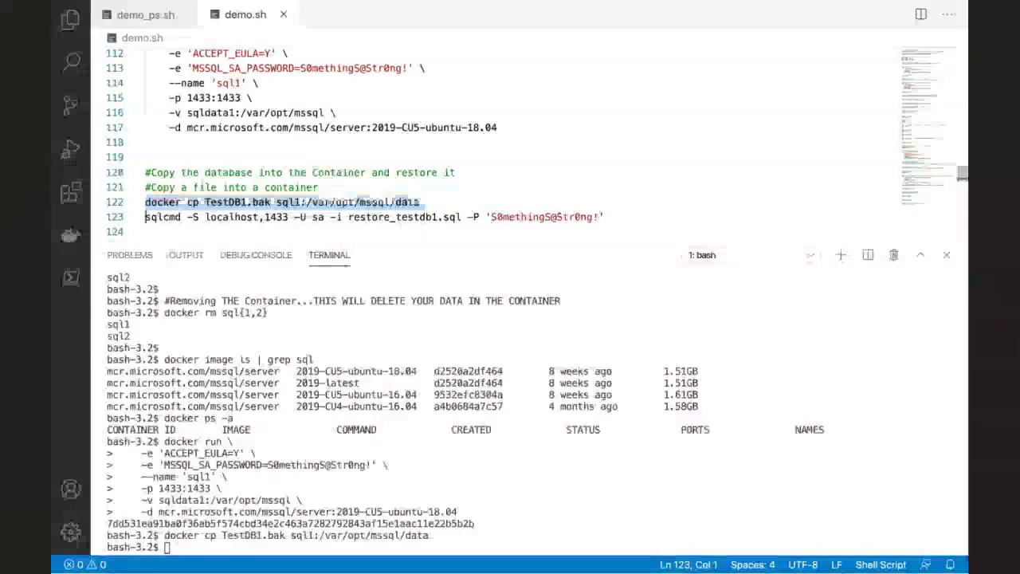
Step: Restore the TestDB1 database by running the sqlcmd line that executes restore_testdb1.sql against localhost,1433
key("Down")
key("Up")
key("shift+Down")
key("ctrl+shift+r")
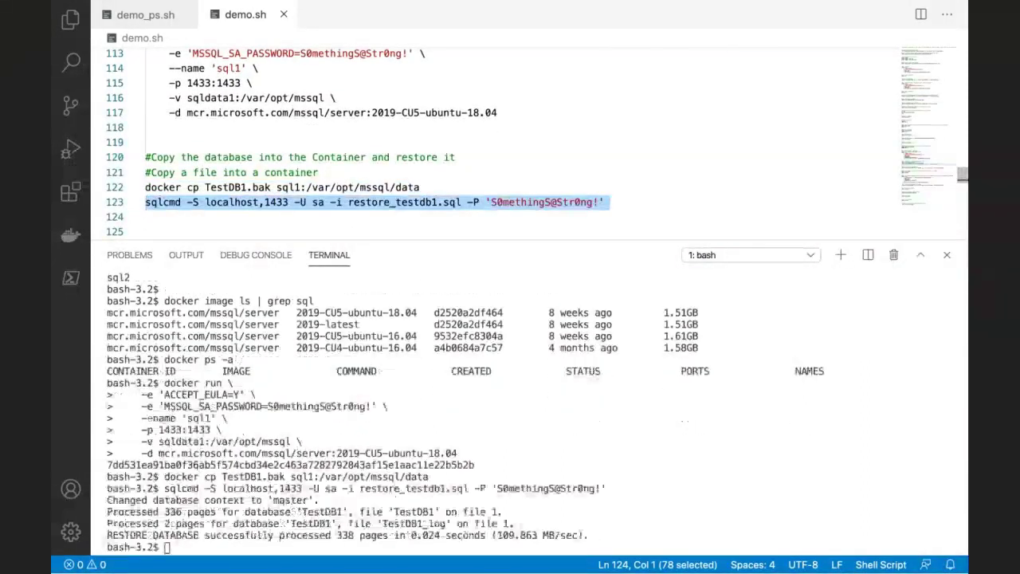
Step: Run the sqlcmd query SELECT name from sys.databases and highlight TestDB1 in its output
scroll(534, 144, "down", 3)
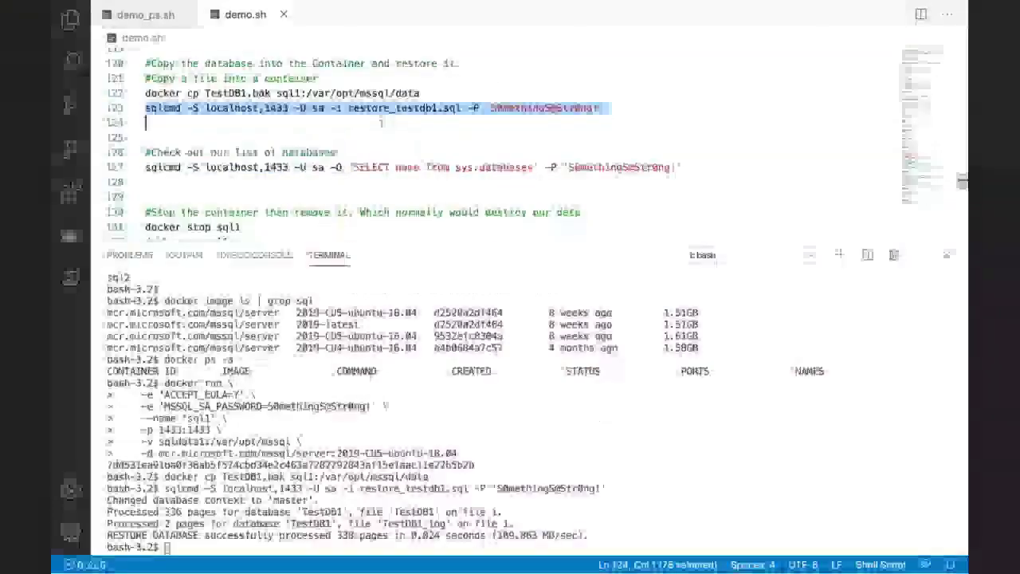
key("Escape")
key("Down")
key("Down")
key("Down")
key("shift+Down")
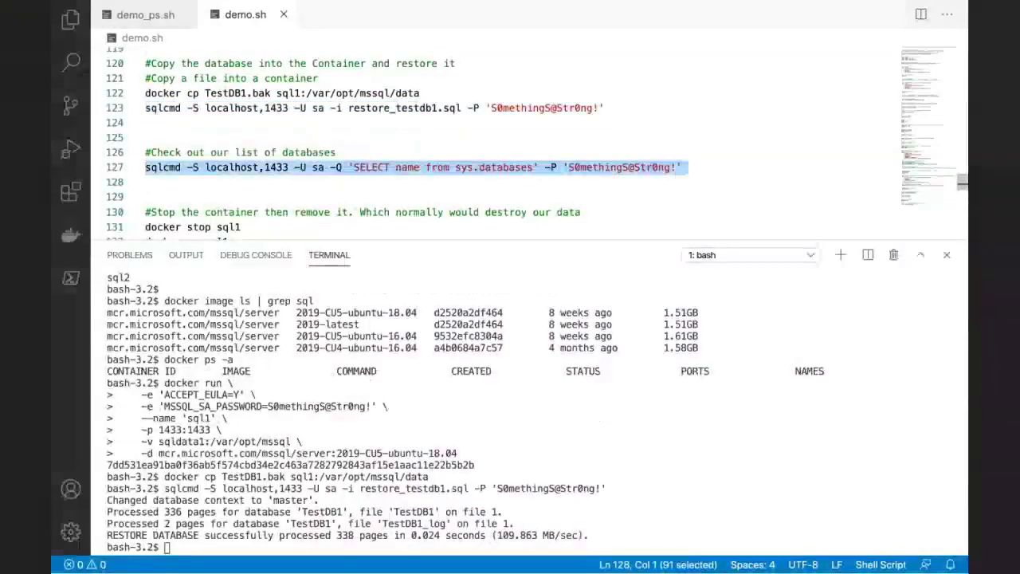
key("F8")
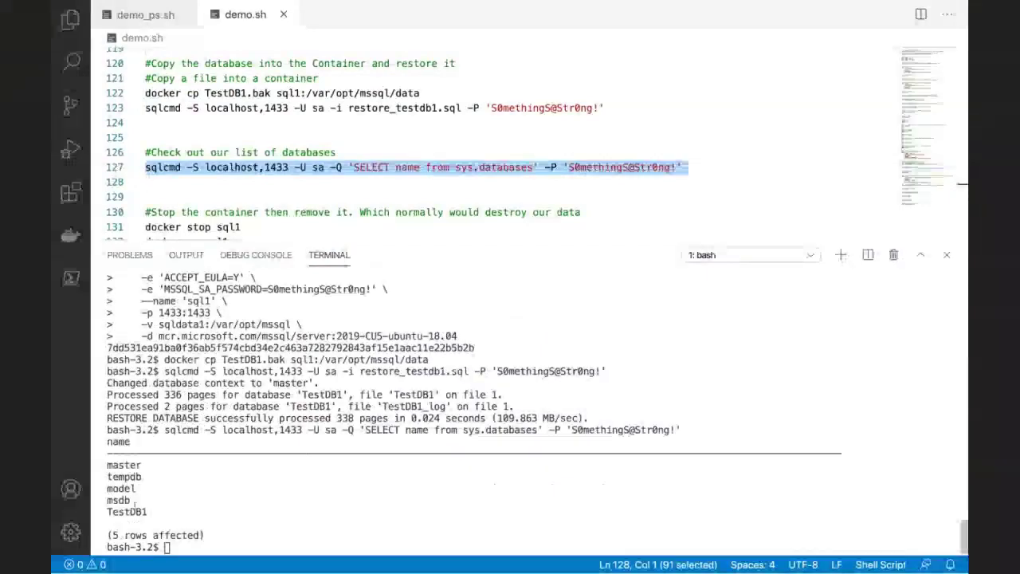
double_click(132, 504)
double_click(130, 510)
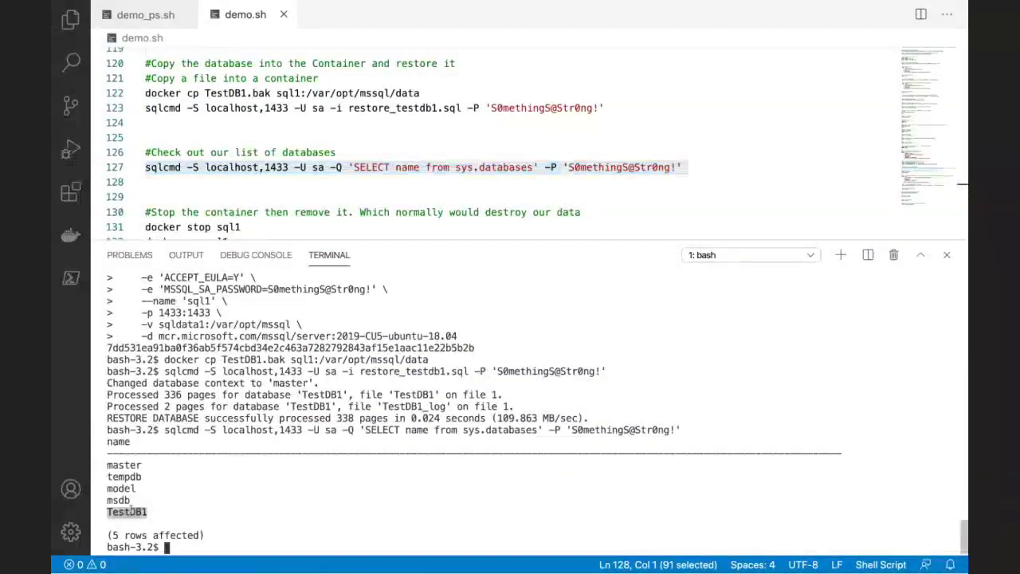
Step: Run the script lines that stop the sql1 container and remove it
scroll(339, 167, "down", 2)
left_click_drag(230, 191, 124, 164)
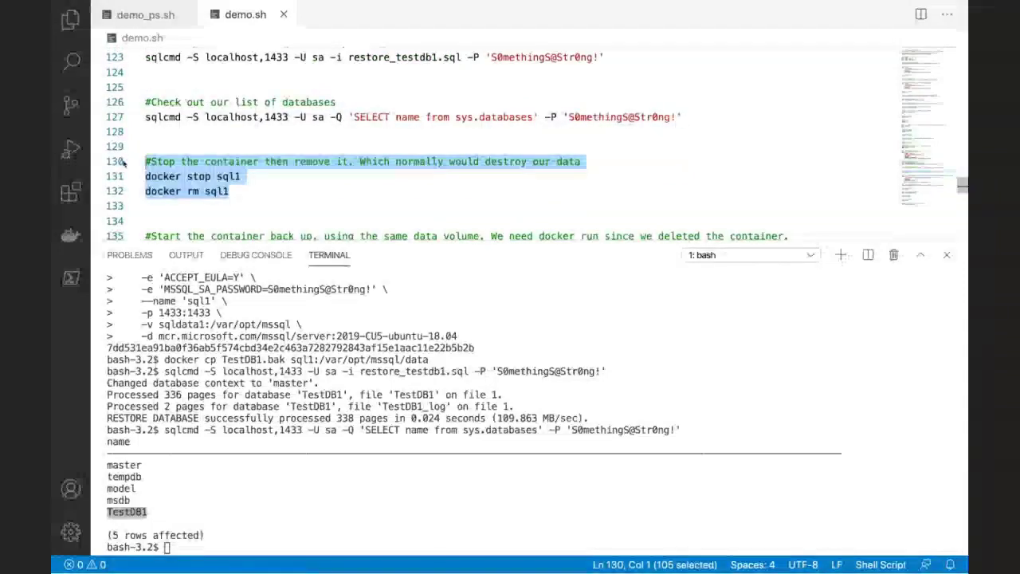
key("ctrl+Return")
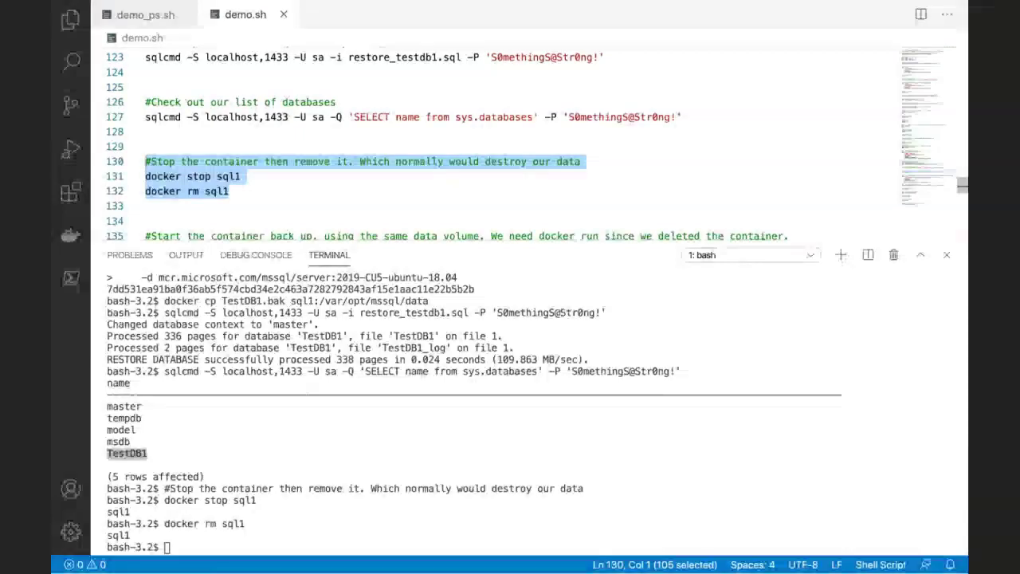
Step: Move the MSSQL_SA_PASSWORD option of the second docker run block onto its own line with a backslash continuation and save demo.sh
key("Down")
key("Down")
key("Down")
key("Down")
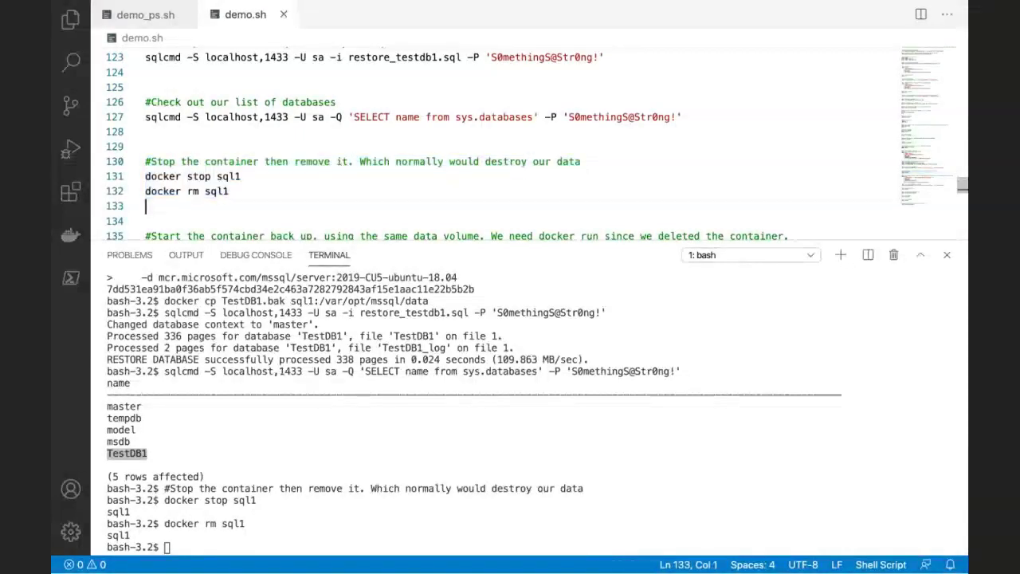
key("Right")
key("Up")
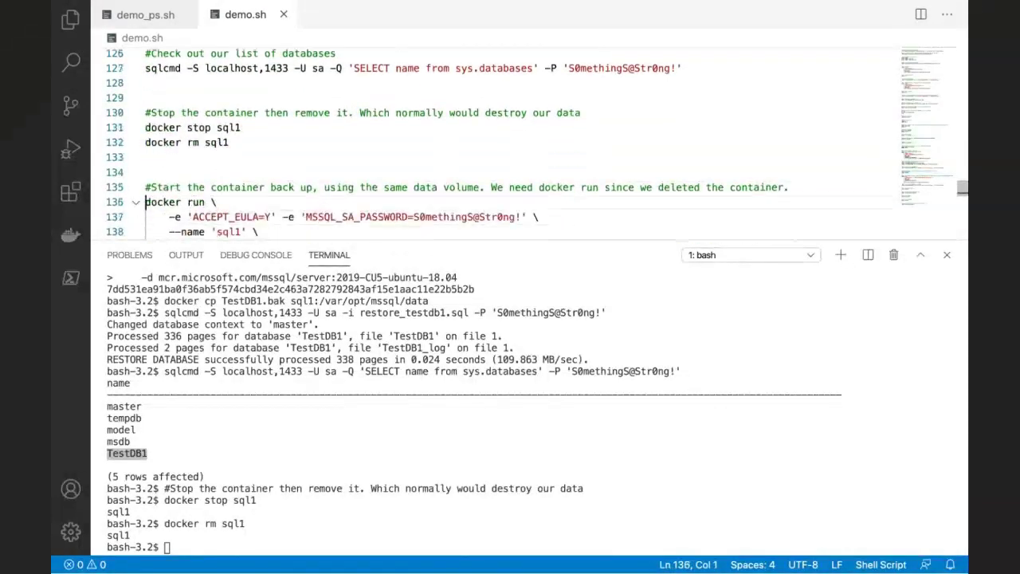
key("shift+Down")
key("shift+Down")
key("shift+Down")
key("shift+Down")
key("shift+Down")
key("shift+Down")
key("shift+Down")
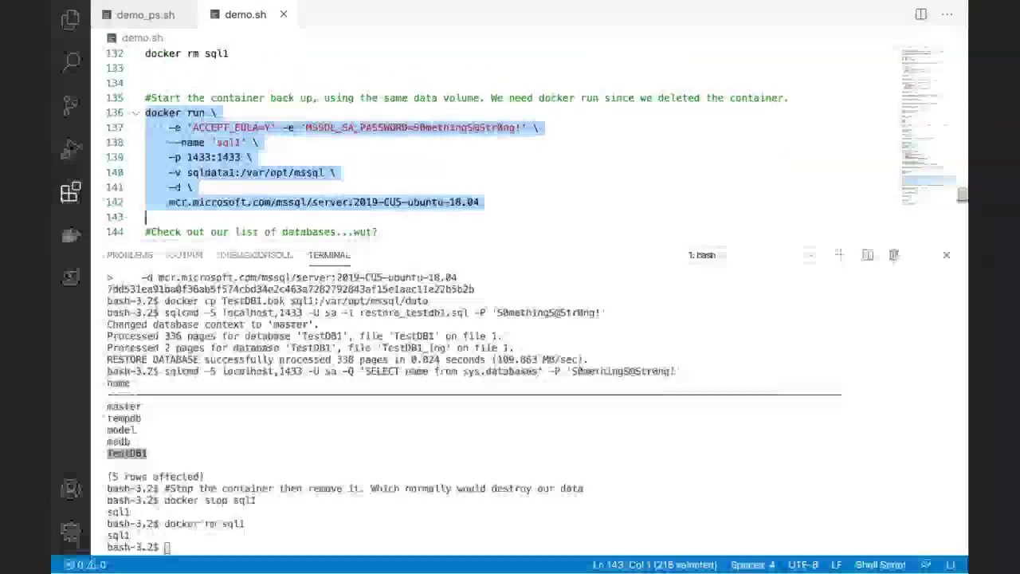
left_click(283, 128)
type("\\")
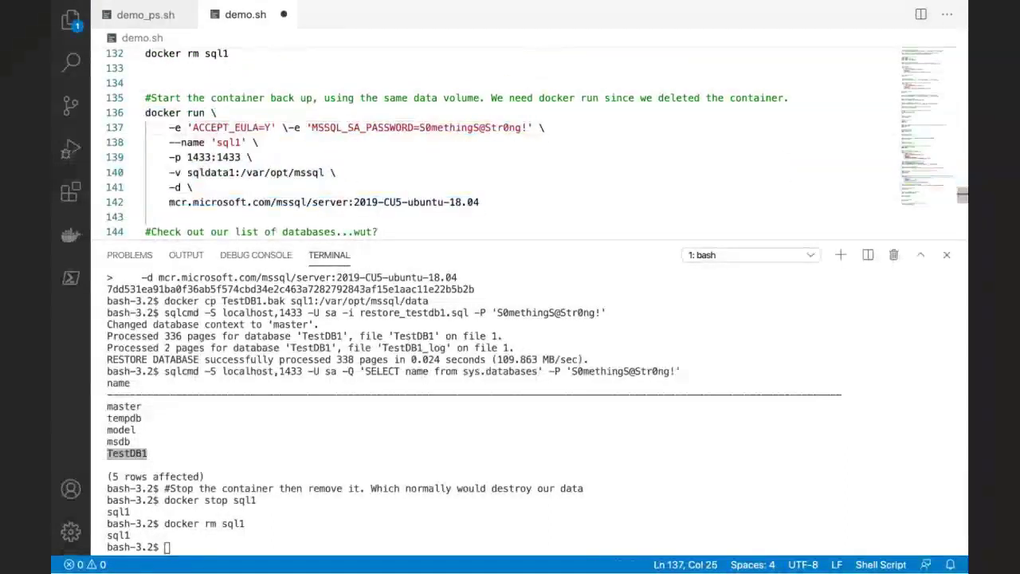
key("Return")
key("super+s")
Step: Run the whole docker run block at line 135 to recreate sql1 on port 1433 with the existing sqldata1 volume
key("Up")
key("Up")
key("Up")
key("Up")
key("Right")
key("shift+Down")
key("shift+Down")
key("shift+Down")
key("shift+Down")
key("shift+Down")
key("shift+Down")
key("shift+Down")
key("shift+Down")
key("shift+Down")
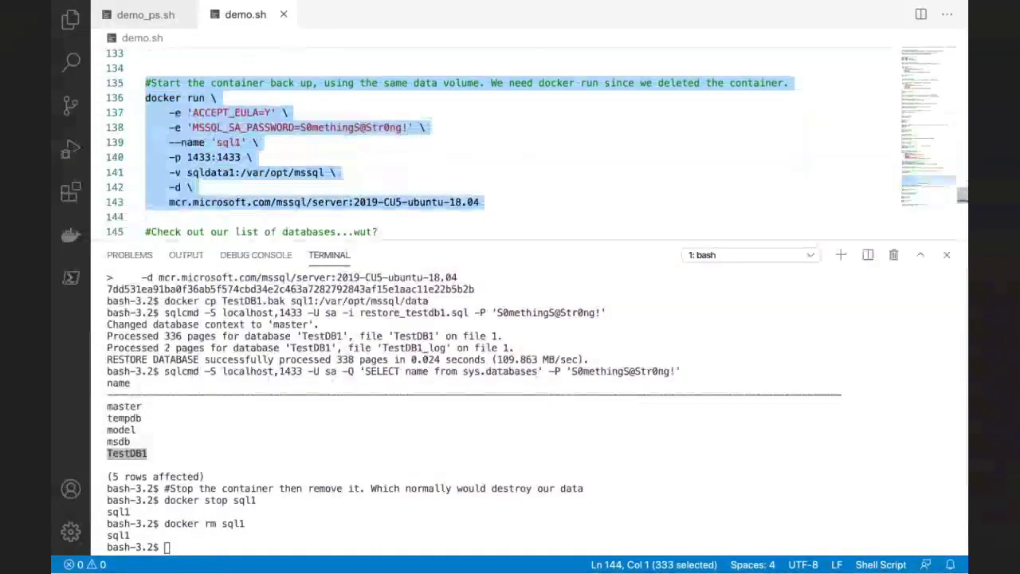
key("ctrl+Return")
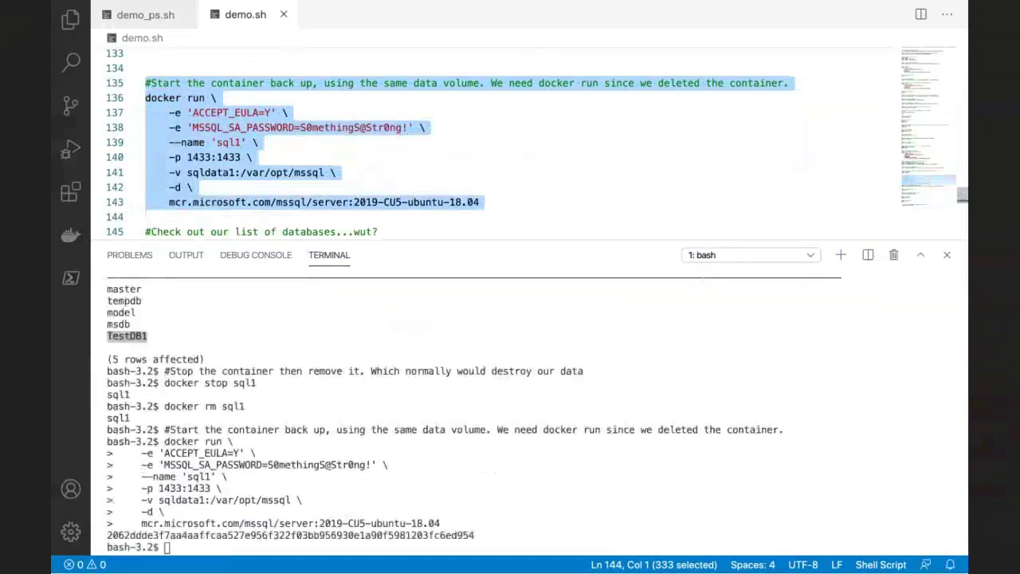
Step: Highlight the 1433:1433 port mapping and the sqldata1:/var/opt/mssql volume option in the docker run block
double_click(227, 157)
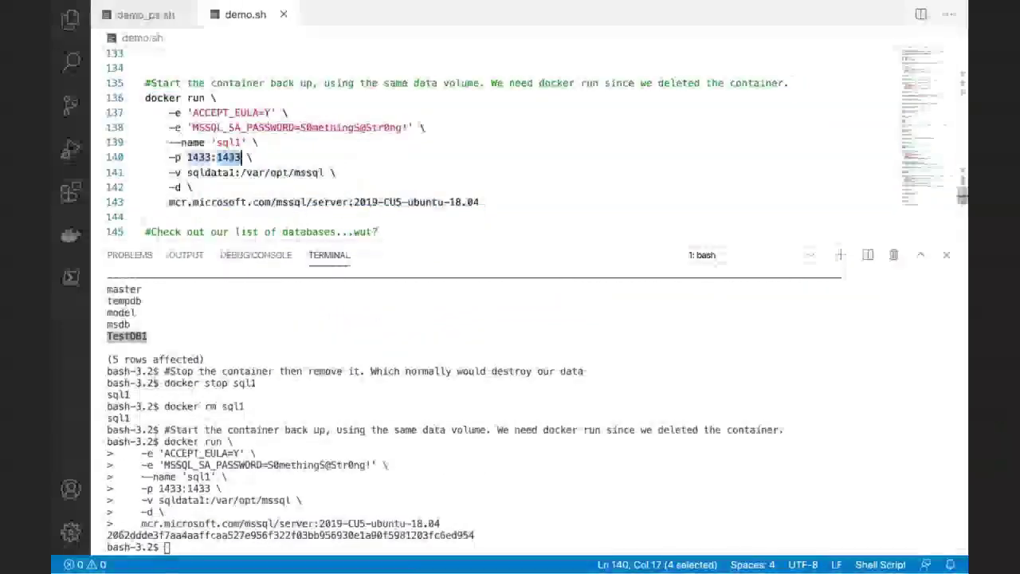
double_click(199, 173)
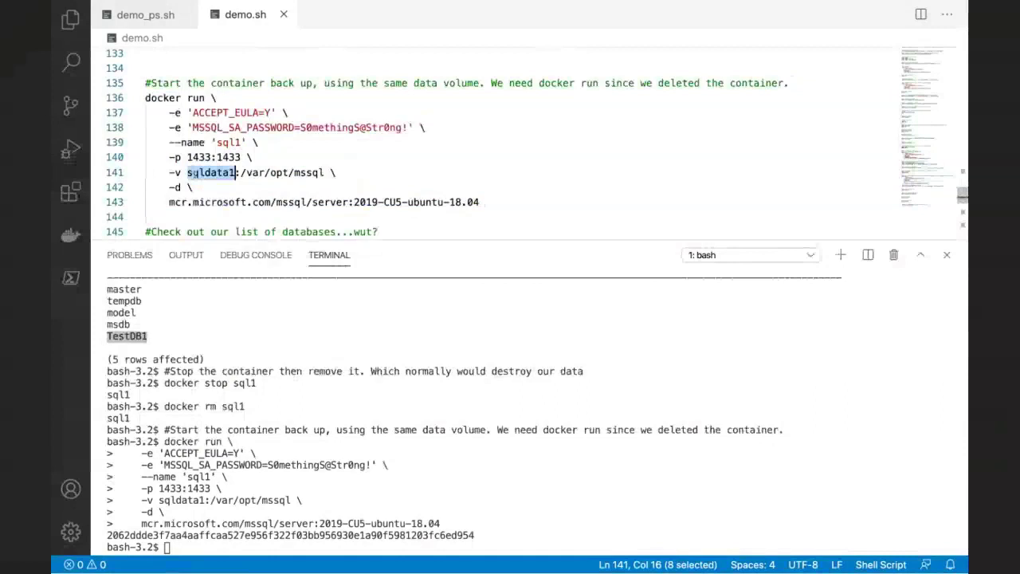
triple_click(196, 173)
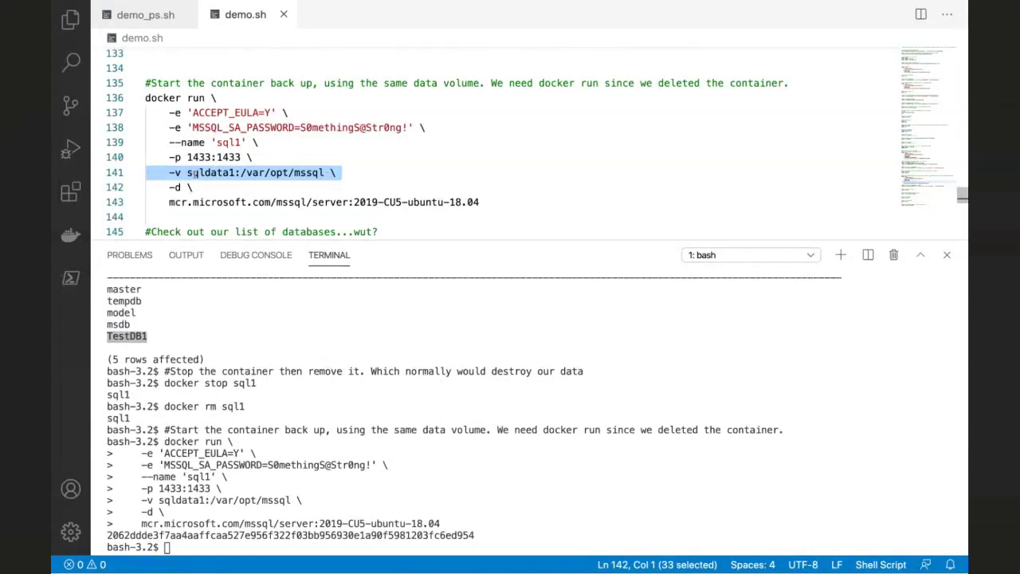
Step: Query the database names in the recreated sql1 container and highlight the returned list
scroll(196, 174, "down", 2)
triple_click(234, 173)
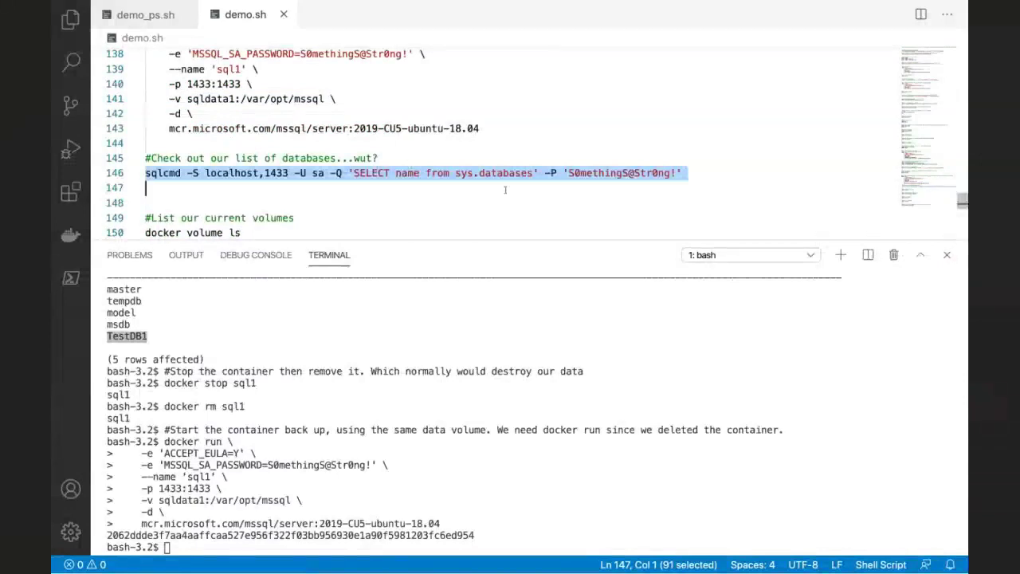
key("ctrl+Return")
left_click_drag(164, 523, 75, 466)
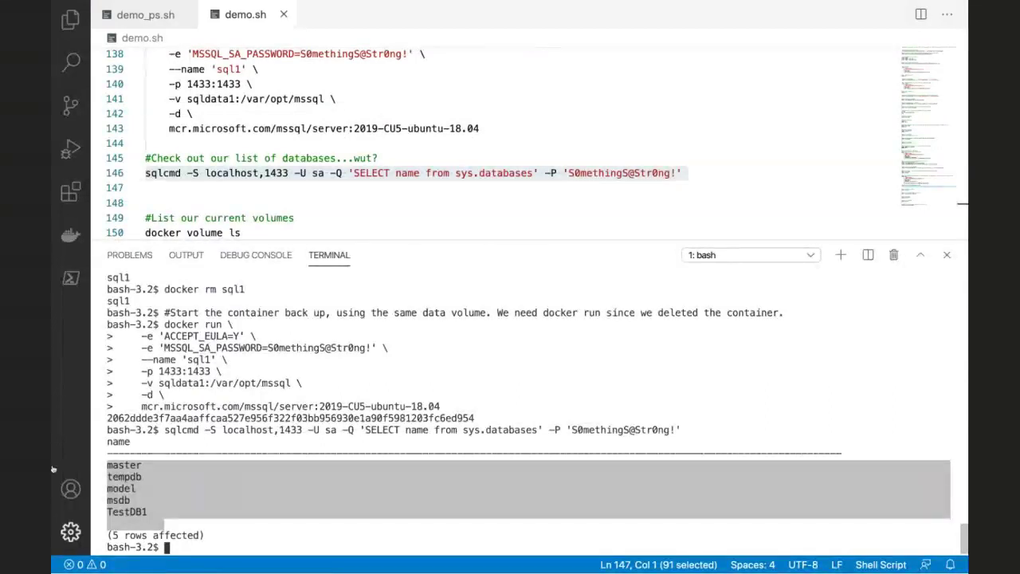
Step: Try changing the image tag in the docker run block to 2019-CU6-ubuntu-18.04, and undo the edit
left_click(402, 134)
key("shift+Left")
type("6")
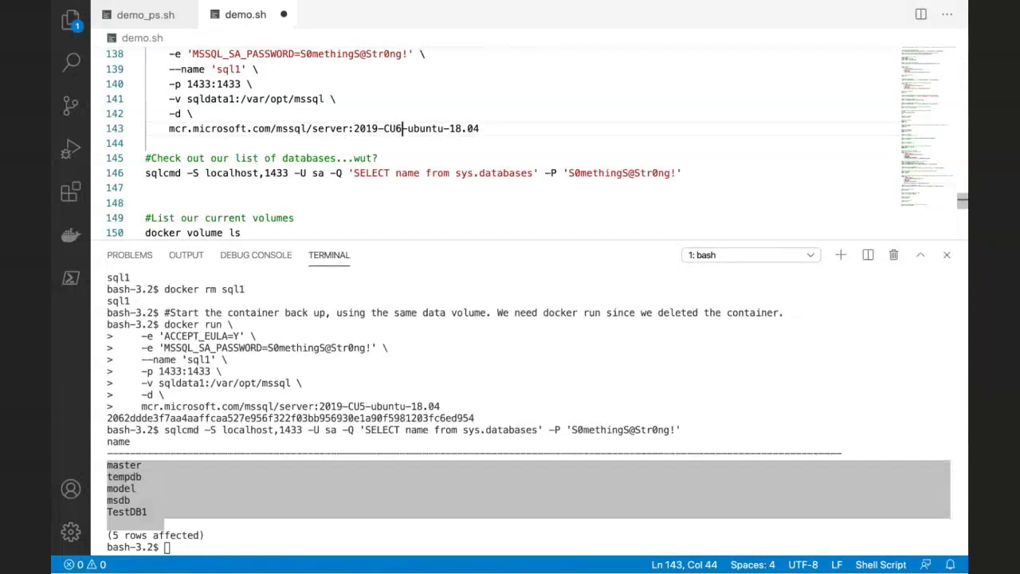
key("super+z")
left_click(401, 187)
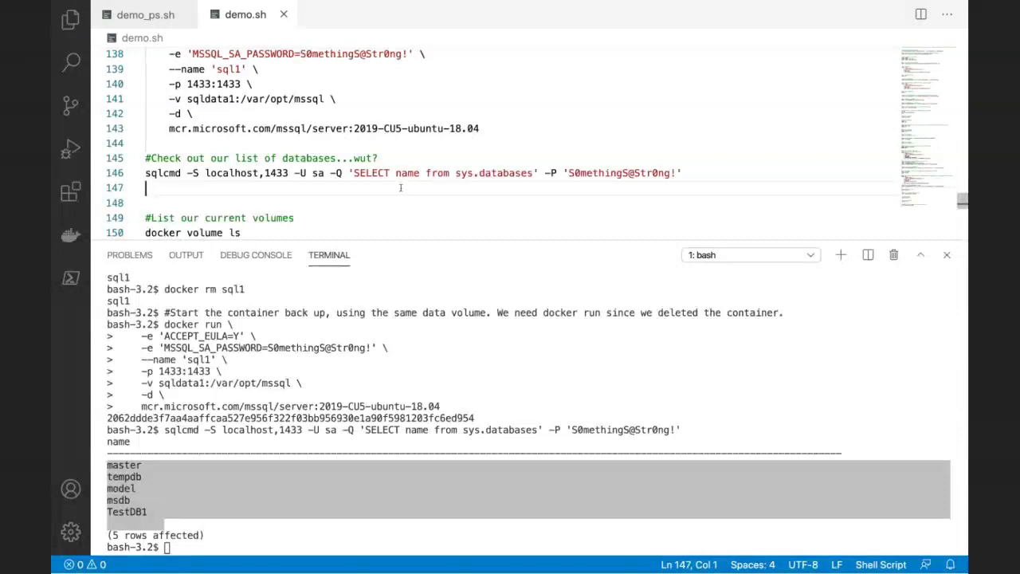
Step: Highlight the two environment variable options and the full volume option line in the docker run block
scroll(401, 188, "up", 2)
left_click_drag(427, 108, 157, 93)
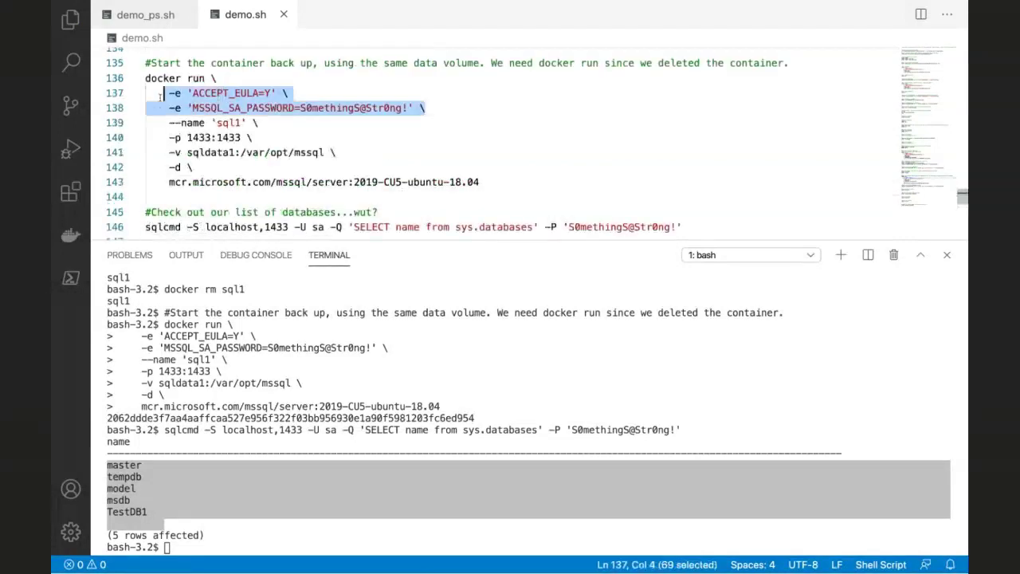
left_click_drag(347, 159, 145, 152)
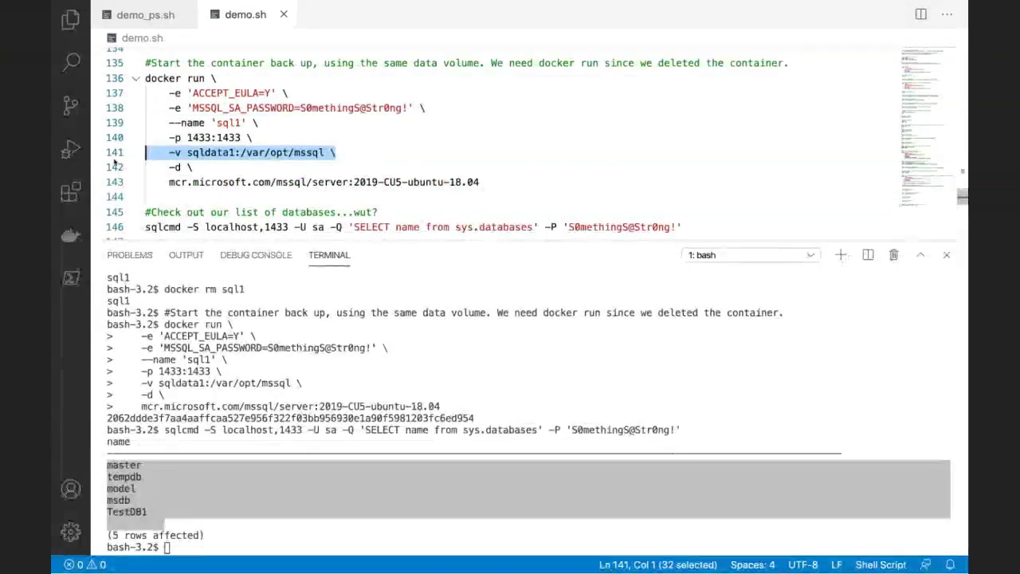
Step: List the current Docker volumes with docker volume ls
scroll(222, 208, "down", 2)
left_click_drag(145, 216, 114, 186)
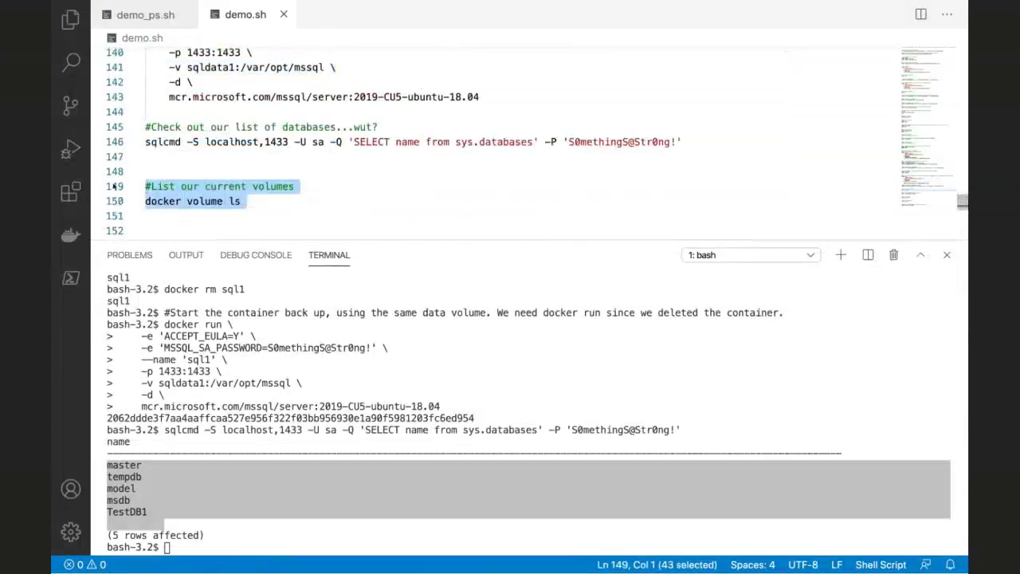
key("F8")
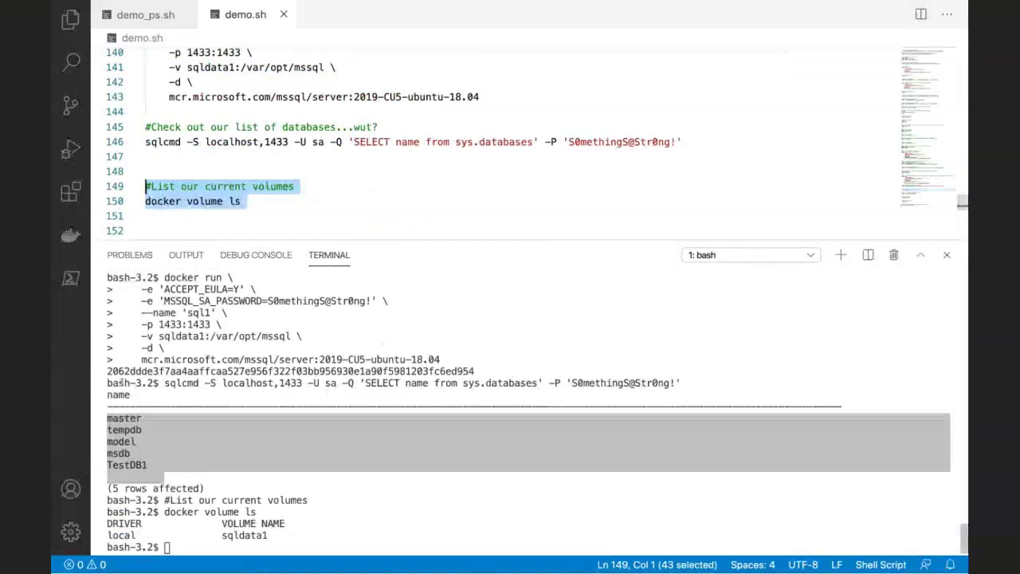
Step: Inspect the sqldata1 volume with docker volume inspect and highlight its mountpoint path
scroll(184, 176, "down", 2)
left_click_drag(150, 188, 137, 162)
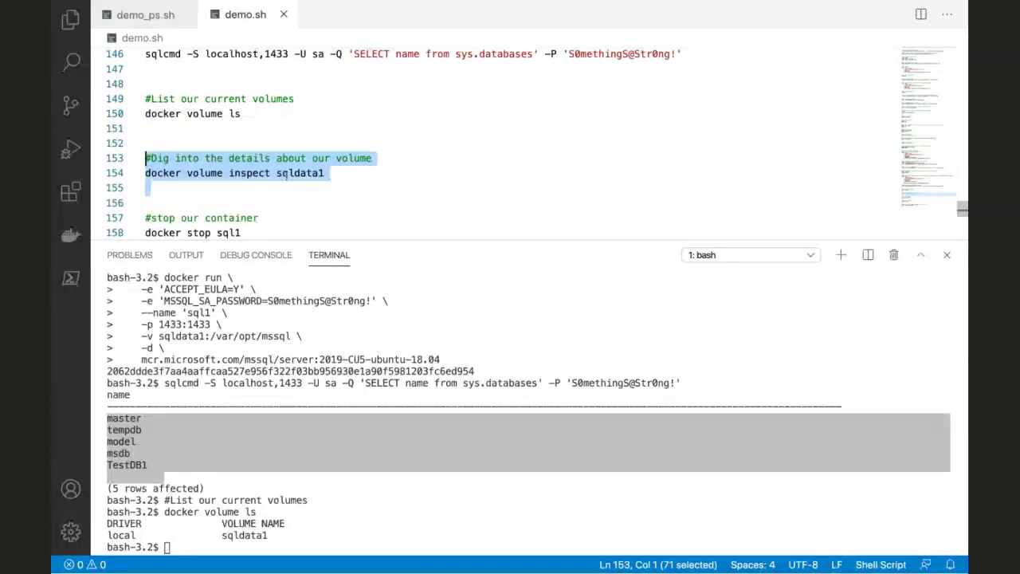
key("F8")
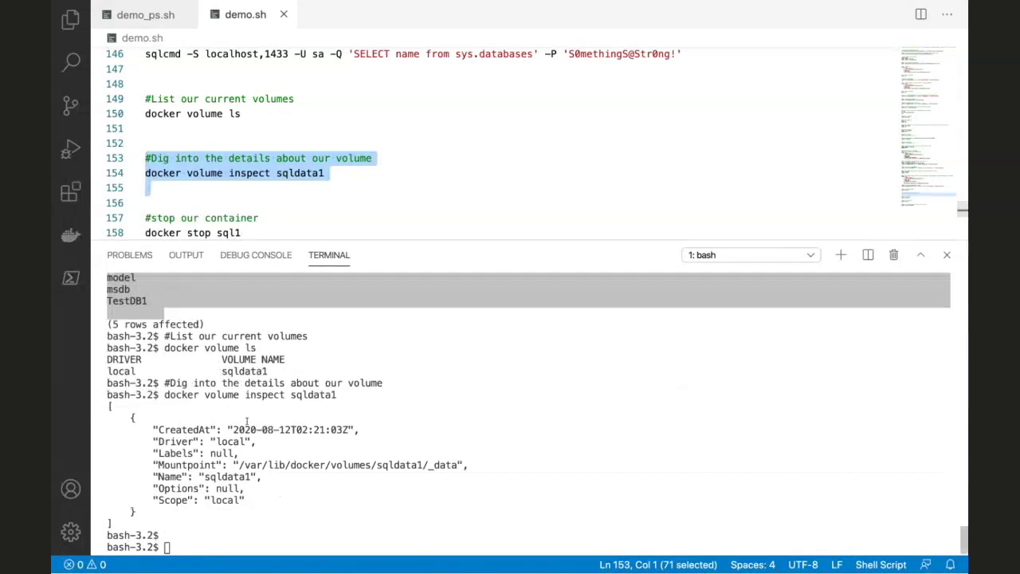
left_click_drag(239, 465, 459, 465)
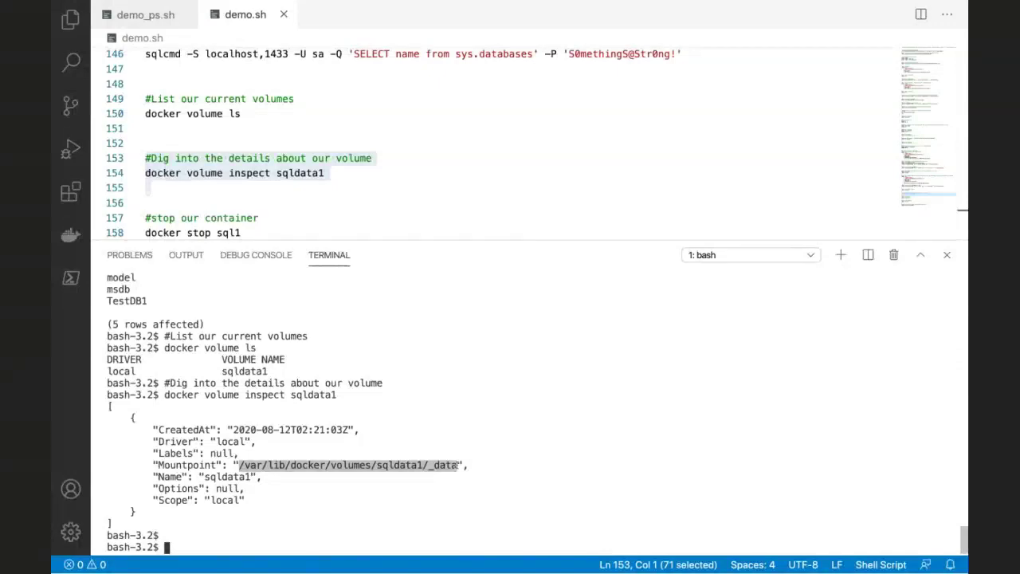
left_click(363, 189)
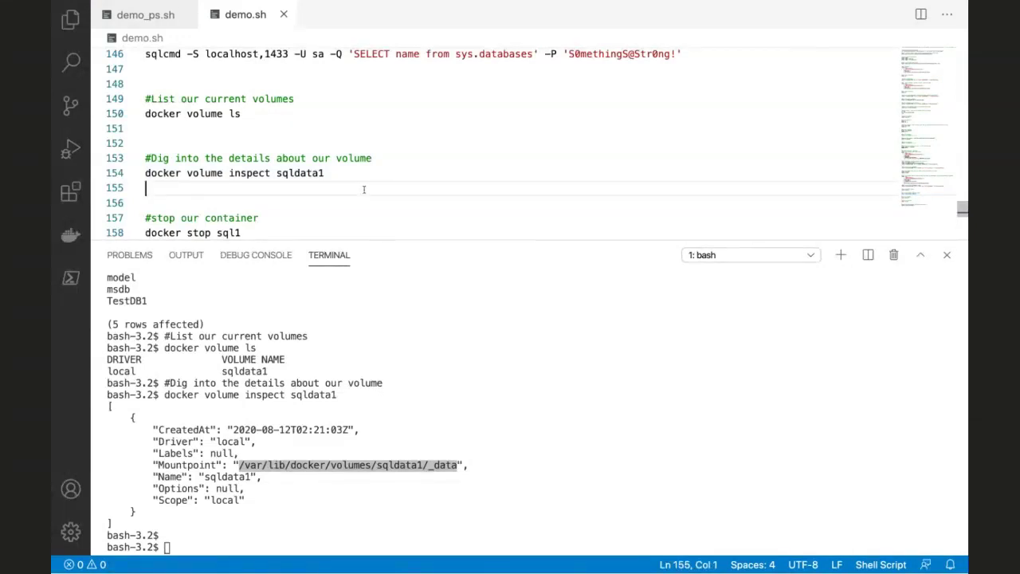
Step: Stop the recreated sql1 container with docker stop, and delete it with docker rm
scroll(363, 188, "down", 2)
left_click_drag(296, 221, 145, 145)
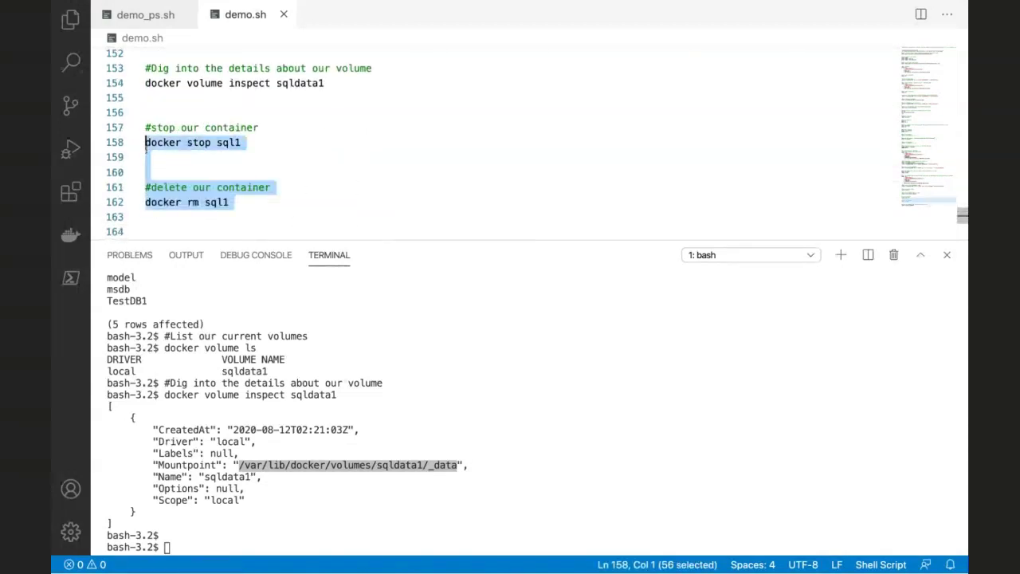
triple_click(177, 143)
key("ctrl+Return")
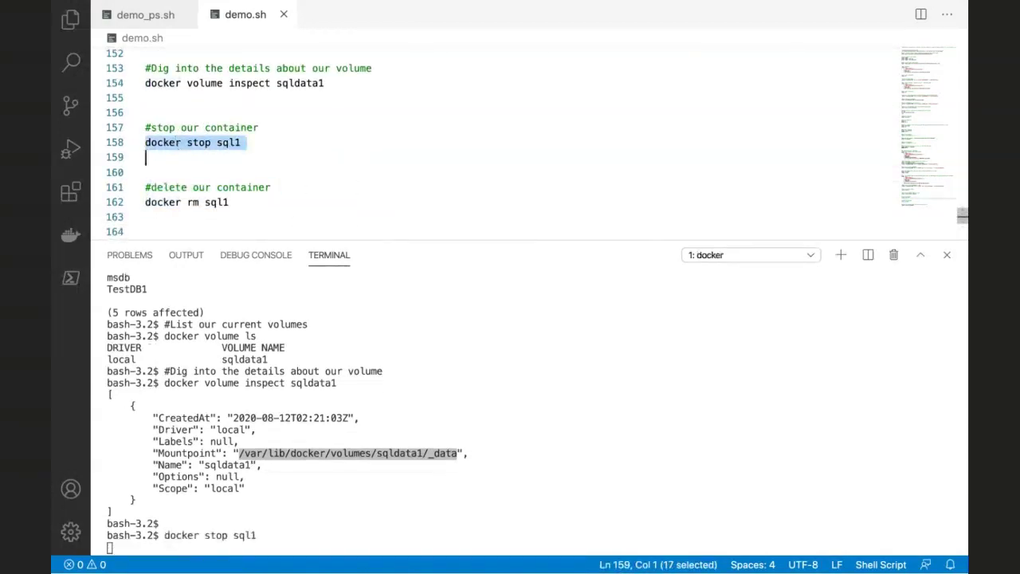
key("Down")
key("Down")
key("Down")
key("shift+Down")
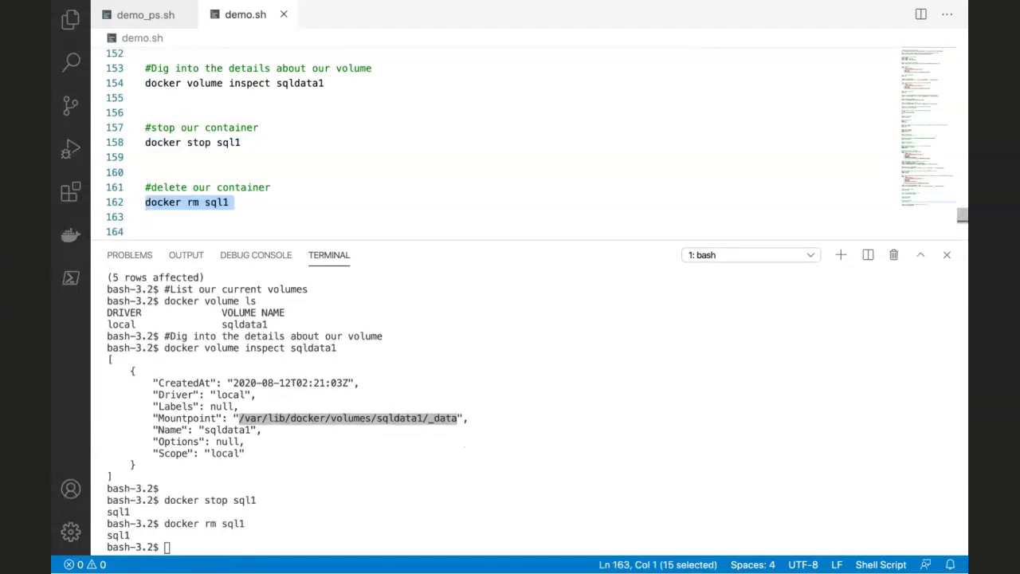
Step: Delete the sqldata1 volume by running the script's docker volume rm command
scroll(153, 140, "down", 5)
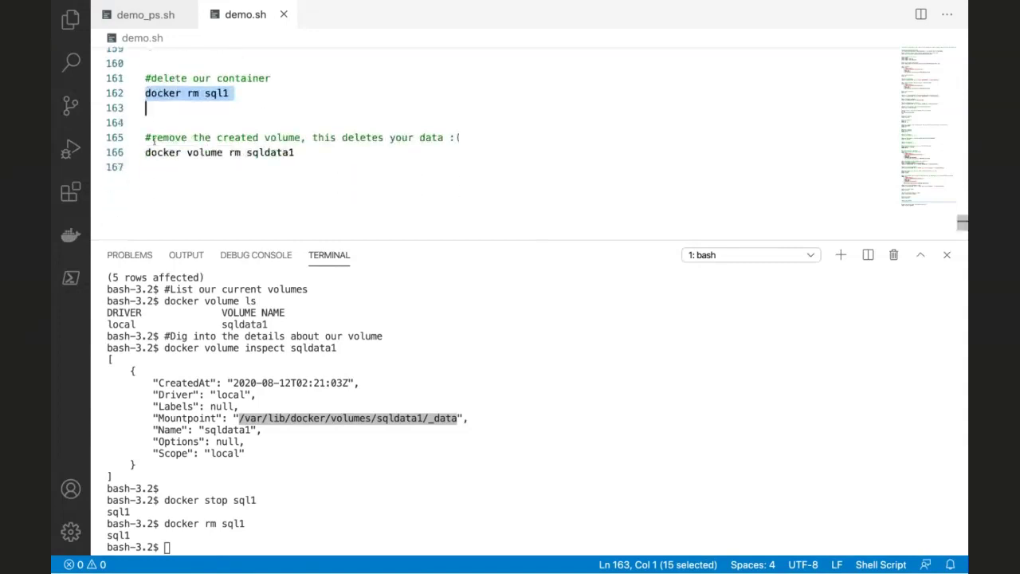
triple_click(149, 152)
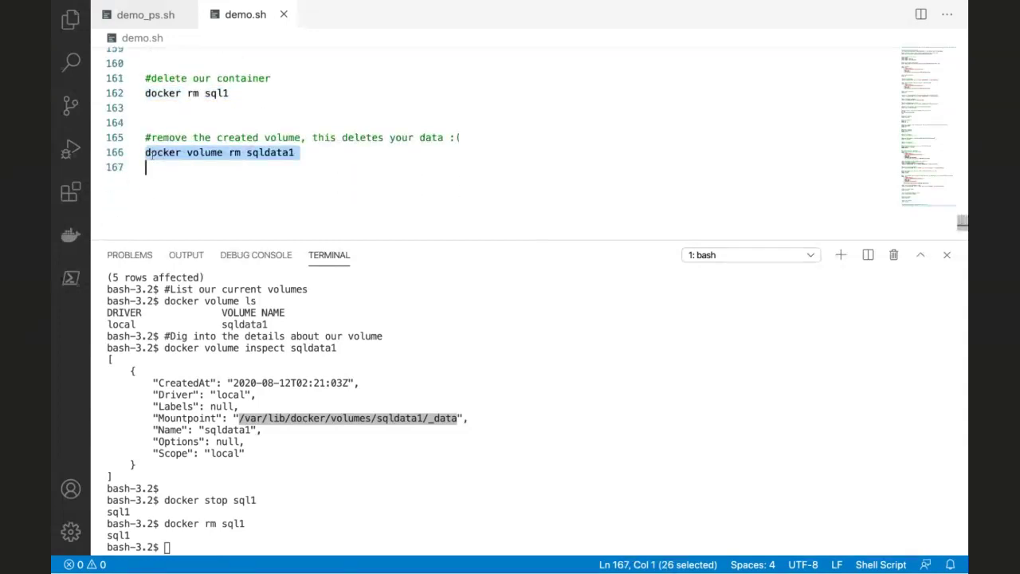
key("F8")
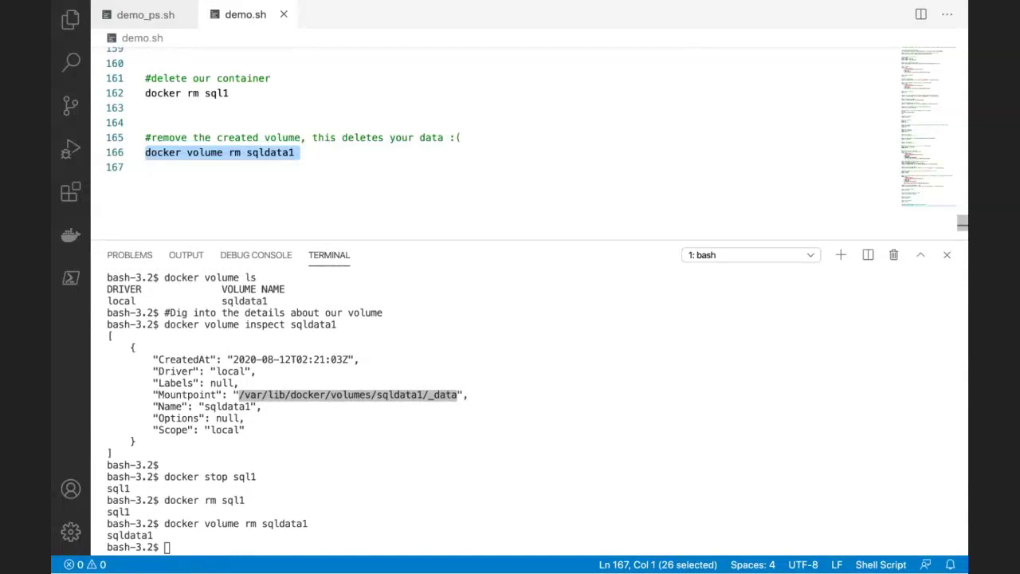
Step: Switch to the demo_ps.sh script and place the cursor on its first line
left_click(145, 14)
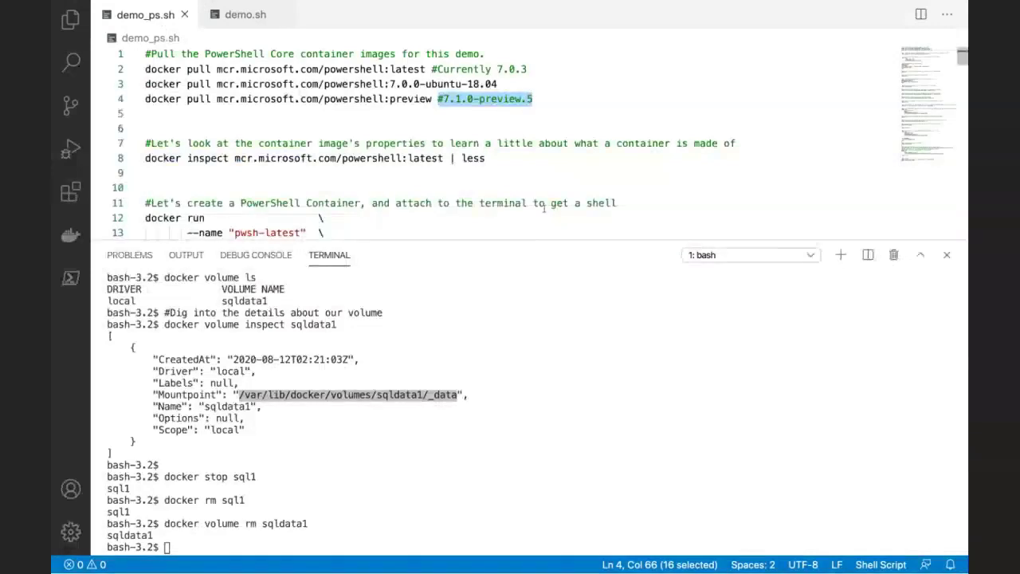
left_click(564, 109)
key("Up")
key("Up")
key("Up")
key("Up")
key("Up")
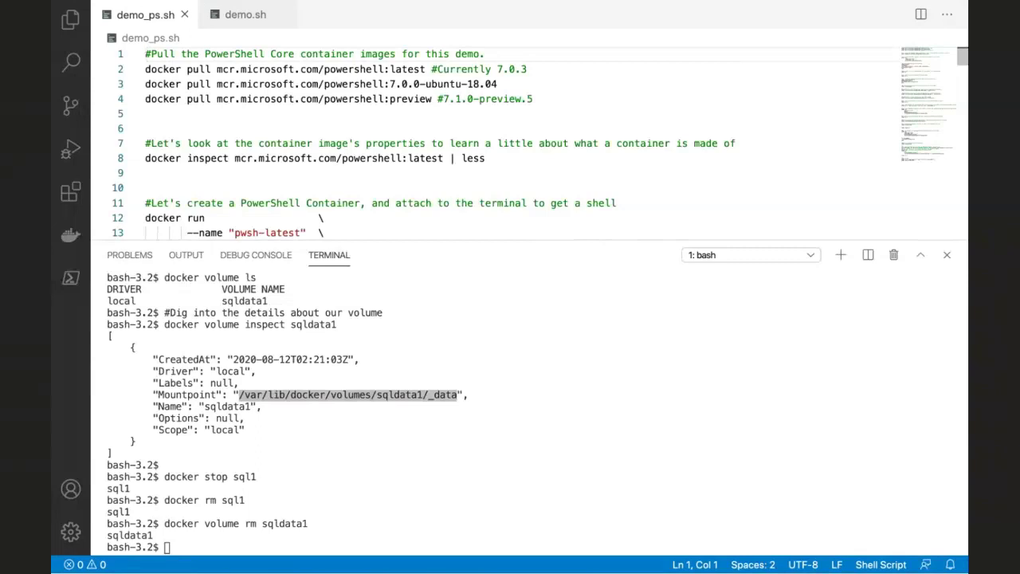
Step: Indent the version comments after the latest and preview docker pull commands so they line up, and save the script
left_click(146, 69)
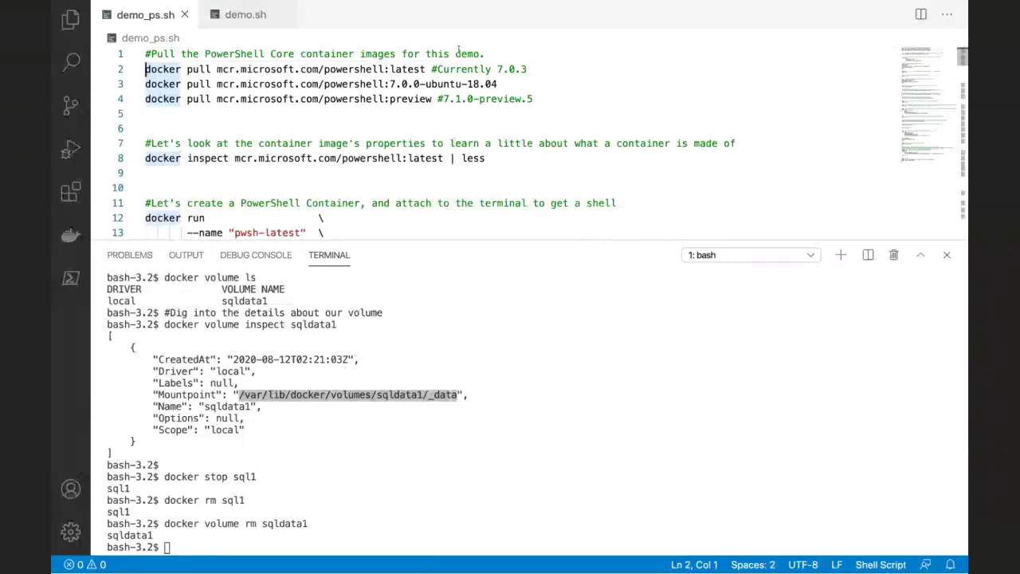
left_click(432, 70)
key("Tab")
key("Tab")
left_click(437, 99)
key("Tab")
key("Tab")
key("super+s")
key("Up")
key("Up")
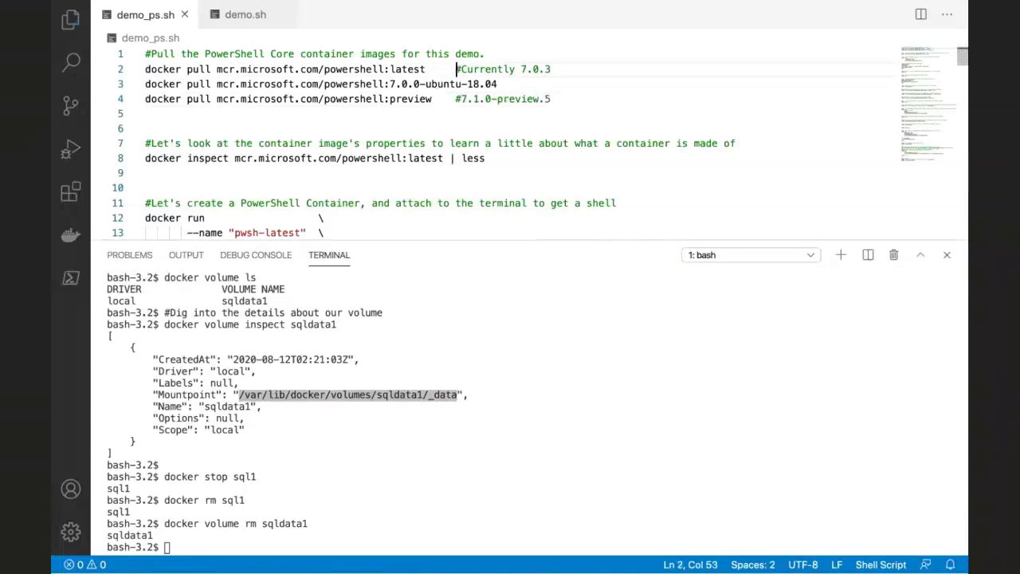
Step: Highlight the powershell:latest pull command and the powershell:7.0.0-ubuntu-18.04 image name in the script
key("Up")
key("Down")
key("Home")
key("shift+Down")
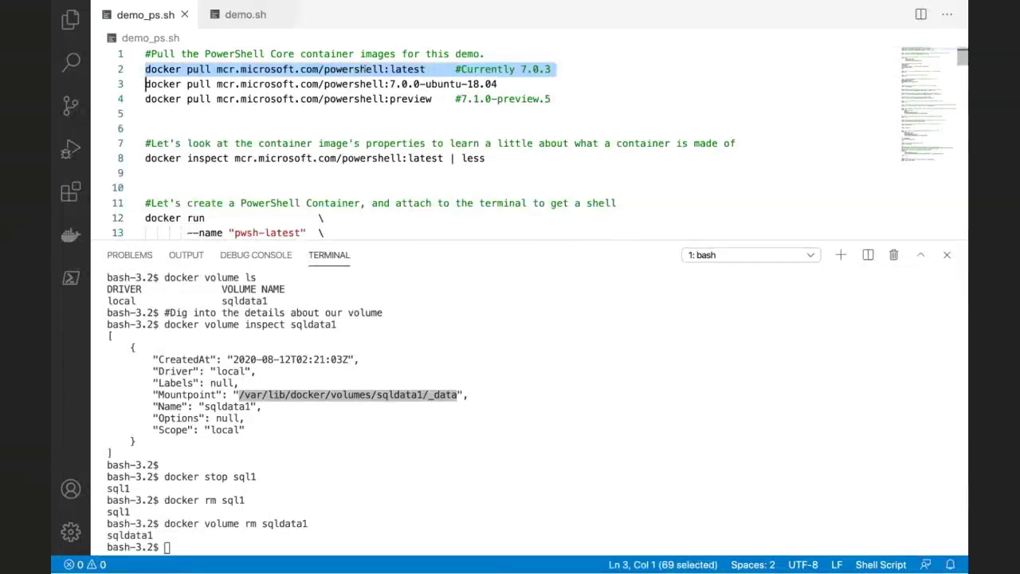
double_click(363, 69)
left_click(424, 69, "shift")
double_click(372, 85)
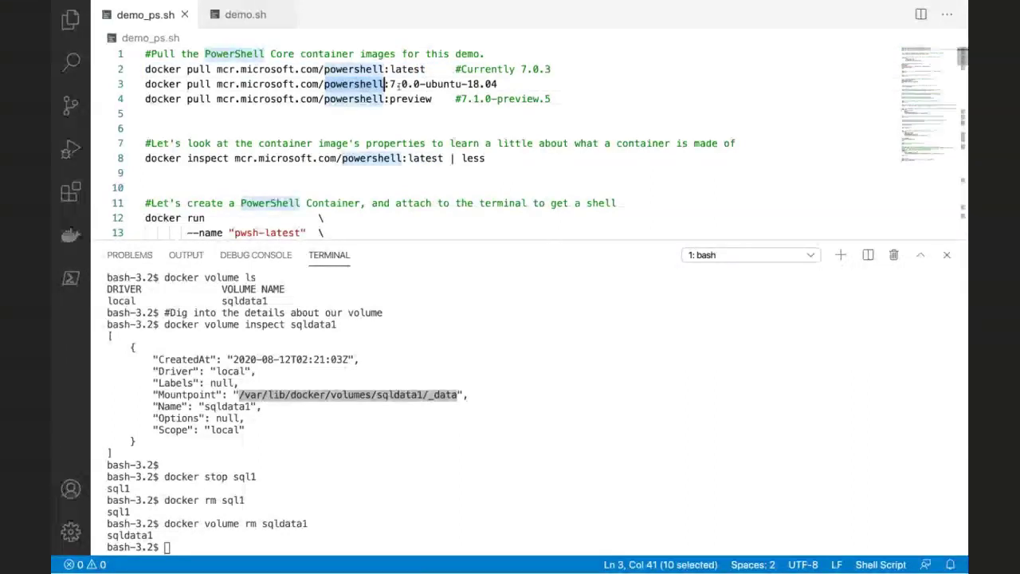
left_click(423, 83, "shift")
left_click(525, 83, "shift")
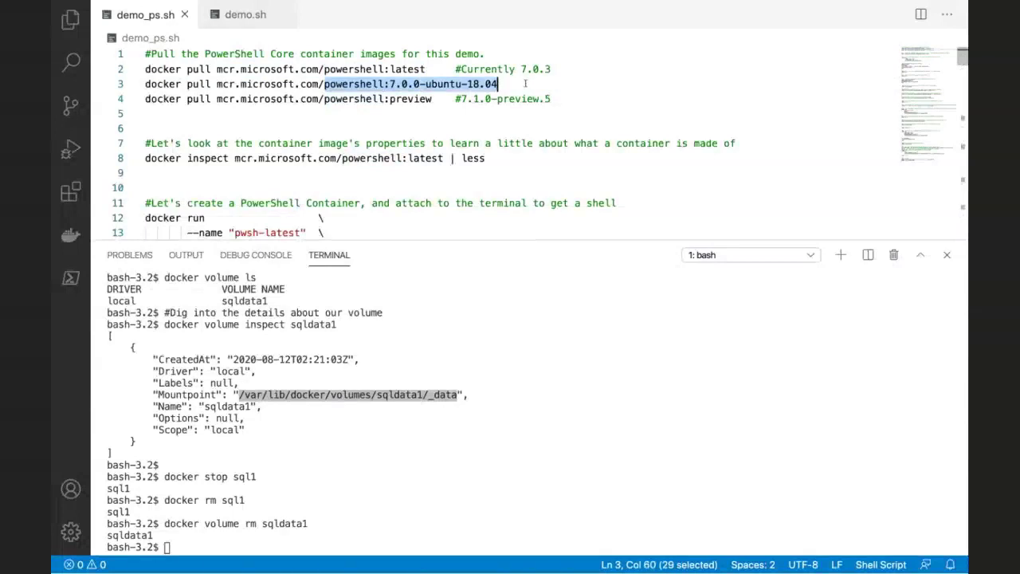
Step: Pull the latest, 7.0.0-ubuntu-18.04 and preview PowerShell images by running the three docker pull commands together
left_click(553, 54)
left_click(145, 69)
left_click(145, 113, "shift")
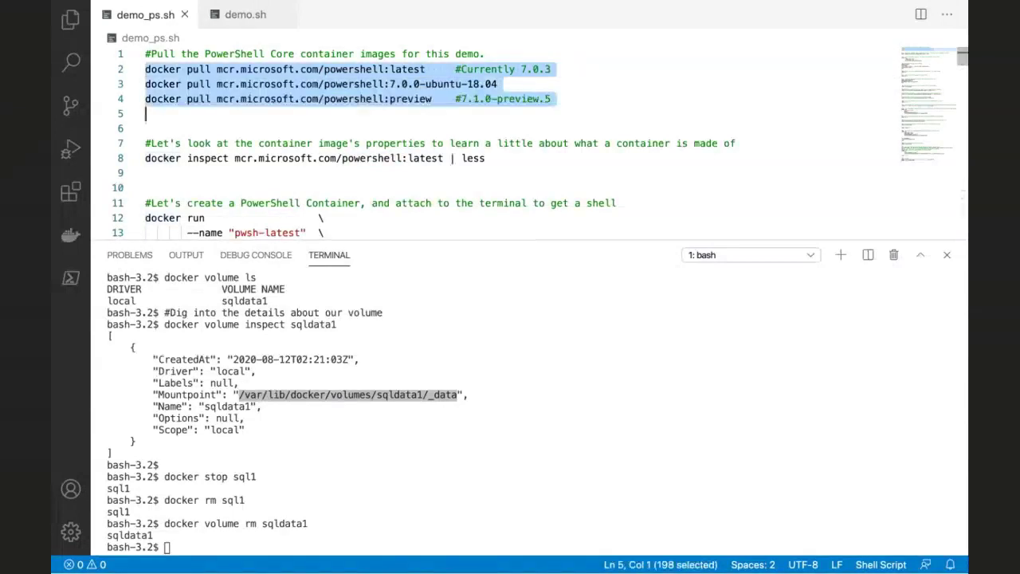
key("F8")
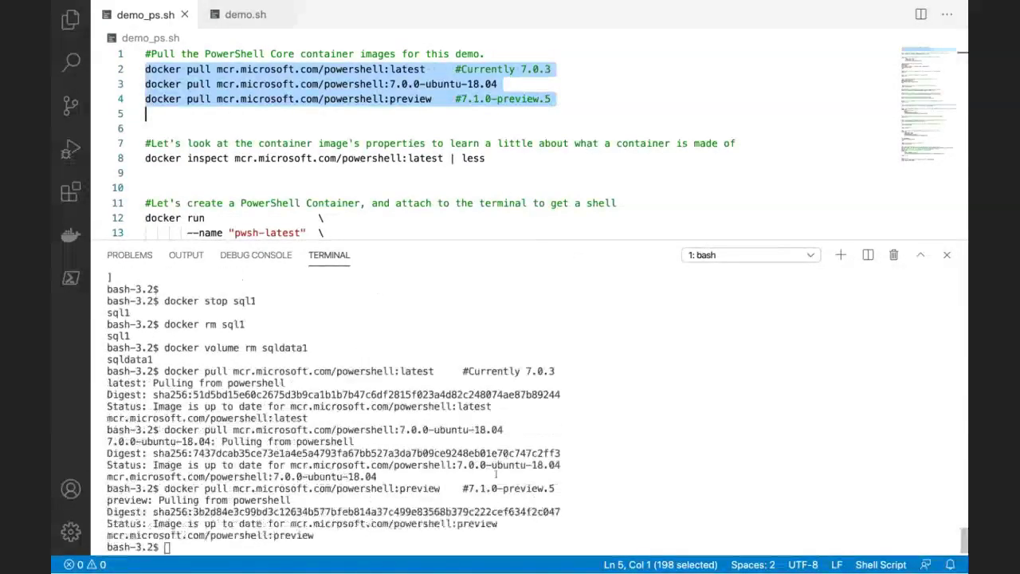
Step: List the local images with docker images and highlight the sizes of mssql/server:2019-latest and powershell:latest
left_click_drag(496, 511, 316, 535)
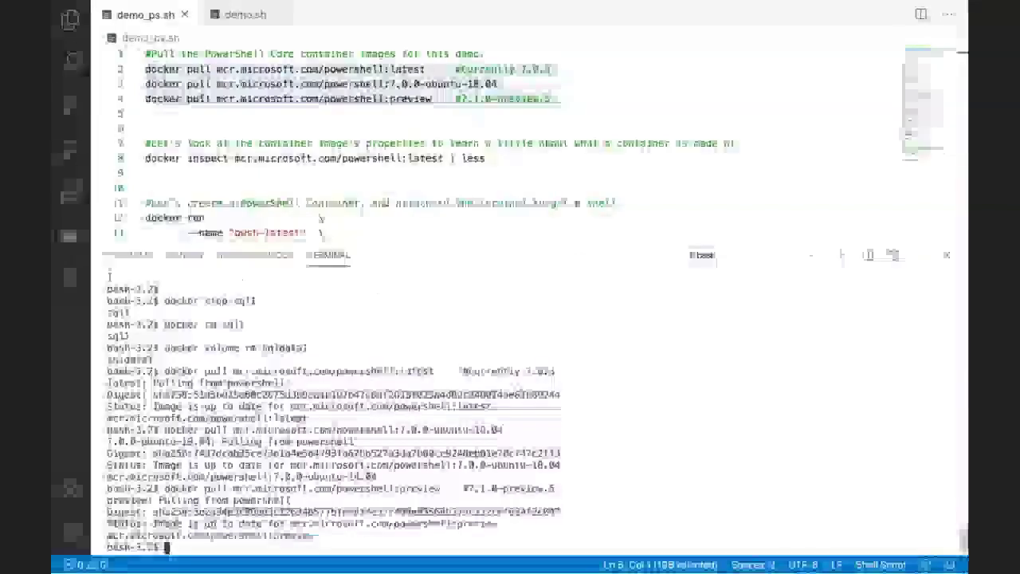
left_click(315, 535)
type("docker images")
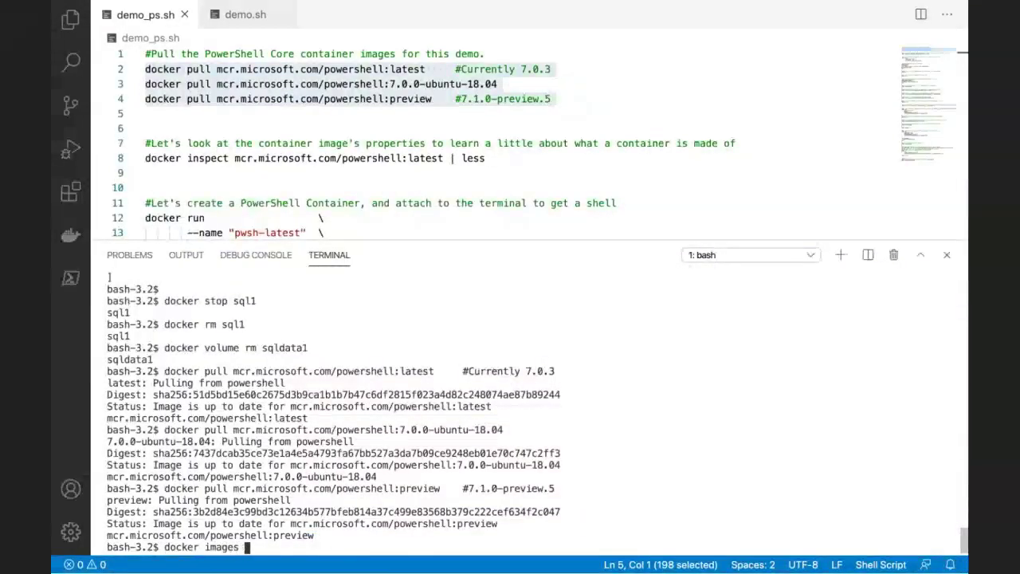
key("Return")
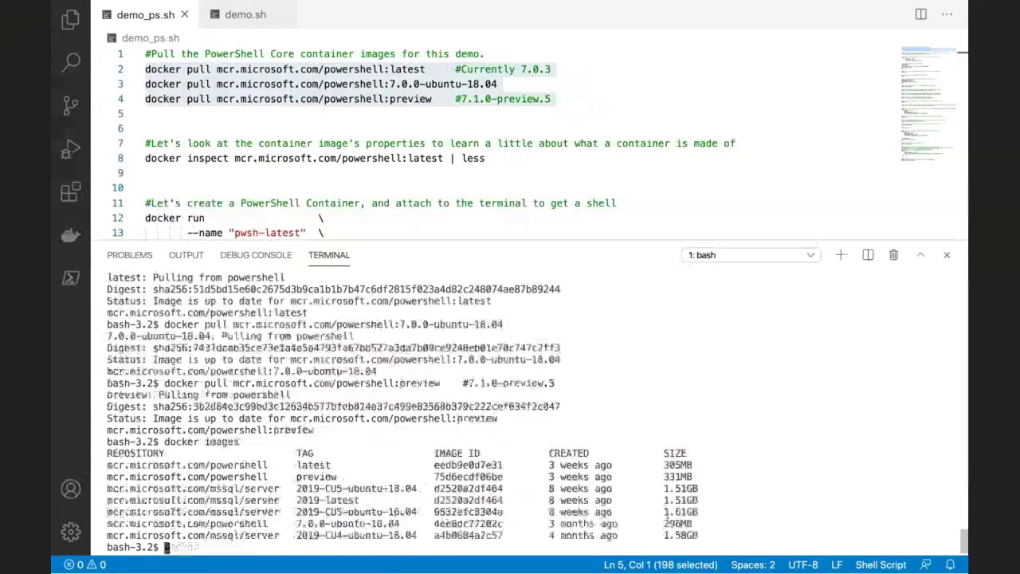
mouse_move(664, 512)
left_mouse_down()
mouse_move(698, 512)
mouse_move(670, 500)
left_mouse_up()
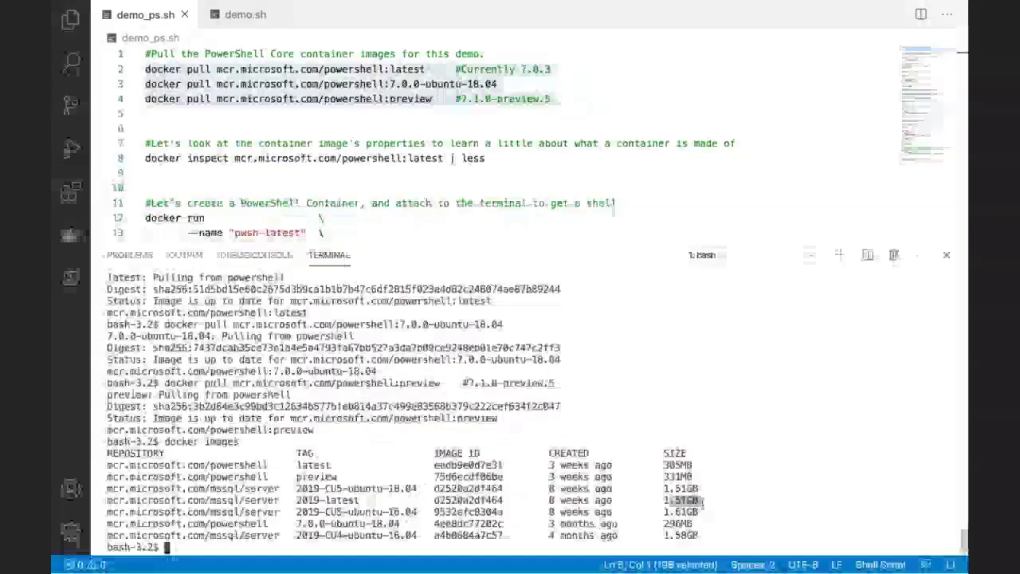
left_click_drag(663, 465, 692, 462)
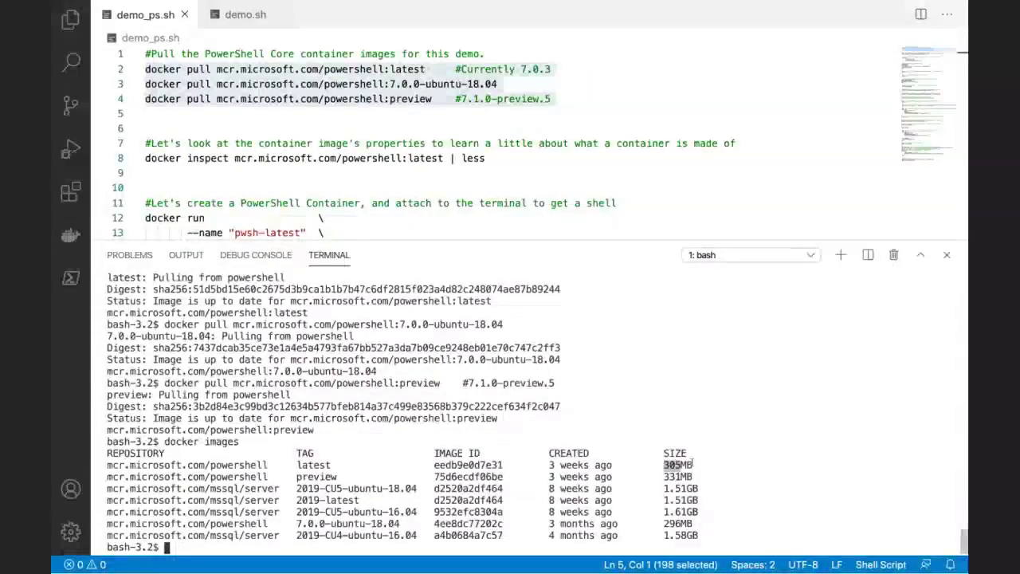
triple_click(692, 463)
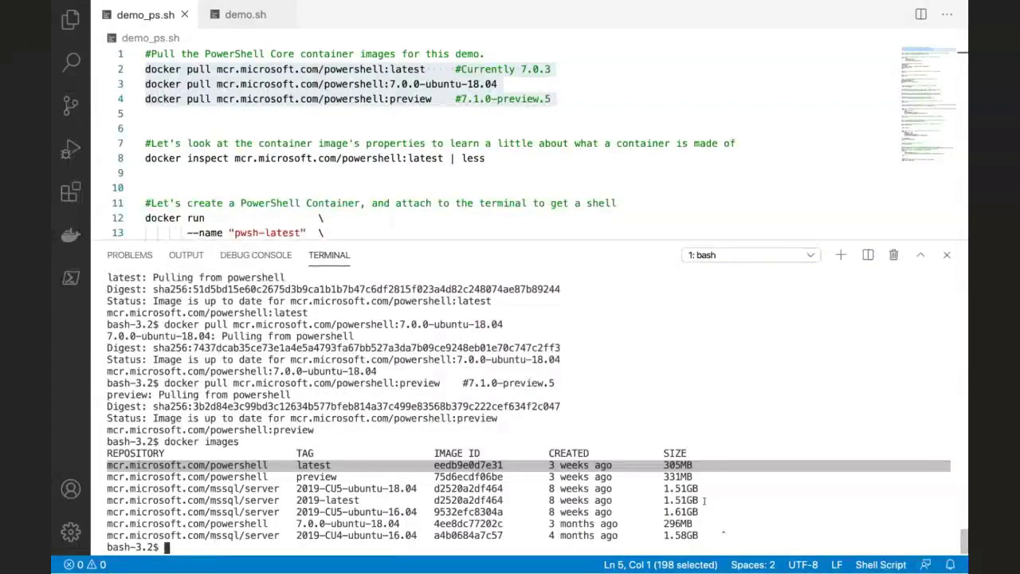
Step: Inspect the powershell:latest image by running the script's docker inspect command piped to less
left_click(521, 158)
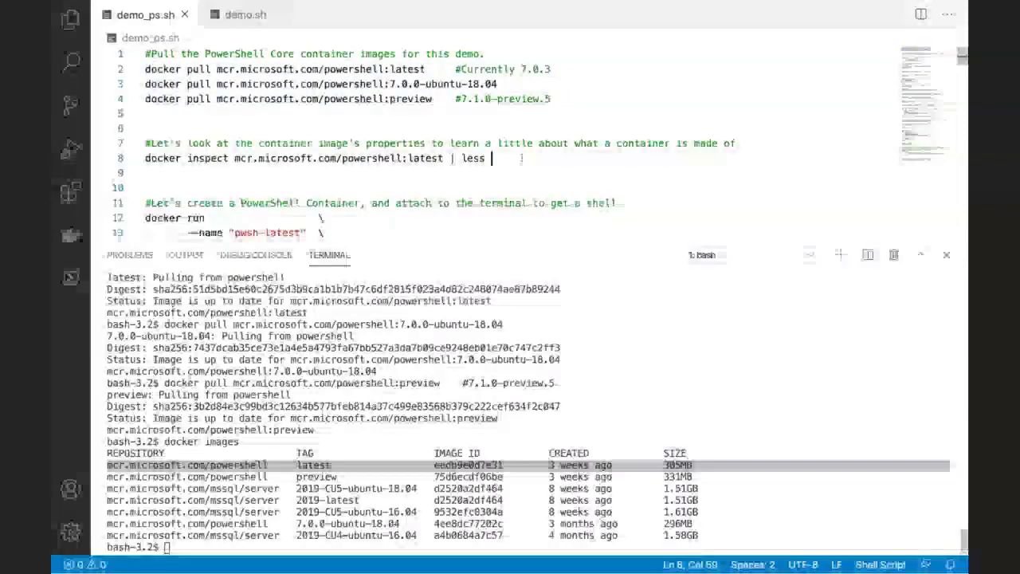
key("shift+Home")
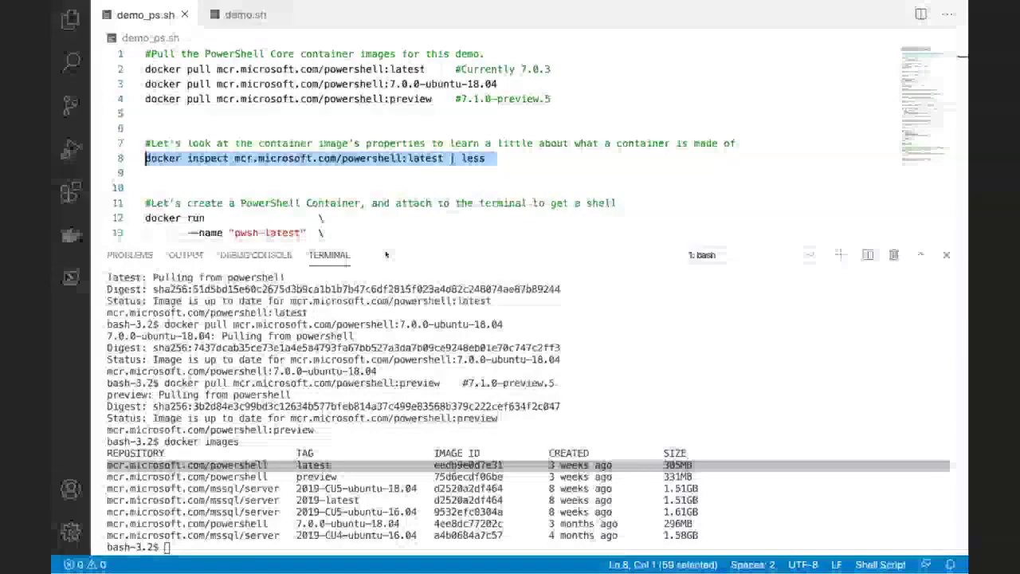
key("F8")
scroll(351, 415, "down", 5)
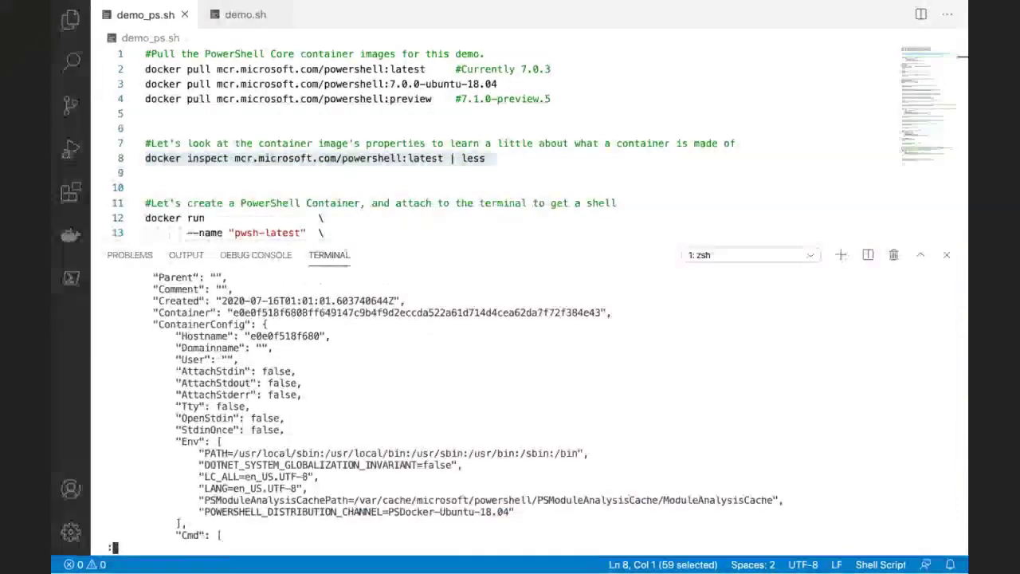
Step: Highlight the ContainerConfig section of the inspect output and look through its Env and Cmd entries
left_click(229, 179)
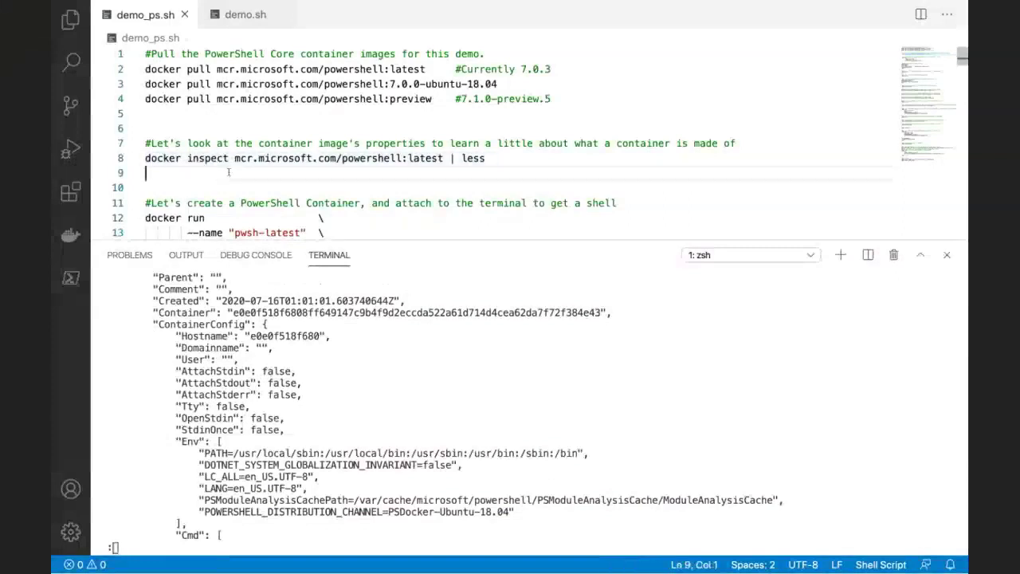
left_click(240, 158)
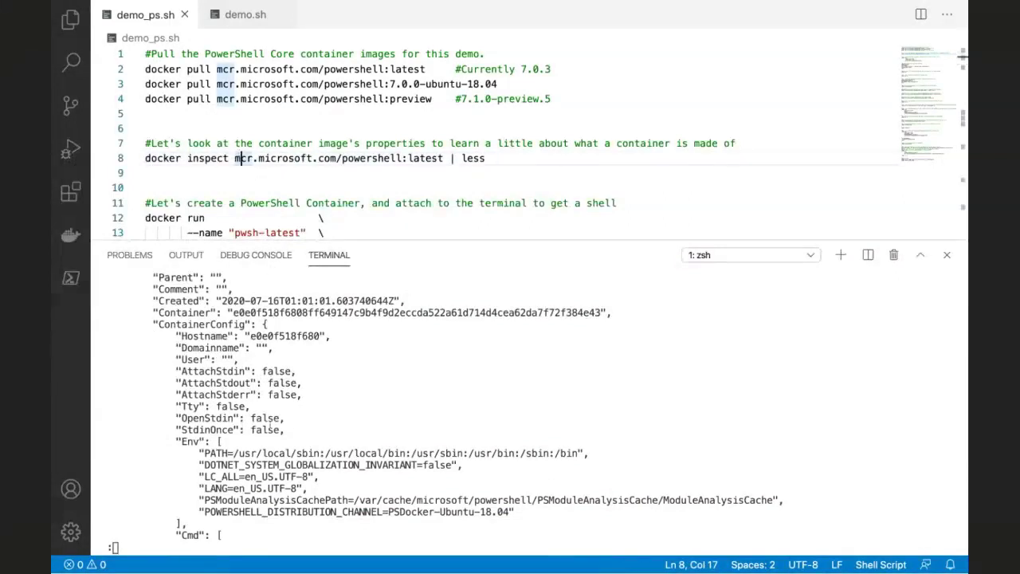
left_click_drag(159, 325, 285, 324)
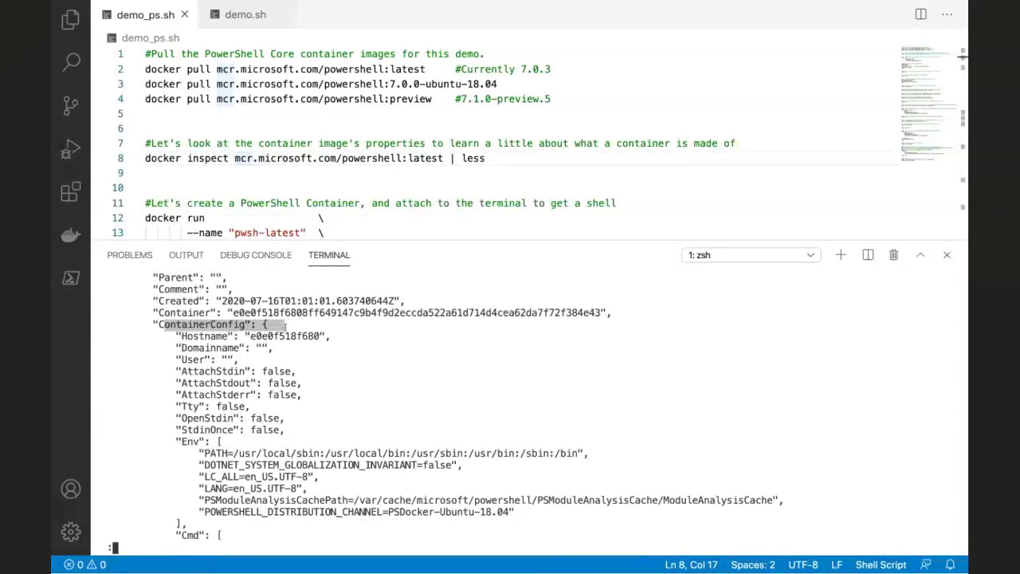
scroll(297, 370, "down", 3)
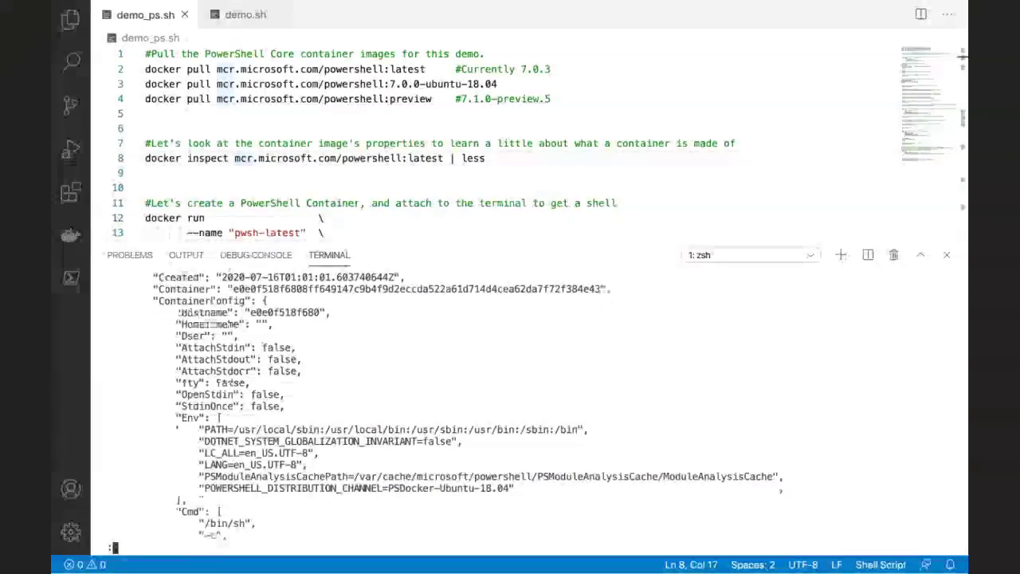
scroll(306, 489, "down", 1)
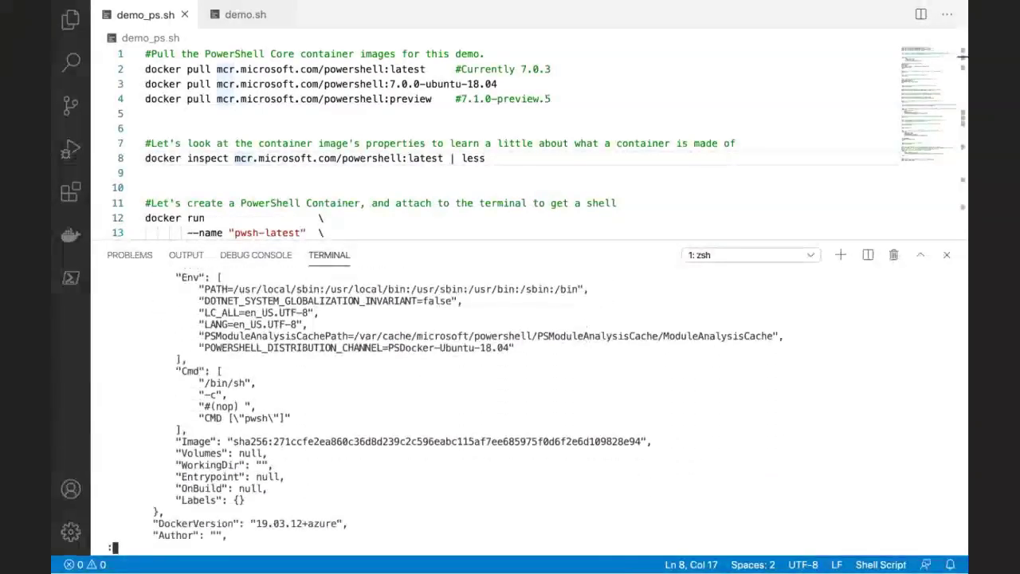
scroll(281, 531, "up", 4)
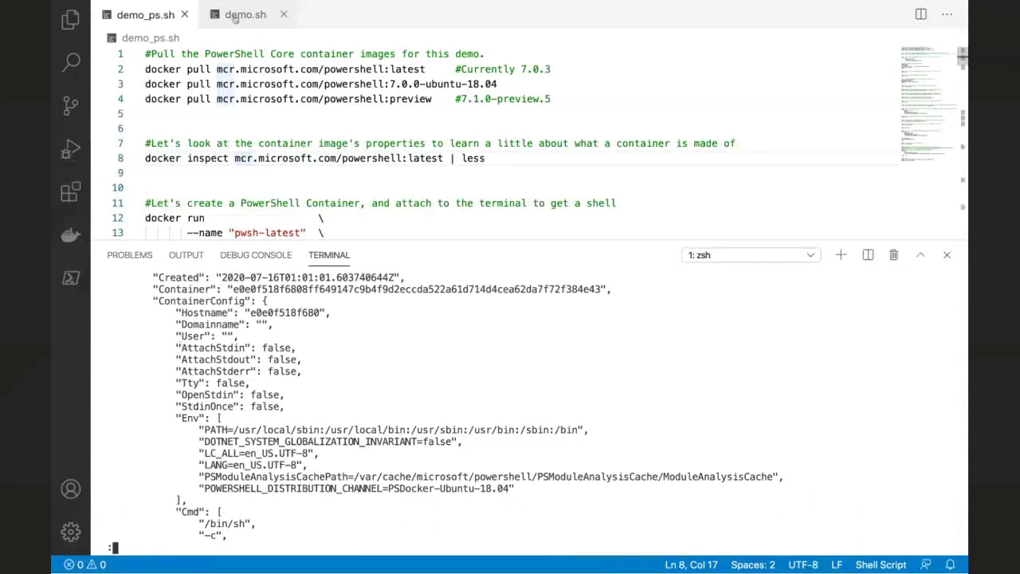
Step: Open demo.sh and highlight the -p 1433:1433 port mapping and both of its port numbers in the docker run block
left_click(235, 17)
scroll(296, 124, "up", 10)
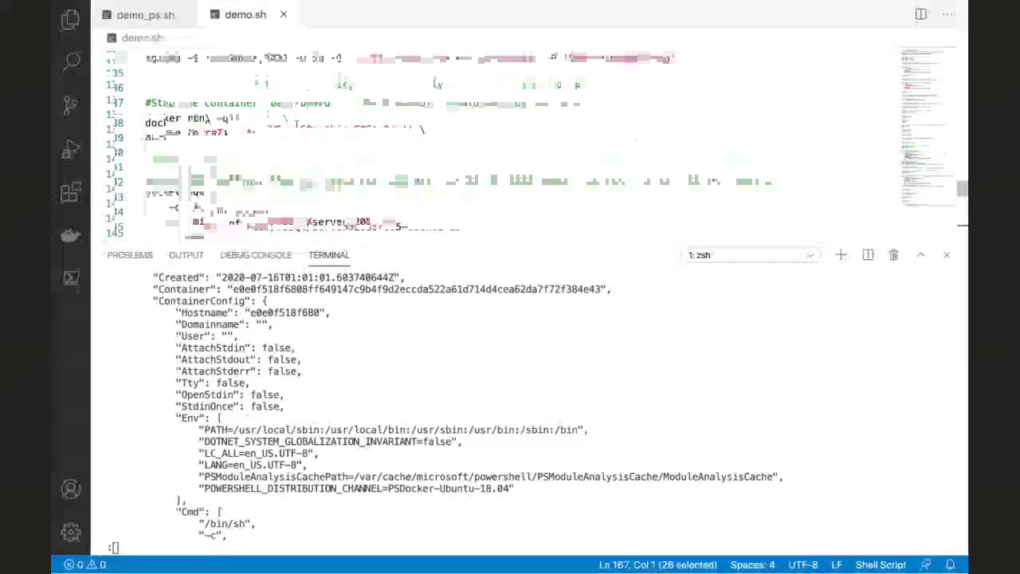
left_click_drag(158, 139, 254, 139)
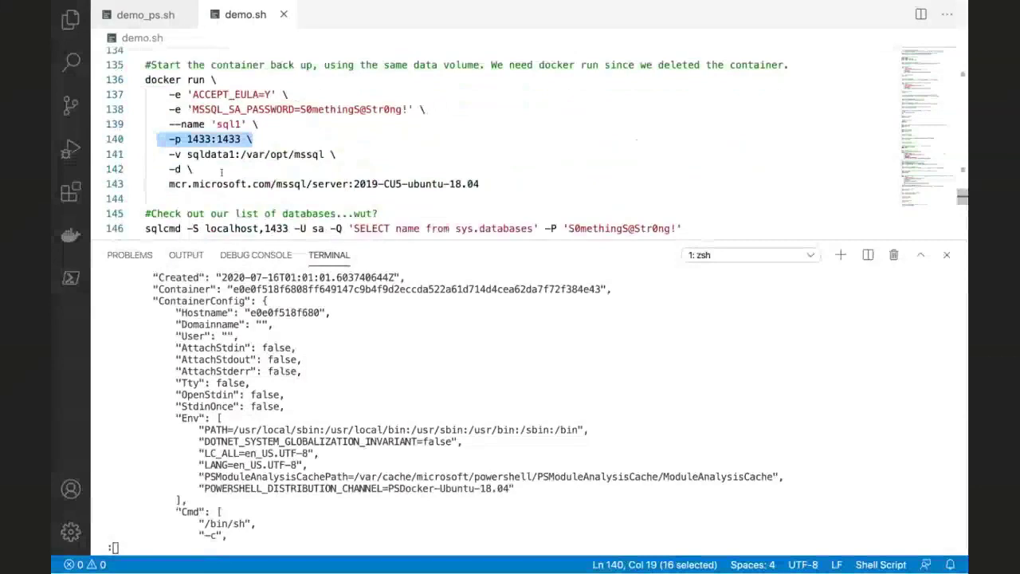
double_click(199, 139)
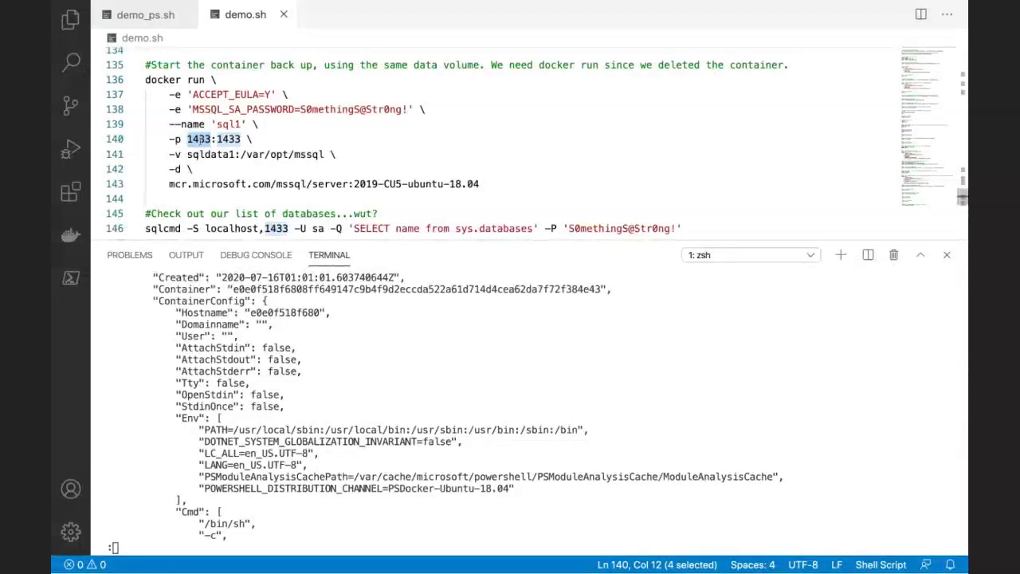
double_click(228, 139)
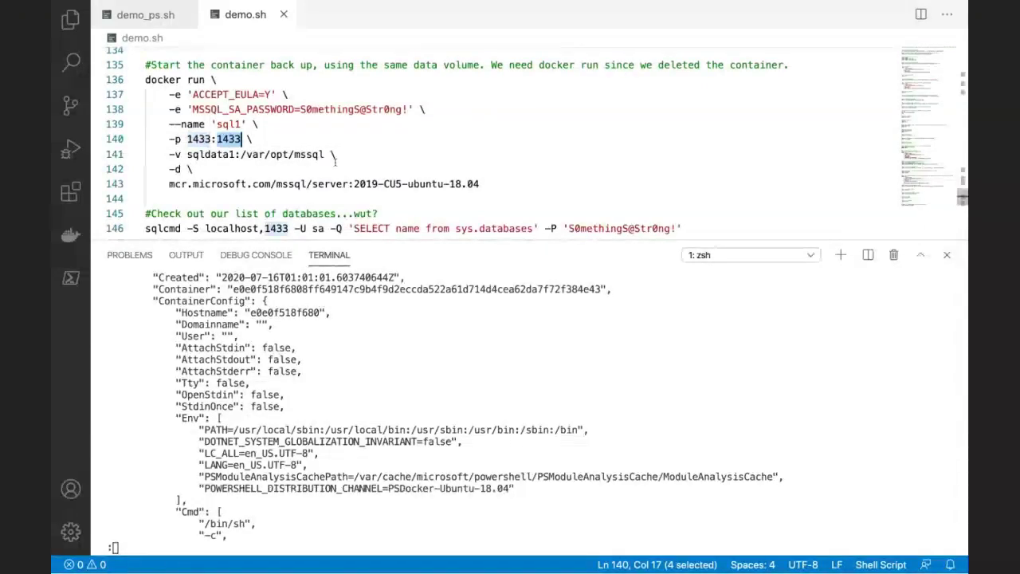
Step: Return to demo_ps.sh, quit the less pager and clear the terminal
left_click(166, 19)
key("End")
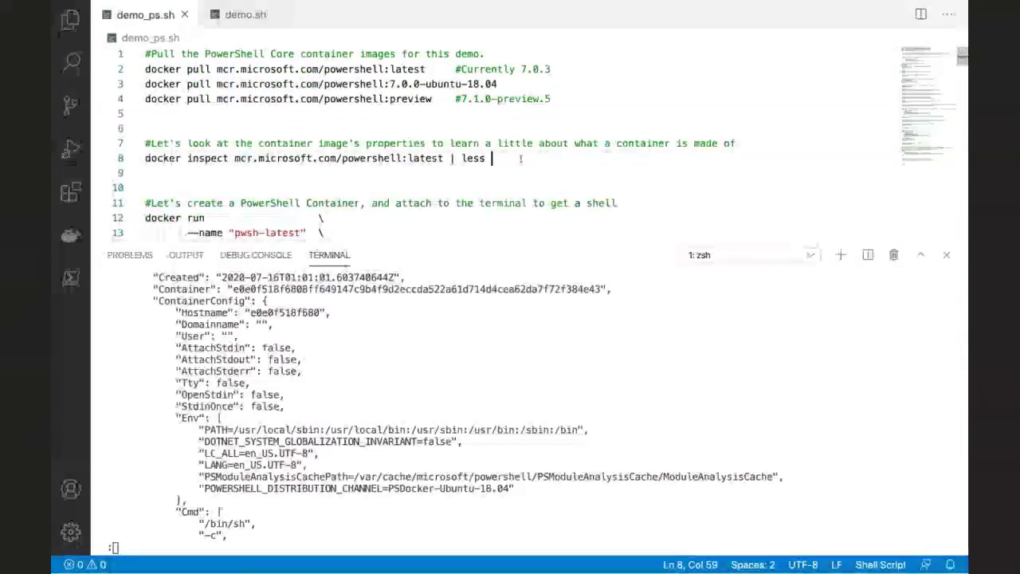
key("q")
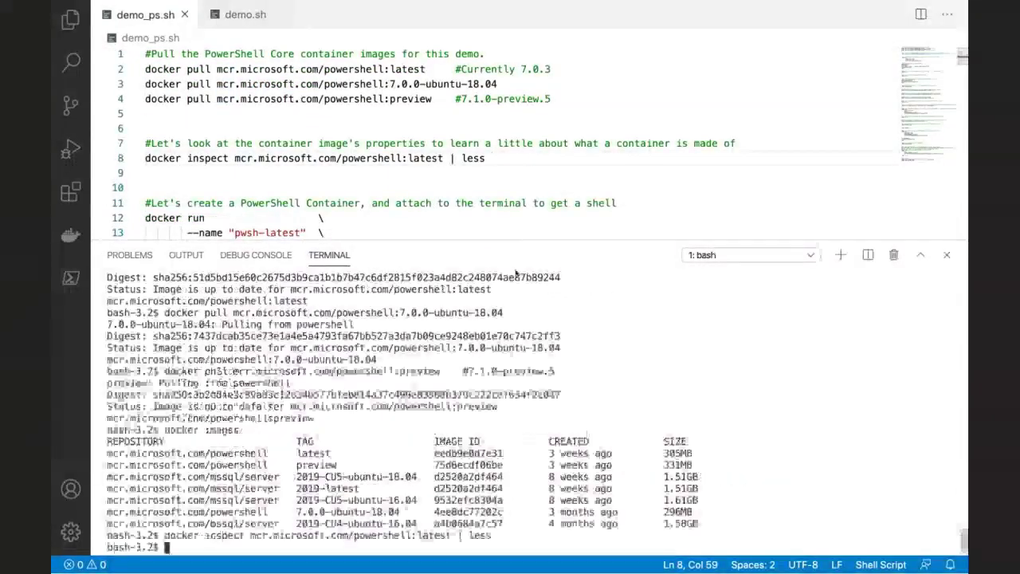
key("ctrl+l")
Step: Rerun the script's docker inspect command for powershell:latest, then leave the less pager
scroll(479, 218, "down", 2)
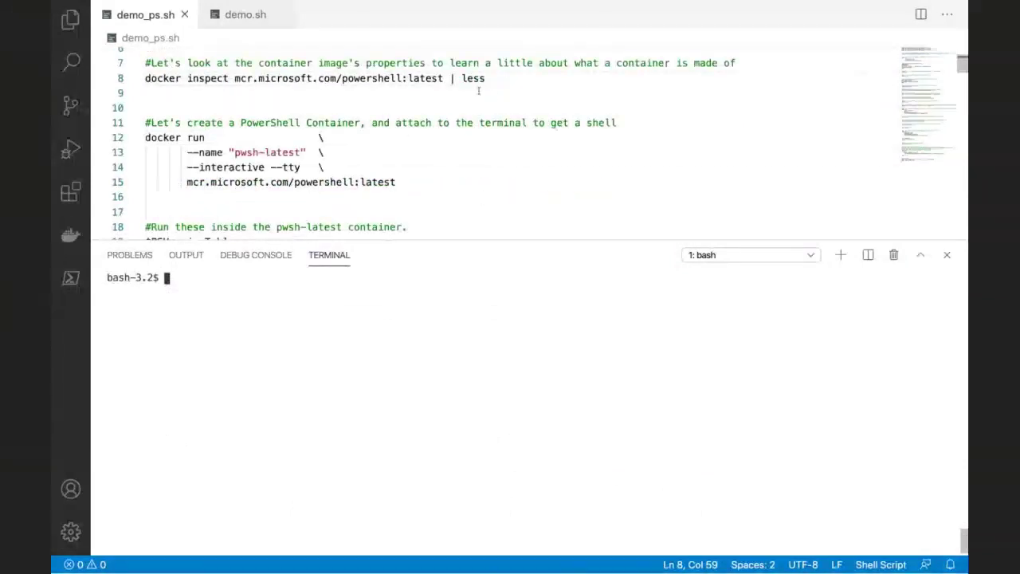
left_click_drag(192, 79, 136, 77)
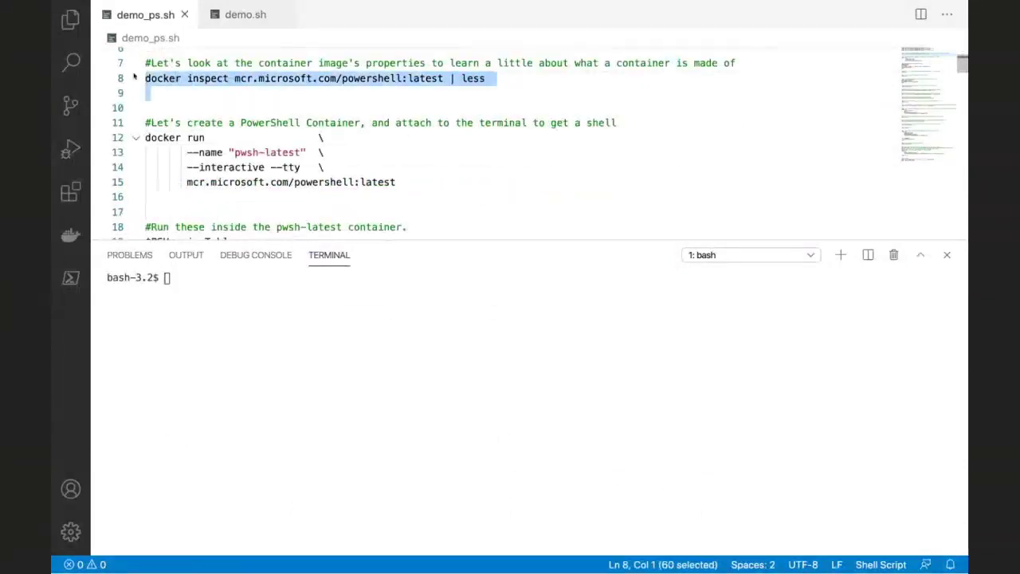
key("F8")
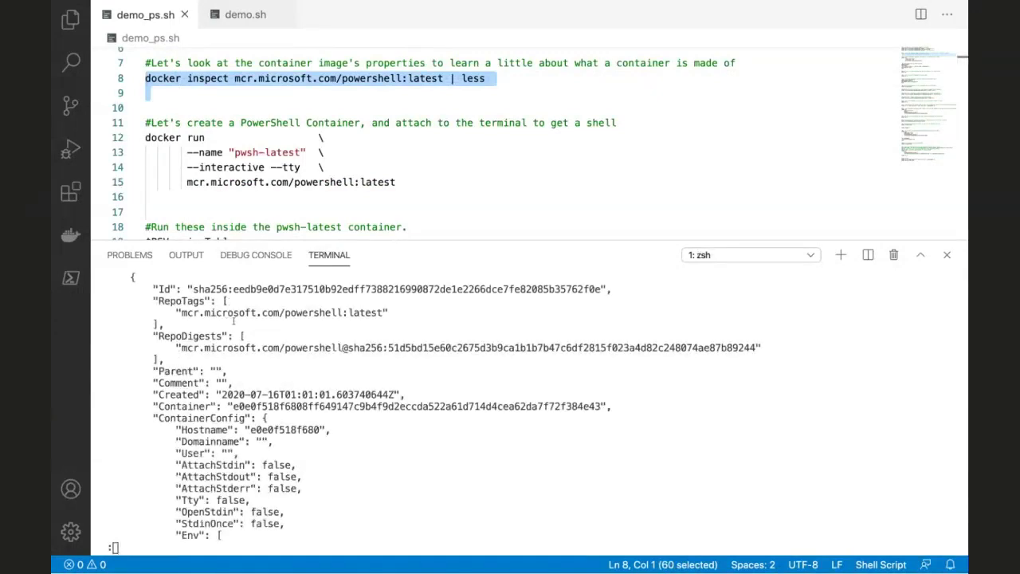
left_click(283, 313)
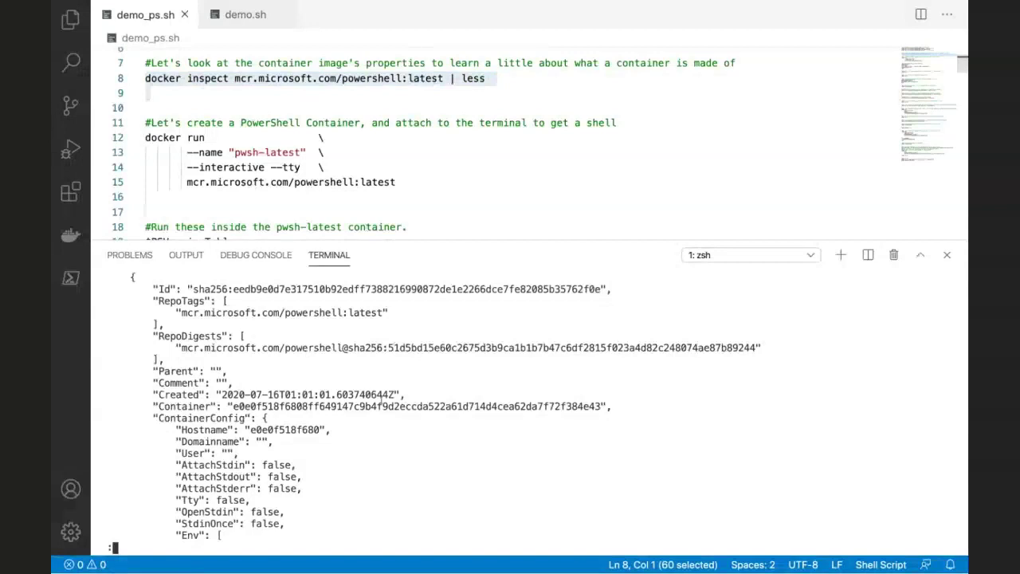
key("q")
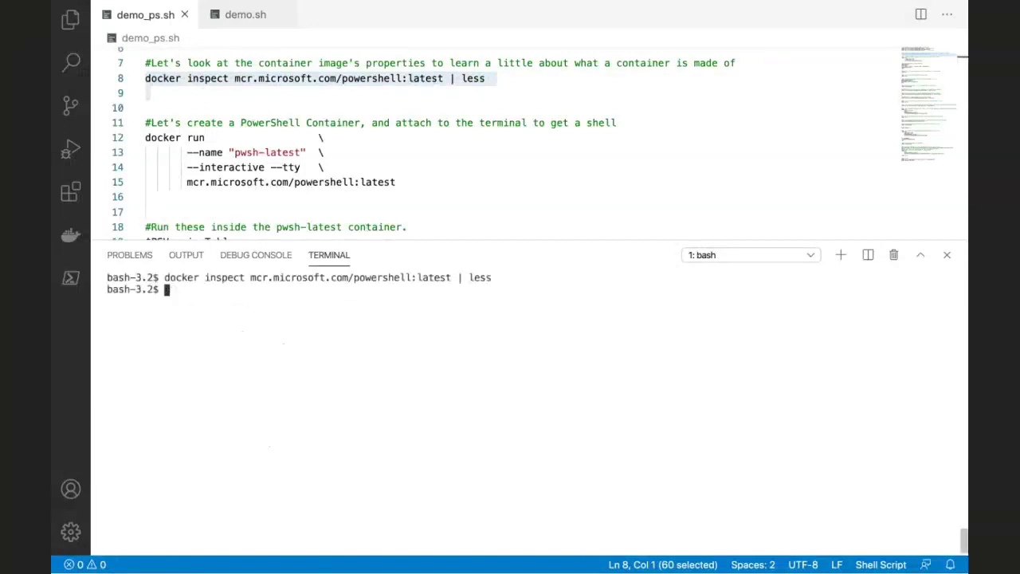
Step: Highlight the docker run and --name "pwsh-latest" lines, then the --interactive and --tty options in the script
left_click(391, 153)
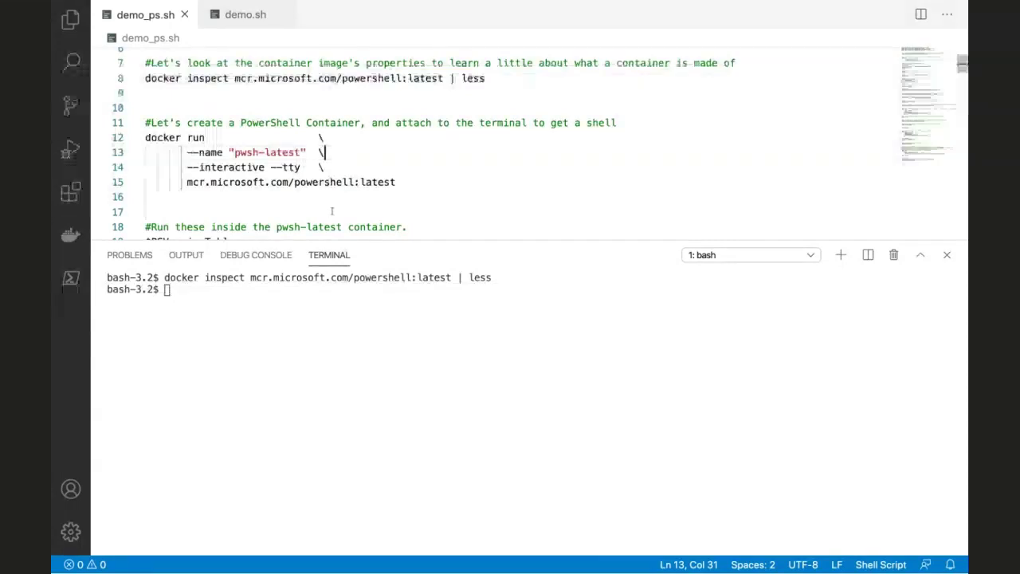
key("Up")
key("Home")
key("shift+Down")
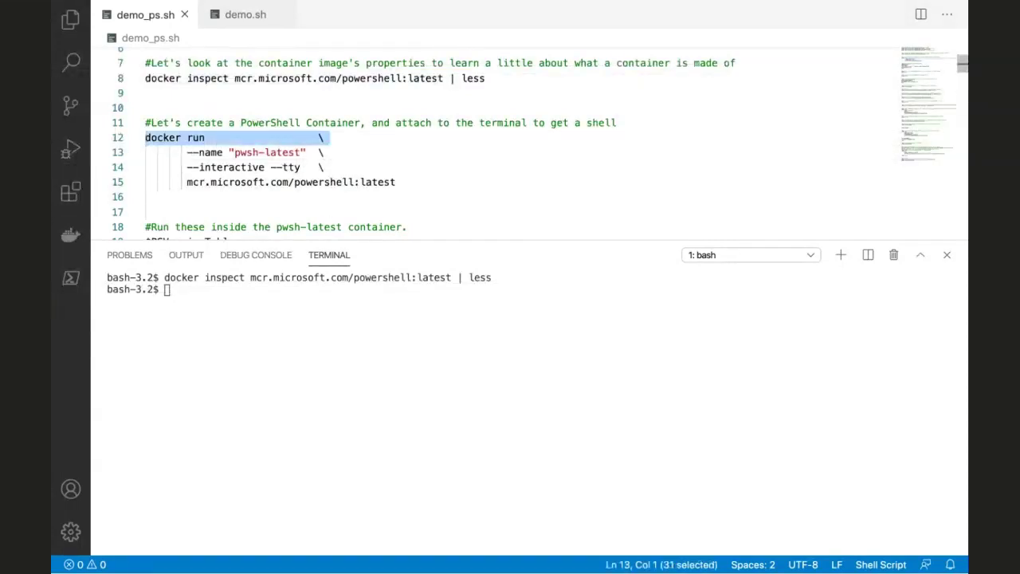
key("shift+Down")
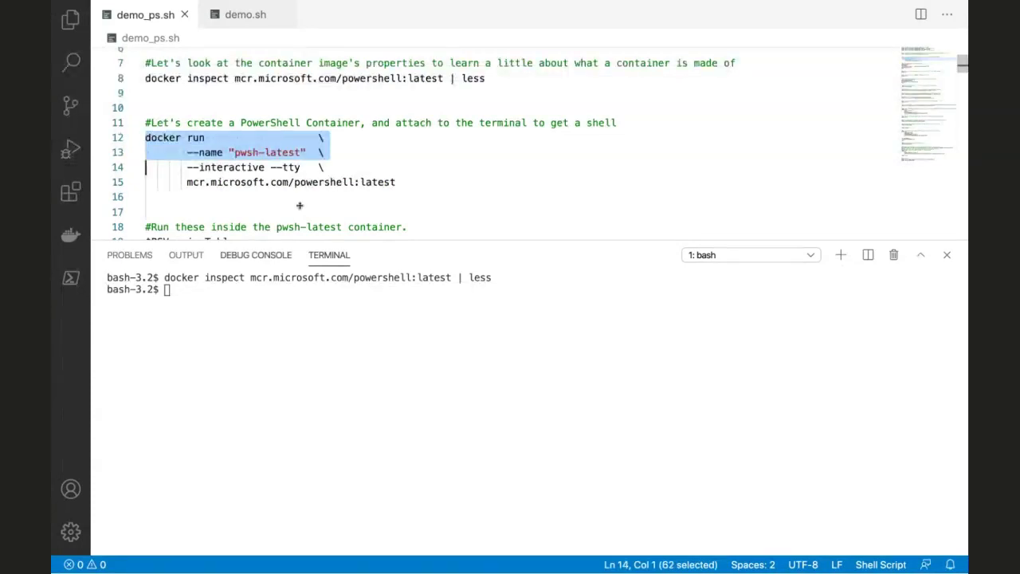
left_click(349, 165, "shift")
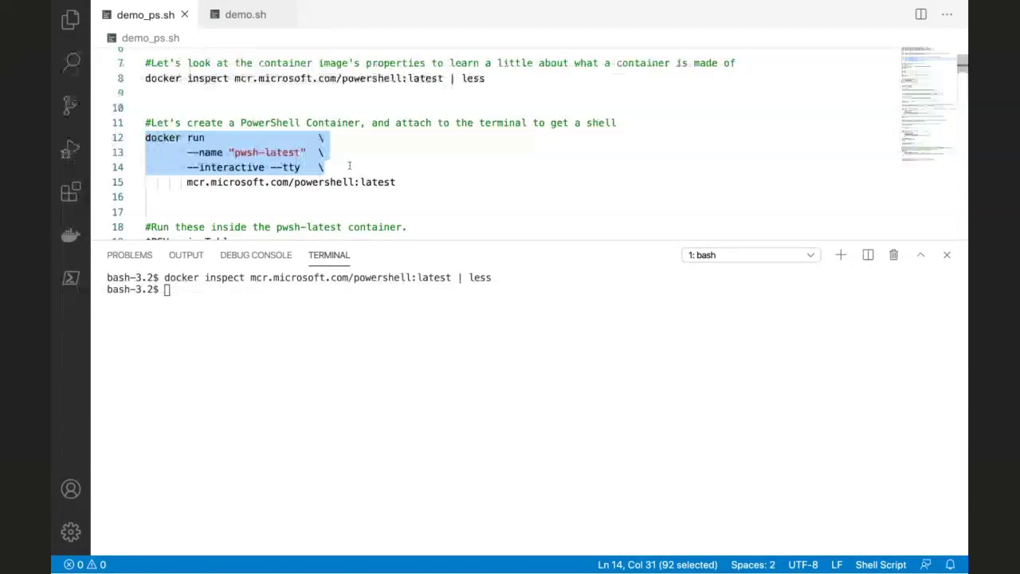
double_click(231, 167)
left_click_drag(309, 169, 282, 168)
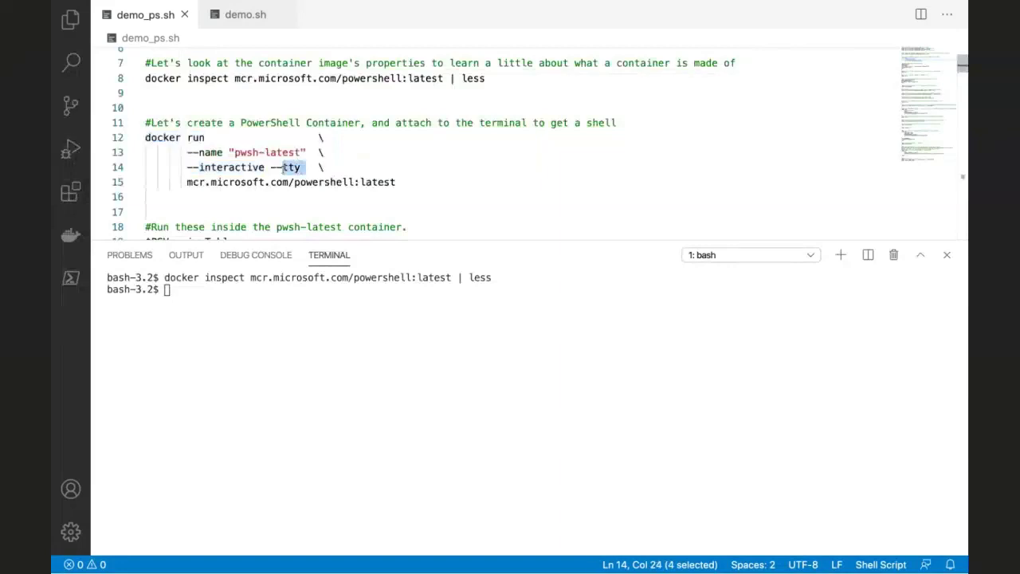
Step: Run the script's full docker run block to start the interactive pwsh-latest container, and highlight the PowerShell version line in its output
left_click(327, 168)
key("Up")
key("Home")
key("Home")
key("Up")
left_click(403, 182, "shift")
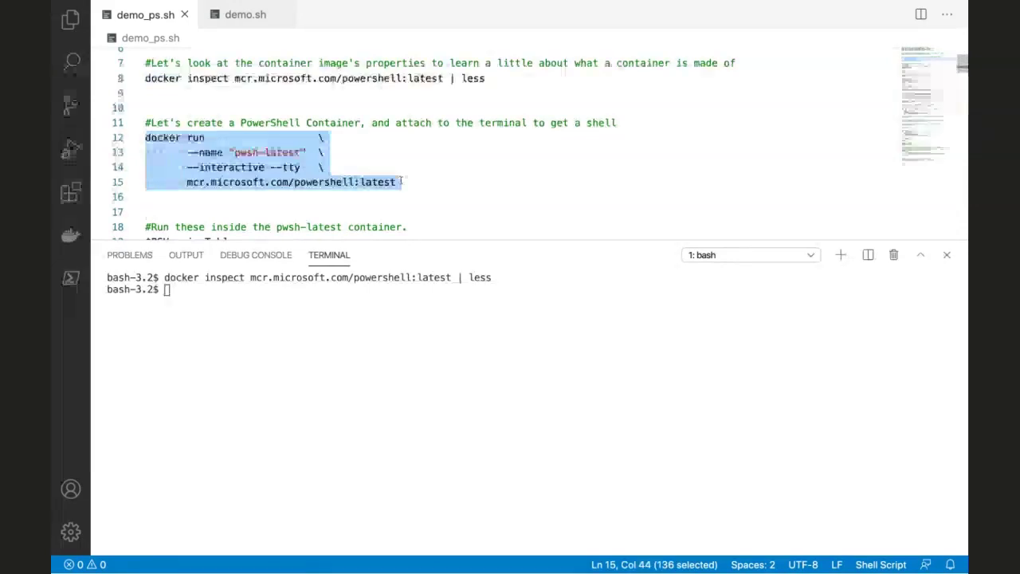
key("F8")
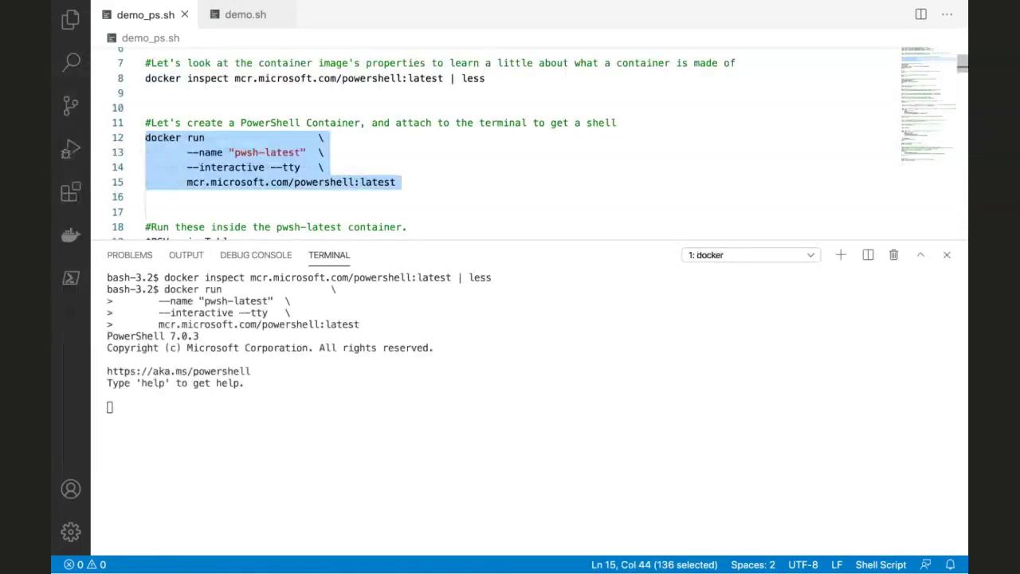
left_click_drag(210, 335, 112, 336)
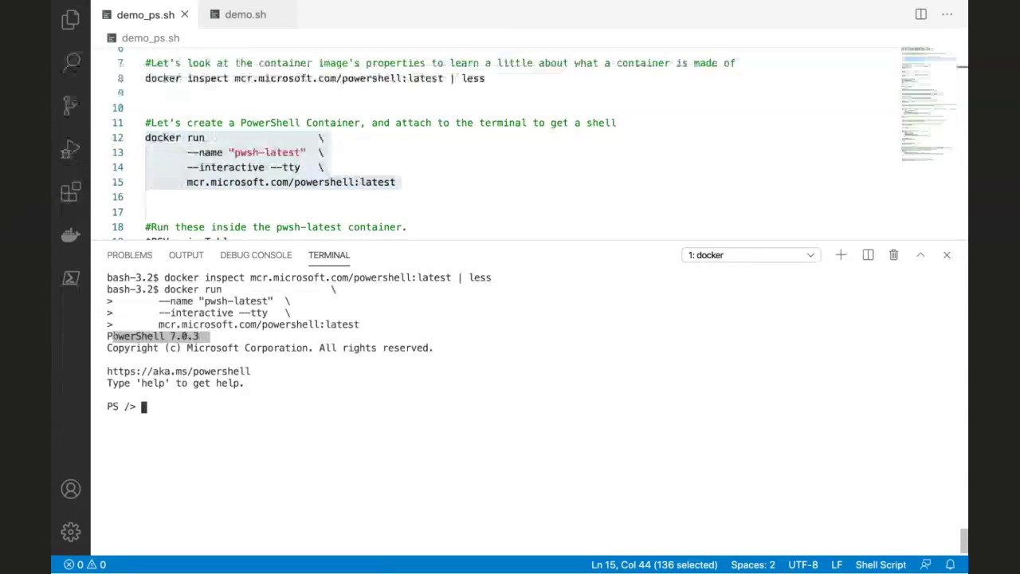
left_click_drag(111, 336, 107, 335)
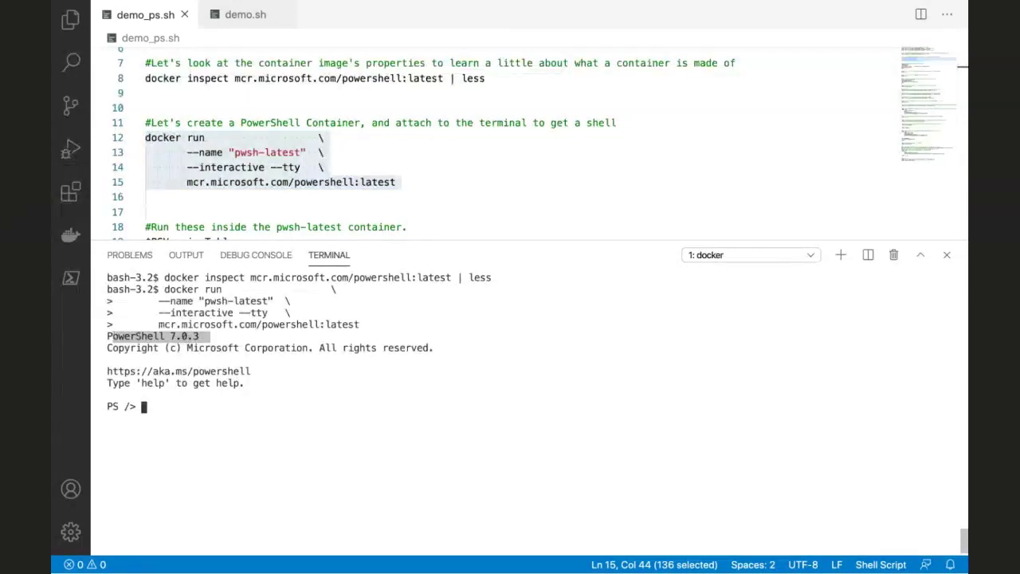
Step: Switch to the macOS Terminal app, start pwsh locally, highlight its version line and return to Visual Studio Code
left_click(600, 417)
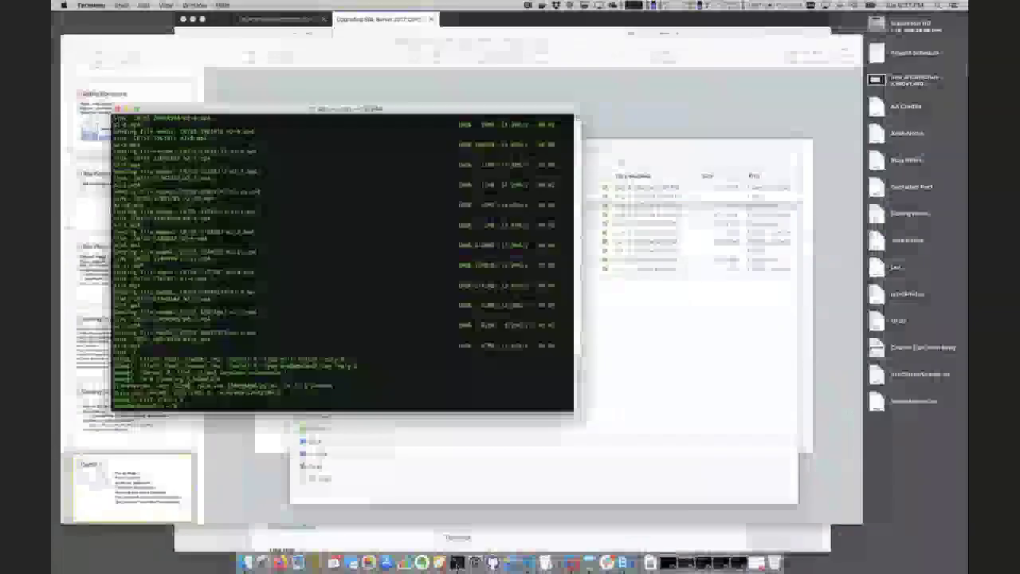
type("pwsh")
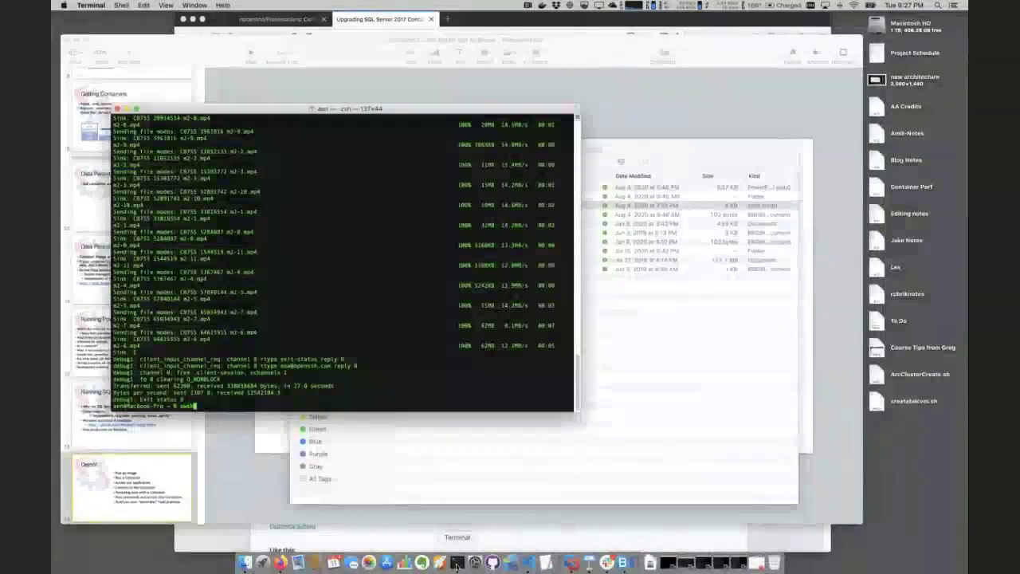
key("Return")
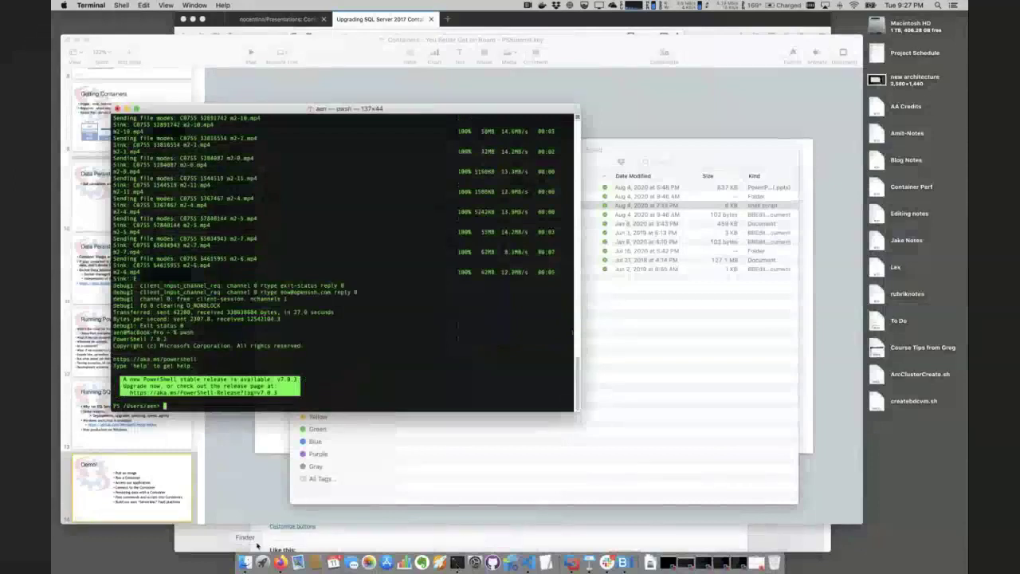
triple_click(137, 340)
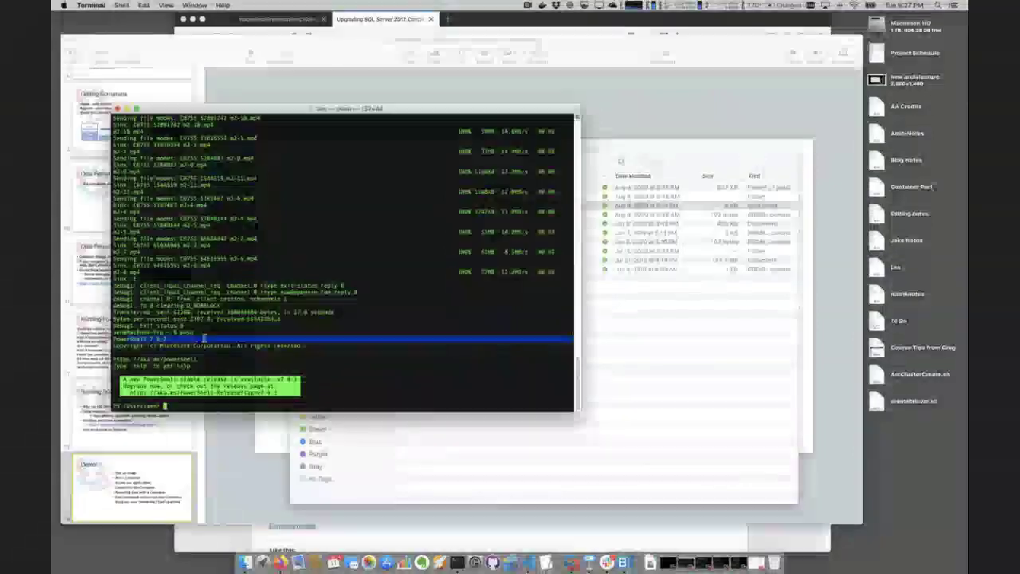
key("ctrl+Right")
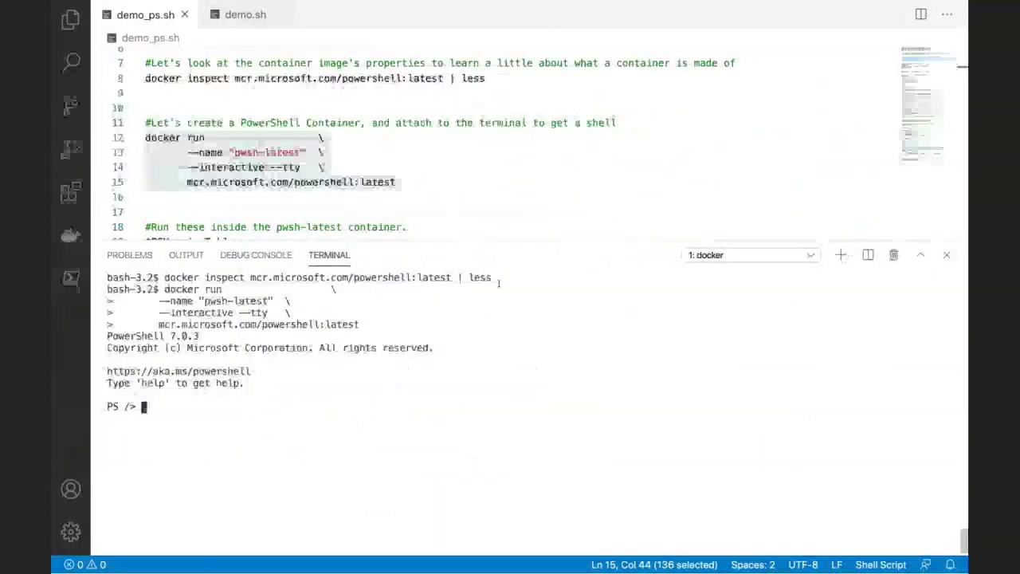
Step: Run the script's $PSVersionTable line inside the container and highlight the PSVersion, PSEdition and OS values
scroll(524, 231, "down", 3)
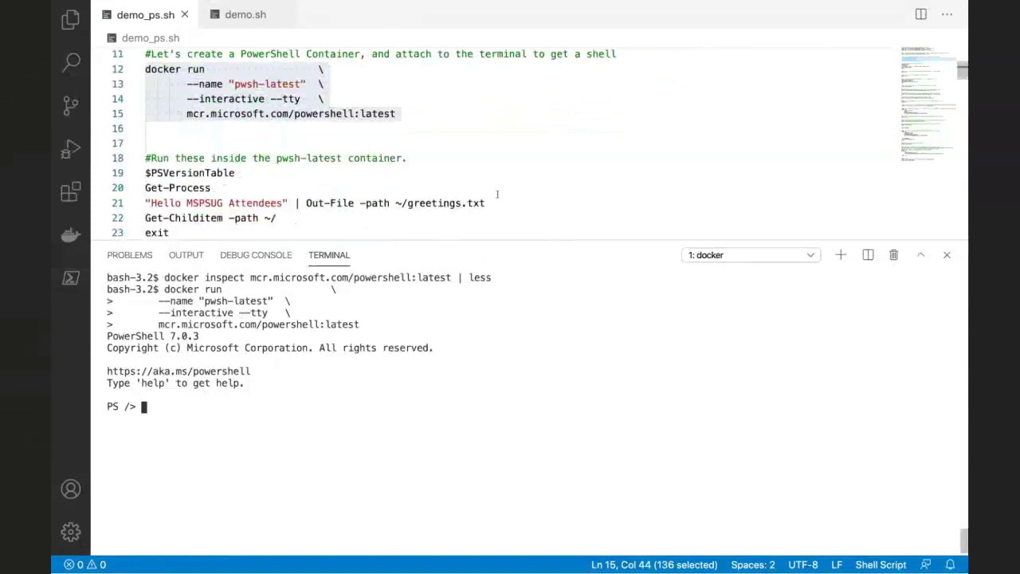
scroll(483, 159, "down", 2)
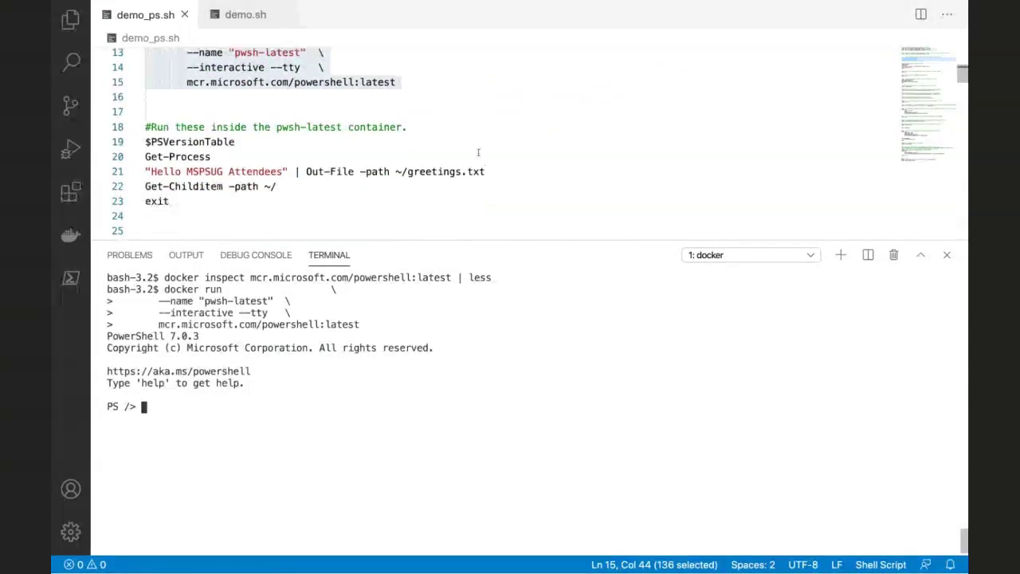
left_click_drag(249, 117, 210, 132)
key("Home")
key("Up")
key("shift+Down")
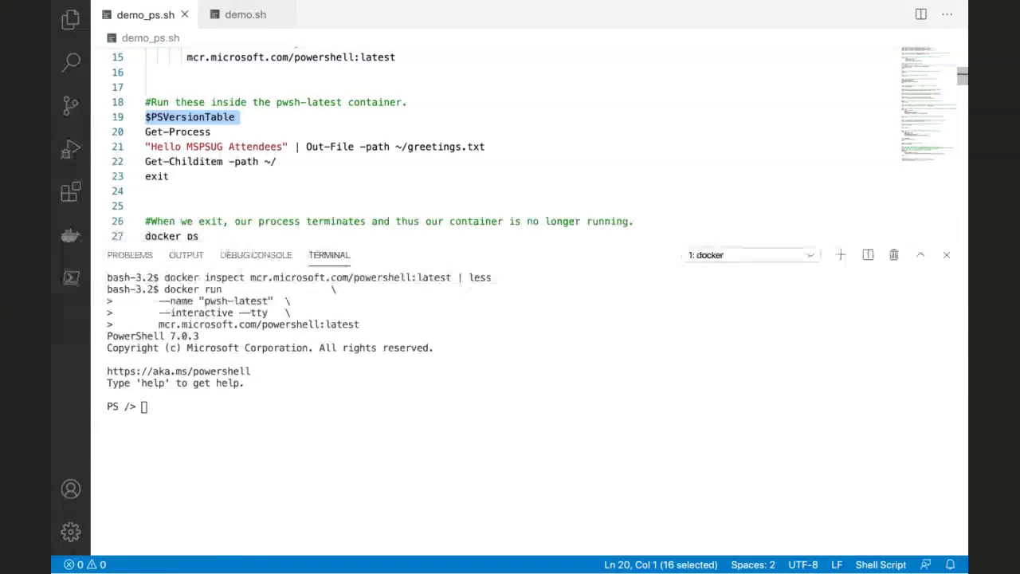
key("F8")
left_click_drag(285, 430, 342, 430)
left_click_drag(279, 441, 316, 465)
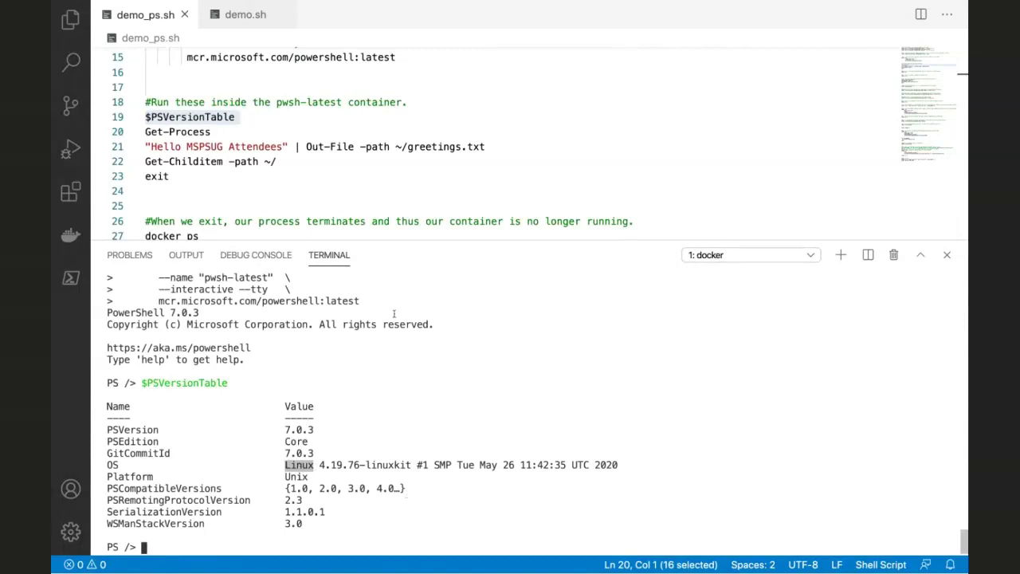
Step: Run the script's Get-Process line inside the container and highlight the Id of the pwsh process
left_click(401, 134)
key("Right")
key("shift+Down")
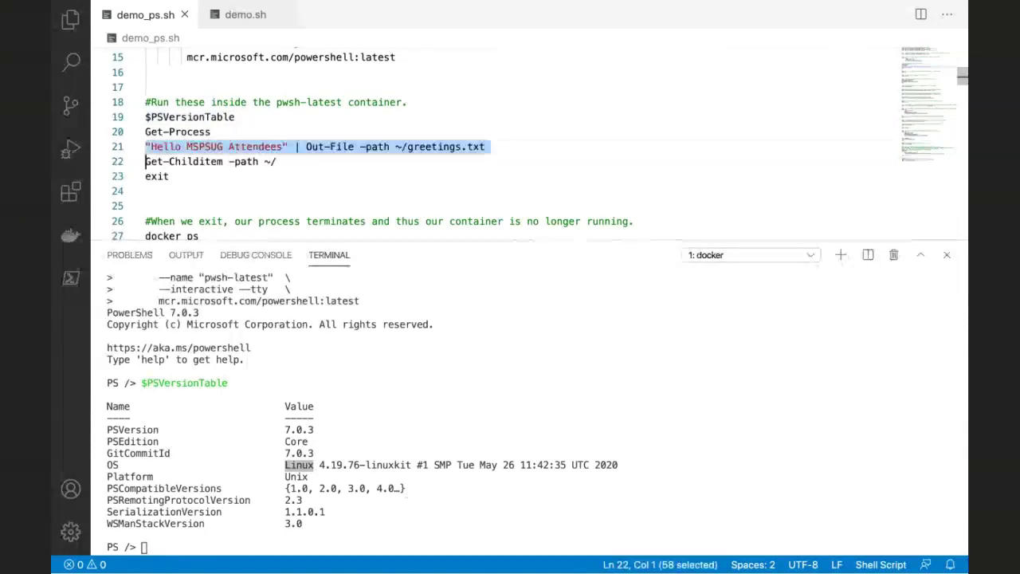
left_click(146, 147)
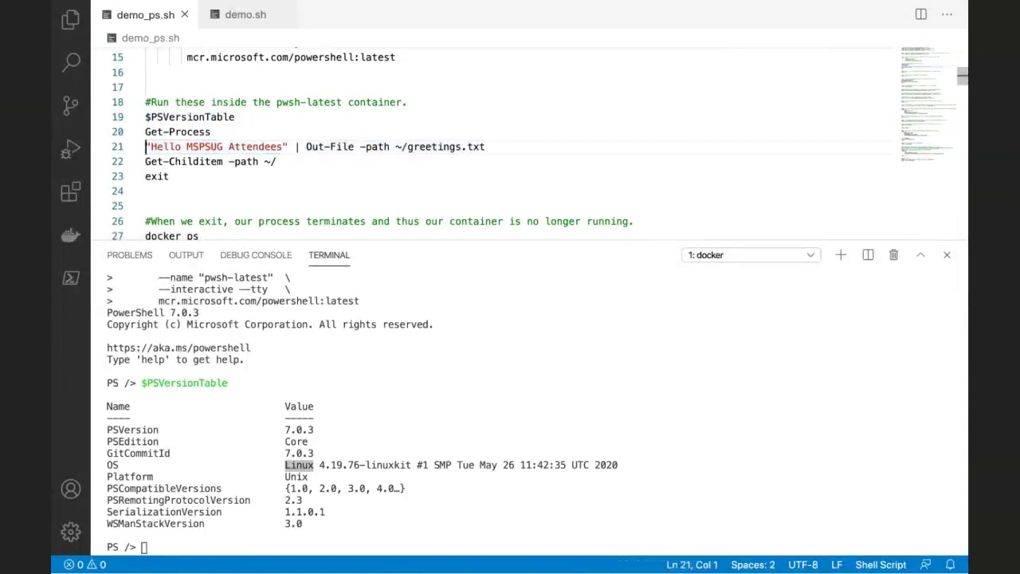
key("shift+Up")
key("F8")
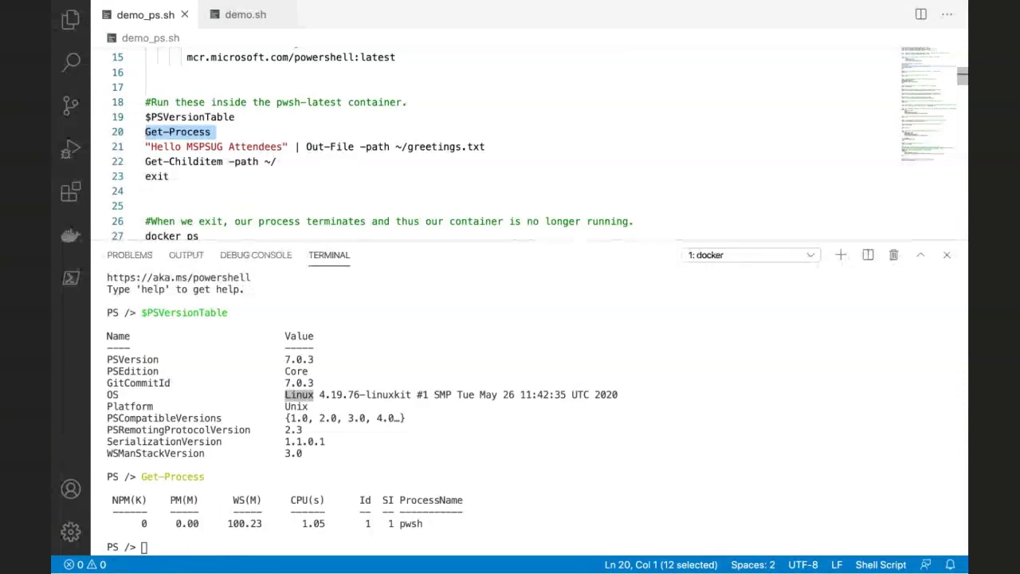
left_click(365, 523)
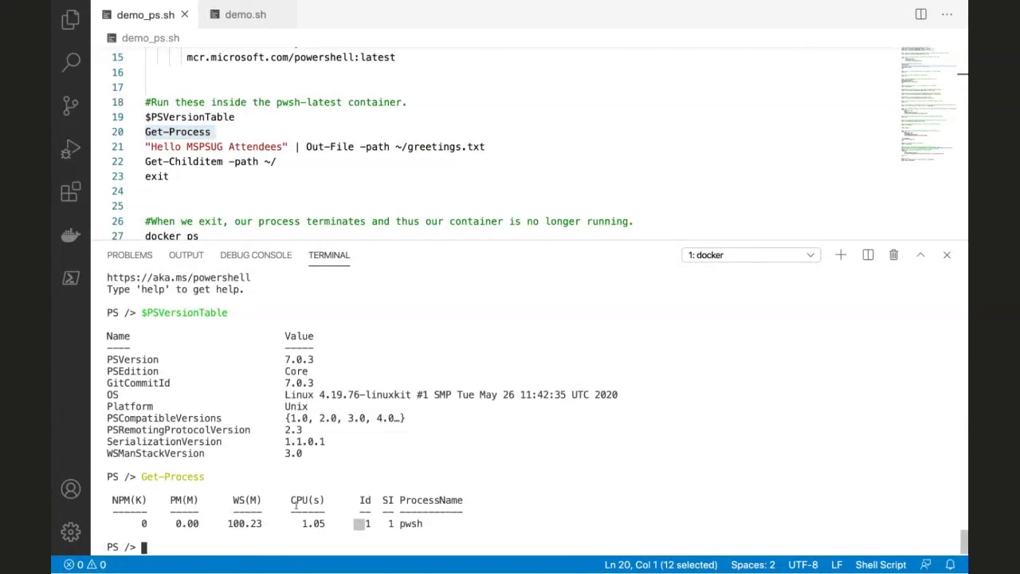
Step: Write "Hello MSPSUG Attendees" to ~/greetings.txt in the container by running the script's Out-File line
left_click(375, 124)
key("Down")
key("Home")
key("Down")
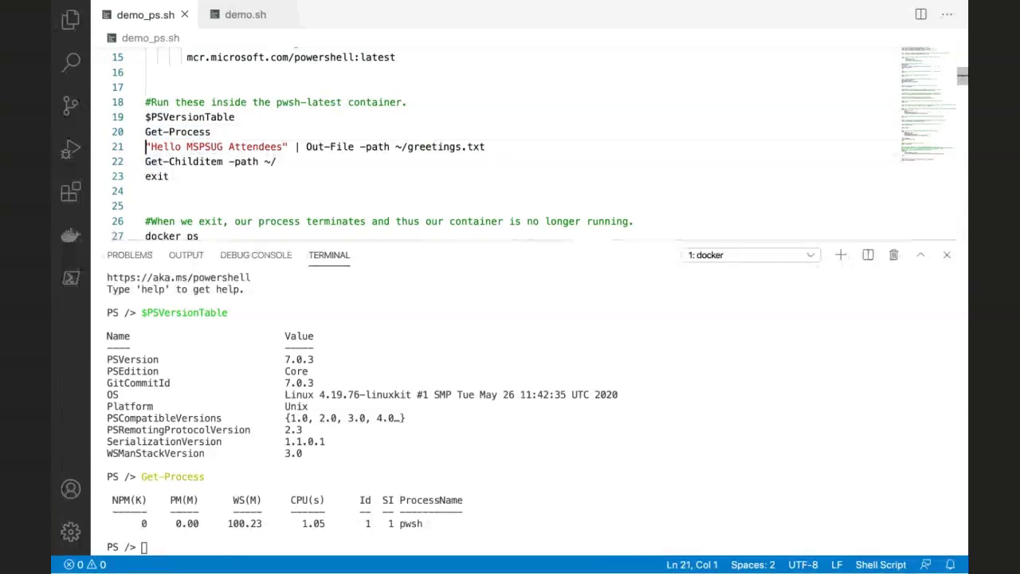
key("shift+Down")
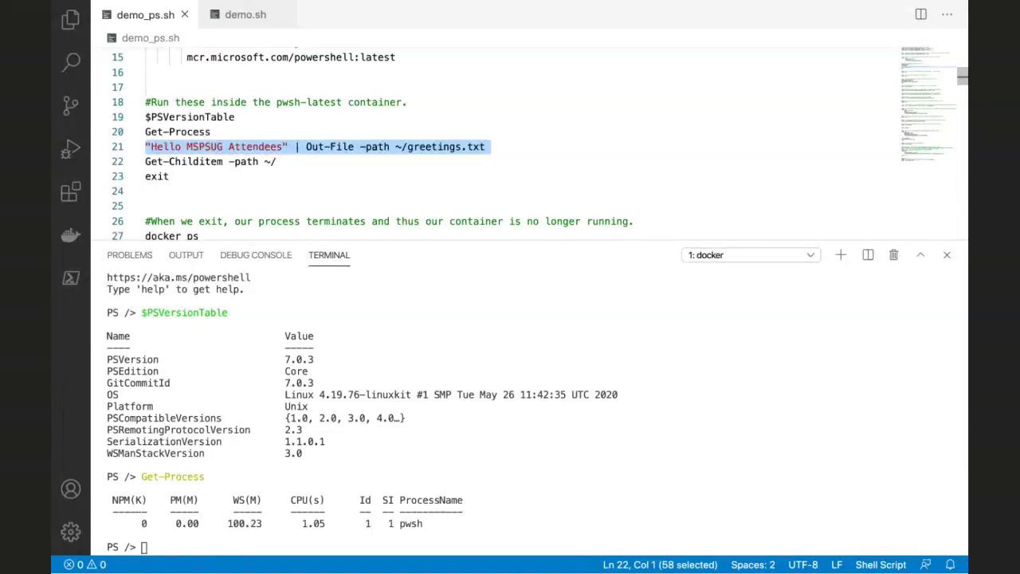
key("F8")
Step: List the container's home directory by running the script's Get-Childitem -path ~/ line
key("Down")
key("Up")
key("Up")
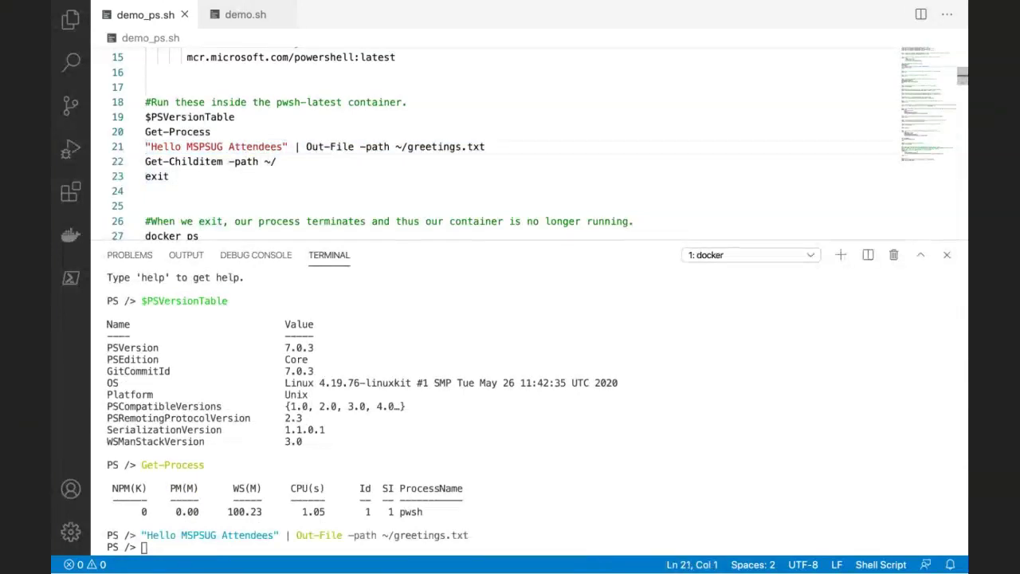
key("shift+Down")
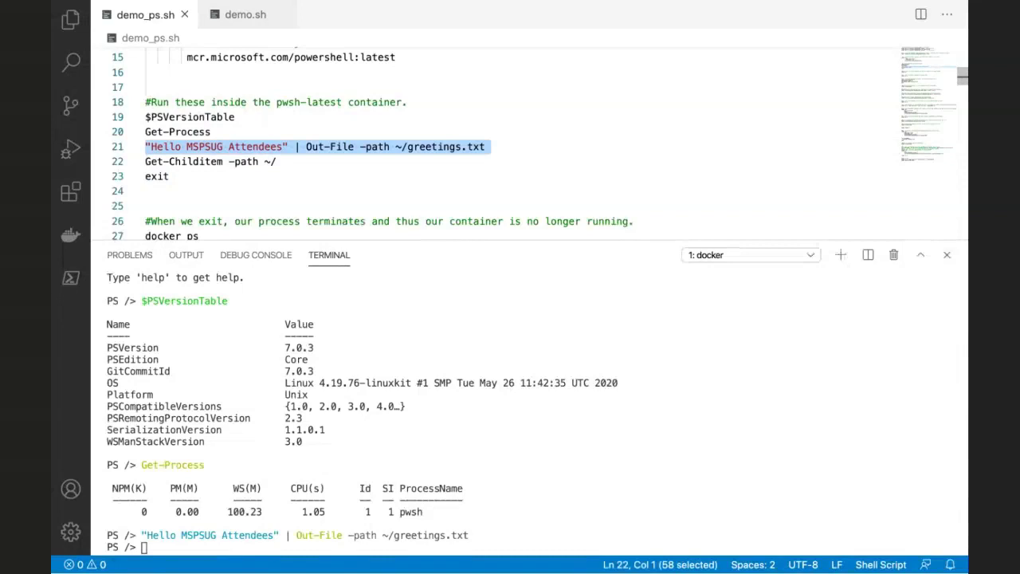
key("Escape")
key("shift+Down")
key("F8")
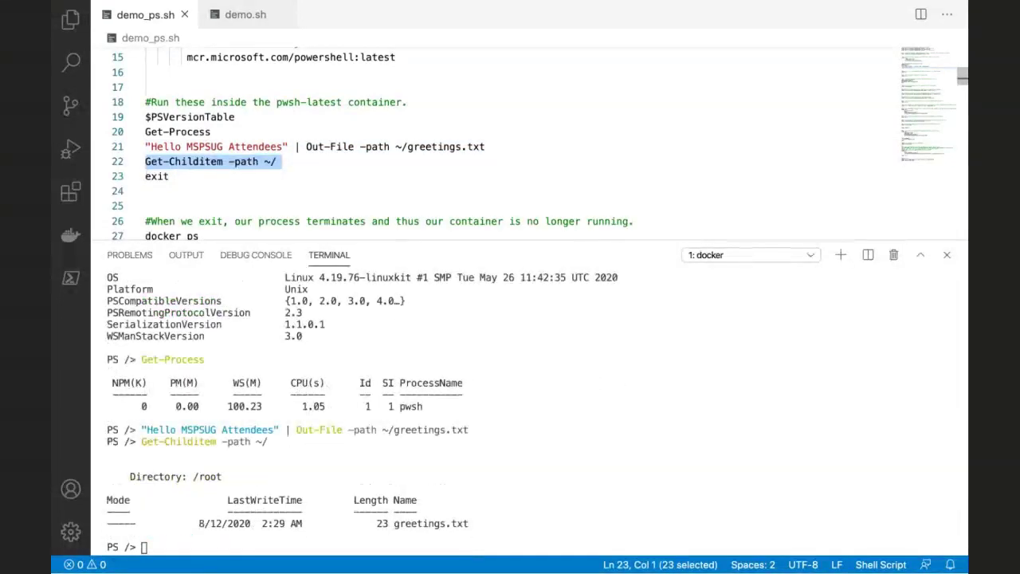
Step: Highlight the write time of greetings.txt, run date in the container and highlight the time zone in its output
left_click_drag(262, 524, 303, 524)
type("date")
key("Return")
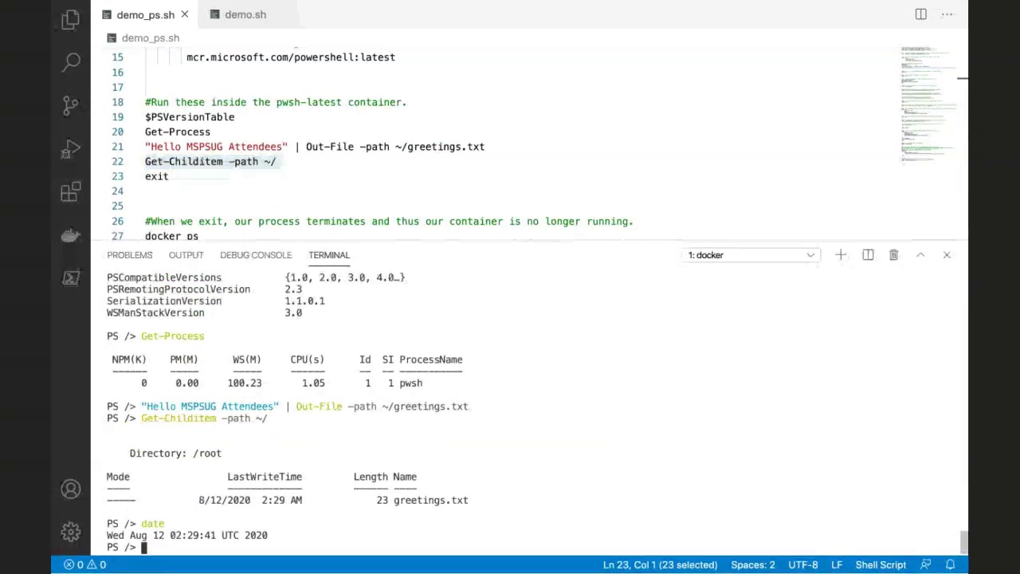
left_click_drag(244, 535, 221, 535)
Step: Leave the pwsh-latest container by running the script's first exit line in the terminal
left_click(378, 170)
key("Home")
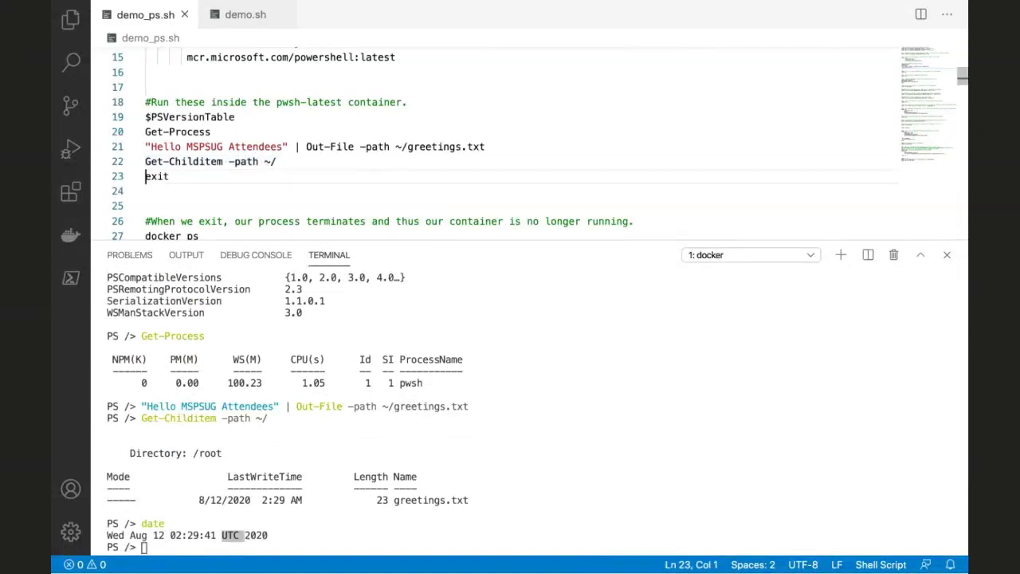
key("shift+Down")
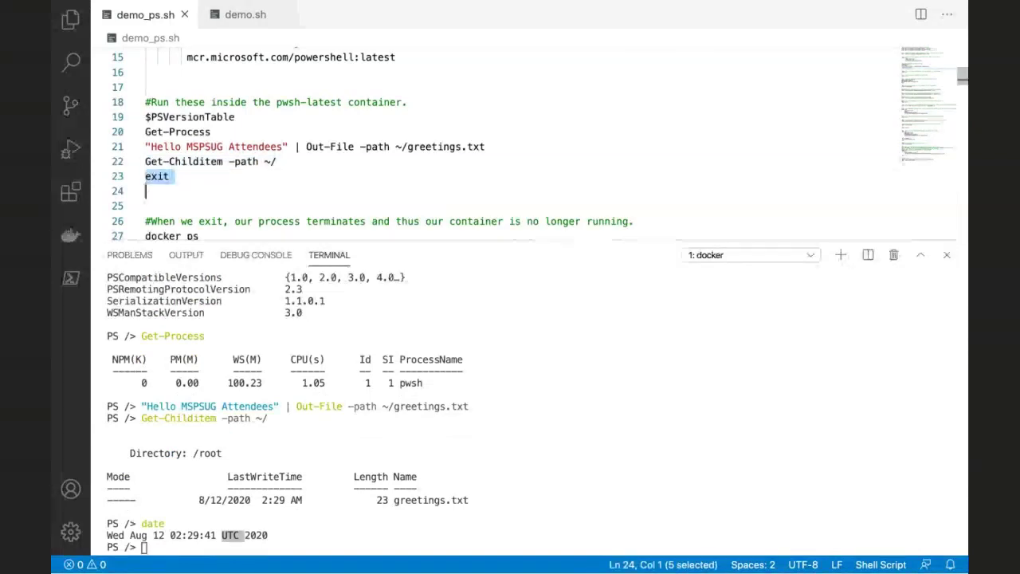
key("F8")
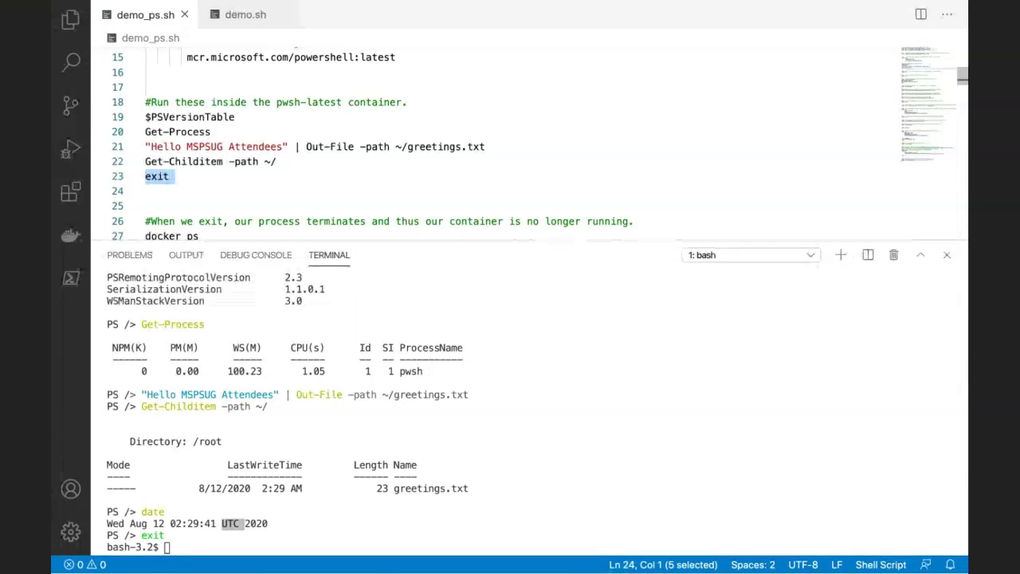
Step: List the running containers by running the script's docker ps line below the comment about the process terminating
left_click(146, 221)
key("Down")
key("Down")
key("Down")
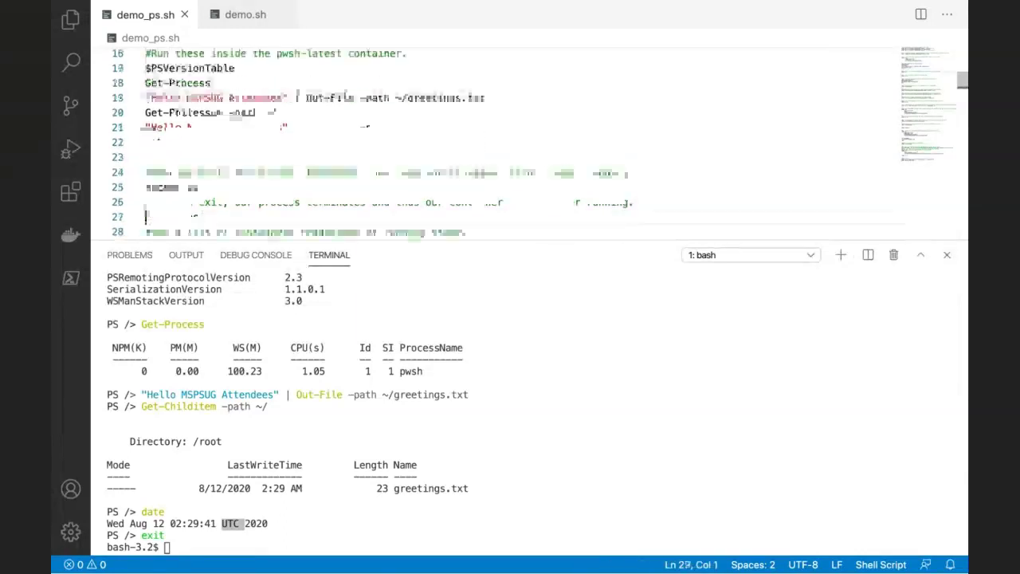
key("Up")
key("Up")
key("shift+Down")
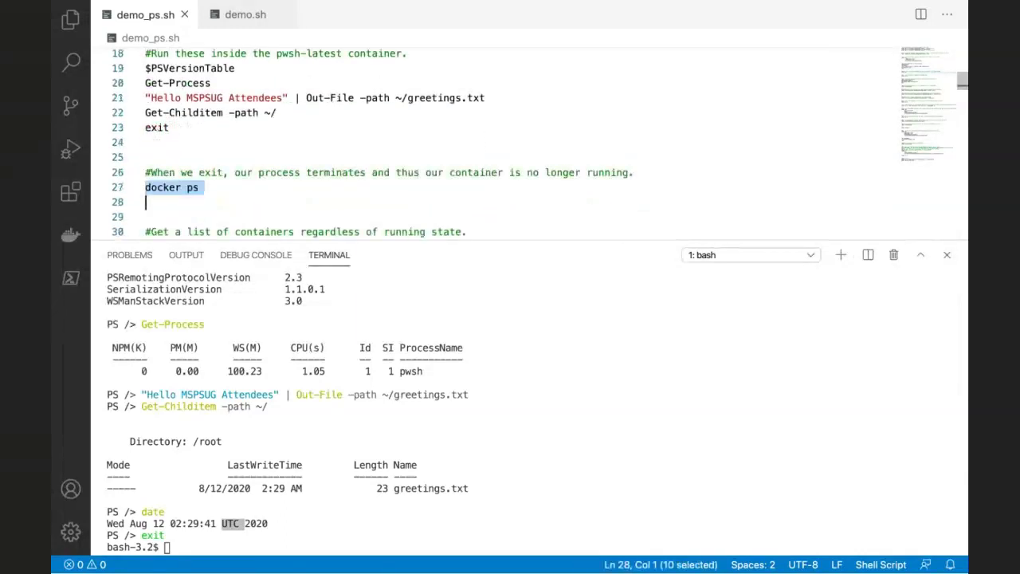
key("F8")
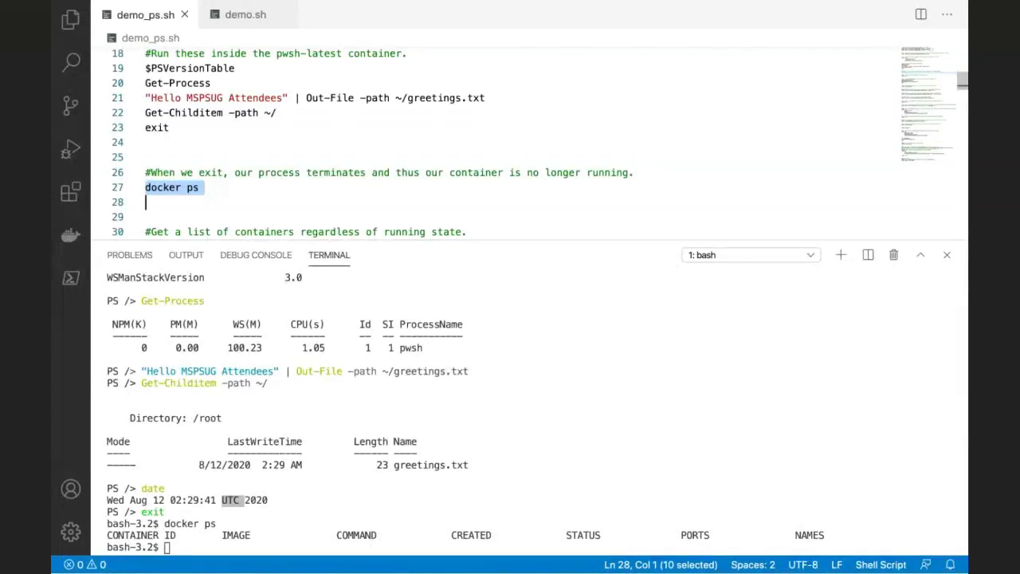
Step: List all containers regardless of running state by running the script's docker ps -a line
scroll(356, 159, "down", 2)
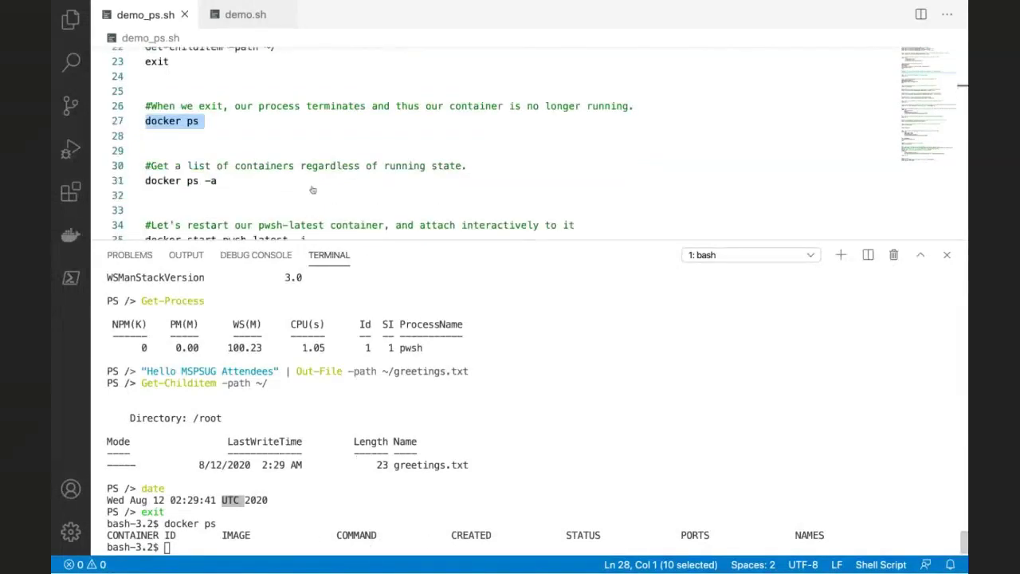
triple_click(214, 181)
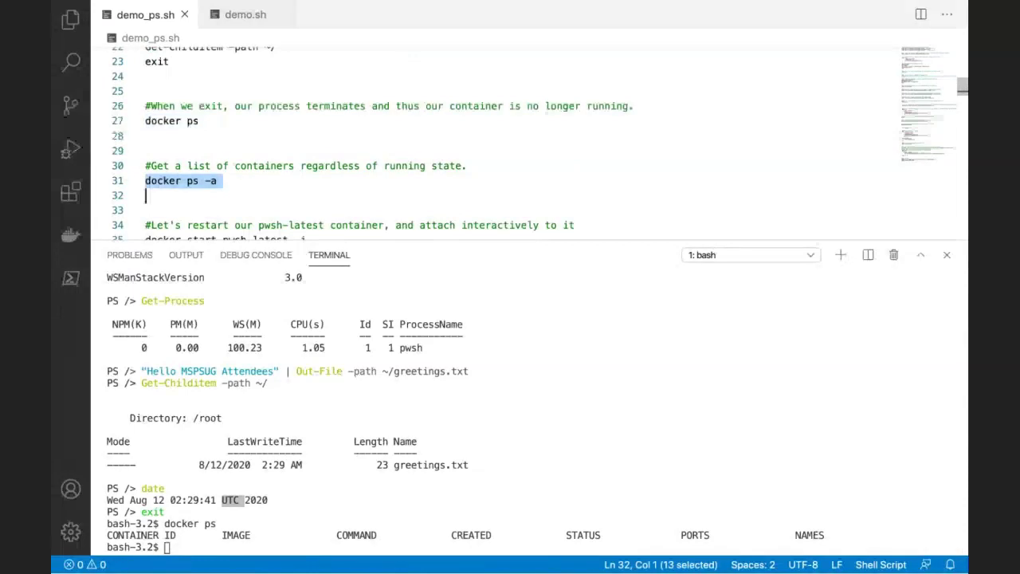
key("F8")
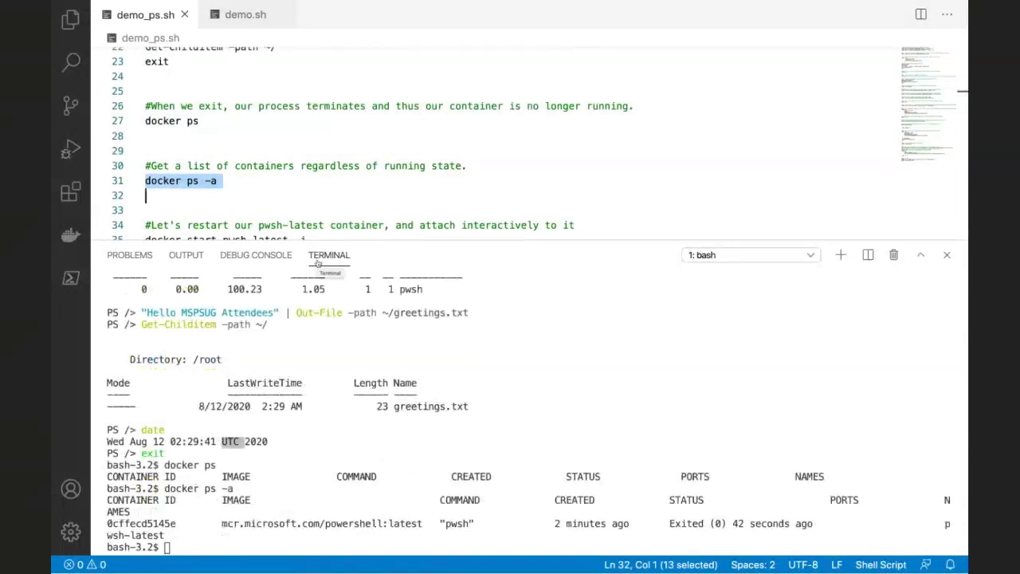
Step: Highlight the container ID, command, exit status and ports of the pwsh-latest container in the docker ps -a output
double_click(174, 524)
left_click_drag(216, 524, 496, 524)
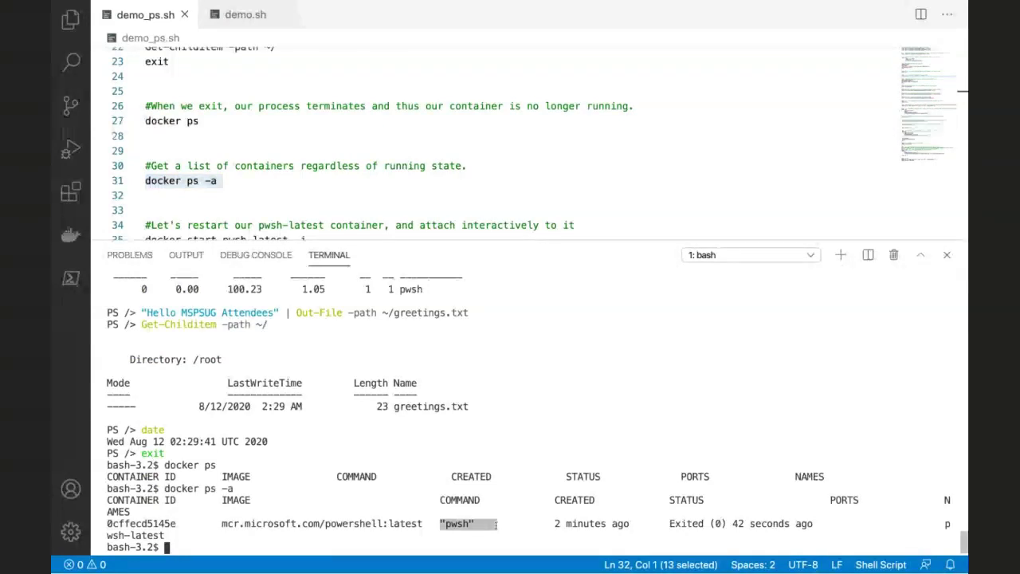
left_click_drag(550, 524, 750, 524)
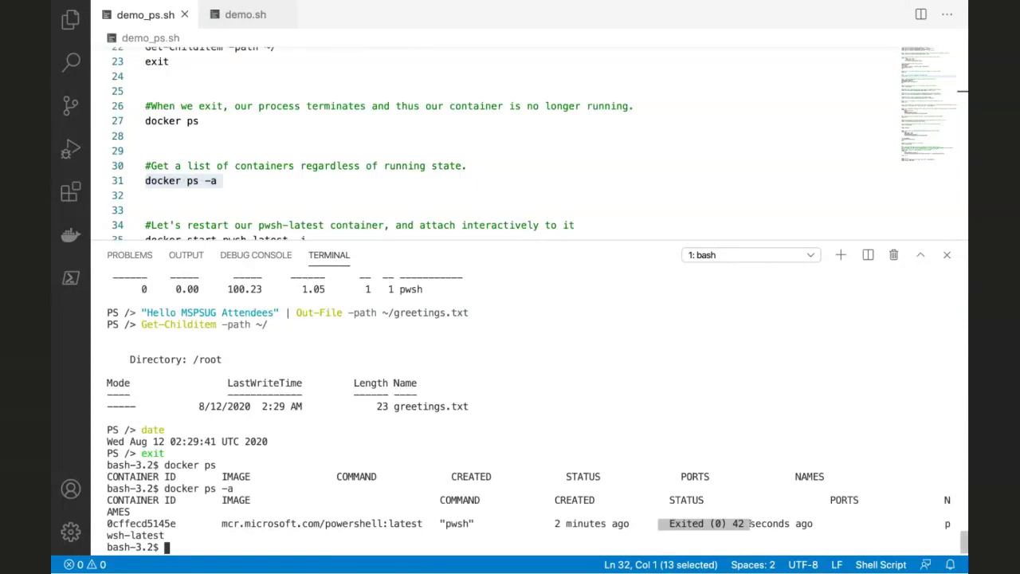
key("super+minus")
left_click_drag(701, 542, 791, 542)
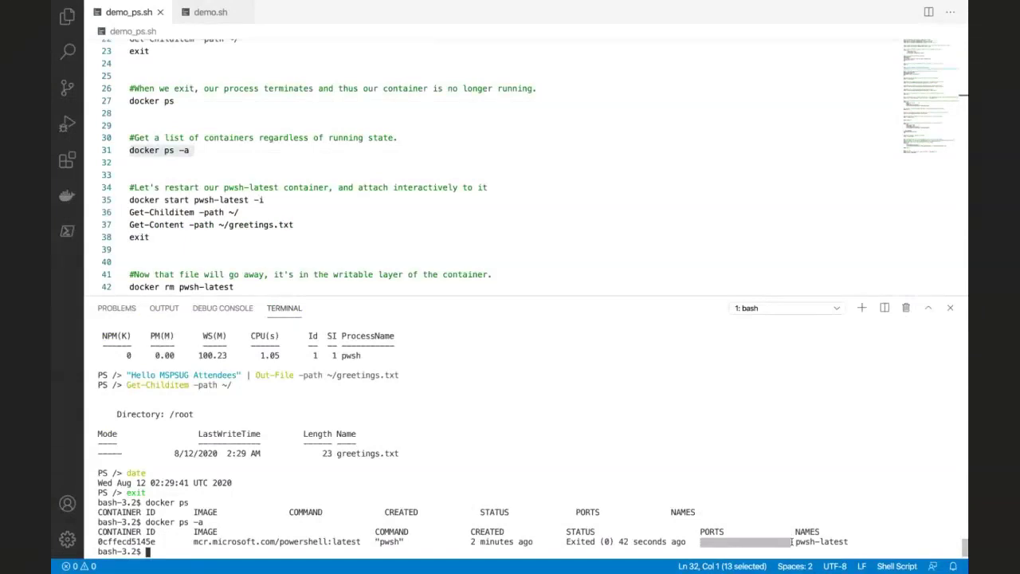
key("super+equal")
Step: Restart the stopped container and attach to it interactively by running the script's docker start pwsh-latest -i line
scroll(453, 149, "down", 3)
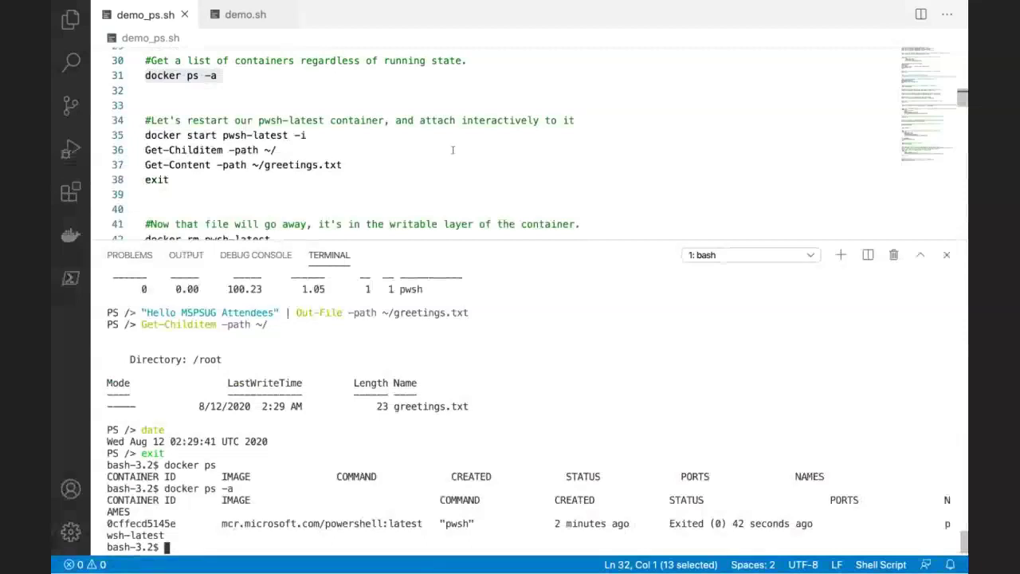
scroll(453, 149, "down", 2)
scroll(452, 149, "up", 4)
scroll(452, 149, "down", 2)
triple_click(453, 153)
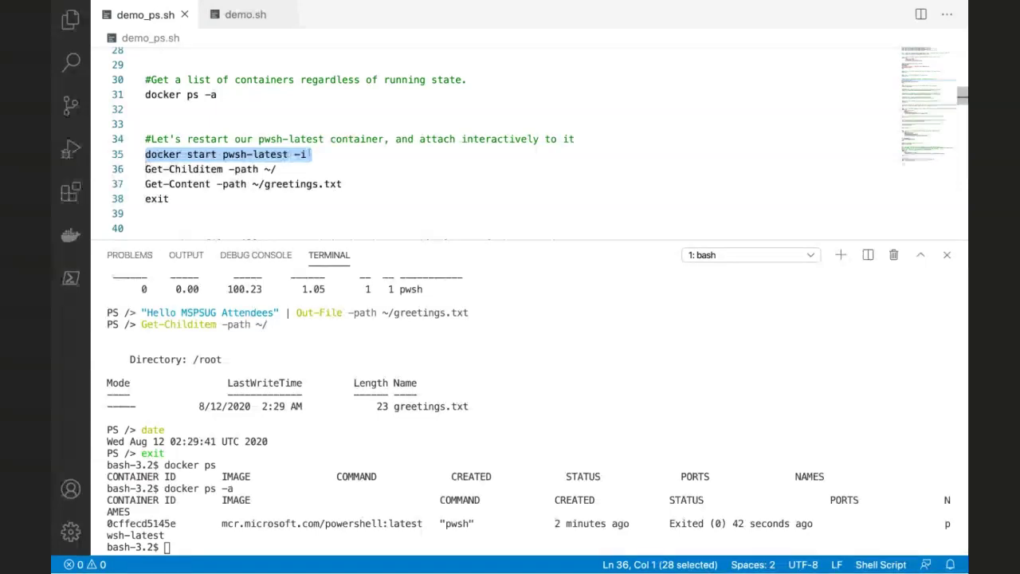
left_click_drag(308, 154, 146, 153)
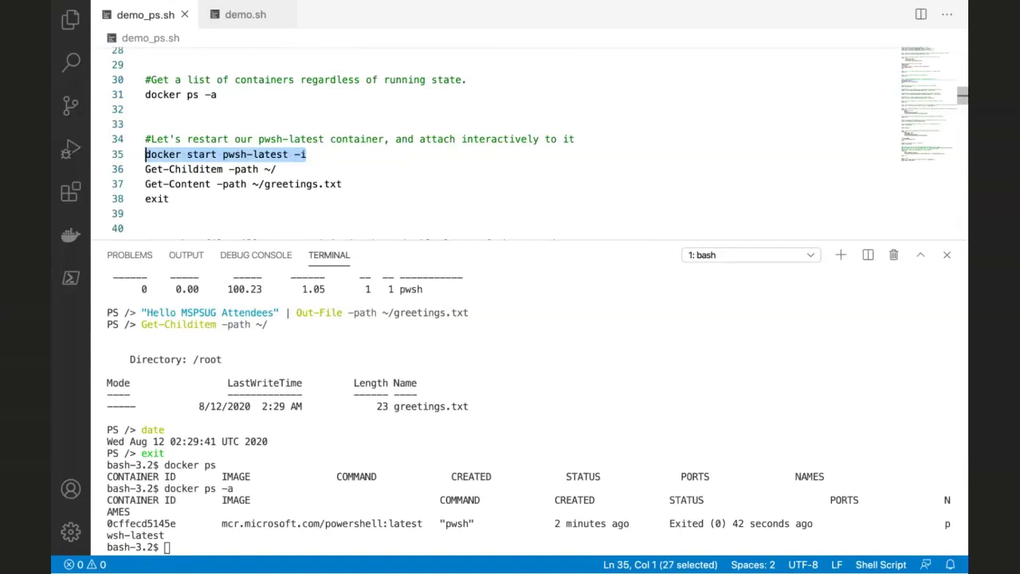
key("F8")
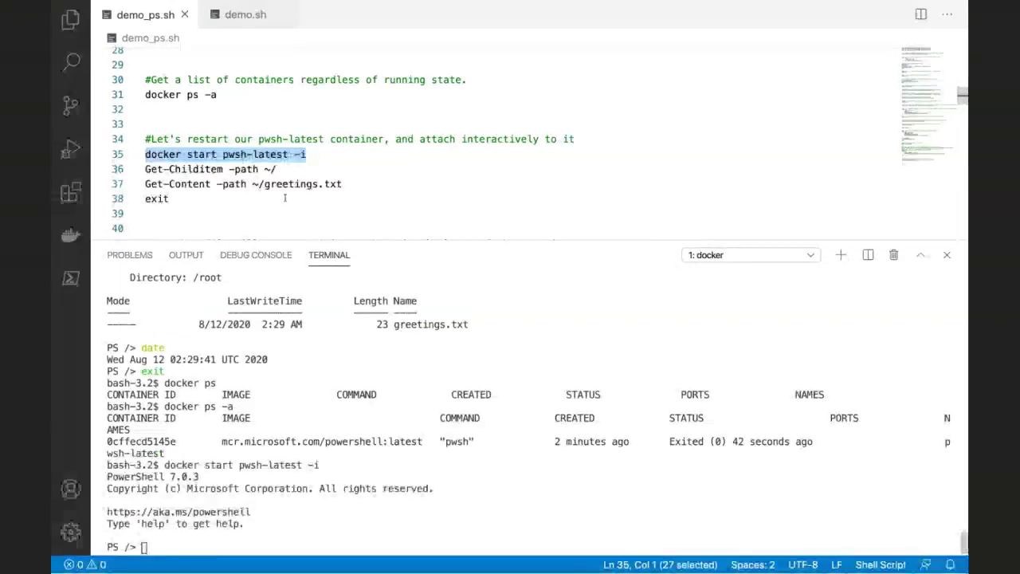
Step: List the restarted container's home directory by running the Get-Childitem -path ~/ line under docker start
left_click(277, 169)
triple_click(277, 169)
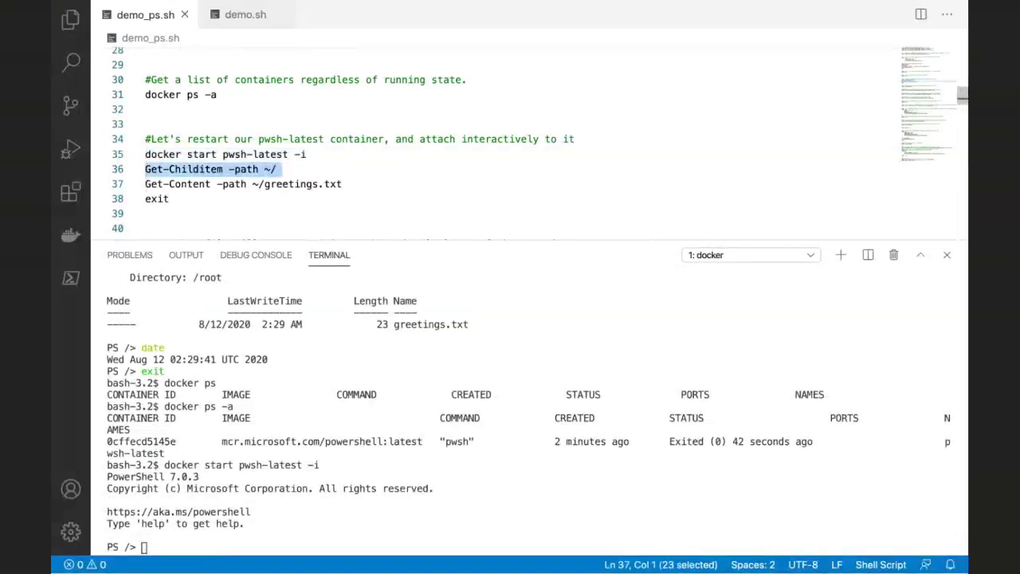
key("F8")
Step: Read the greeting file inside the container by running the script's Get-Content -path ~/greetings.txt line
key("Right")
key("shift+Down")
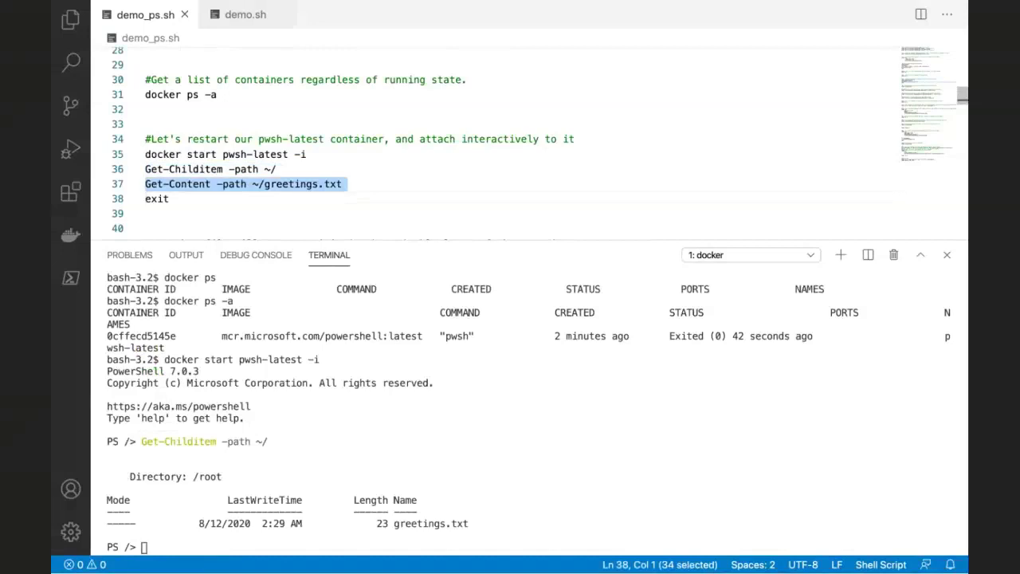
key("F8")
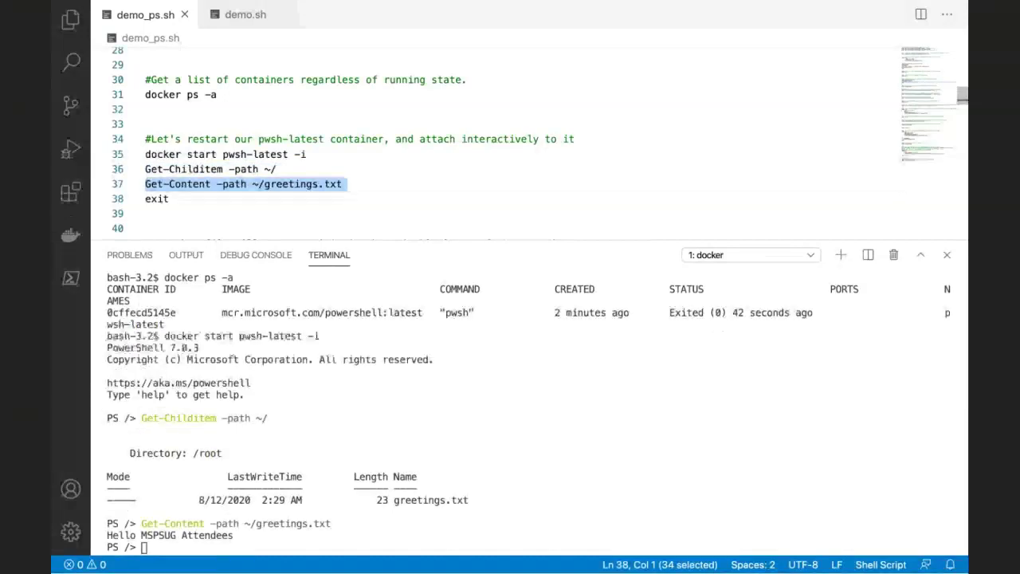
Step: Exit the restarted container by running the exit line below Get-Content
key("Right")
key("shift+Down")
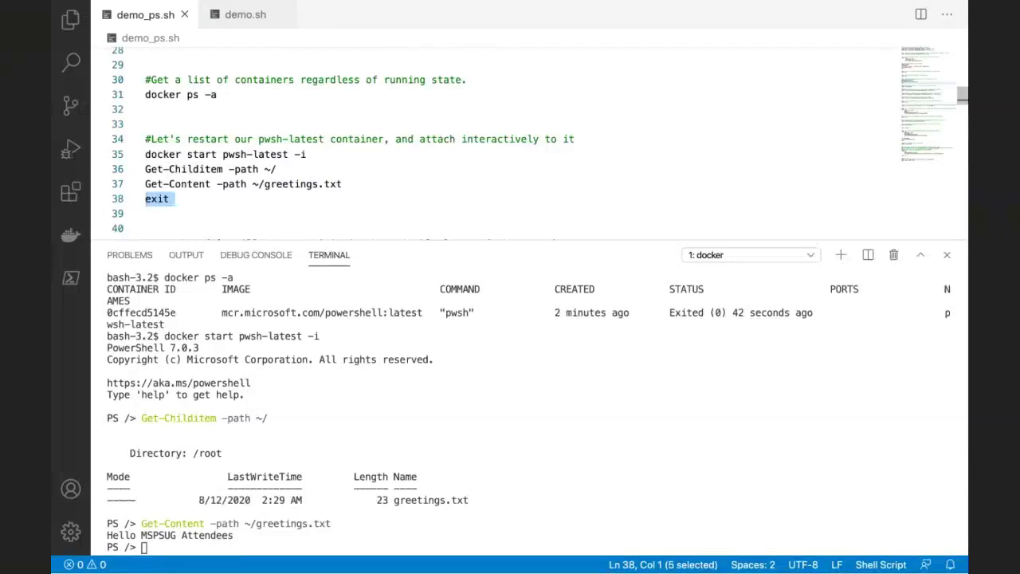
key("F8")
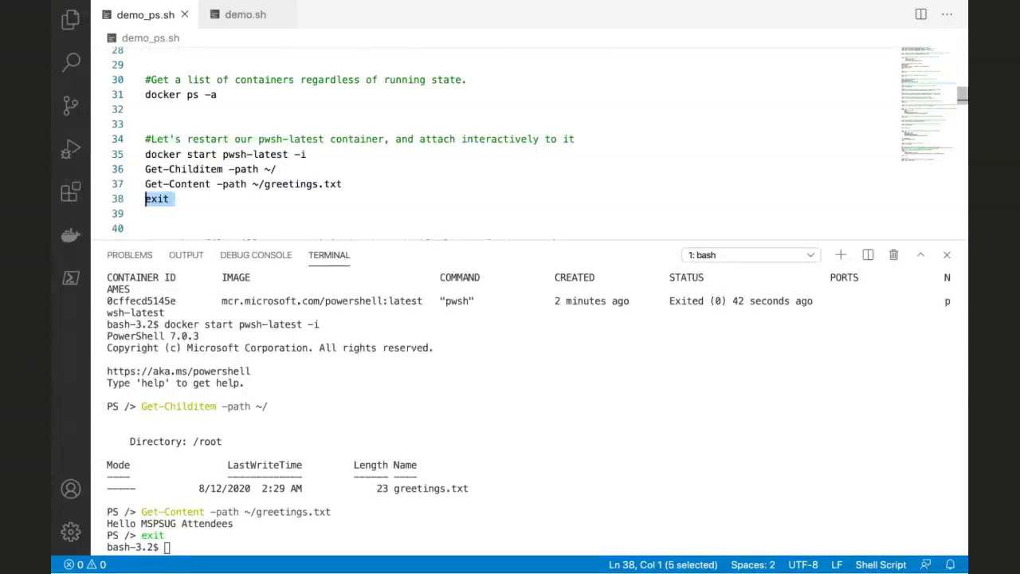
Step: Delete the stopped container by running the script's docker rm pwsh-latest line
key("Down")
key("Down")
key("Up")
key("Down")
key("Down")
key("shift+Down")
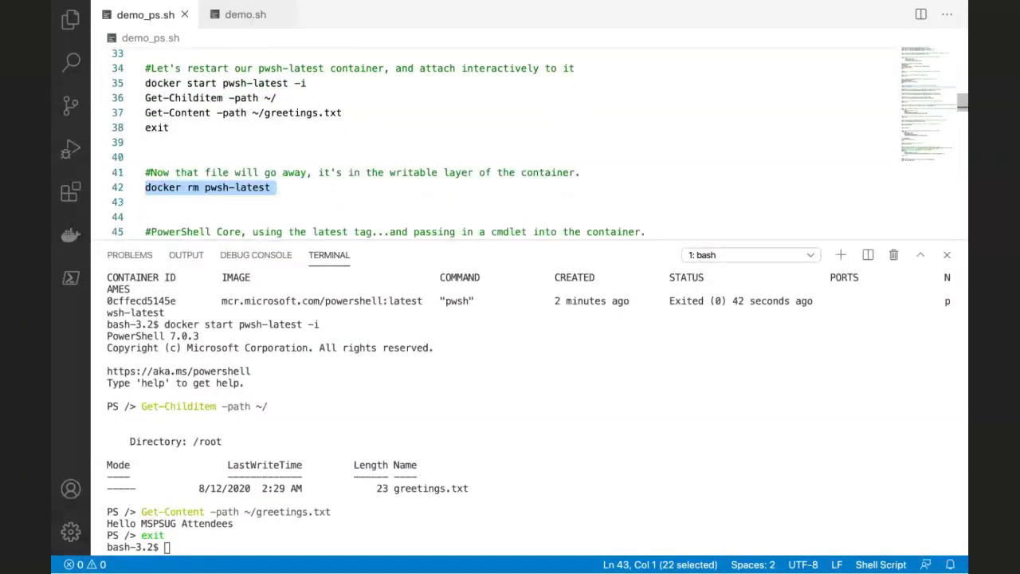
key("ctrl+Return")
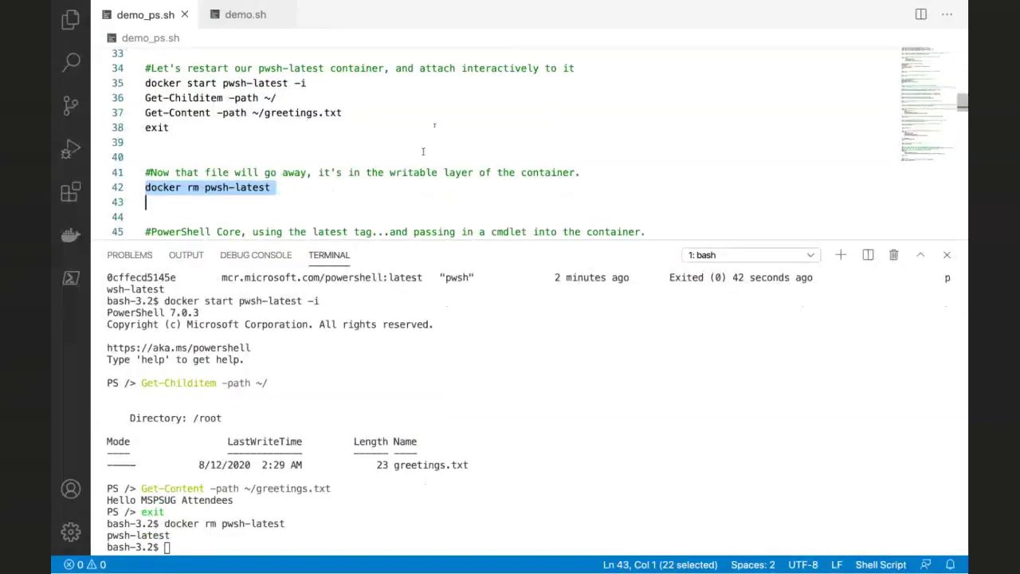
Step: Point out the writable layer comment, then highlight the greeting text and the docker rm pwsh-latest command in the terminal output
left_click_drag(424, 151, 391, 171)
left_click(389, 172)
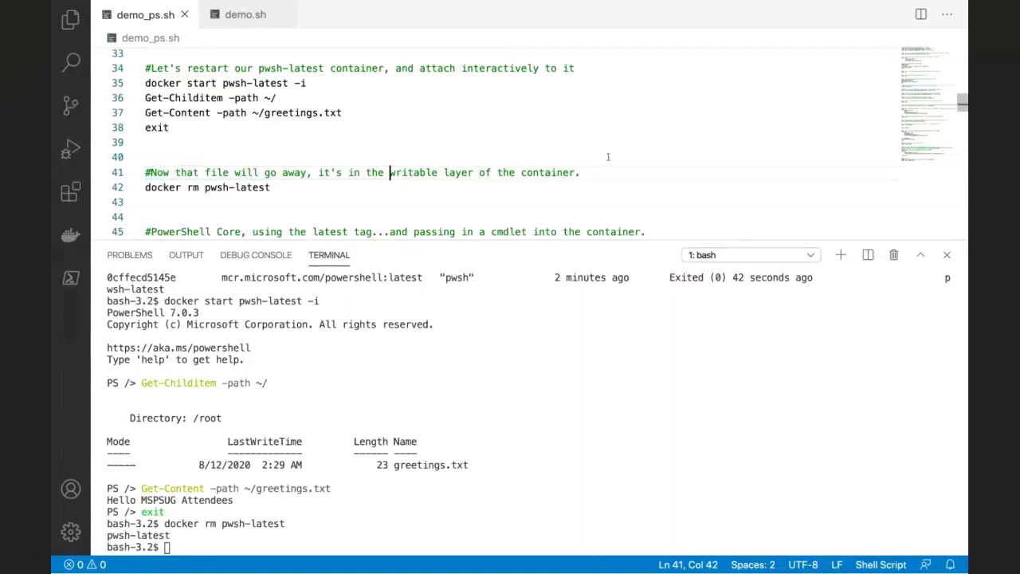
left_click(260, 500)
left_click_drag(260, 500, 121, 501)
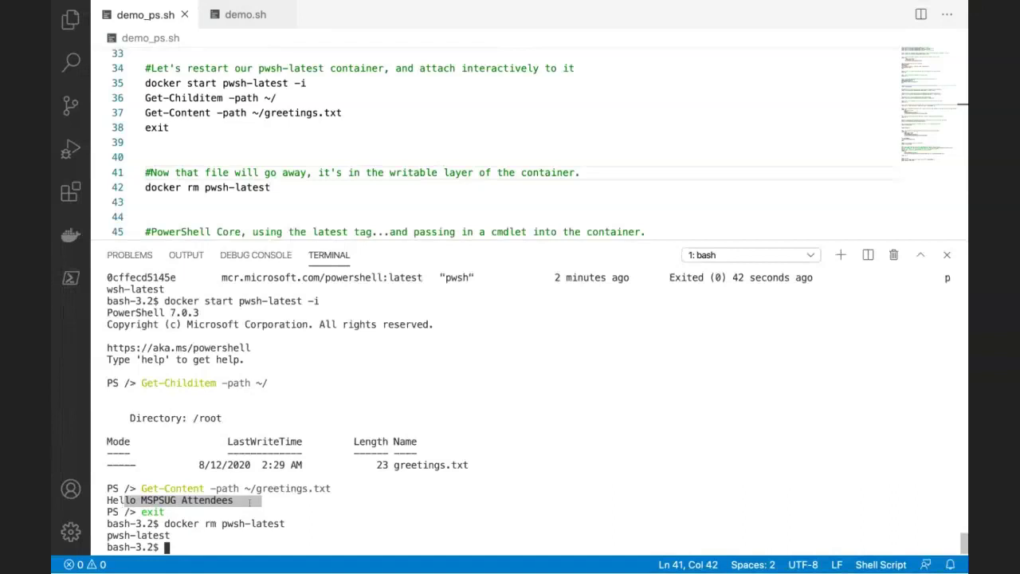
left_click_drag(169, 524, 318, 524)
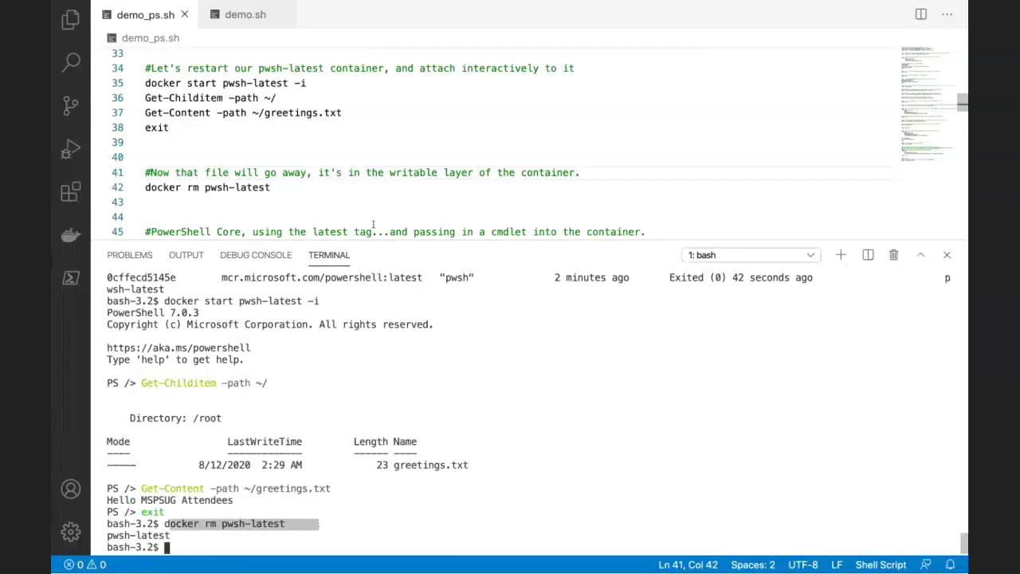
Step: Highlight docker run mcr.microsoft.com/powershell:latest pwsh in the script line that passes a cmdlet into the container
scroll(373, 224, "down", 3)
left_click(581, 124)
key("Down")
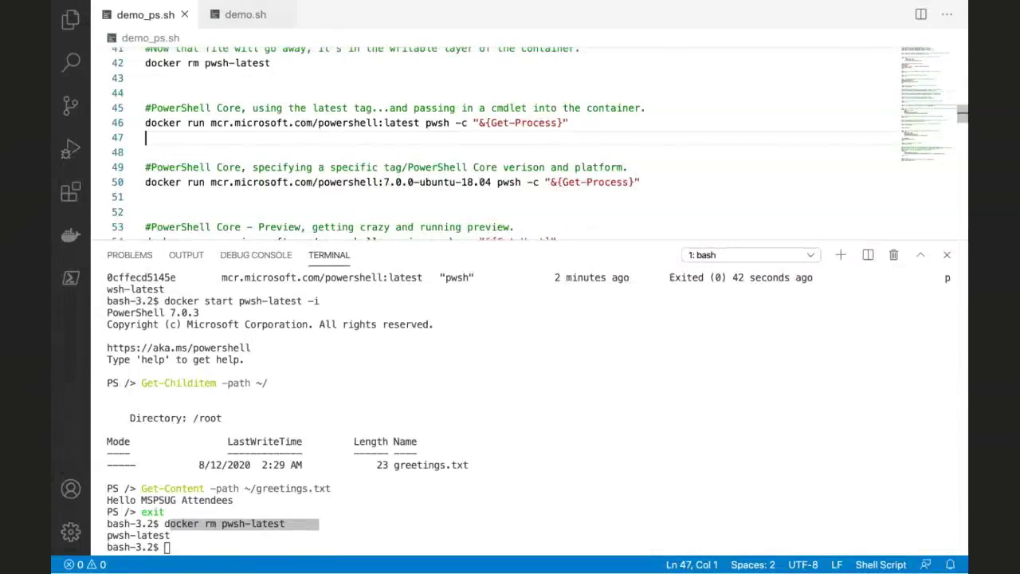
key("Up")
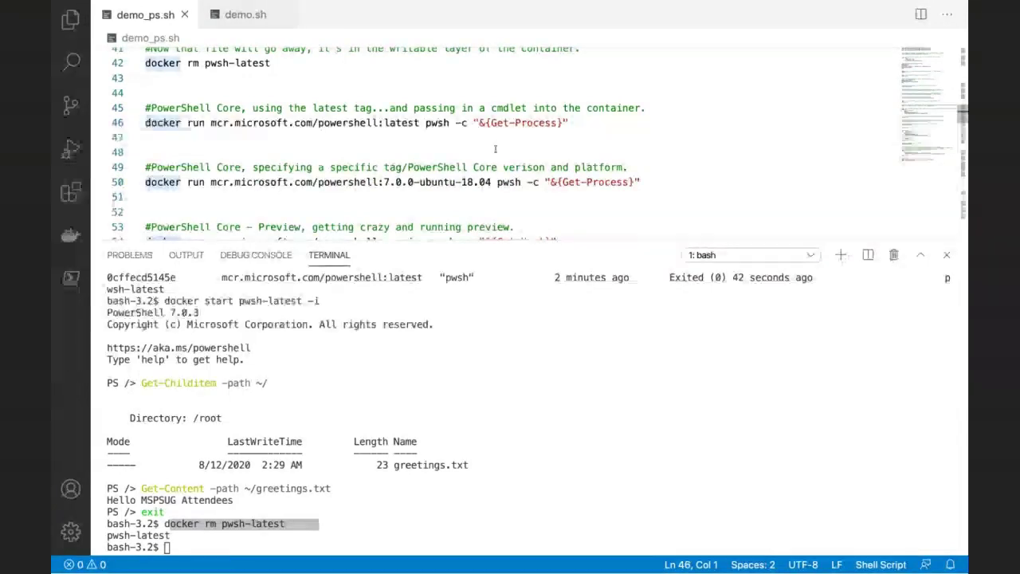
left_click(452, 124, "shift")
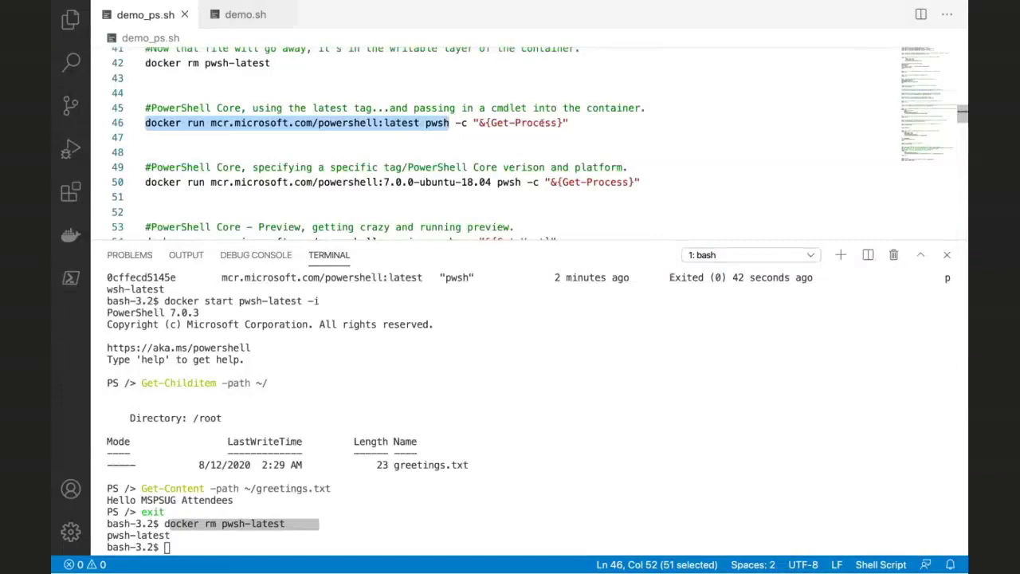
left_click(415, 125)
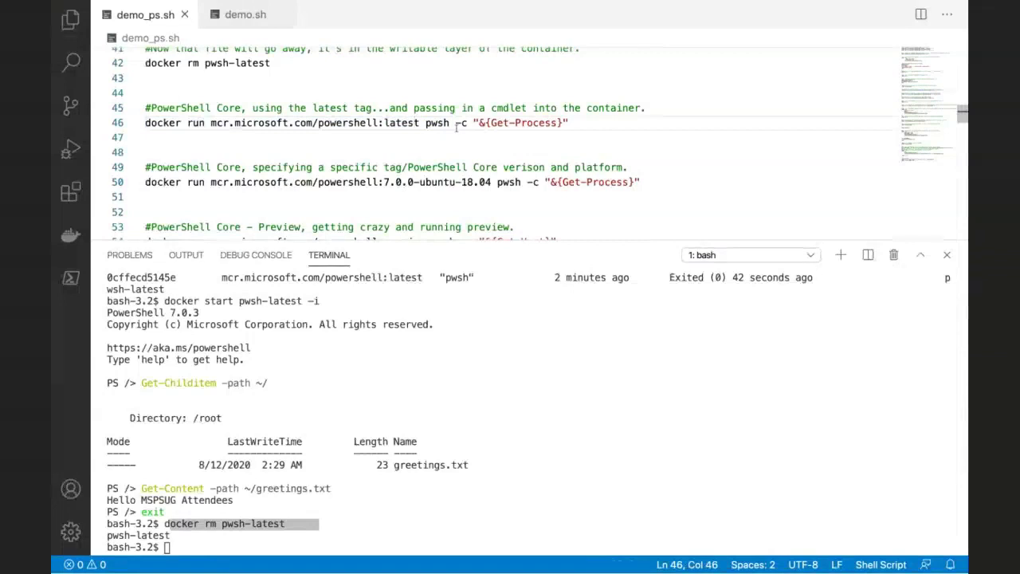
Step: Highlight the docker run command, the powershell:latest image and the pwsh -c "&{Get-Process}" argument separately in line 46
left_click(160, 133)
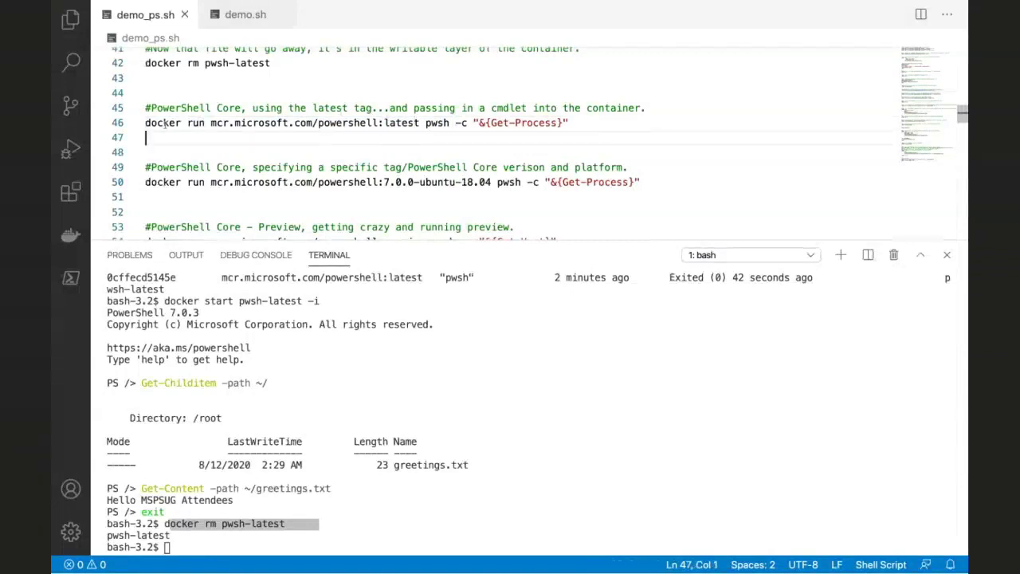
double_click(164, 125)
left_click(212, 123, "shift")
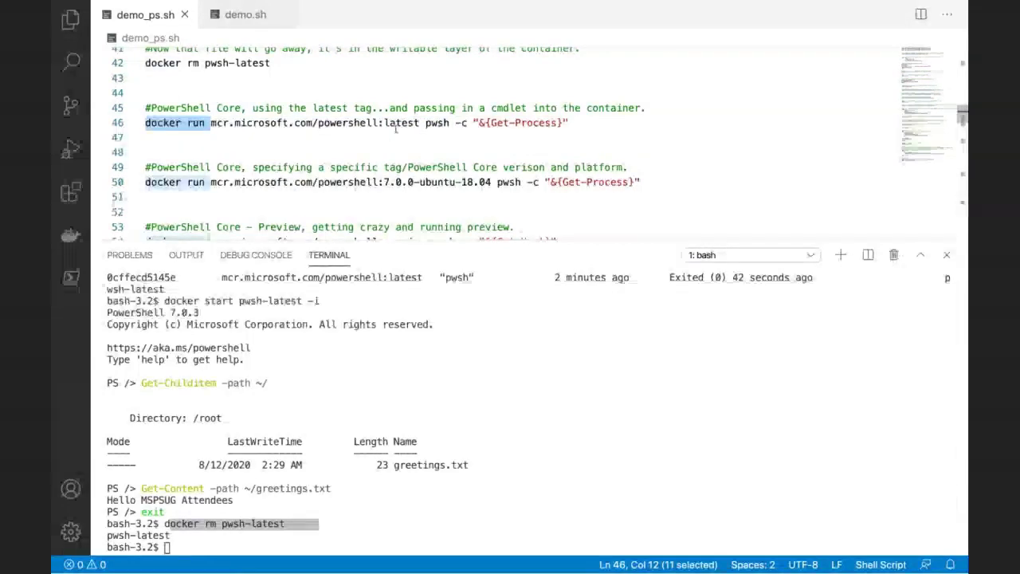
left_click(420, 122, "shift")
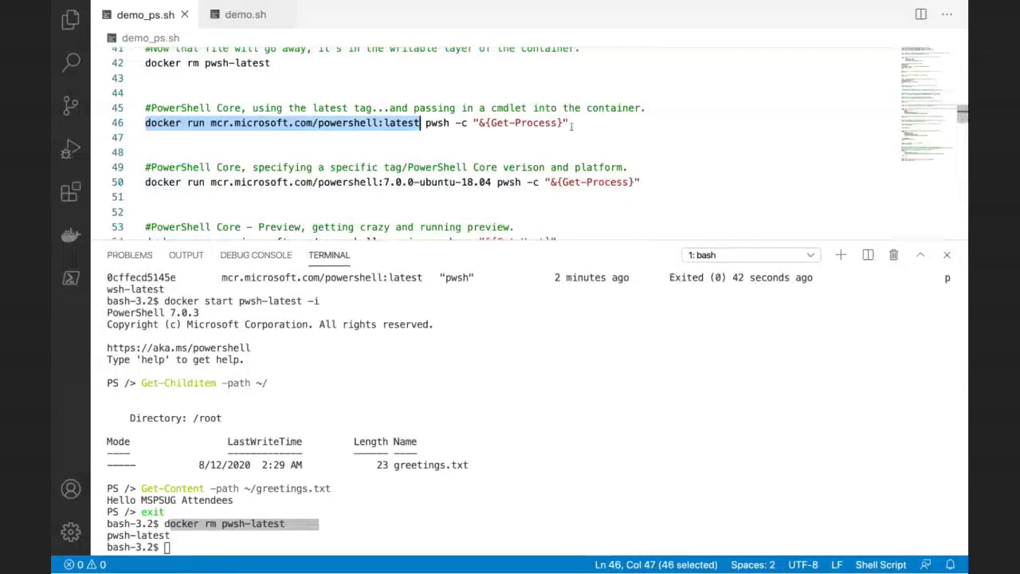
key("End")
left_click_drag(426, 126, 446, 124)
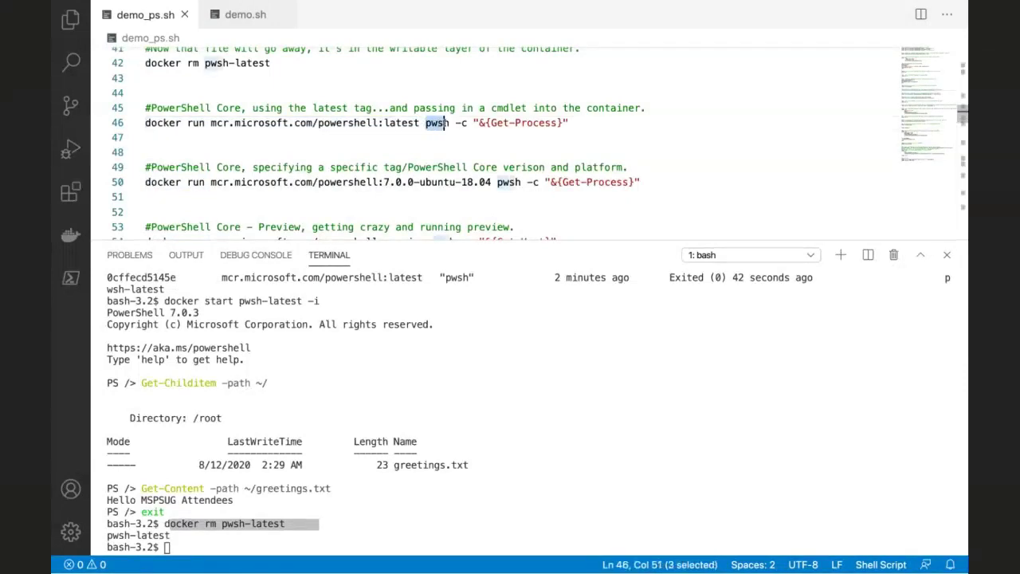
left_click_drag(516, 118, 571, 123)
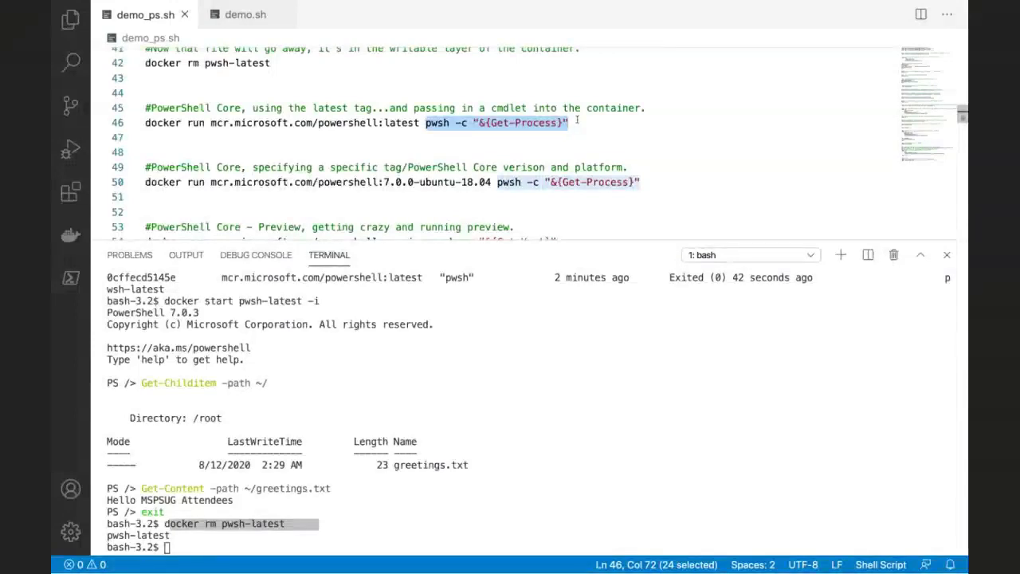
Step: Run the script's line 46, passing pwsh -c "&{Get-Process}" into a new container from the powershell:latest image
key("Right")
key("Home")
key("shift+Down")
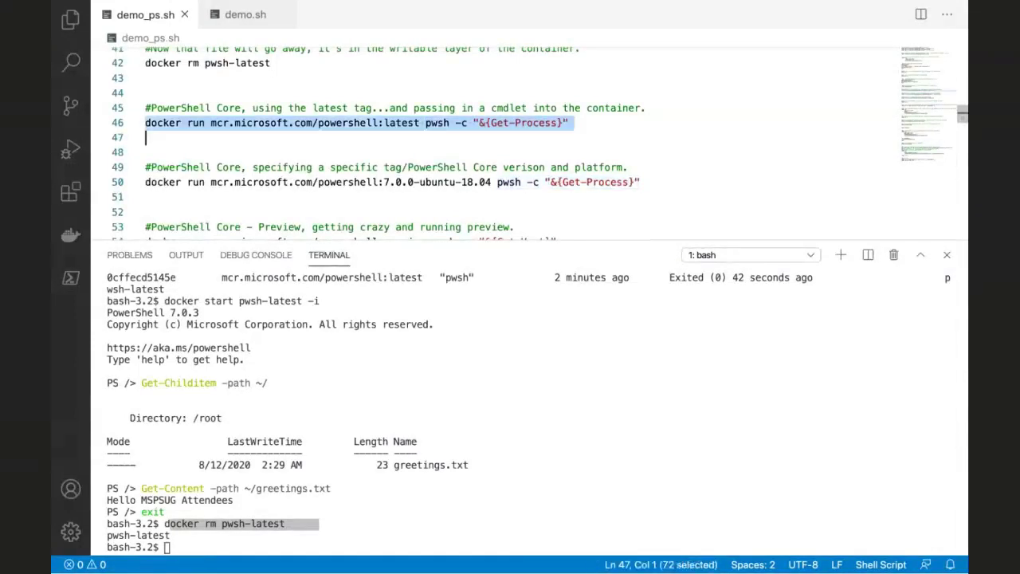
key("ctrl+Return")
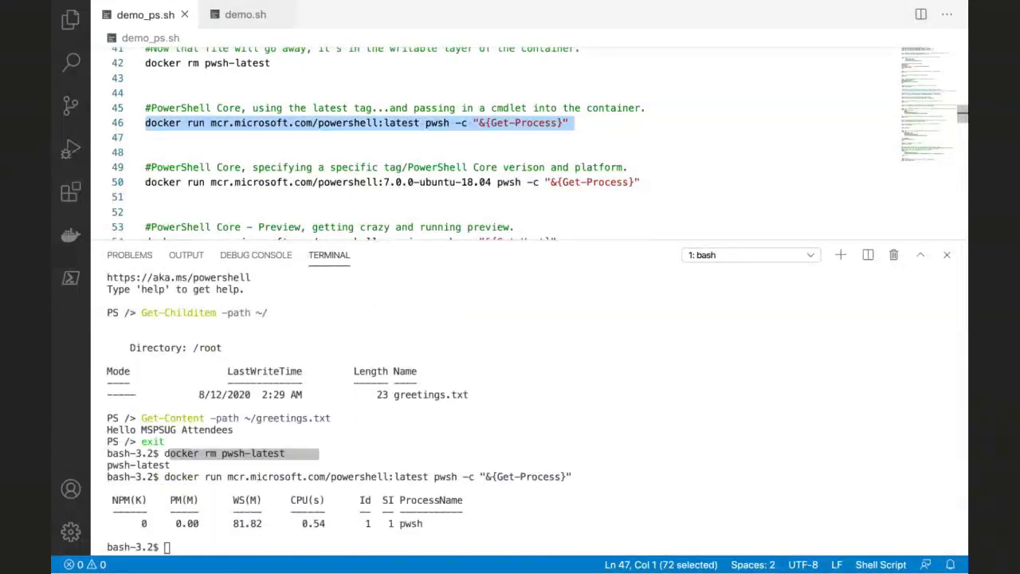
Step: Run the script line that passes Get-Process into a powershell:7.0.0-ubuntu-18.04 container, executing it twice
left_click(146, 152)
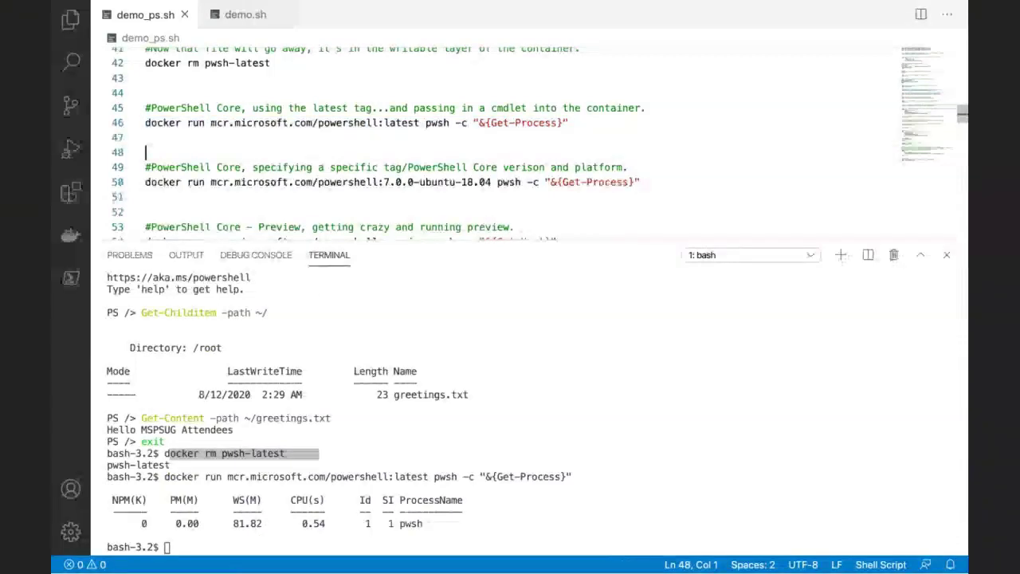
left_click_drag(146, 182, 146, 197)
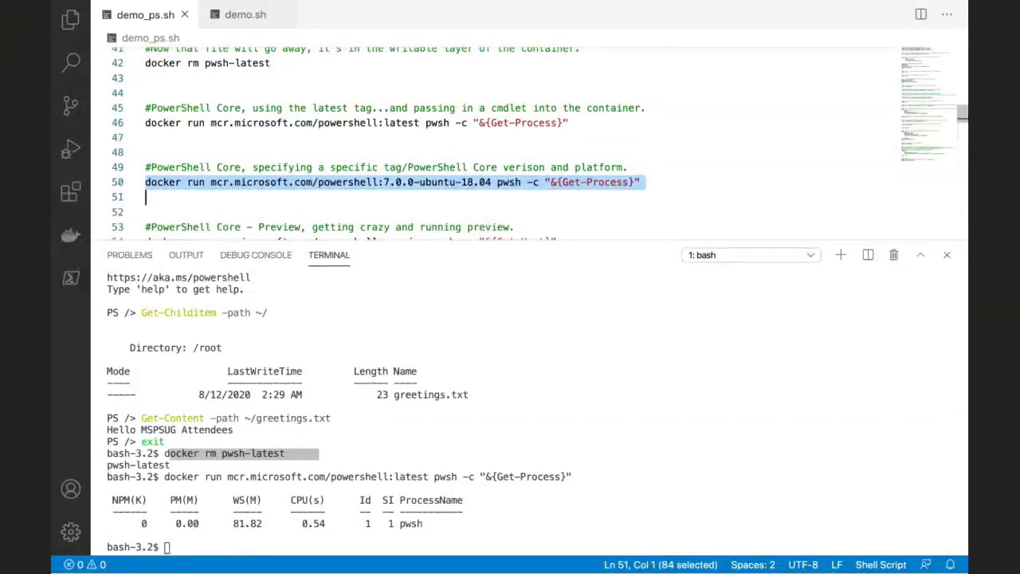
key("F8")
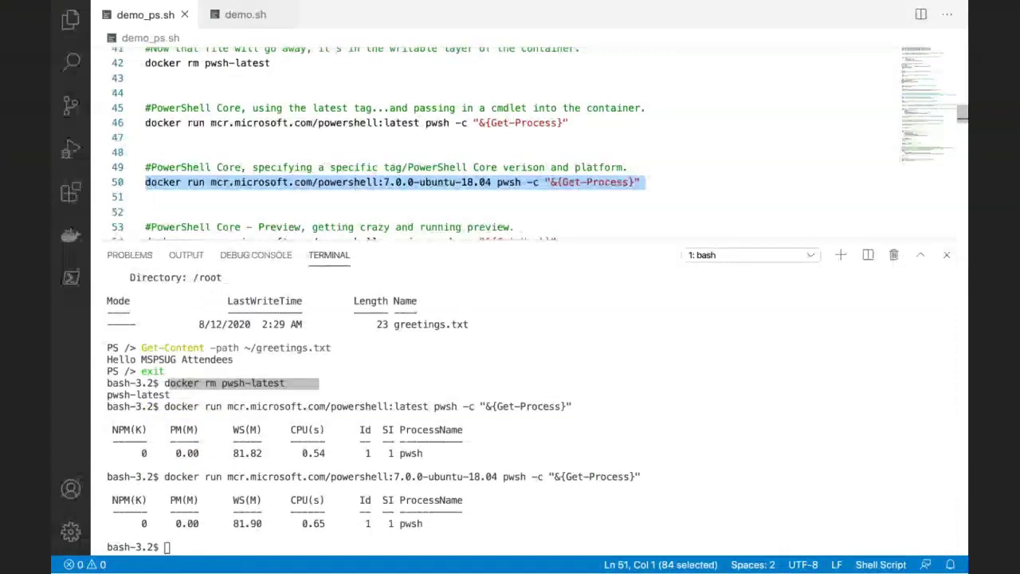
key("F8")
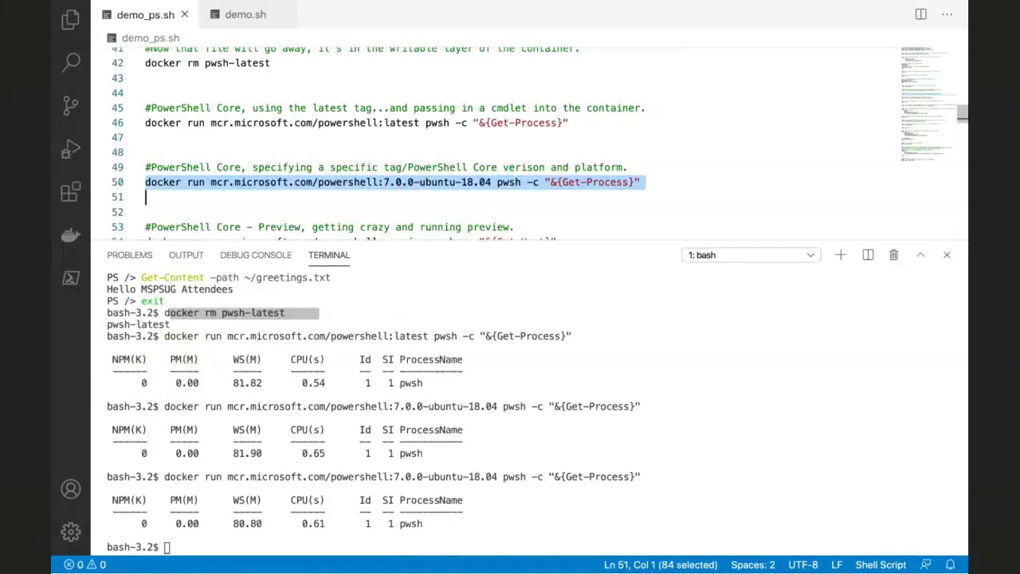
Step: Highlight the preview docker run line, then compare its preview tag with the latest and 7.0.0-ubuntu-18.04 tags in the lines above
key("Down")
key("Down")
key("Down")
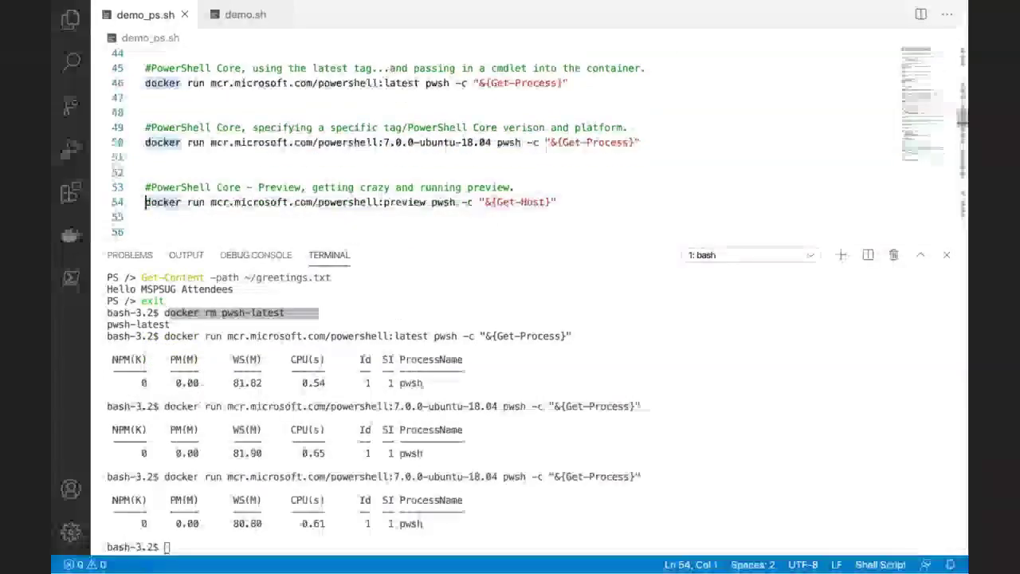
key("shift+Down")
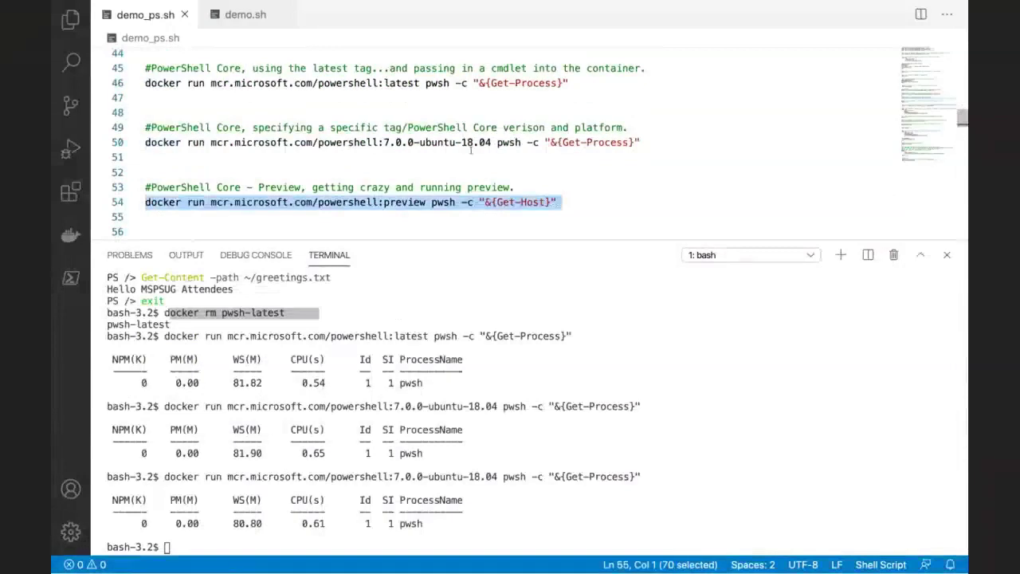
double_click(421, 202)
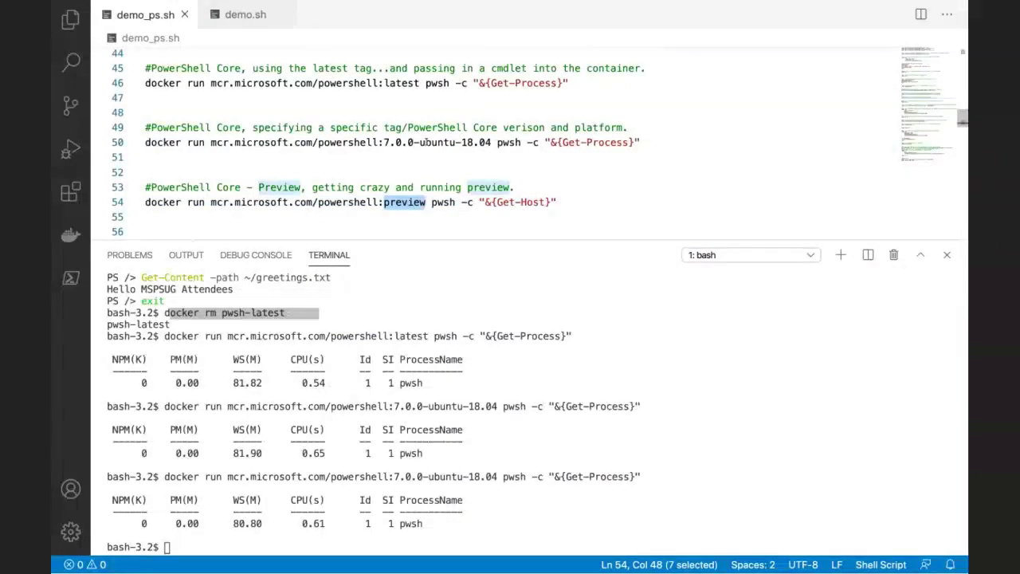
double_click(402, 83)
double_click(398, 142)
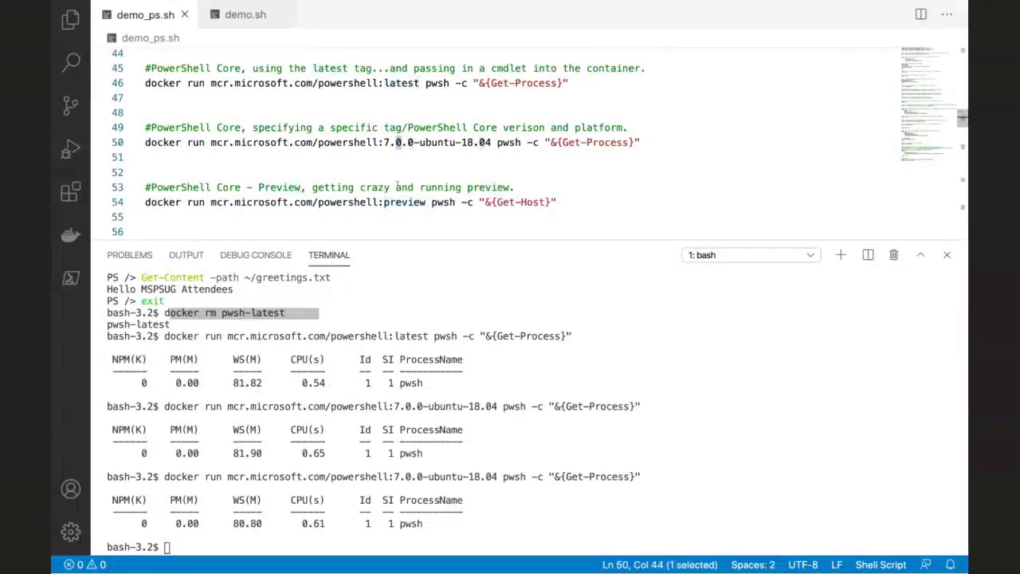
double_click(396, 202)
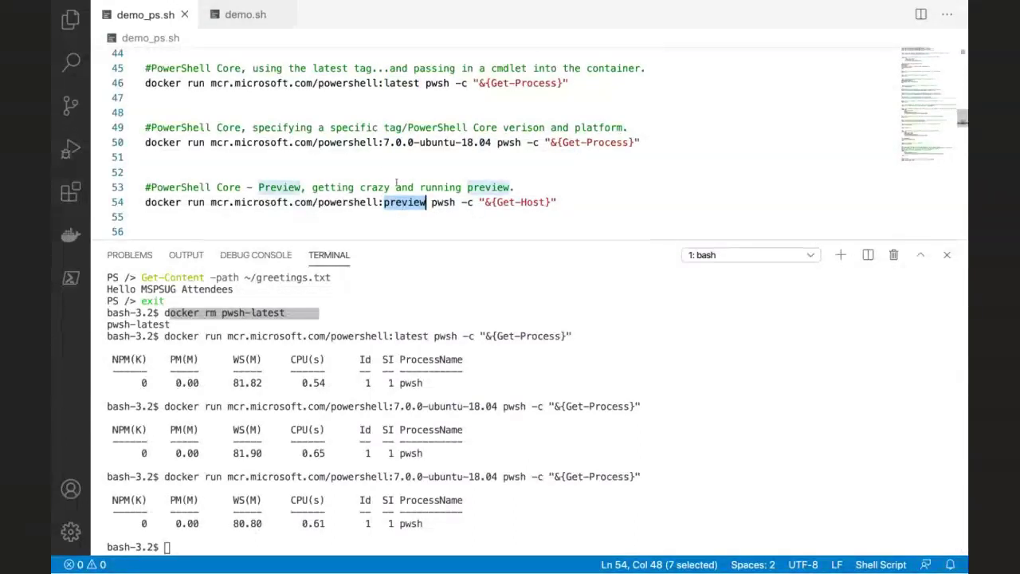
Step: Run the script's line 54, passing pwsh -c "&{Get-Host}" into a new container from the powershell:preview image
key("Home")
key("Down")
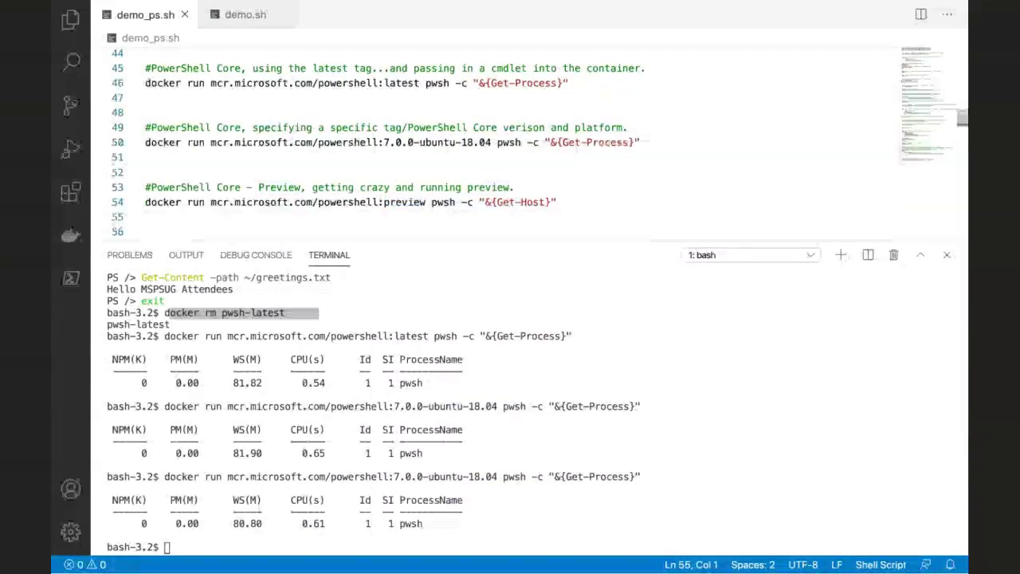
key("shift+Up")
key("F8")
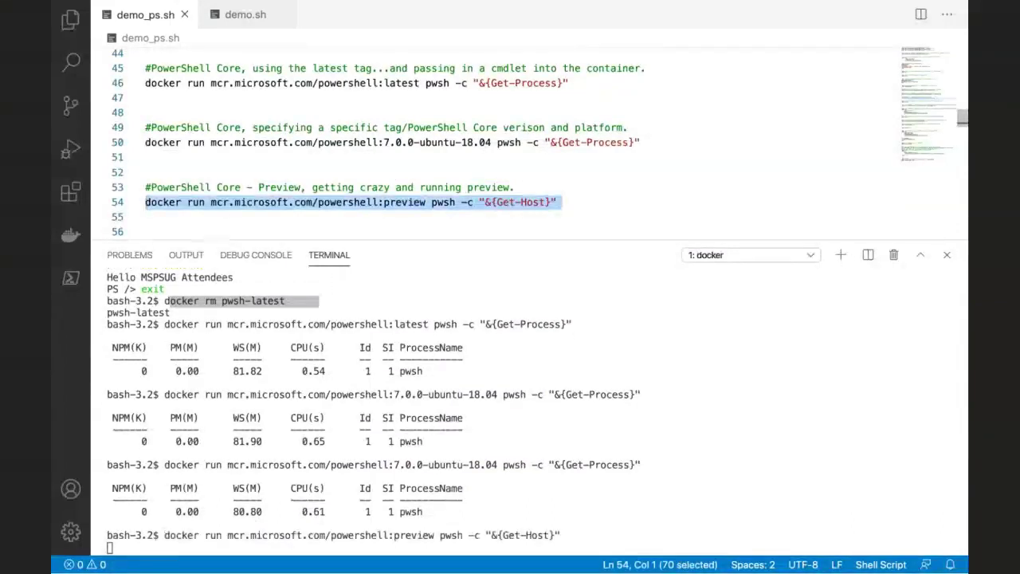
Step: Highlight the Version value in the Get-Host output and the "&{Get-Host}" argument in line 54
left_click_drag(216, 406, 323, 406)
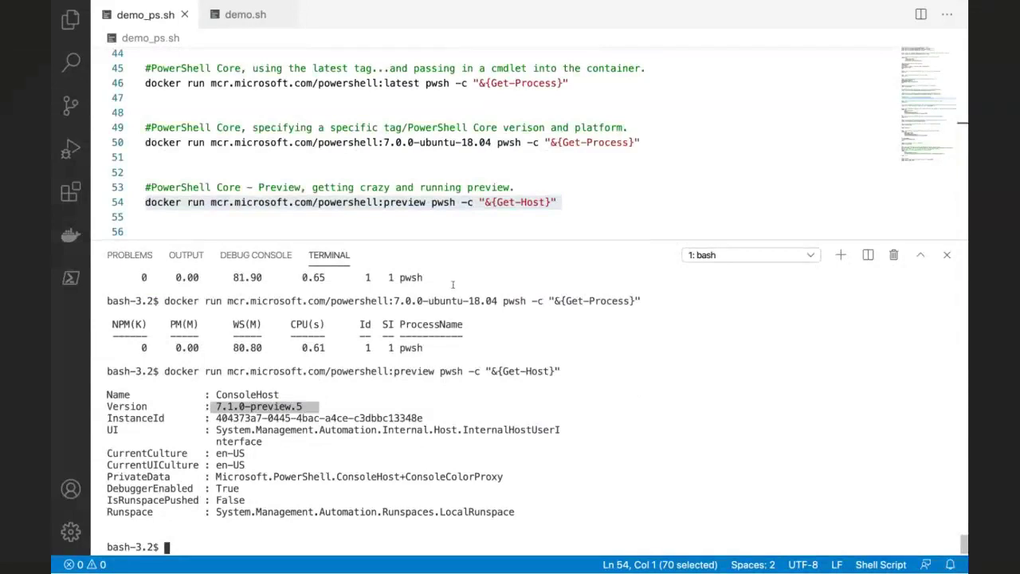
left_click(559, 202)
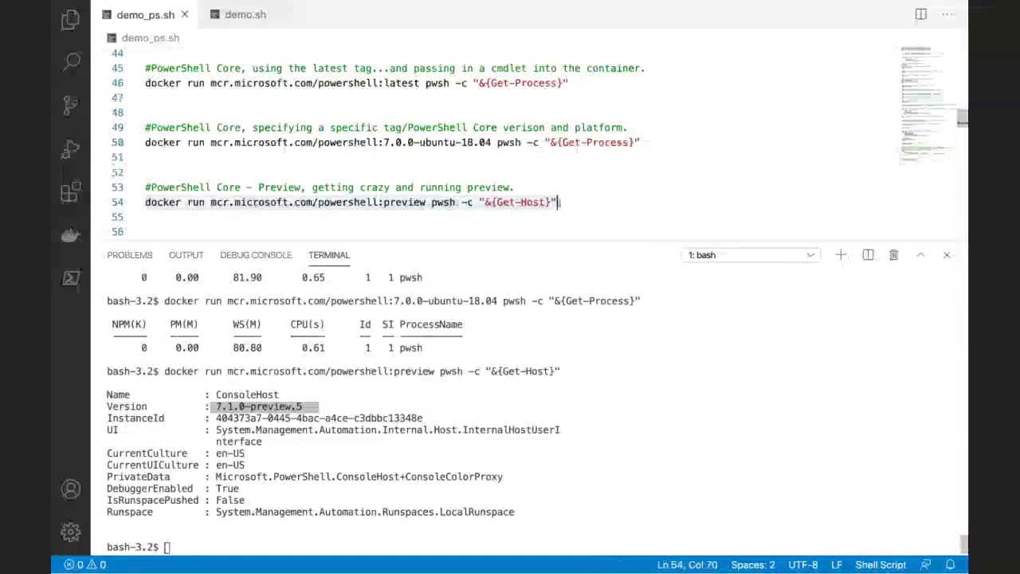
left_click_drag(560, 203, 478, 204)
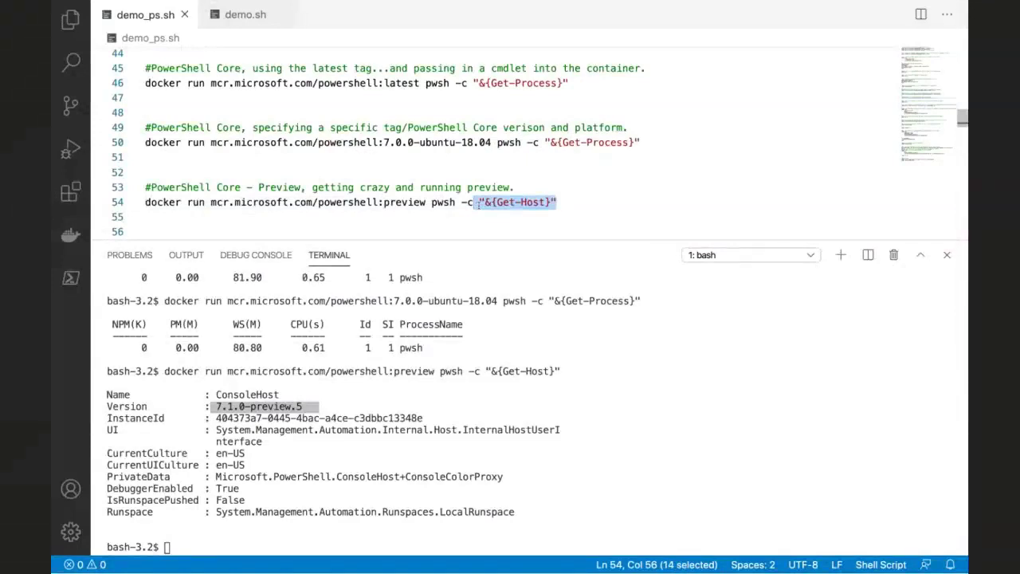
Step: List all containers on the machine by running the script's docker ps -a command in line 58
scroll(541, 216, "down", 2)
left_click(541, 216)
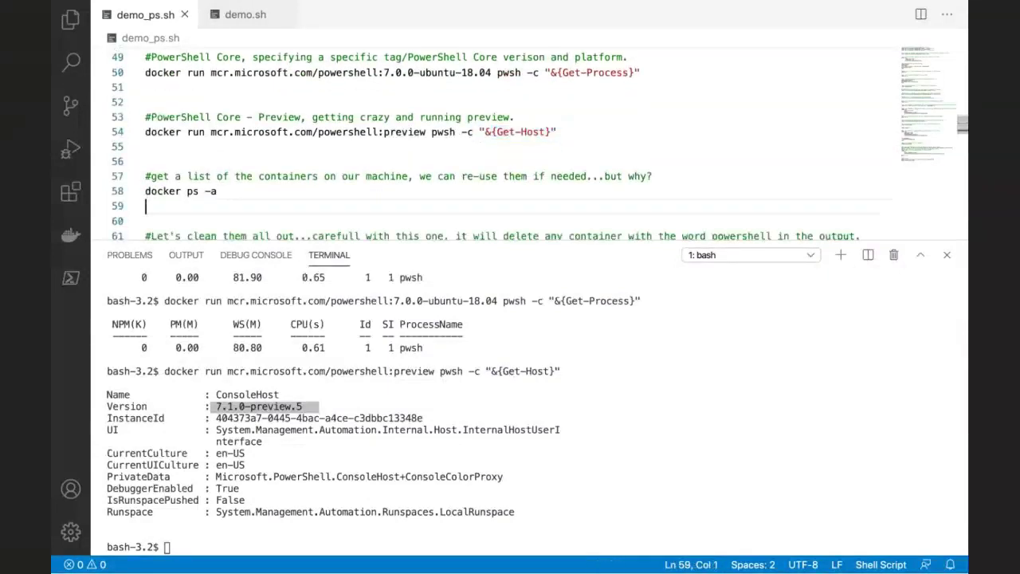
key("shift+Up")
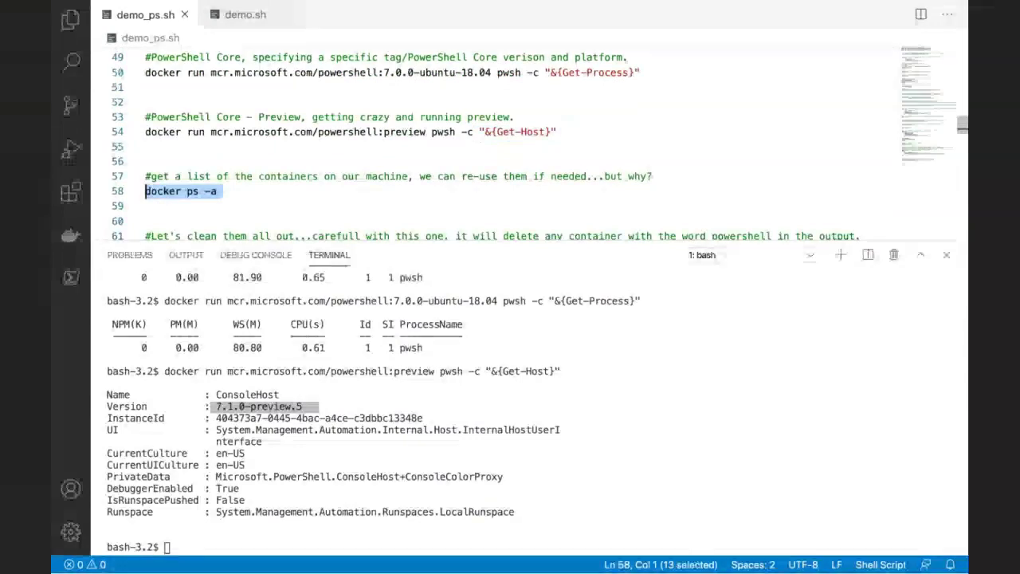
key("F8")
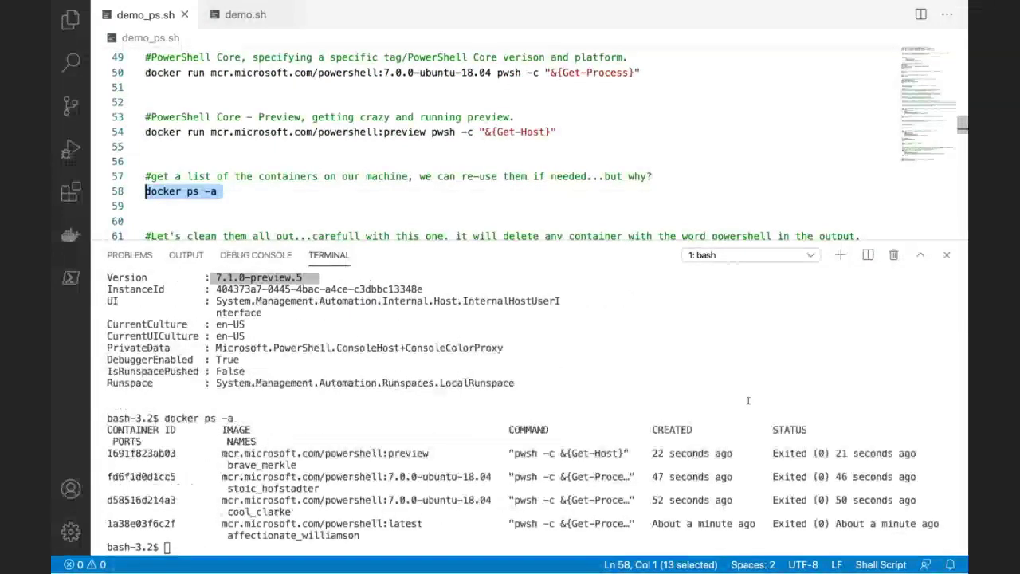
Step: Highlight the Get-Host and Get-Process commands and the Exited statuses in the container list
left_click_drag(514, 453, 606, 452)
left_click_drag(526, 477, 584, 477)
left_click_drag(517, 500, 562, 500)
left_click_drag(801, 455, 812, 524)
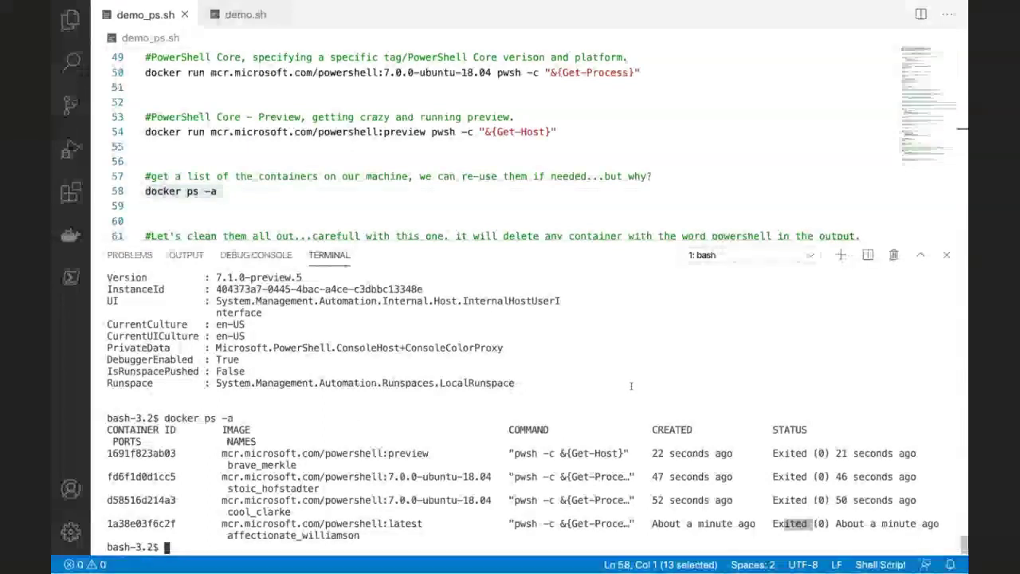
Step: Point out the parts of the cleanup pipeline in line 62, and run it to remove every container matching "powershell"
scroll(549, 231, "down", 1)
scroll(549, 231, "down", 1)
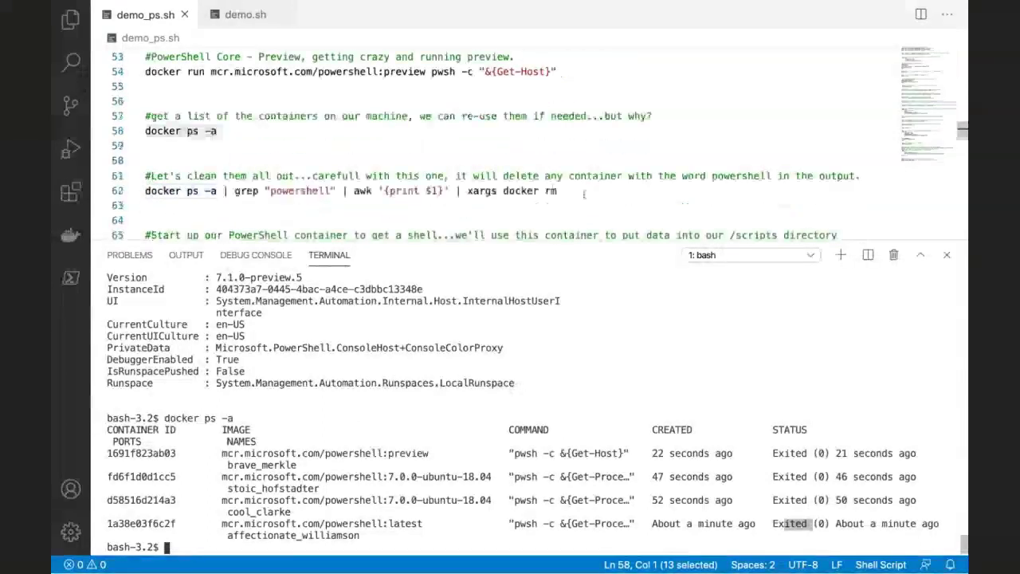
left_click(145, 191)
key("shift+Down")
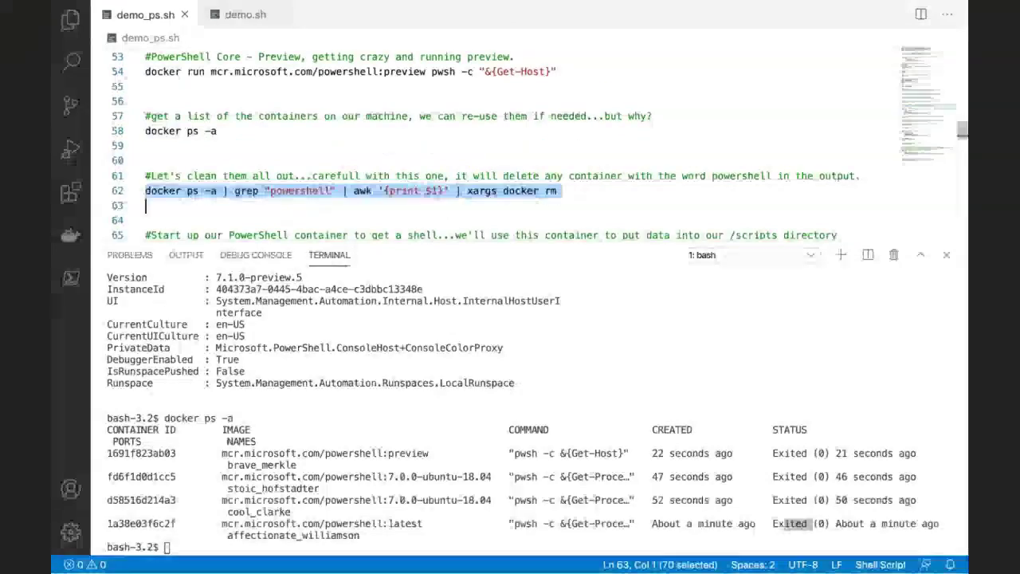
left_click(220, 191)
left_click_drag(220, 192, 143, 193)
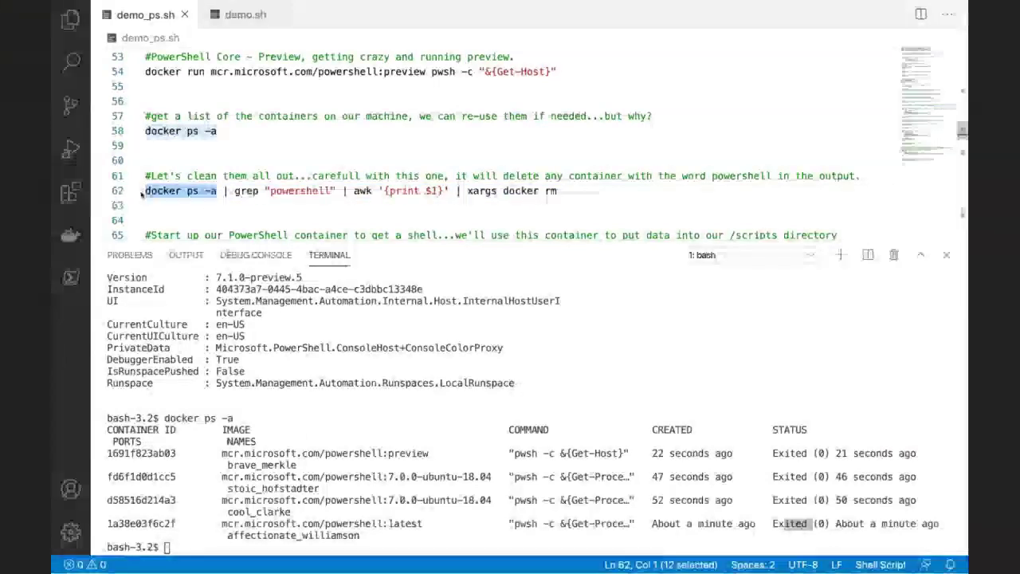
left_click_drag(217, 191, 533, 201)
triple_click(524, 192)
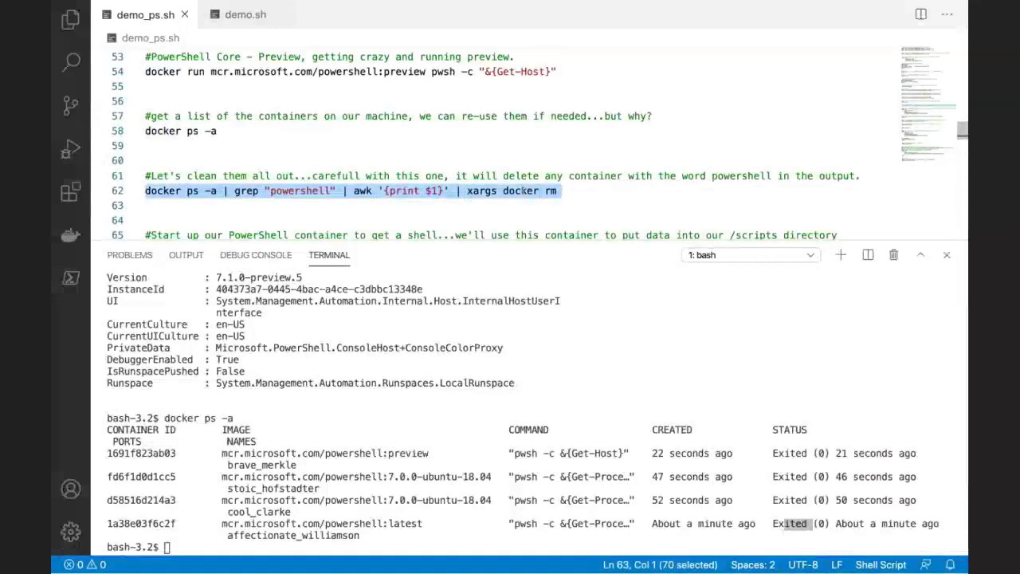
key("ctrl+Return")
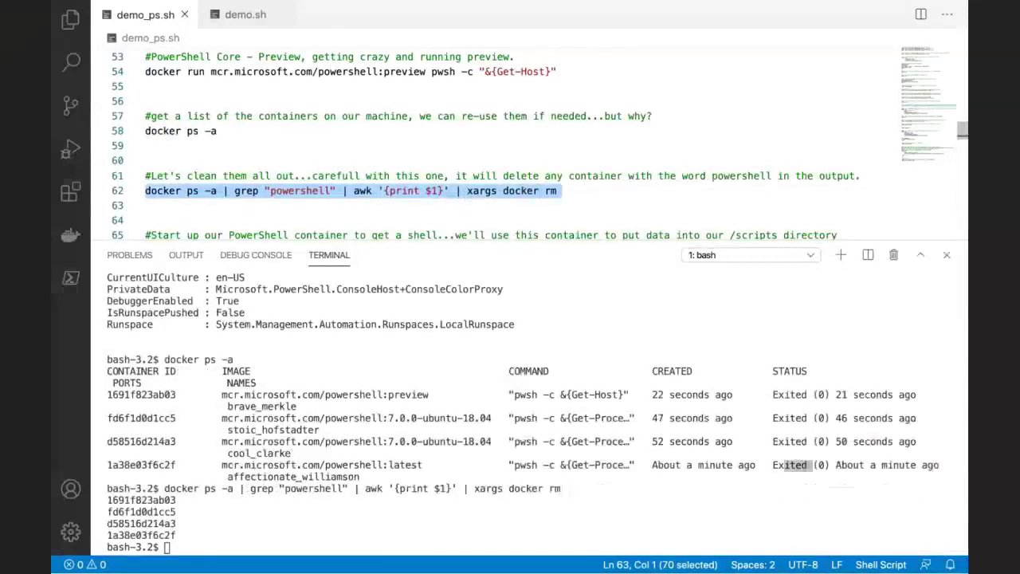
Step: Start a detached container named pwsh-script from powershell:7.0.0-ubuntu-18.04 with volume PSScripts:/scripts by running the docker run block in lines 66–70
scroll(570, 165, "down", 3)
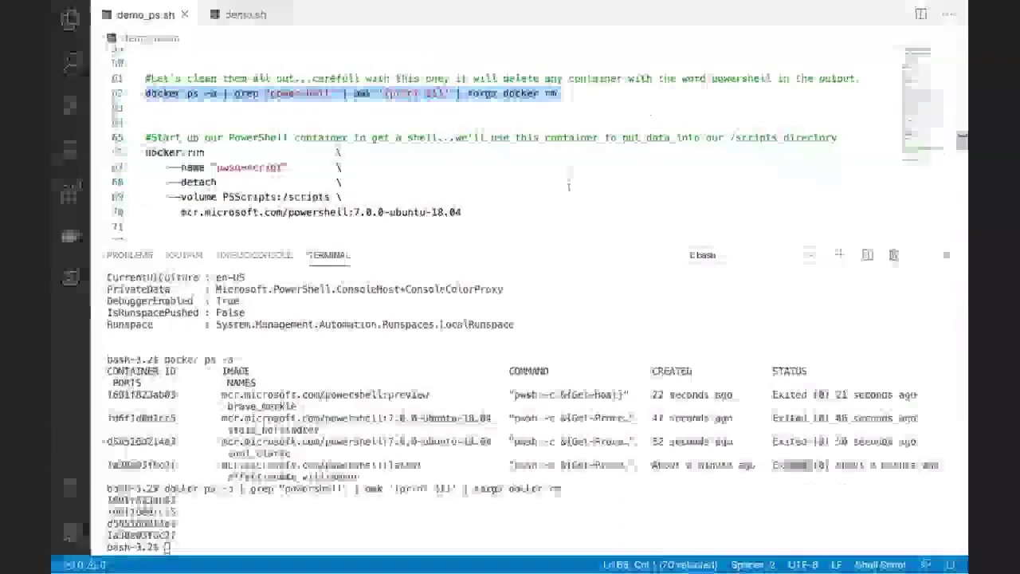
left_click(570, 165)
key("Right")
key("Up")
key("Up")
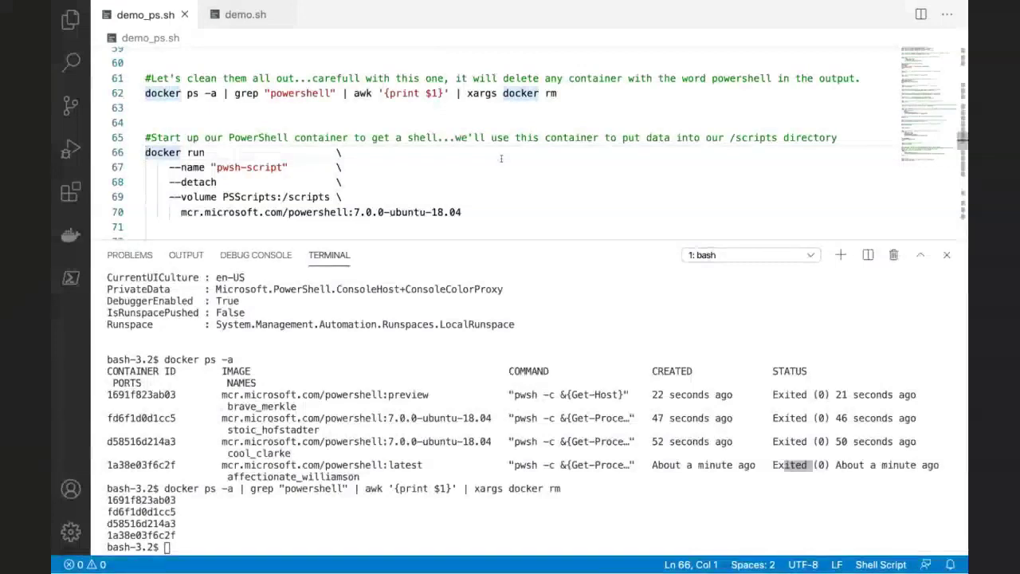
double_click(247, 197)
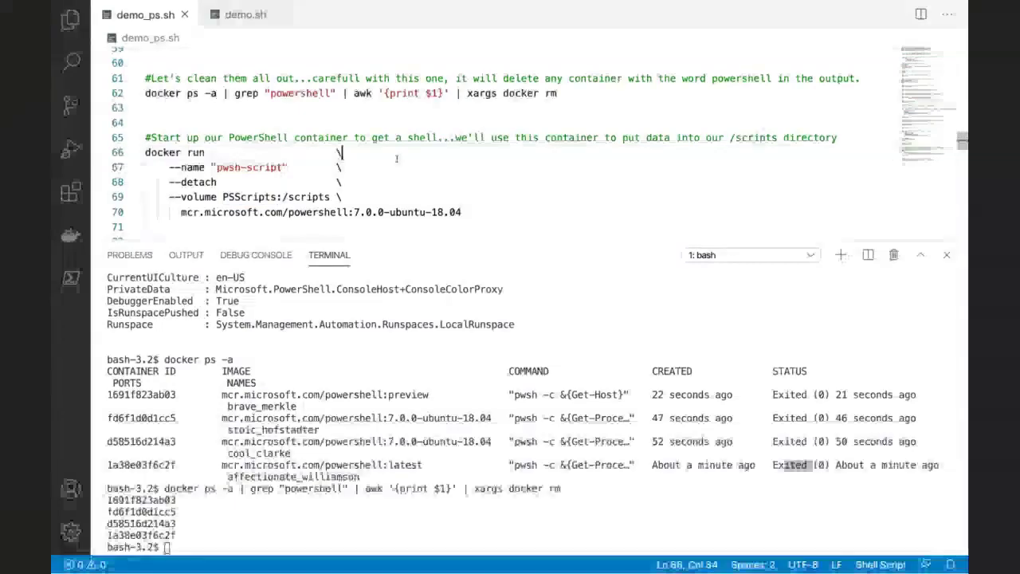
triple_click(343, 153)
key("shift+Down")
key("shift+Down")
key("shift+Down")
key("shift+Down")
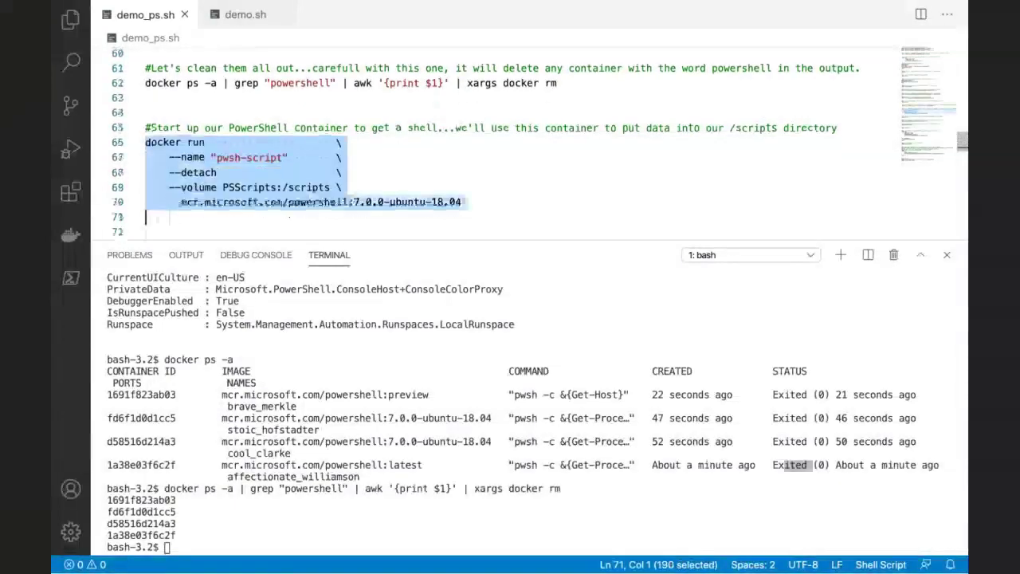
key("F8")
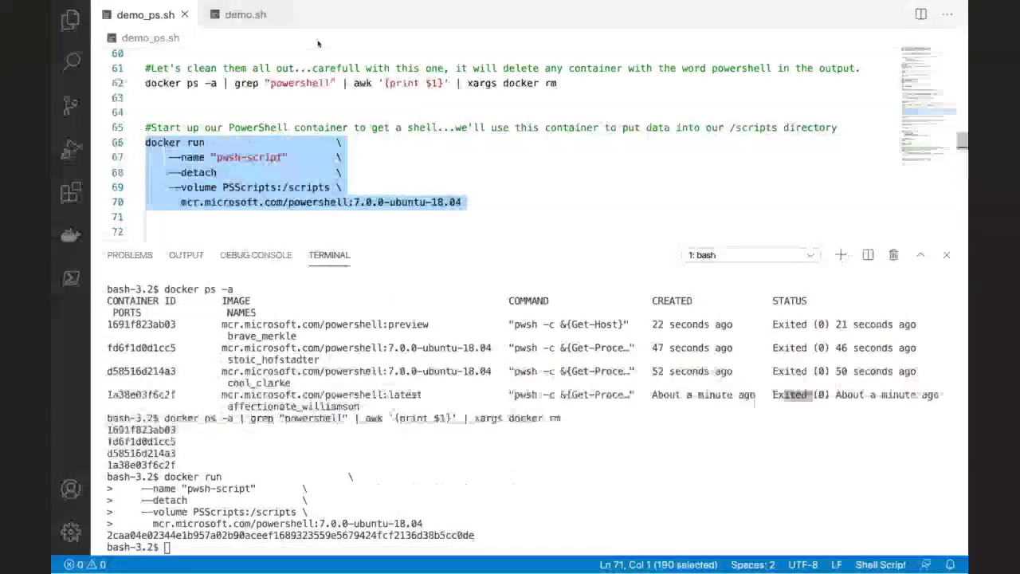
Step: Highlight the PSScripts volume name, its /scripts mount path and the whole --volume option in line 69
double_click(248, 188)
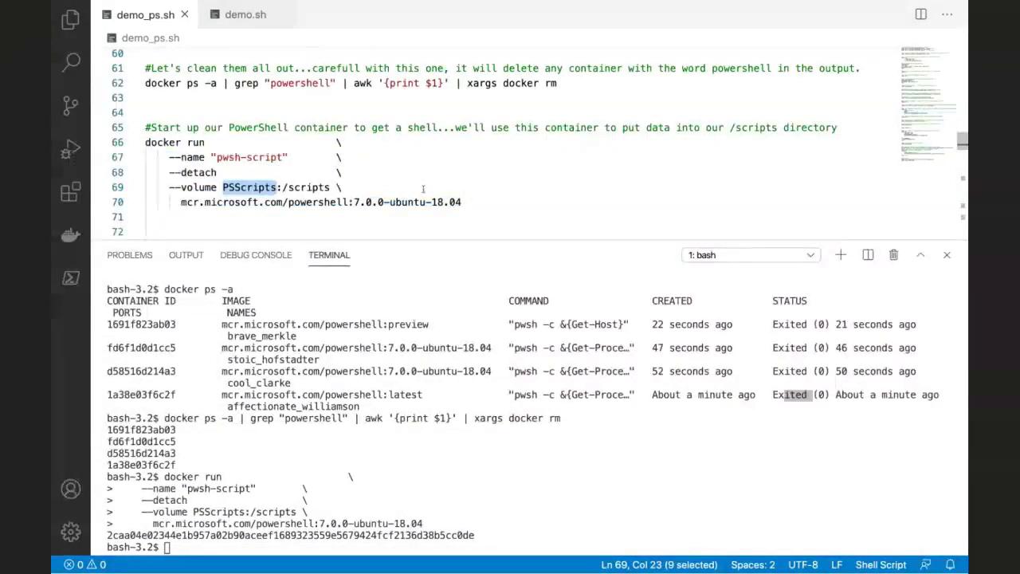
left_click(312, 187)
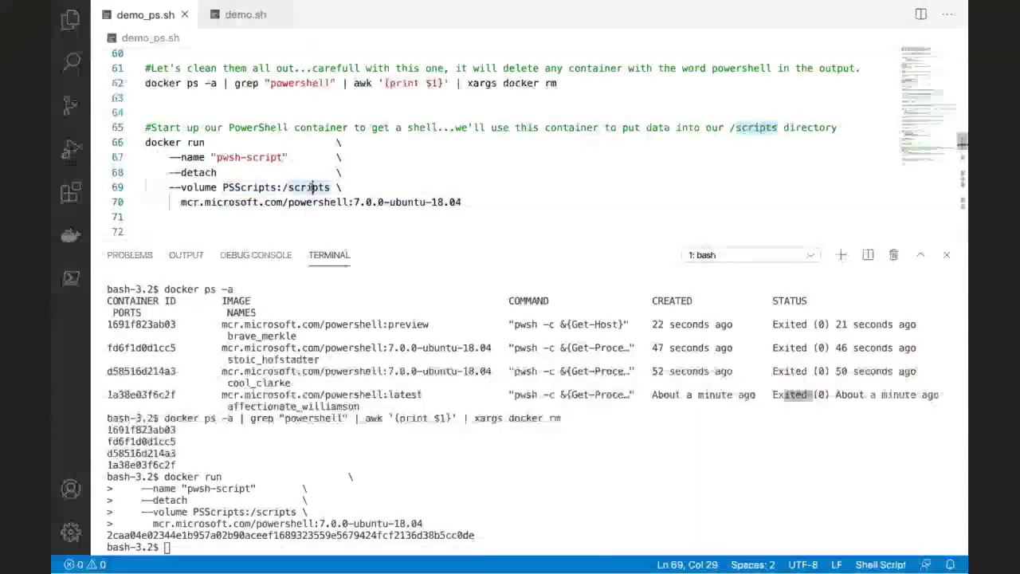
left_click(379, 149)
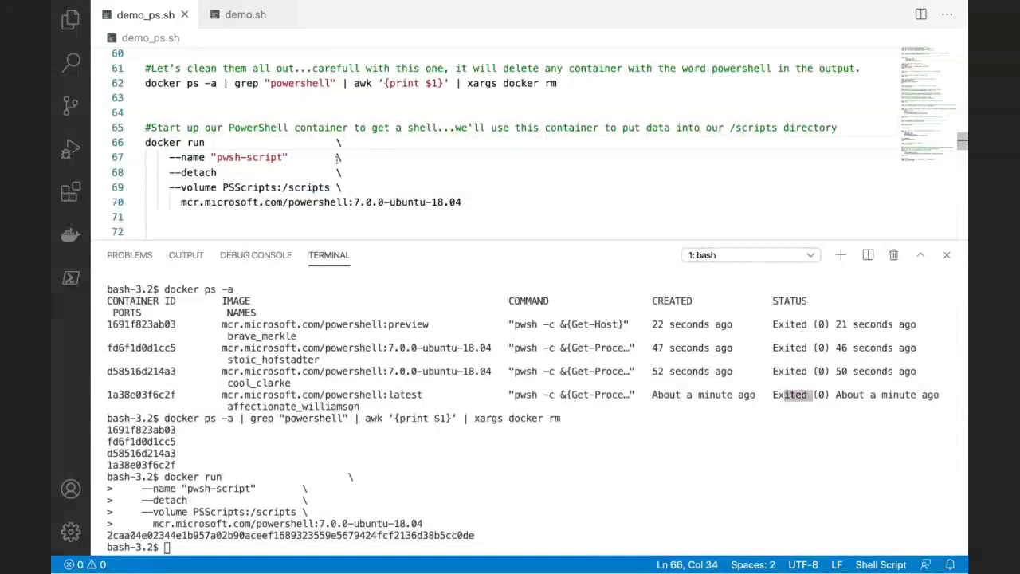
left_click_drag(170, 187, 385, 187)
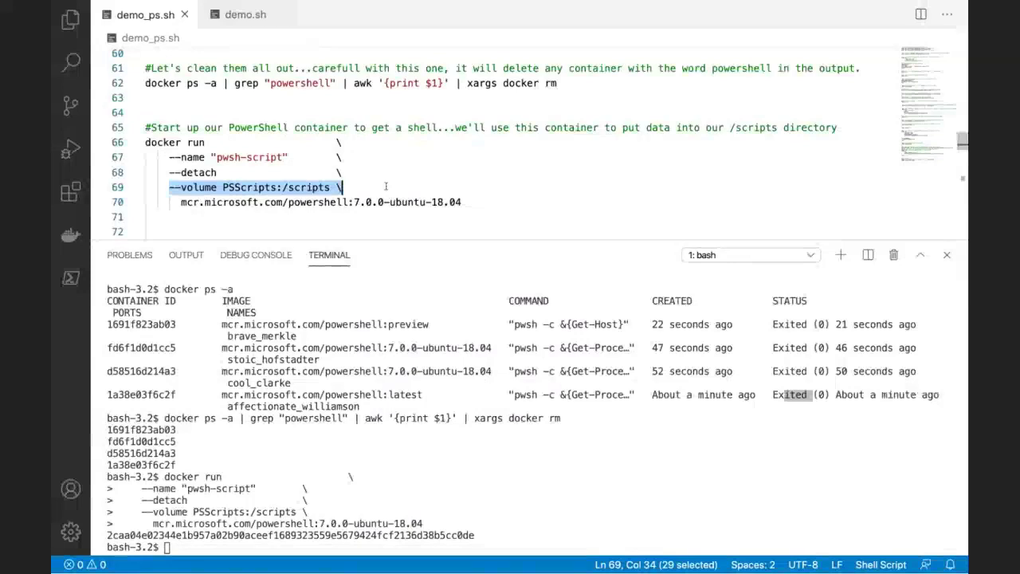
left_click(386, 187)
Step: List all containers by running docker ps -a in line 74, and highlight the container's Exited status in the output
scroll(386, 187, "down", 2)
triple_click(386, 186)
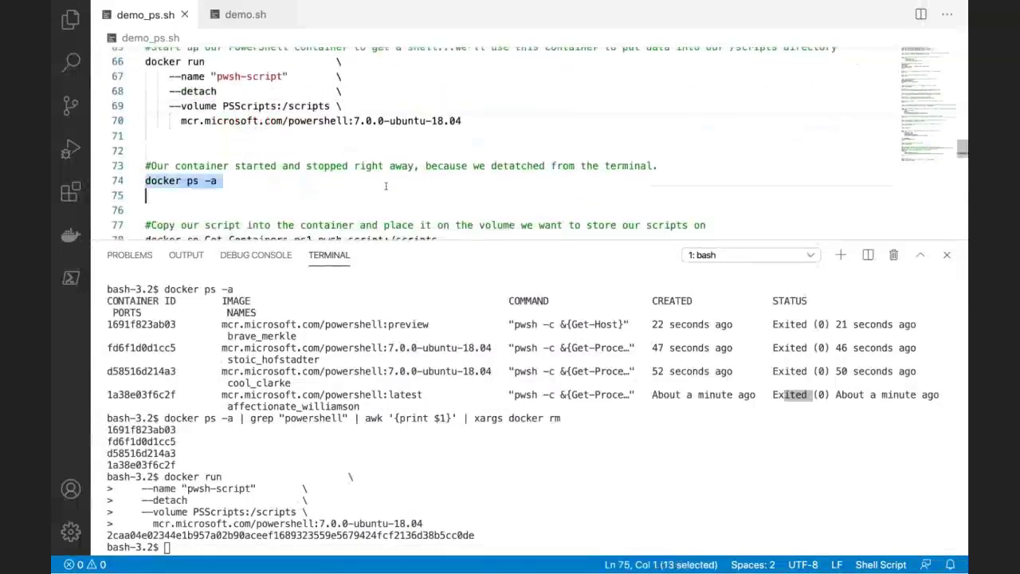
key("F8")
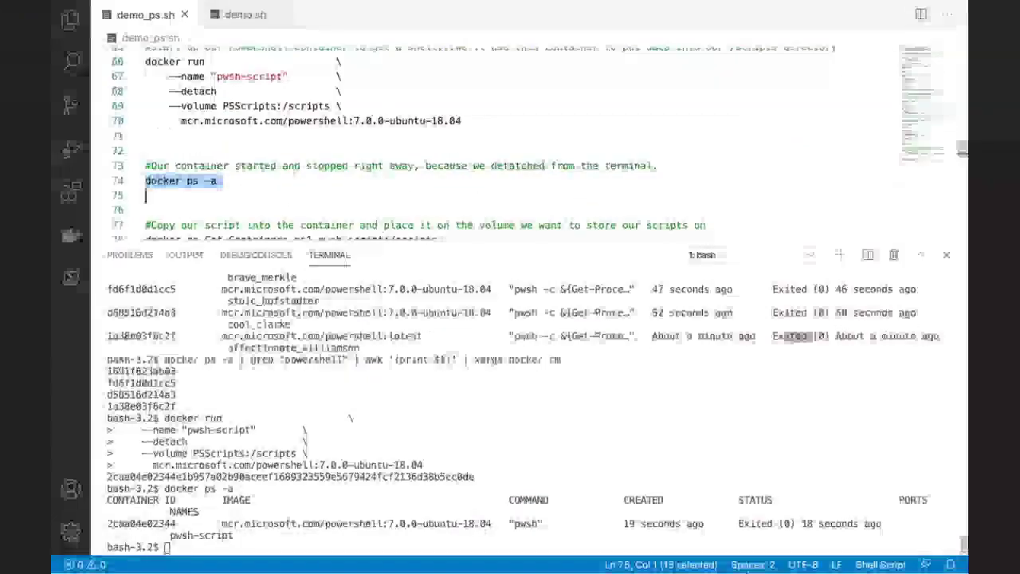
left_click_drag(756, 524, 791, 523)
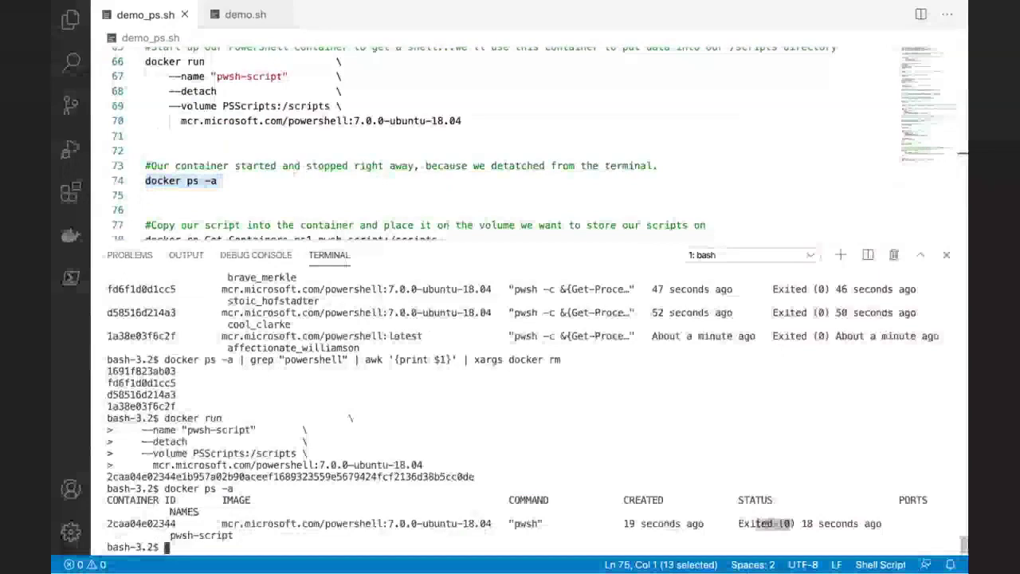
Step: Highlight the Get-Containers.ps1 source file and the pwsh-script container name in the docker cp command in line 78
scroll(475, 189, "down", 3)
left_click(471, 182)
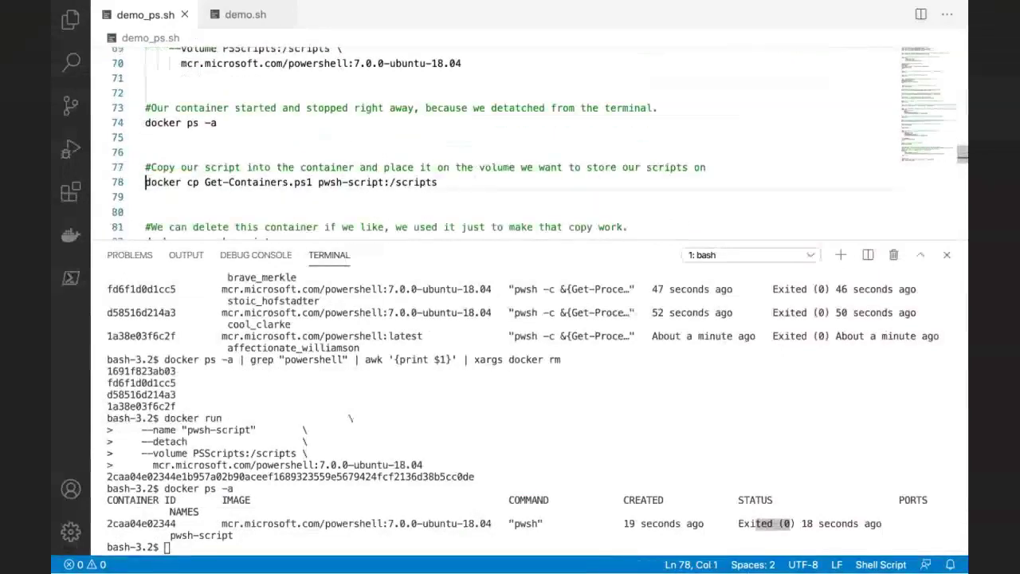
key("super+l")
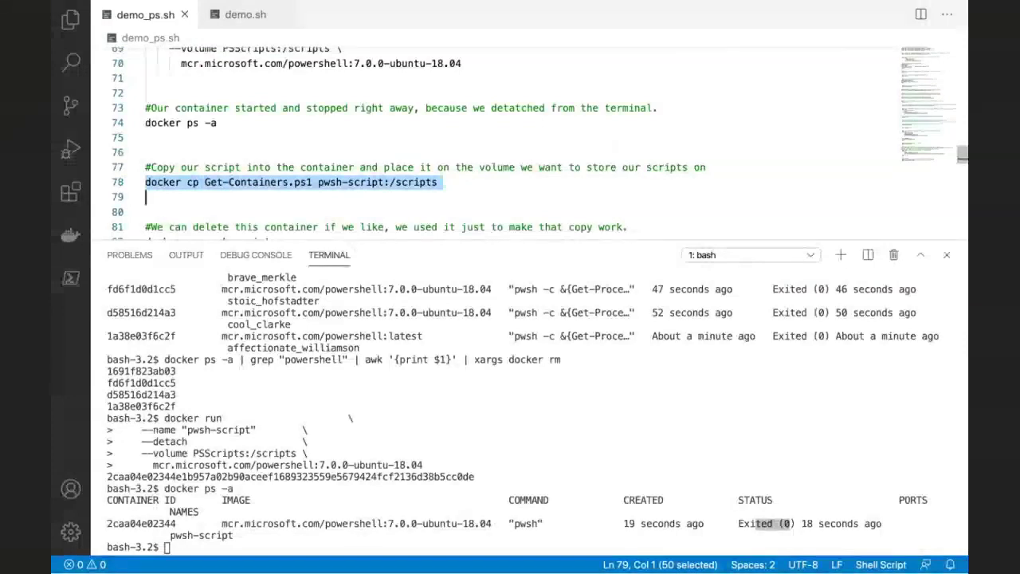
left_click_drag(316, 183, 195, 182)
left_click_drag(318, 183, 388, 183)
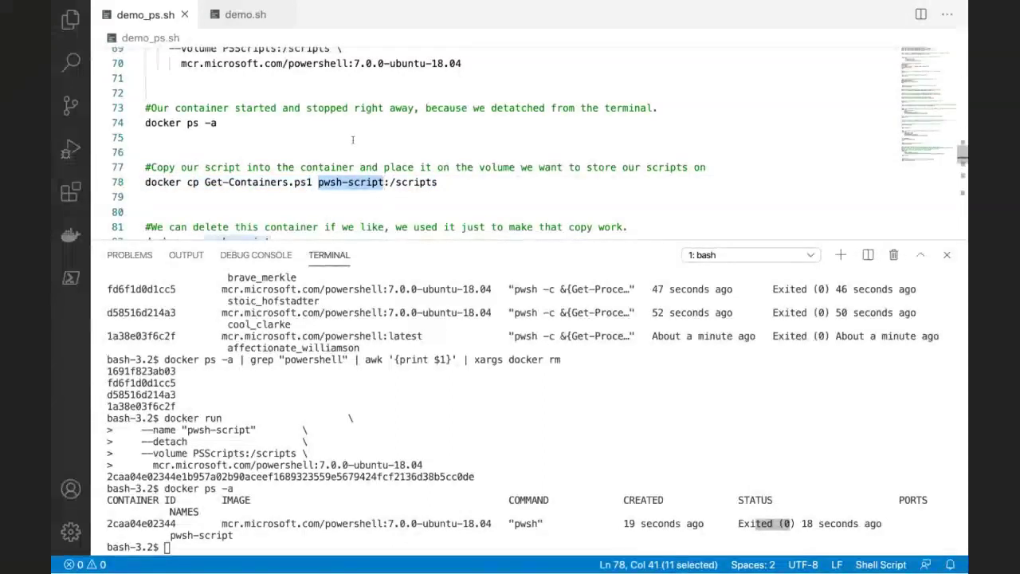
Step: Highlight the scripts destination in line 78, and run docker cp to copy Get-Containers.ps1 to pwsh-script:/scripts
scroll(352, 140, "up", 3)
left_click_drag(326, 240, 326, 257)
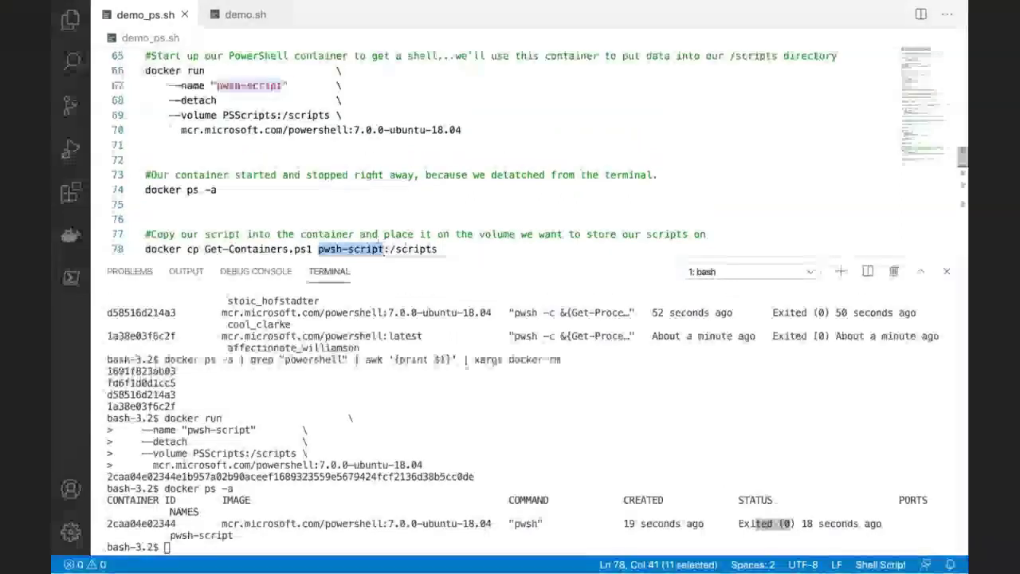
scroll(385, 248, "down", 2)
double_click(401, 218)
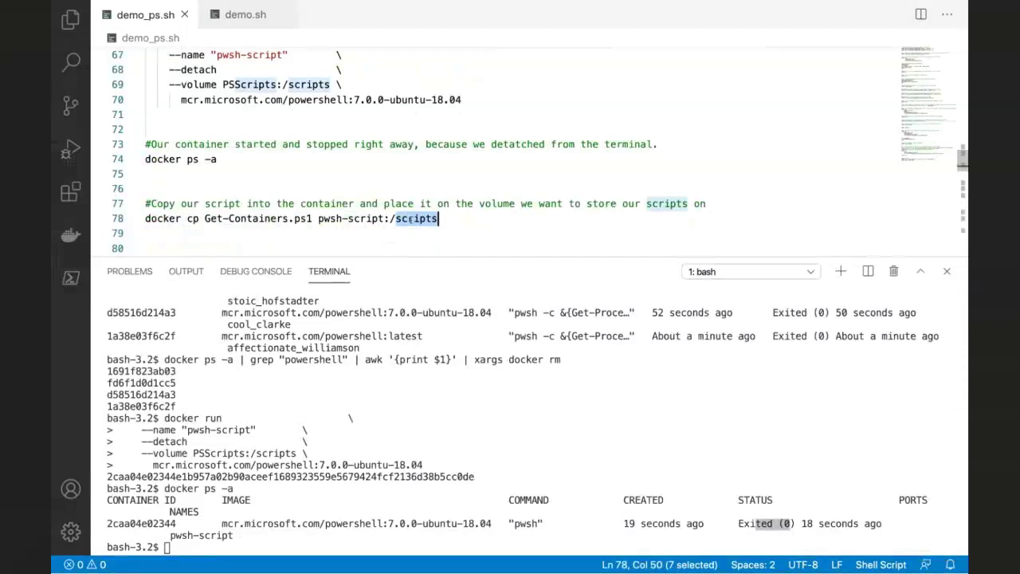
triple_click(145, 218)
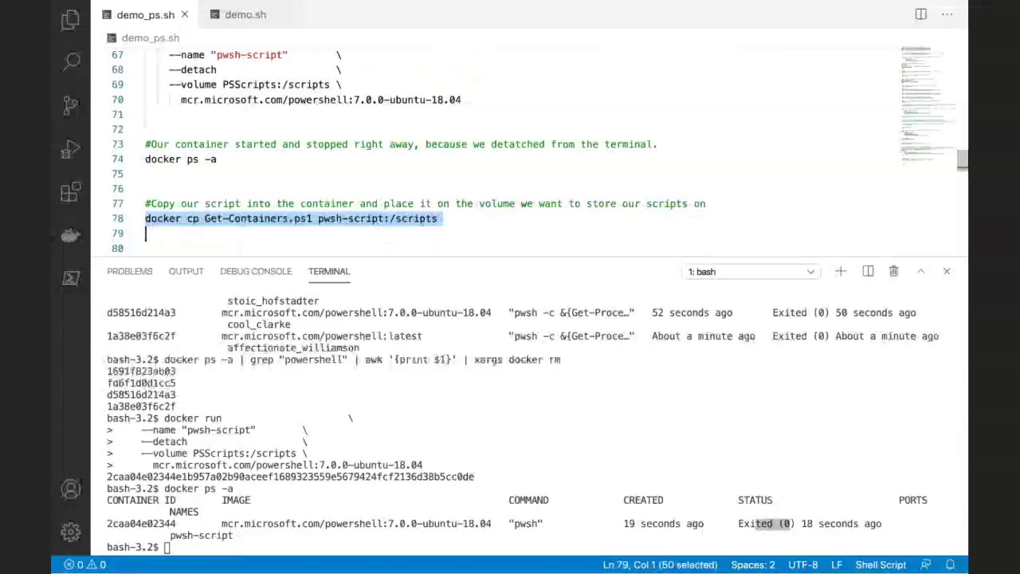
key("F8")
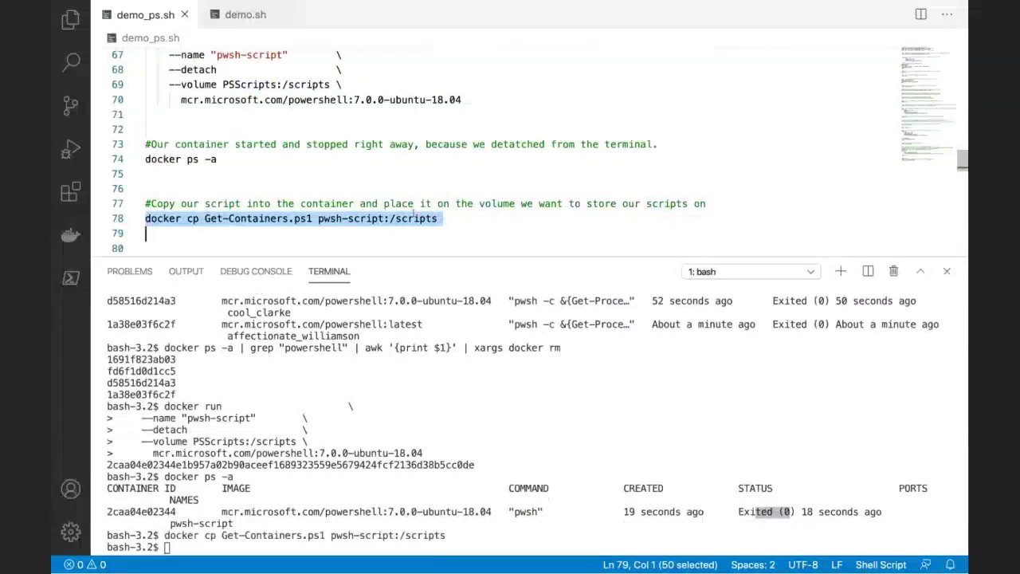
Step: Remove the pwsh-script container by running docker rm pwsh-script in line 82
scroll(337, 228, "down", 2)
double_click(338, 227)
triple_click(337, 227)
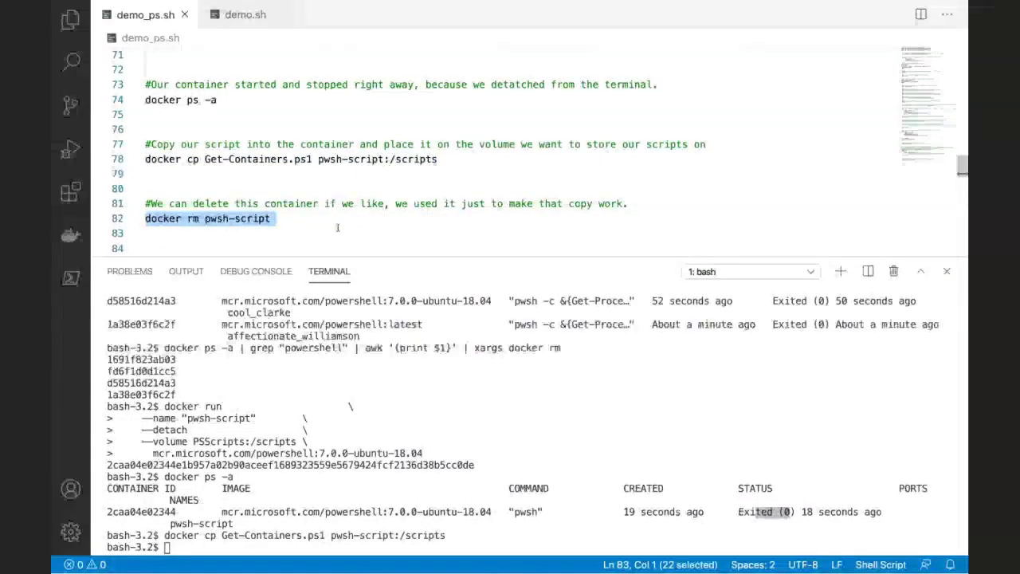
key("F8")
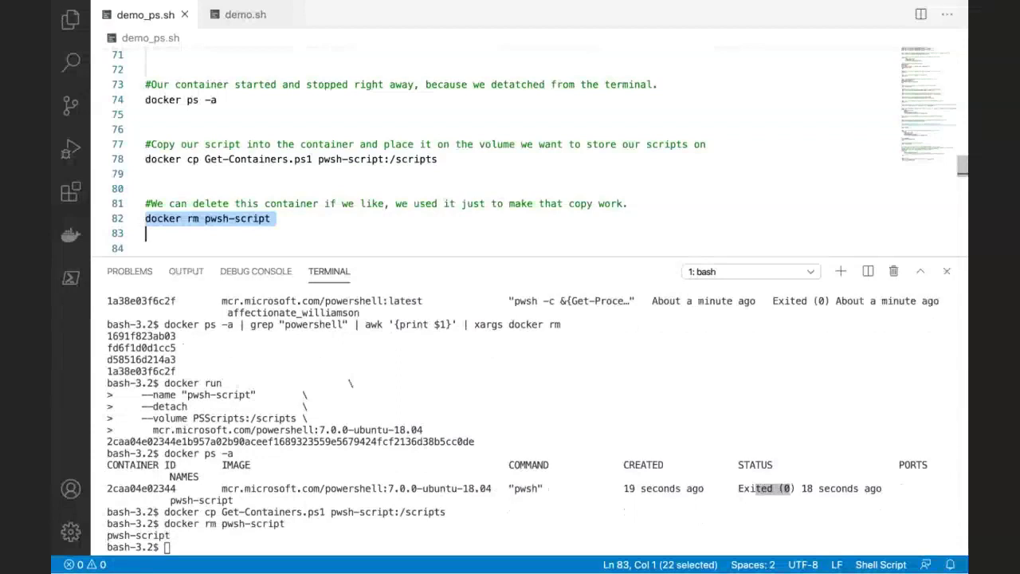
Step: List the Docker volumes by running docker volume ls in line 85
scroll(511, 151, "down", 3)
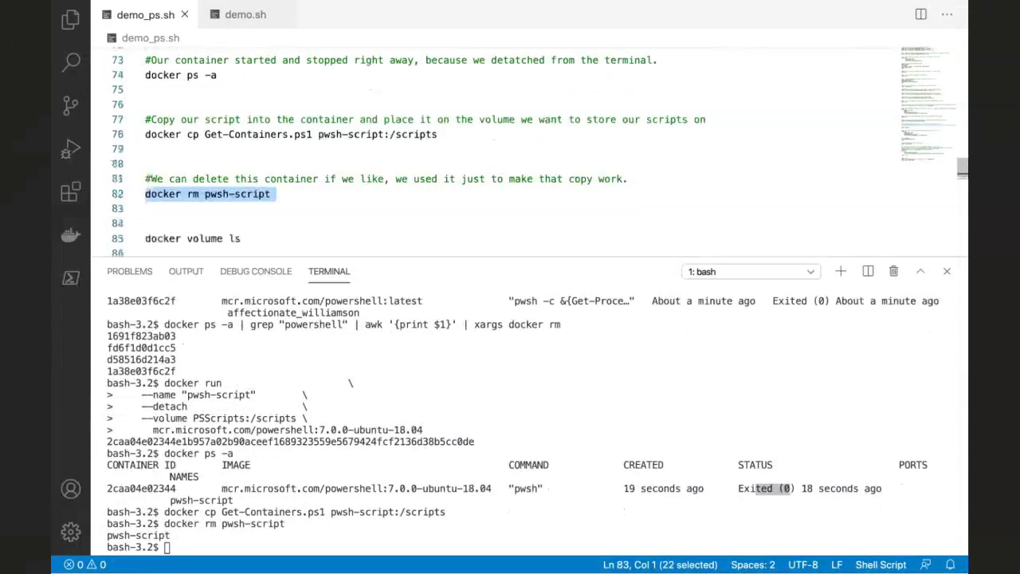
triple_click(192, 195)
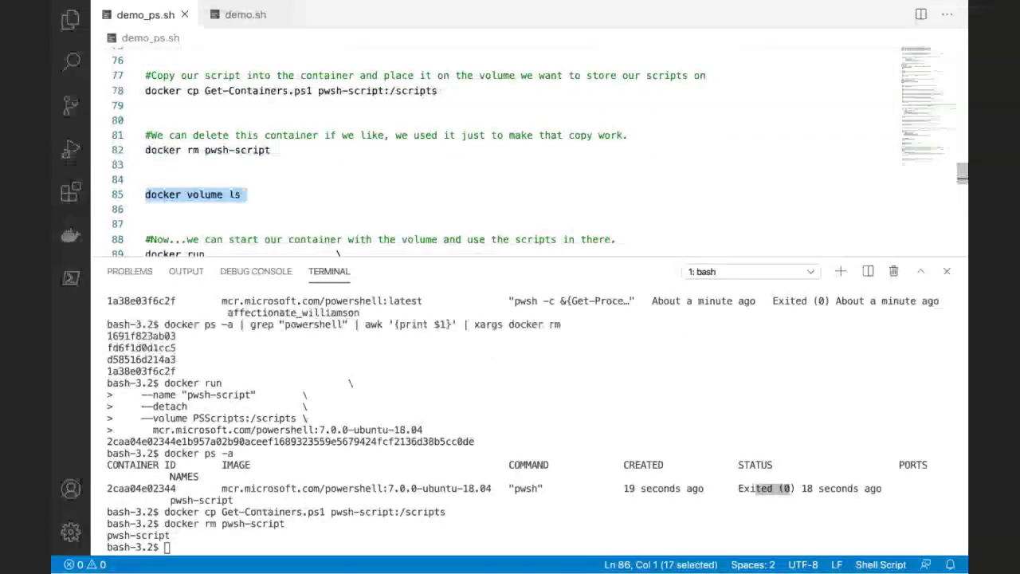
key("F8")
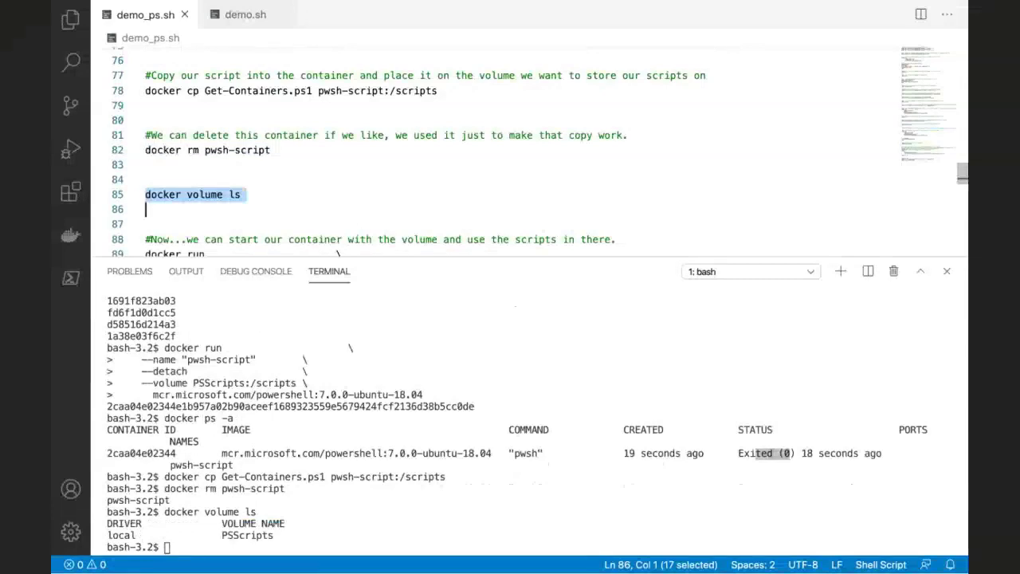
Step: Start an interactive pwsh-script container from powershell:7.0.0-ubuntu-18.04 with volume PSScripts:/scripts by running the docker run block in lines 89–93
scroll(511, 151, "down", 3)
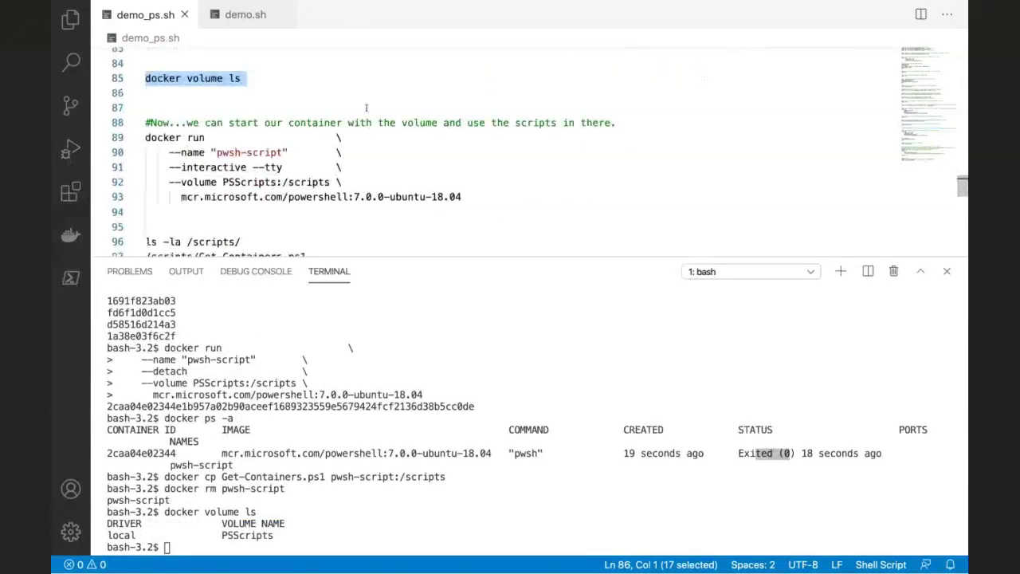
left_click(146, 181)
left_click_drag(146, 137, 145, 211)
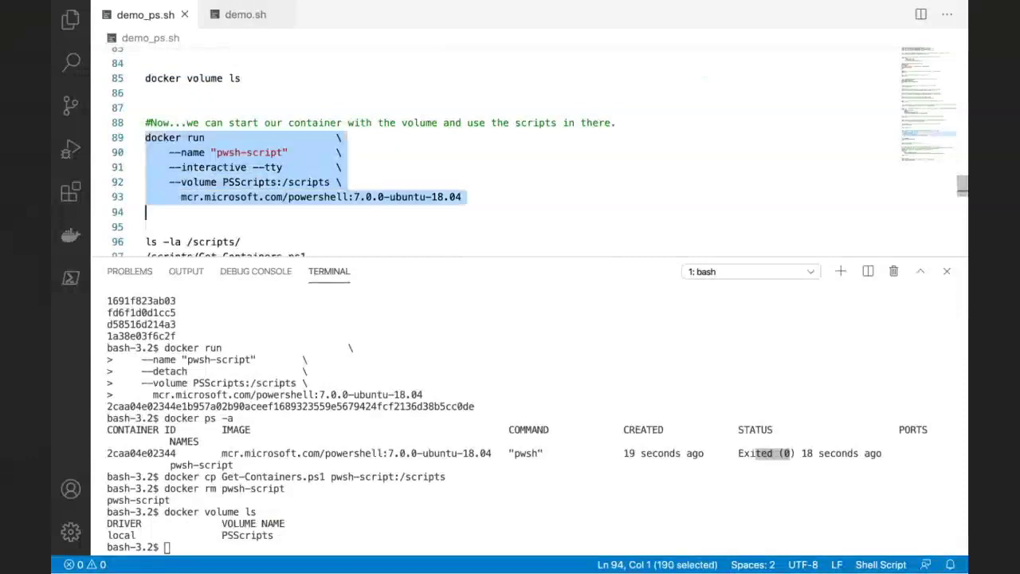
key("F8")
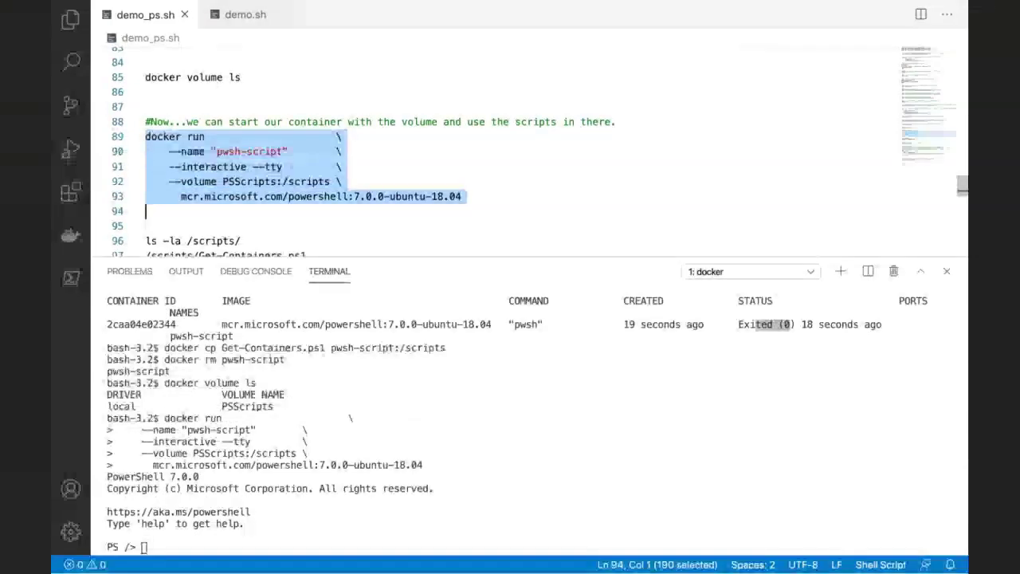
Step: List the contents of the scripts directory inside the container by running ls -la /scripts/ in line 96
key("Down")
key("Down")
key("shift+Down")
key("ctrl+Return")
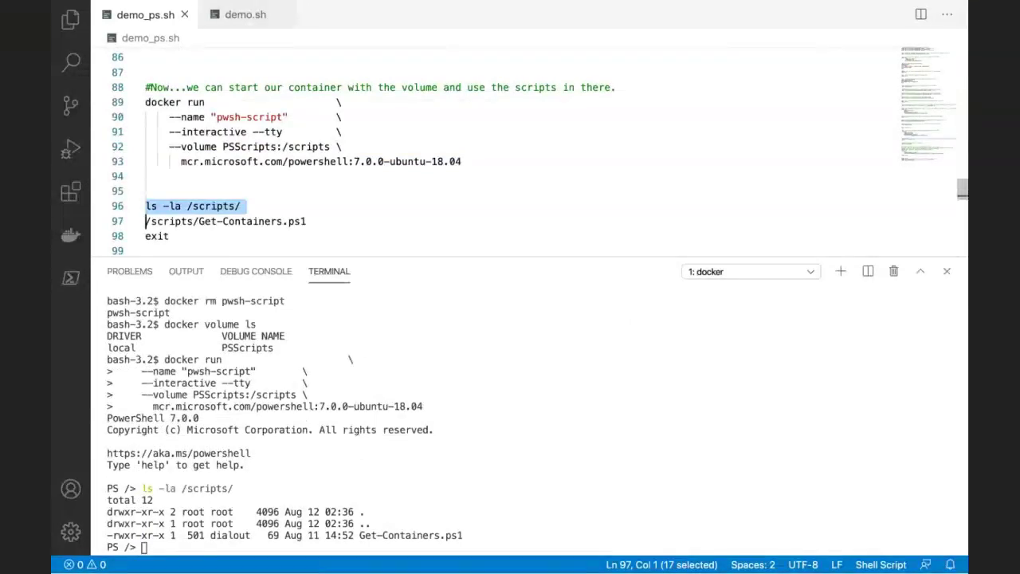
Step: Execute the script stored on the volume by running /scripts/Get-Containers.ps1 in line 97
key("shift+Down")
key("Down")
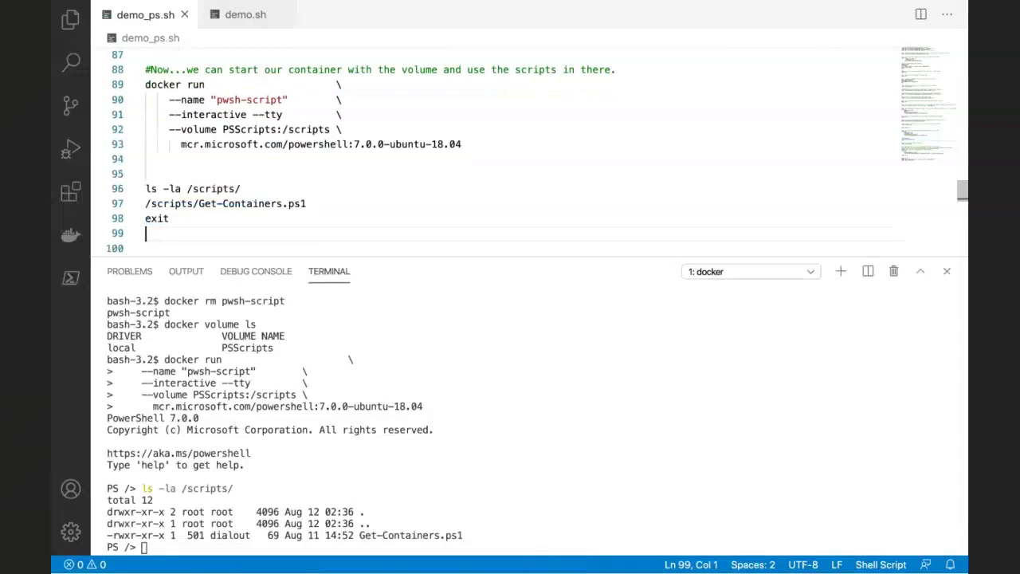
key("Up")
key("Up")
key("shift+Down")
key("F8")
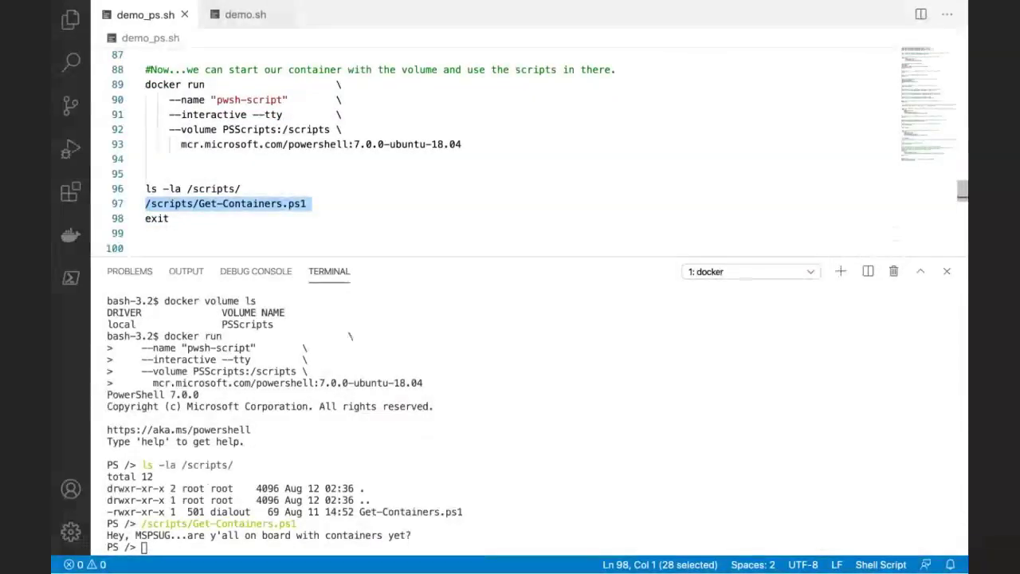
Step: Highlight the exit command in line 98 and the PSScripts volume name in line 92
key("Down")
key("shift+Up")
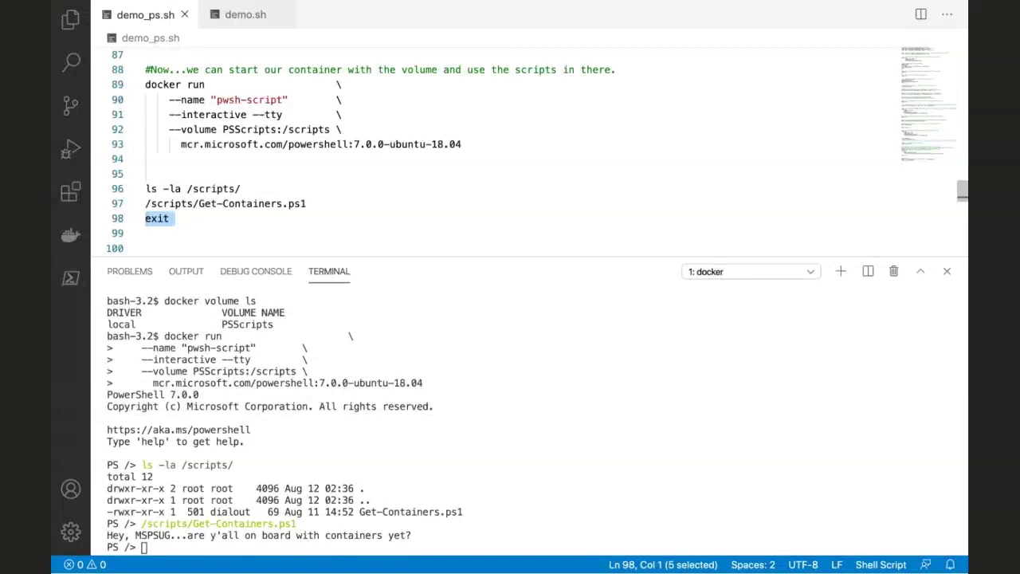
double_click(249, 129)
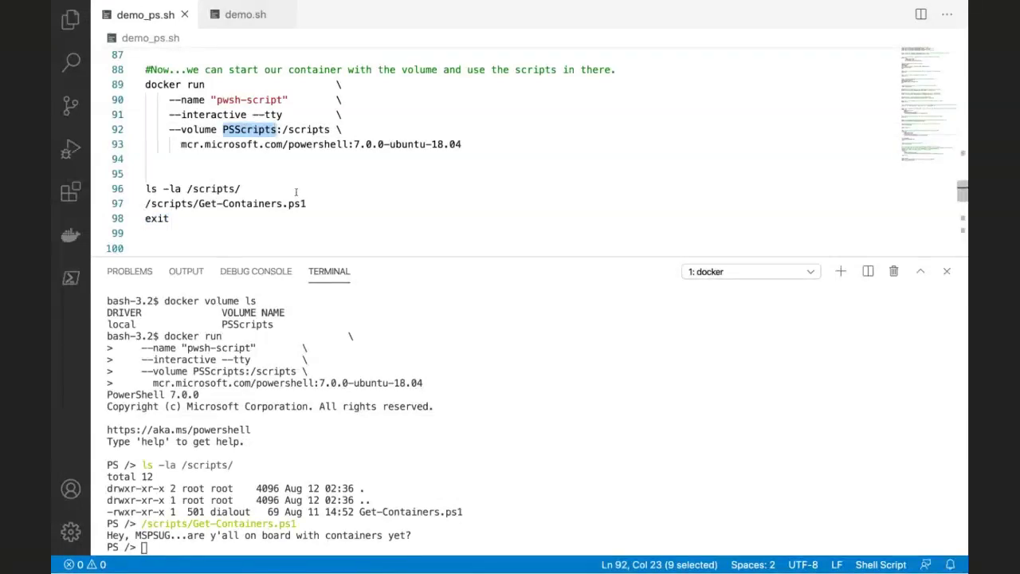
left_click(146, 204)
key("Up")
key("Down")
key("Down")
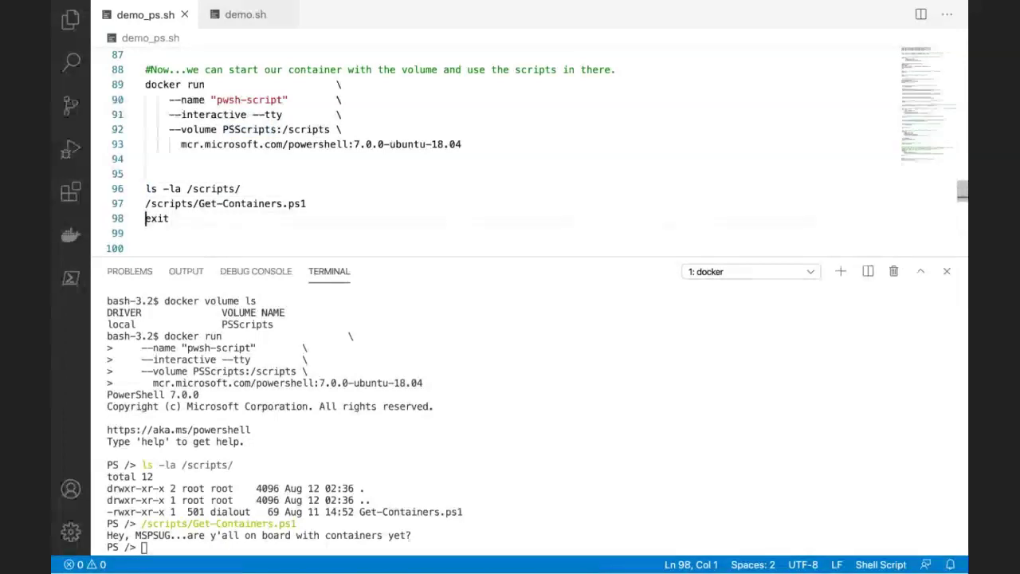
Step: Highlight the whole interactive docker run block in lines 89–93, line by line
key("Up")
key("Up")
key("Up")
key("Up")
key("Up")
key("Up")
key("Up")
key("Up")
key("Up")
key("shift+Down")
key("shift+Down")
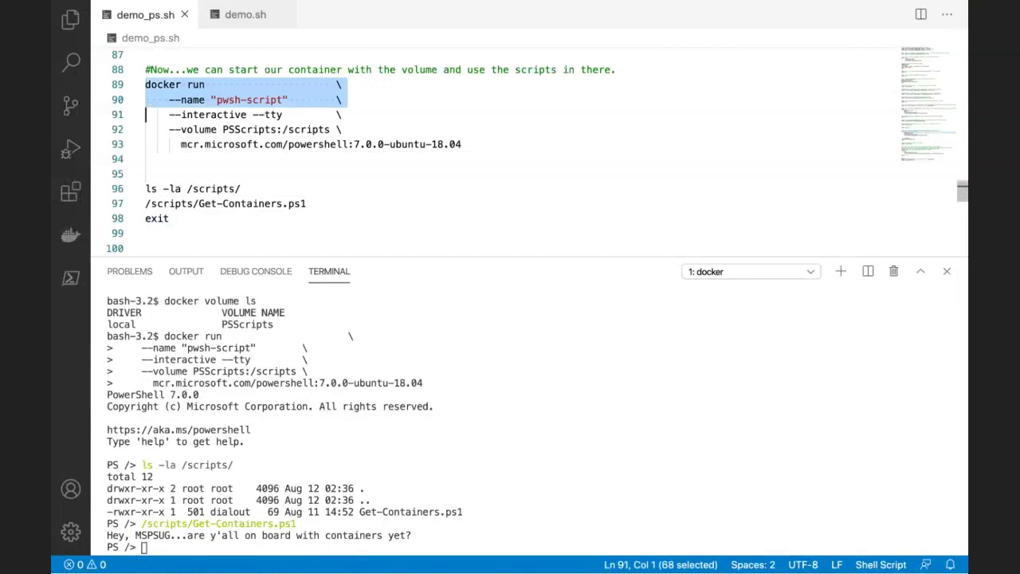
key("shift+Down")
key("shift+Down")
key("shift+Down")
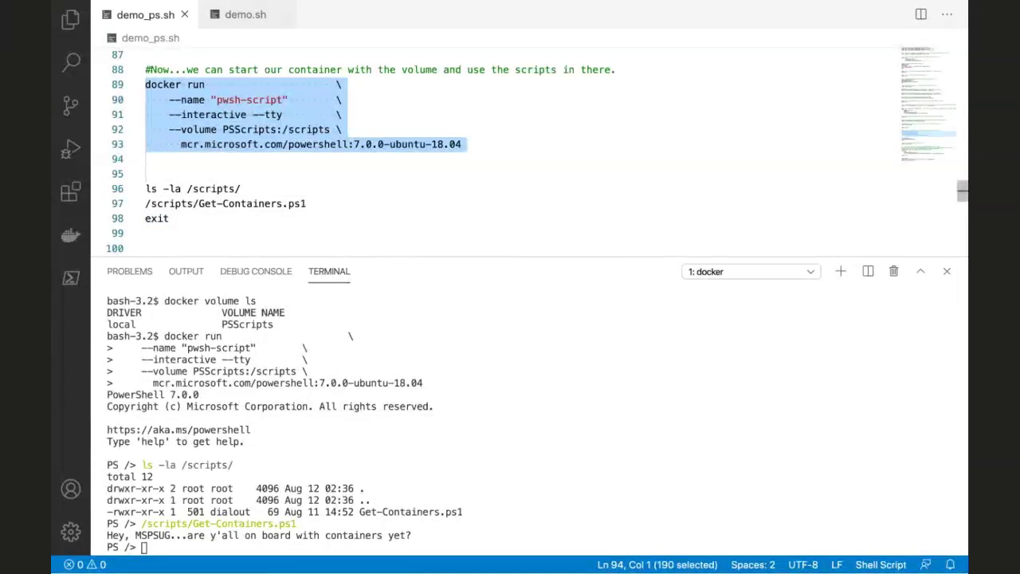
Step: Leave the container's PowerShell session by running exit in line 98
scroll(232, 160, "down", 3)
left_click(234, 158)
left_click(240, 158)
left_click(146, 172)
key("shift+Down")
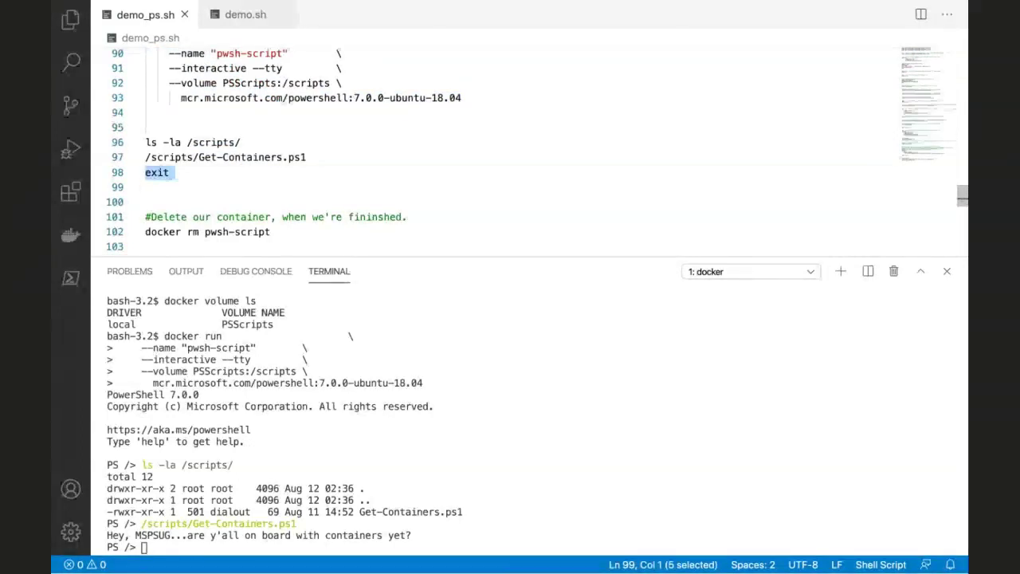
key("F8")
Step: Delete the finished container by running the comment and docker rm pwsh-script in lines 101–102
key("Down")
key("Down")
key("shift+Down")
key("shift+Down")
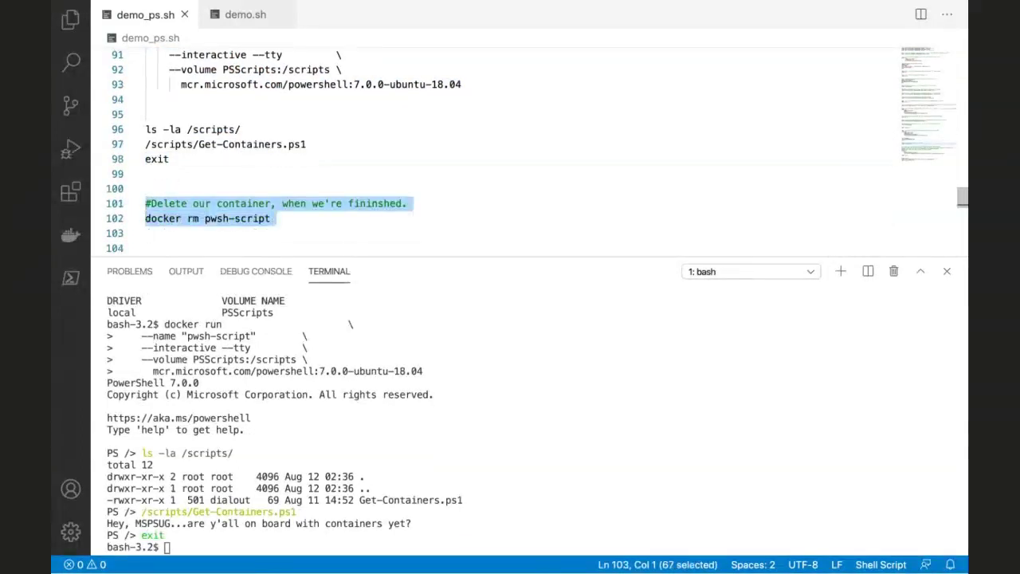
key("F8")
Step: Run the docker run --rm block in lines 109–112 to execute /scripts/Get-Containers.ps1 in a self-removing PowerShell container with the PSScripts volume
key("Down")
key("Down")
key("Down")
key("Down")
key("Down")
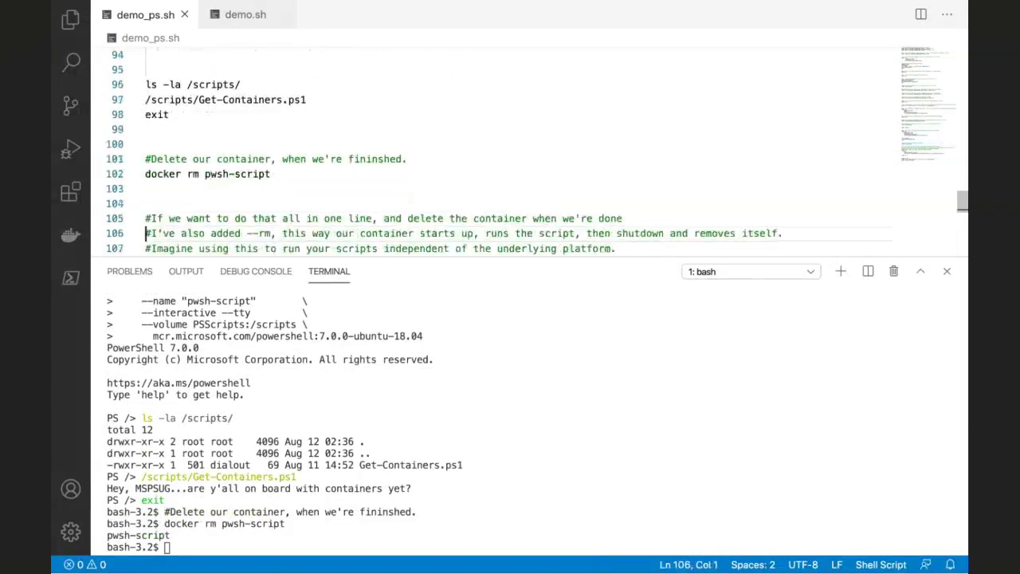
key("Down")
key("Down")
key("Down")
key("Up")
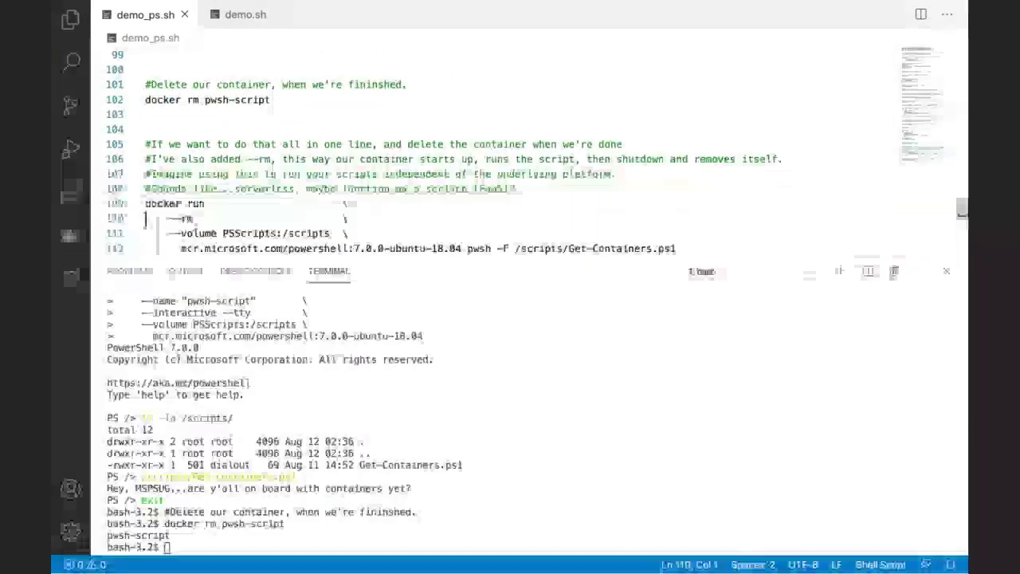
key("super+z")
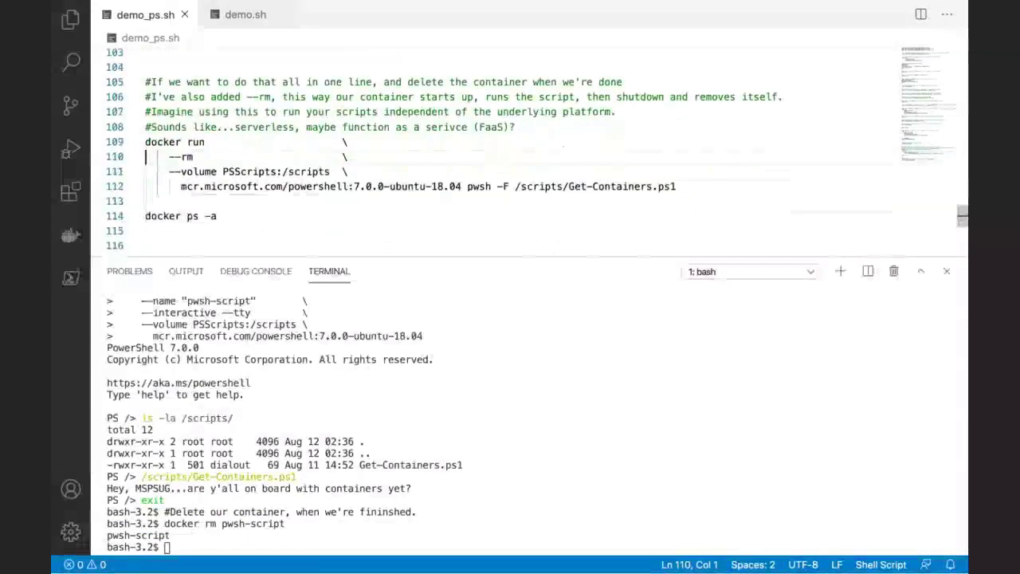
key("Up")
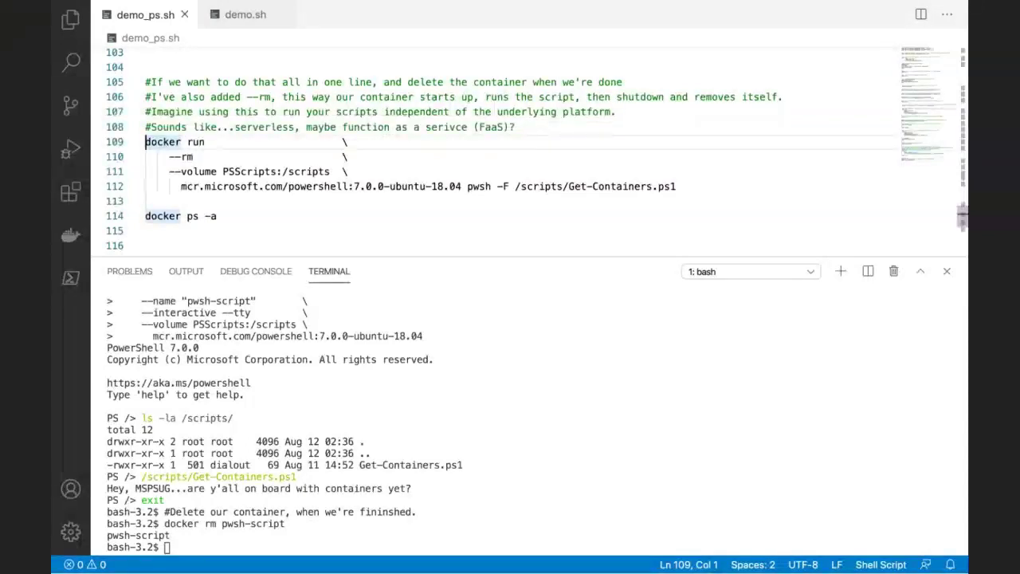
key("shift+Down")
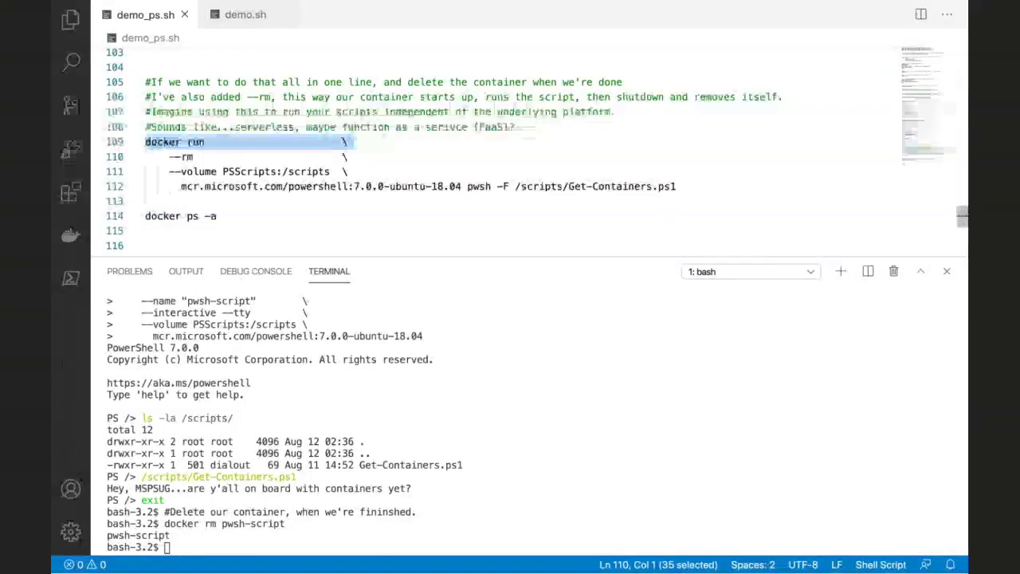
key("shift+Down")
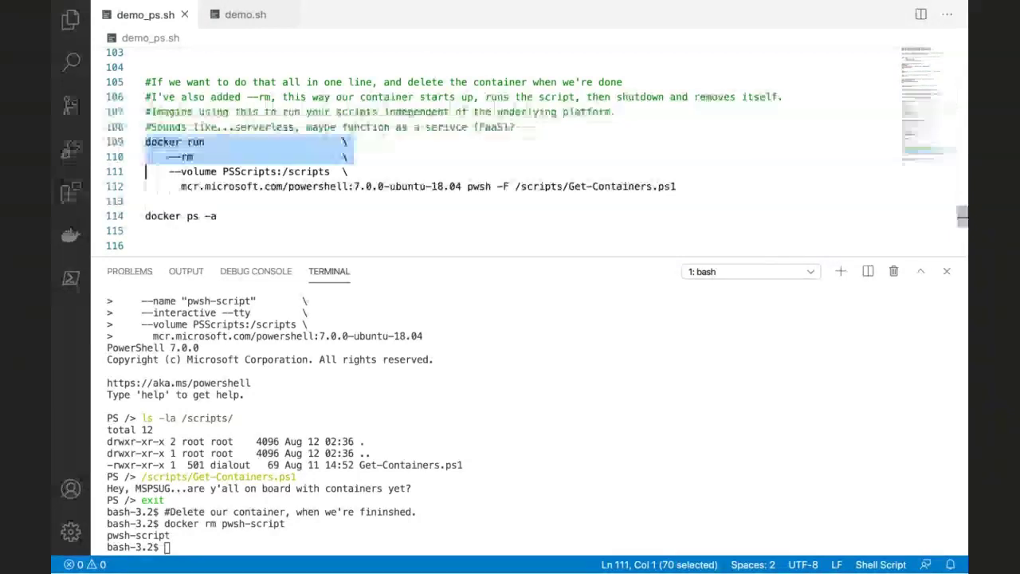
key("shift+Down")
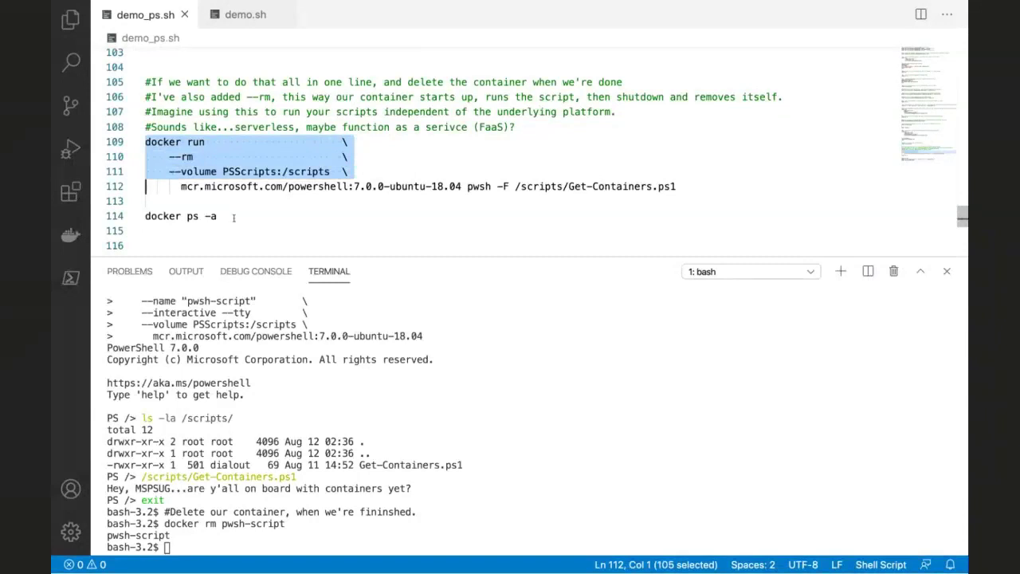
left_click(462, 186, "shift")
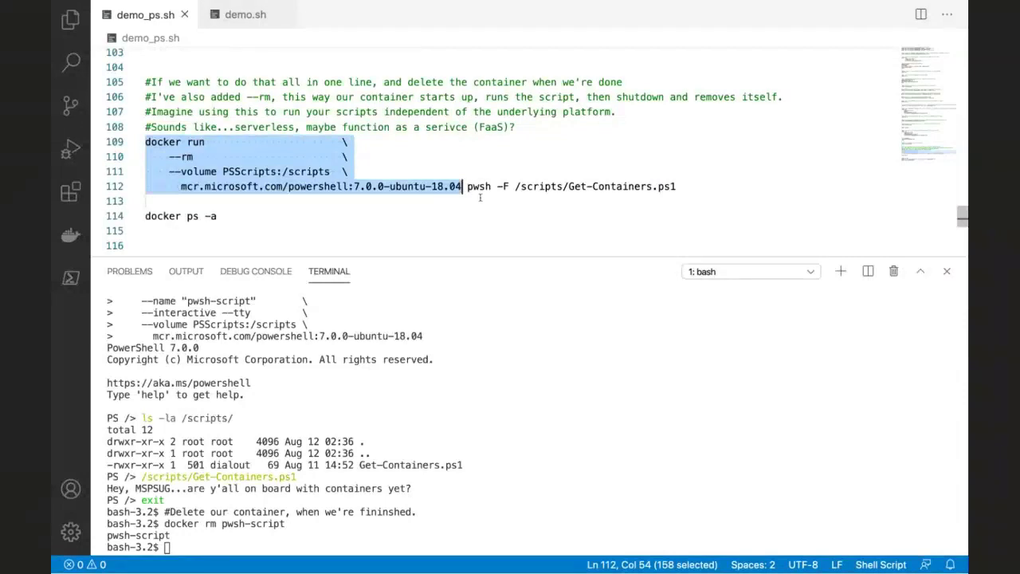
key("alt+shift+Right")
key("alt+shift+Right")
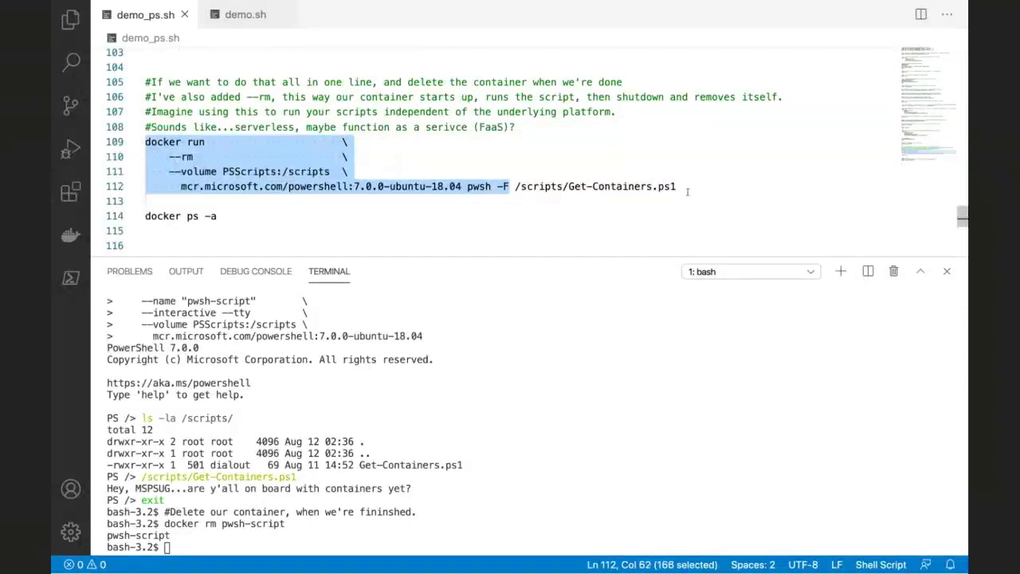
left_click(688, 189, "shift")
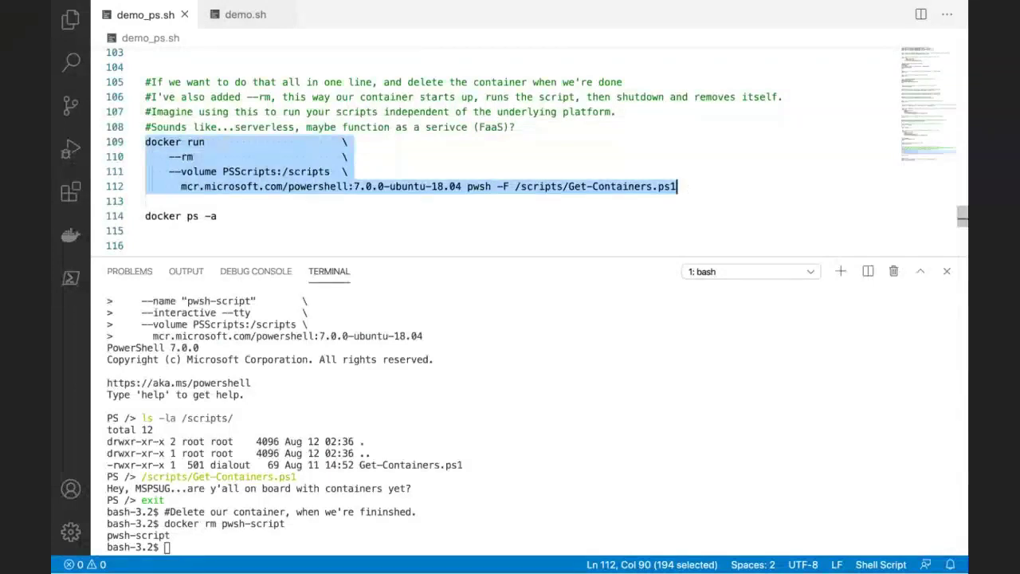
key("F8")
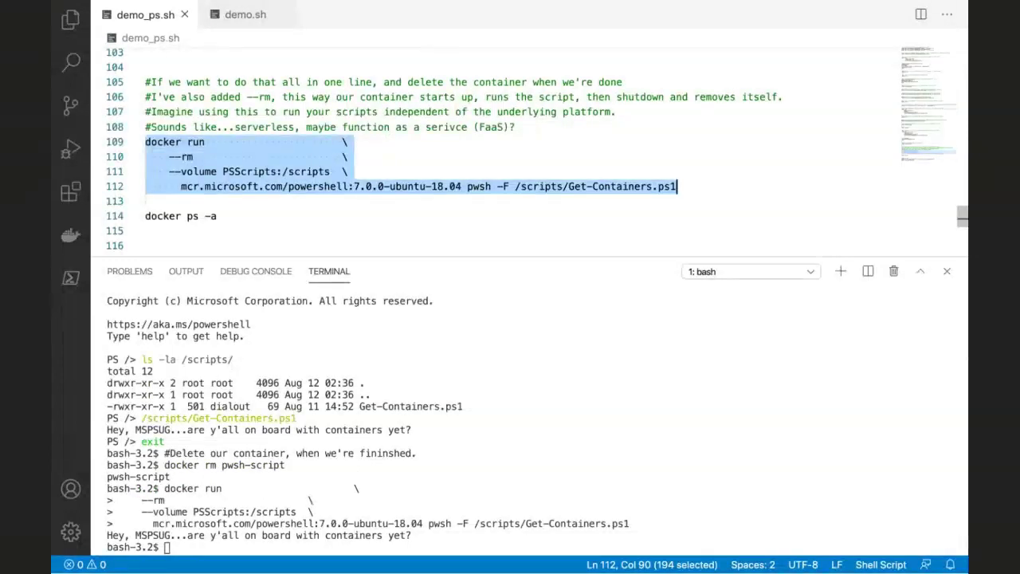
key("Down")
key("Down")
key("shift+Down")
key("Up")
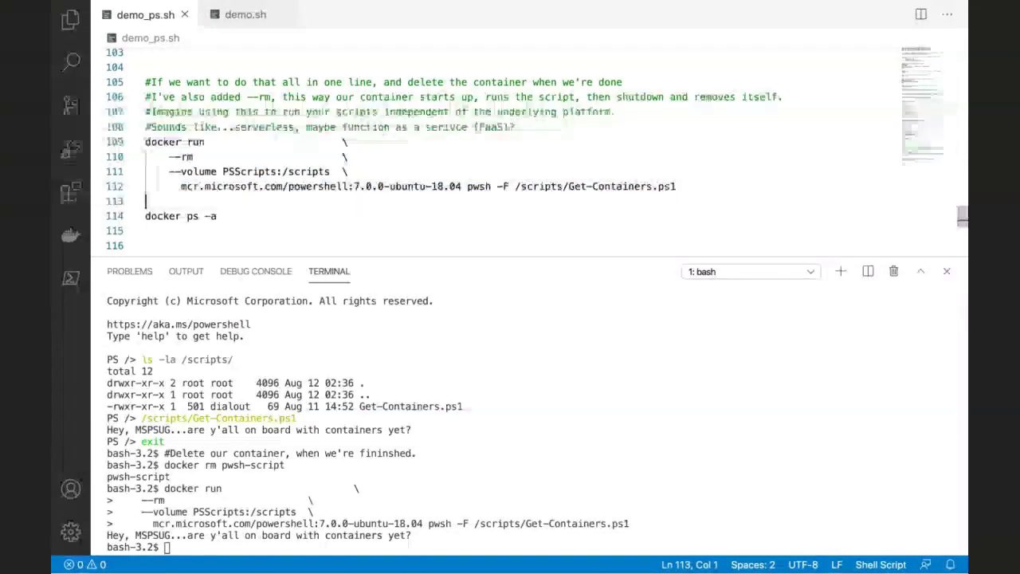
key("Down")
key("shift+Down")
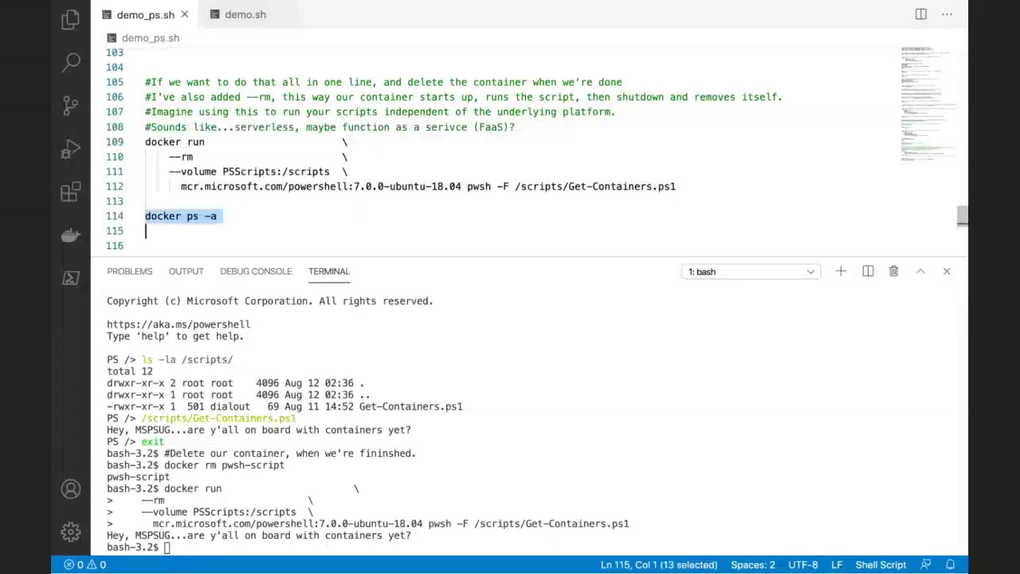
key("Up")
key("Up")
key("Up")
key("Up")
key("Up")
key("Up")
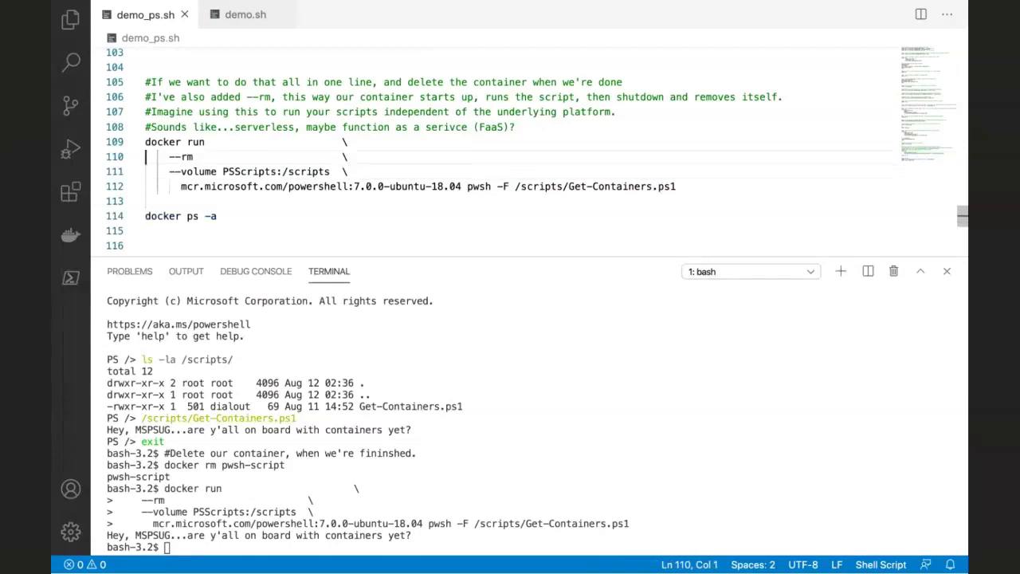
key("shift+Down")
key("shift+Down")
key("shift+Down")
Step: List all containers, including stopped ones, by running docker ps -a in line 114
key("Down")
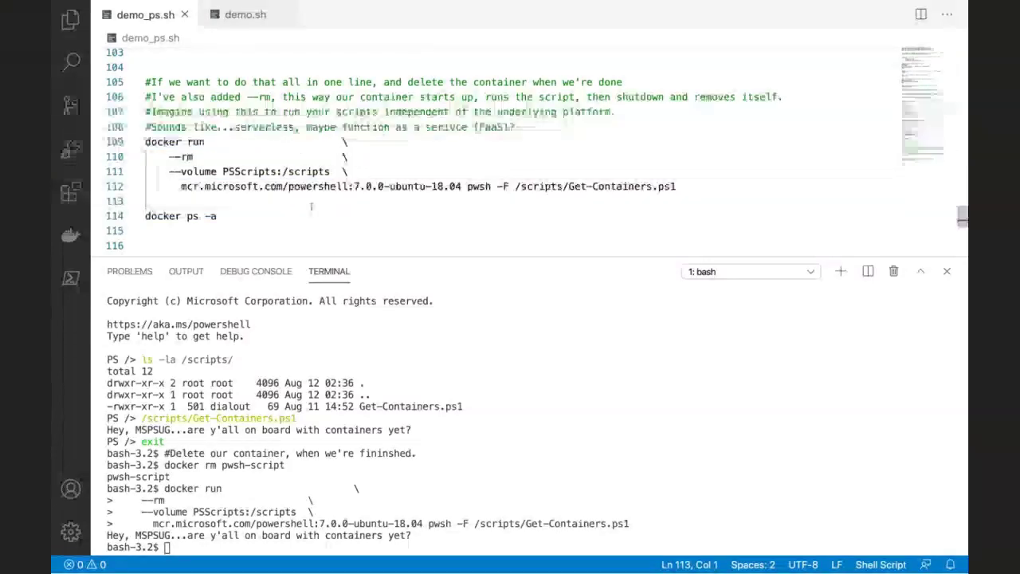
key("shift+Down")
key("shift+Down")
key("F8")
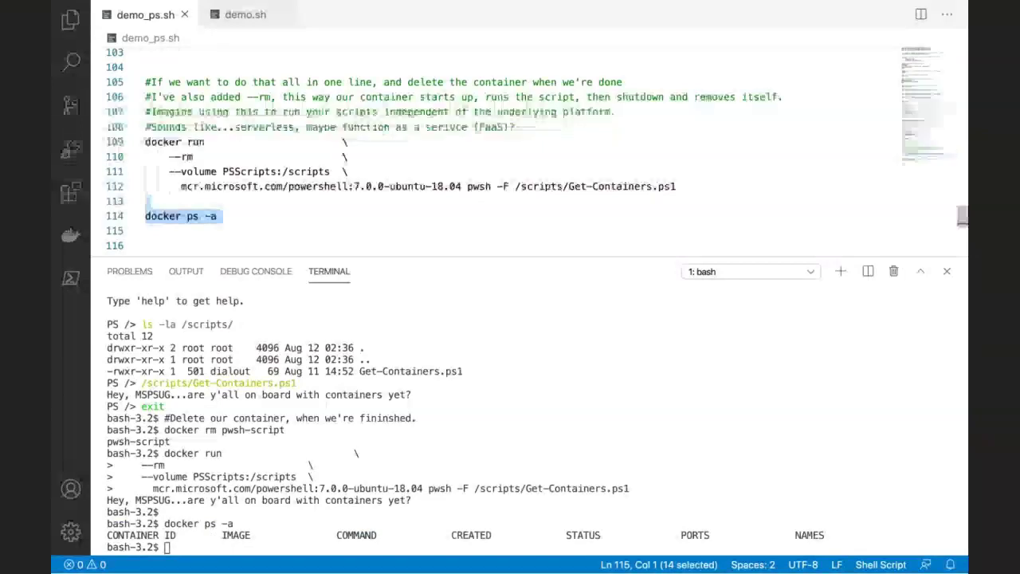
Step: Run Get-Containers.ps1 again in a fresh disposable container by sending lines 109–113 to the terminal
key("shift+Up")
key("shift+Up")
key("shift+Up")
key("shift+Up")
key("Up")
key("Up")
key("shift+Down")
key("shift+Down")
key("shift+Down")
key("shift+Down")
key("shift+Down")
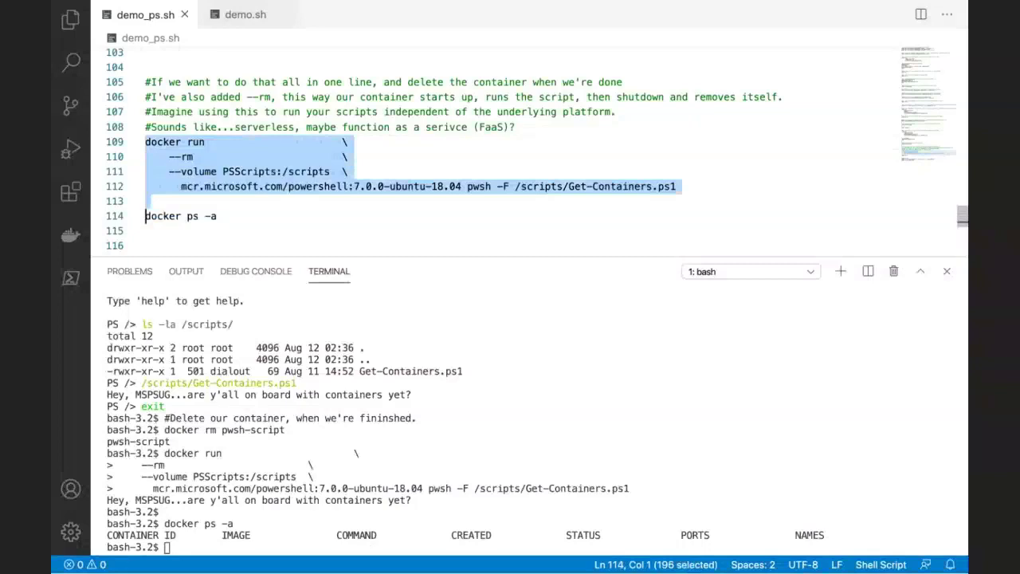
key("ctrl+Return")
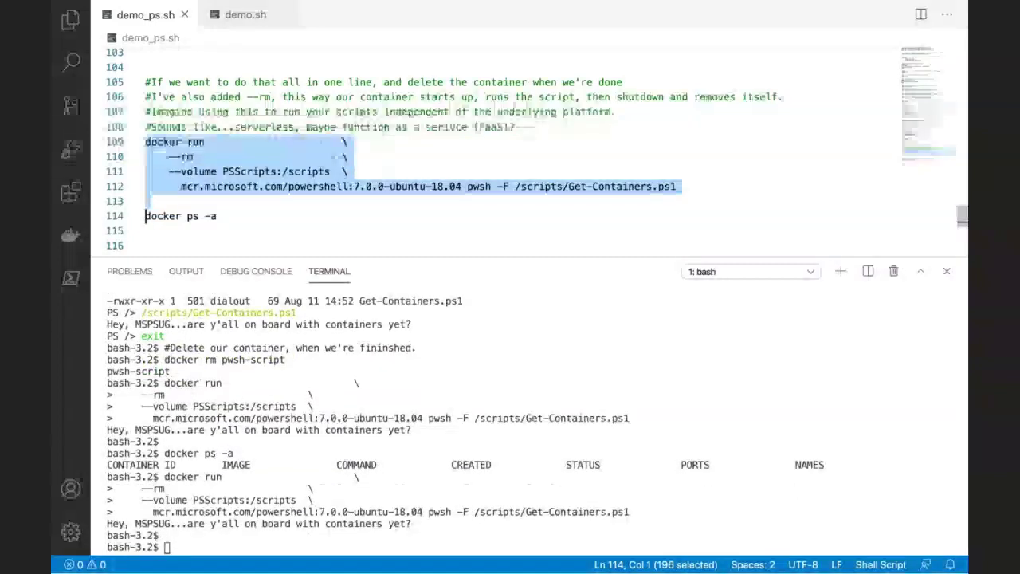
Step: Clean up any remaining PowerShell containers by running the docker ps -a, grep, awk and xargs docker rm pipeline in line 118
key("Down")
key("Down")
key("Down")
key("Down")
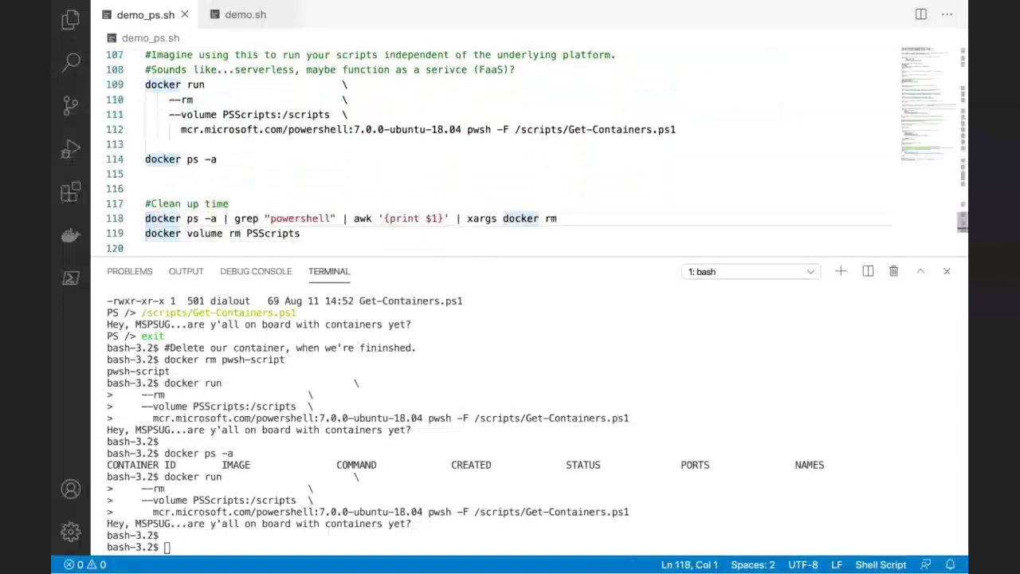
key("shift+Down")
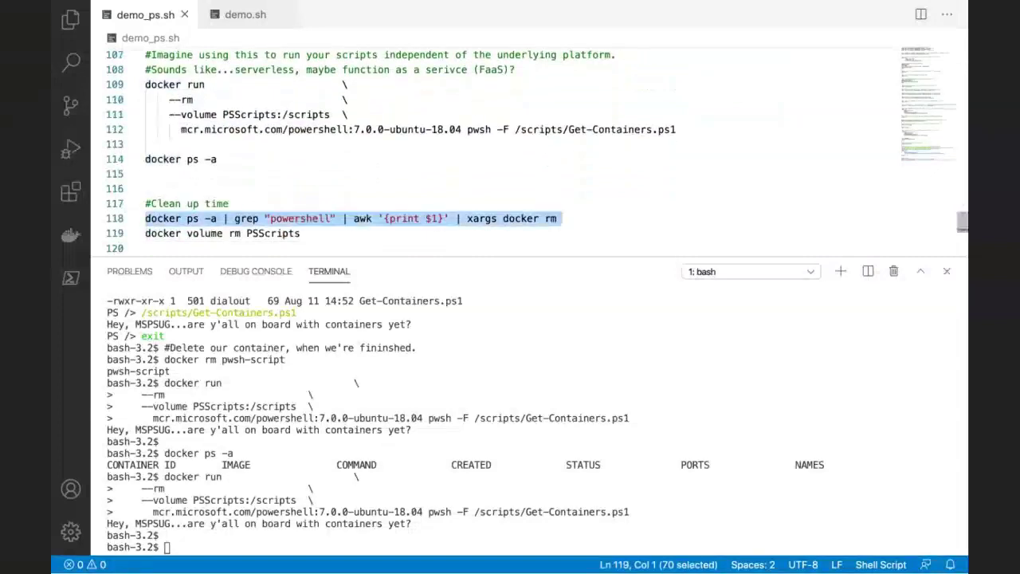
key("F8")
Step: Delete the PSScripts volume by running docker volume rm PSScripts in line 119
key("Right")
key("shift+Down")
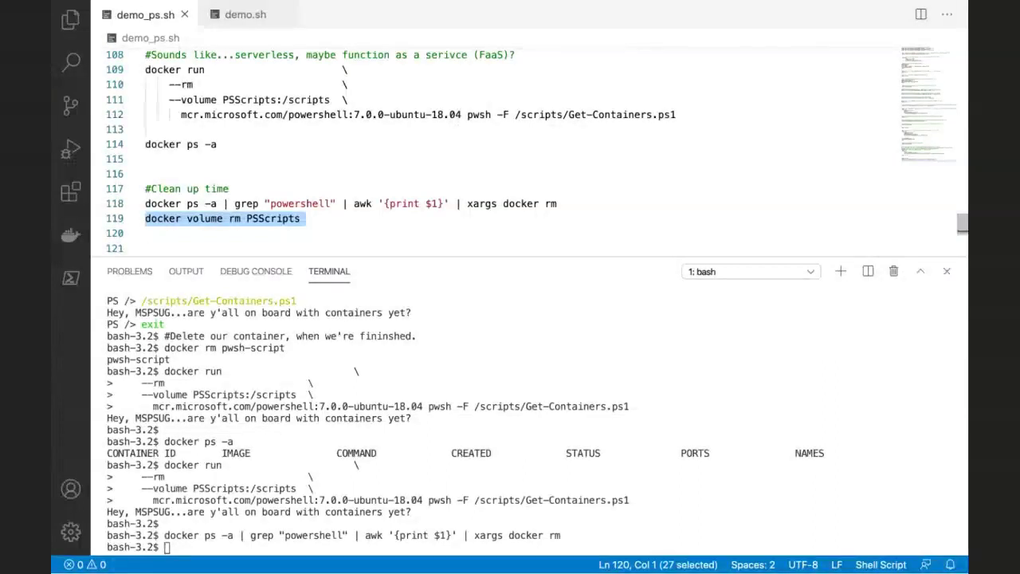
key("F8")
scroll(316, 157, "down", 2)
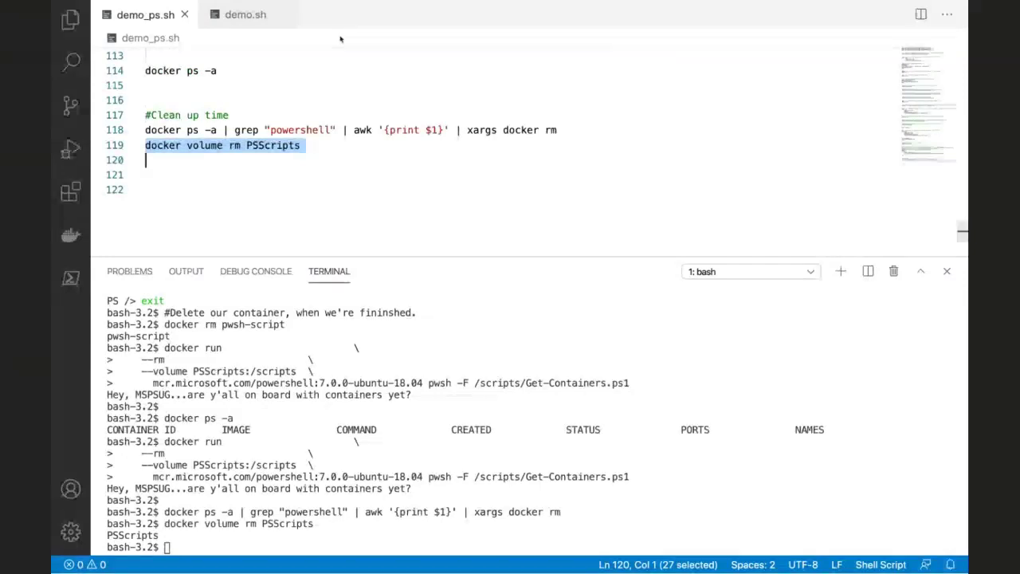
Step: Switch to the Keynote presentation and start the slideshow from the Container Orchestration slide
key("ctrl+Left")
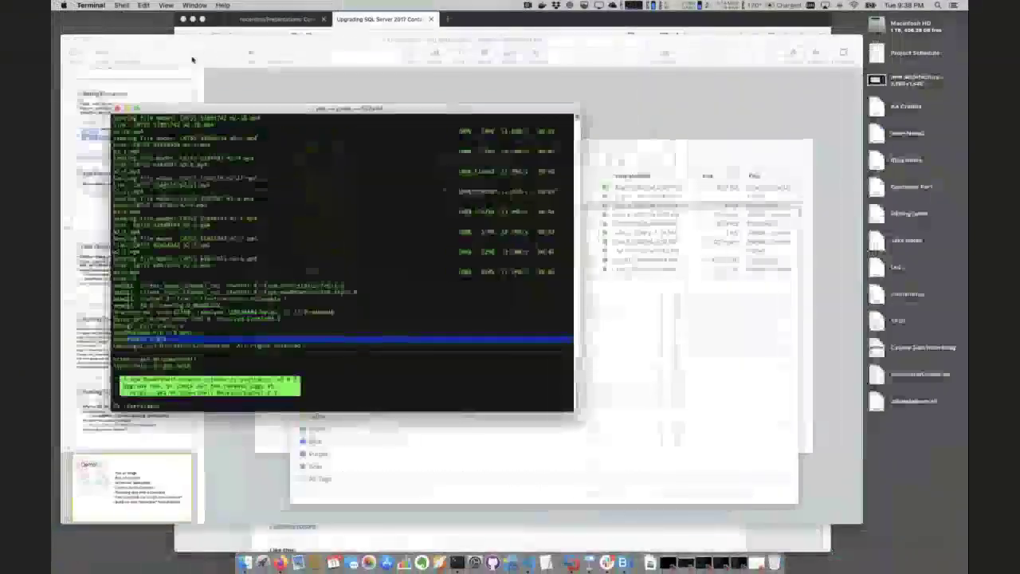
left_click(159, 49)
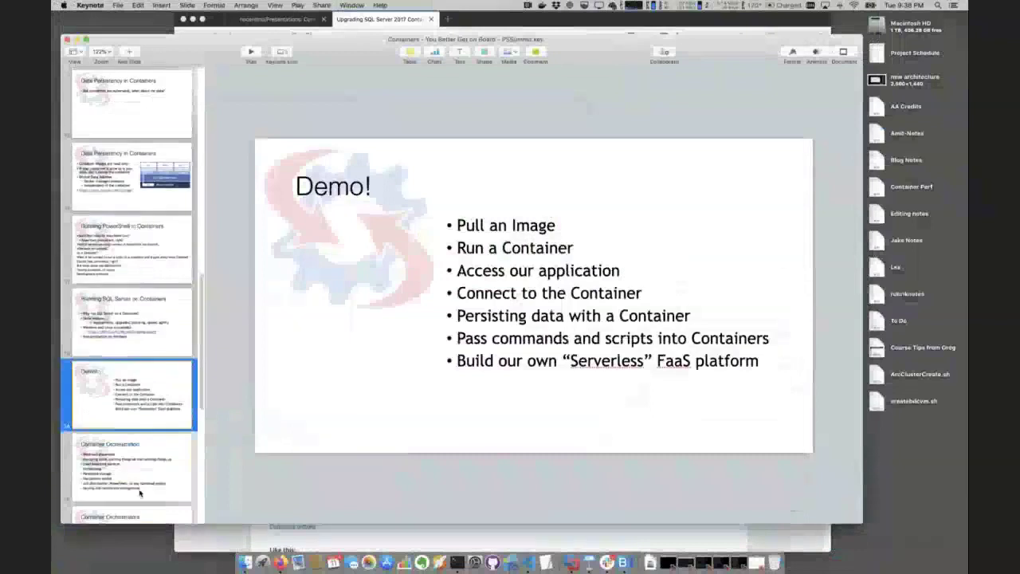
key("Down")
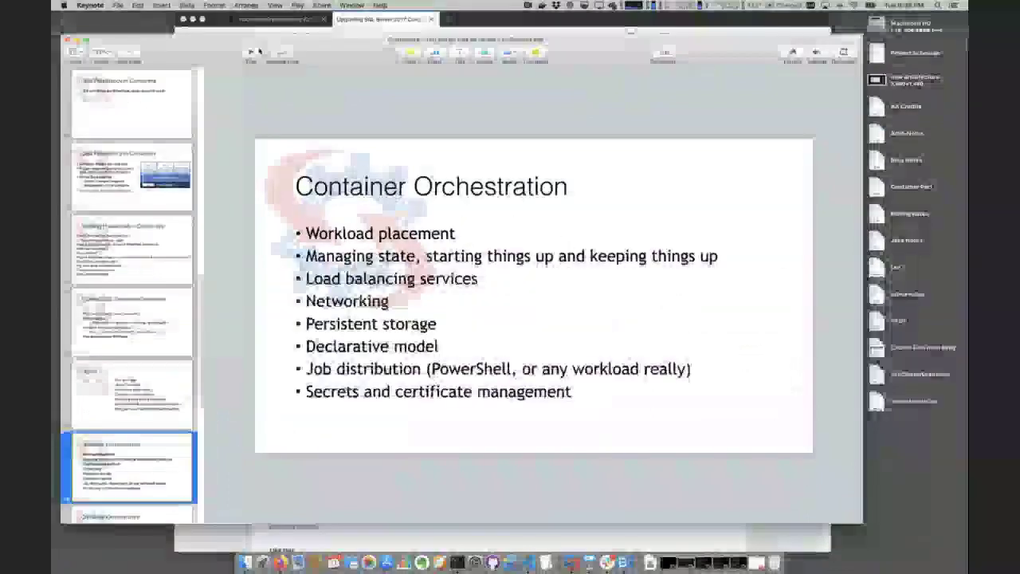
left_click(252, 51)
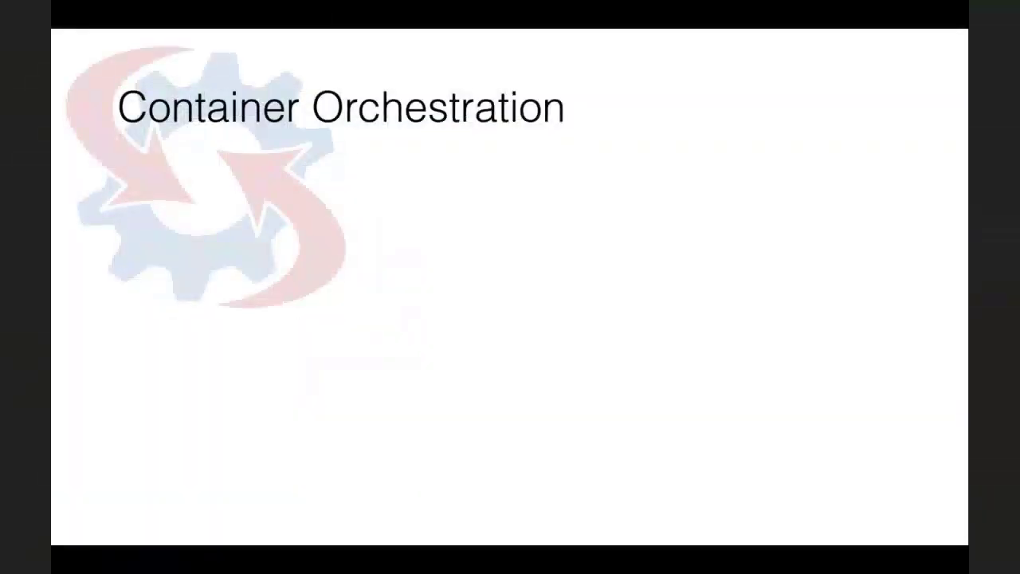